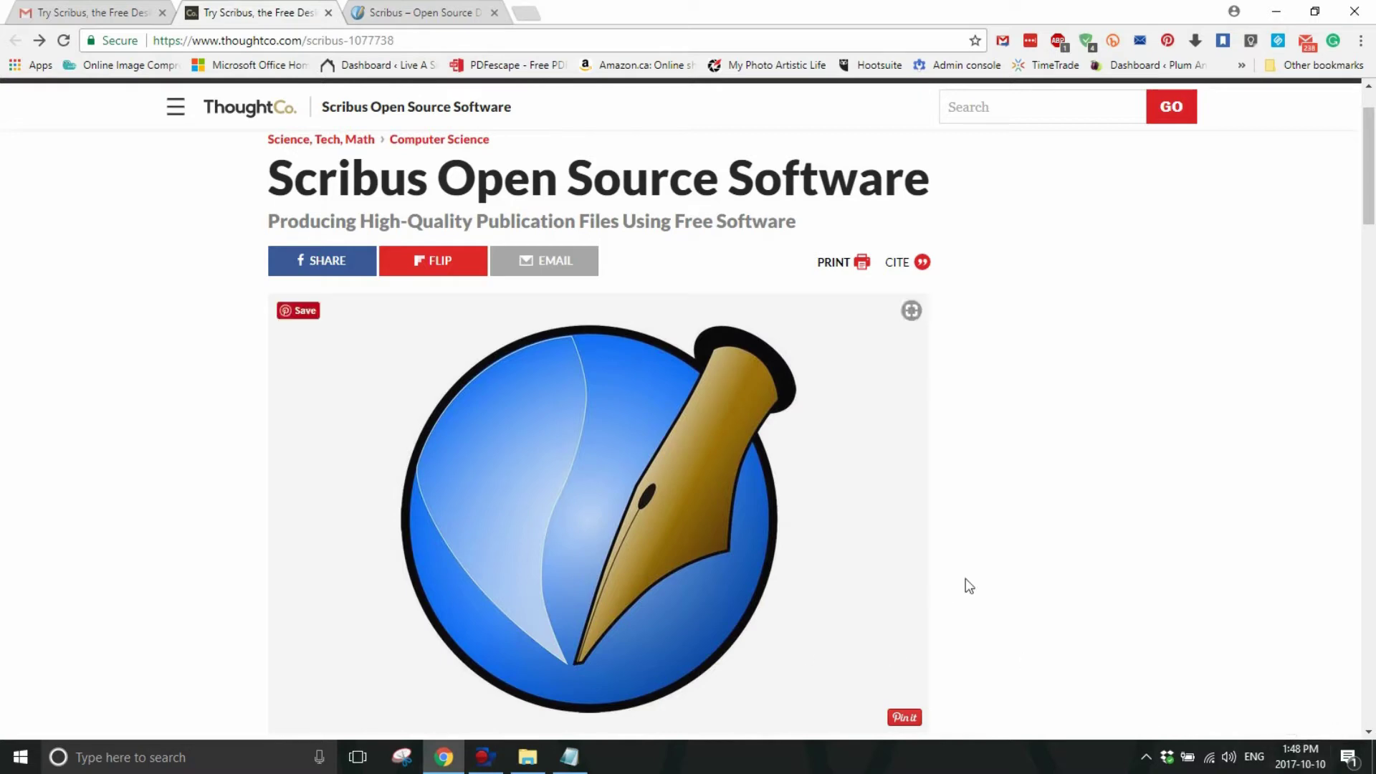
# - Read through the ThoughtCo article on Scribus, covering its capabilities, features and reasons to use it
pyautogui.scroll(-7, 1121, 564)
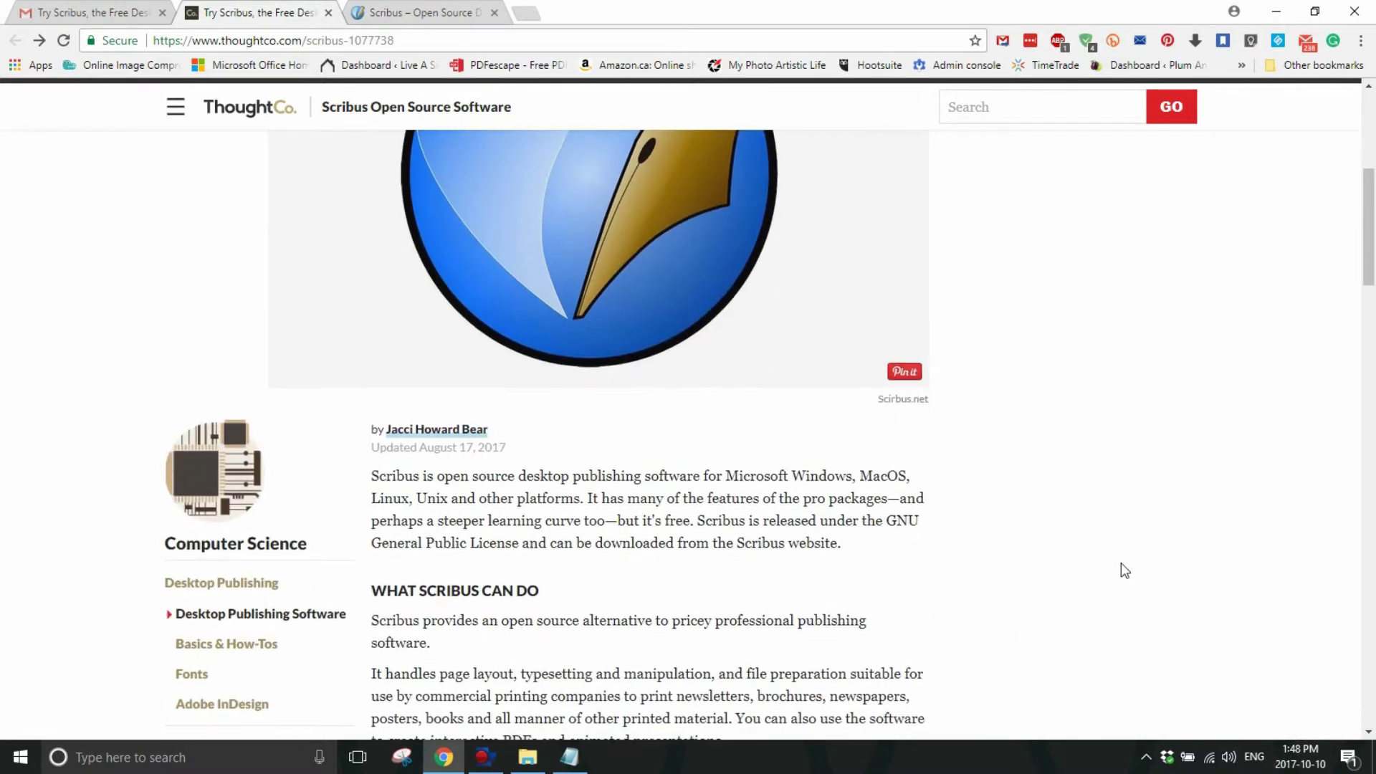
pyautogui.scroll(-4, 1121, 566)
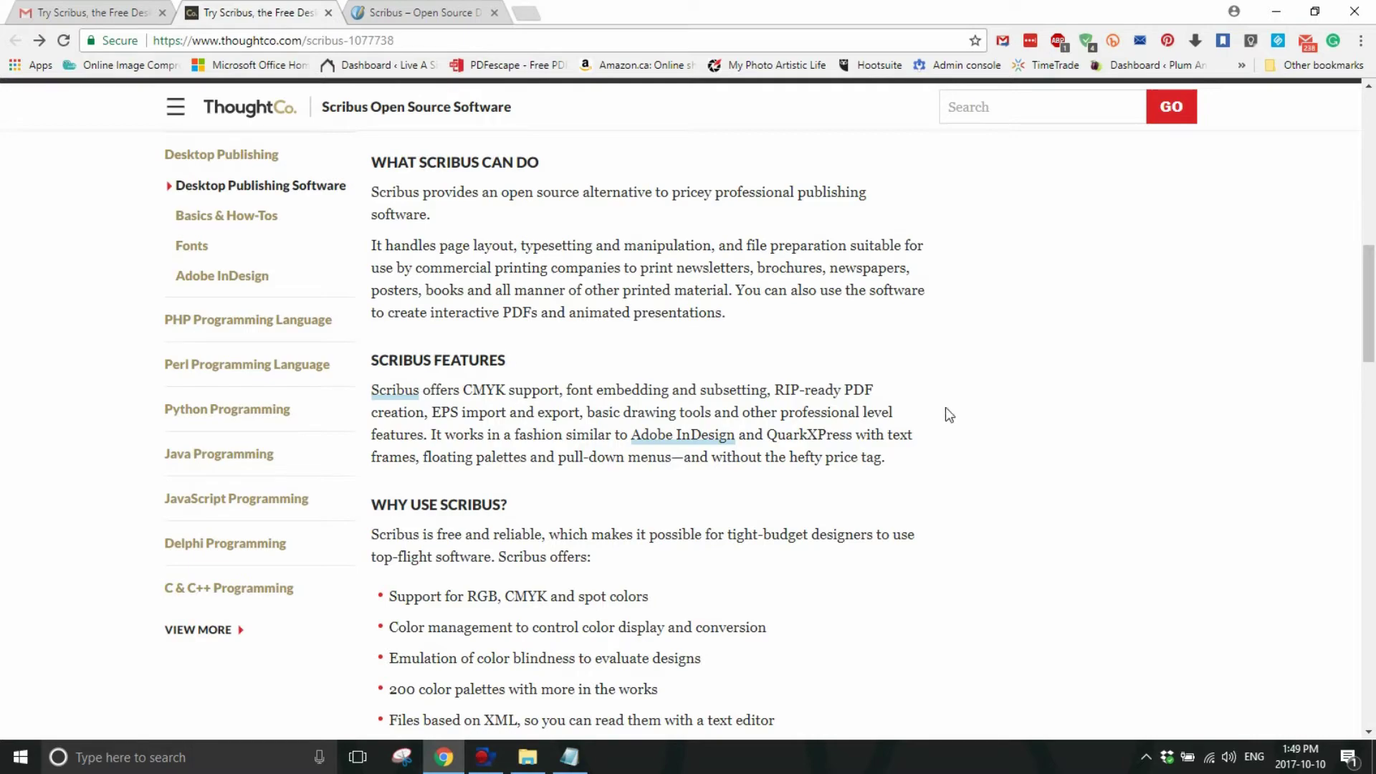
pyautogui.scroll(-5, 867, 453)
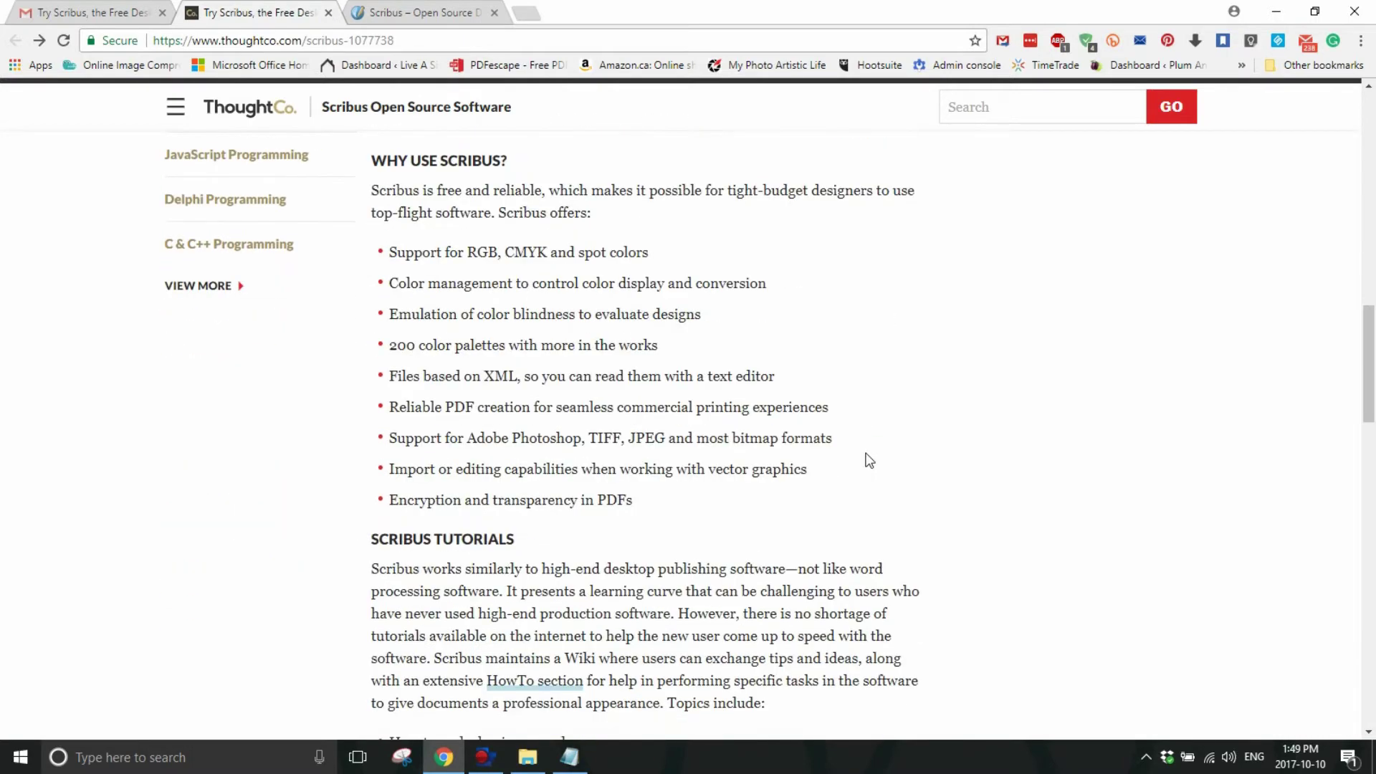
pyautogui.scroll(8, 869, 461)
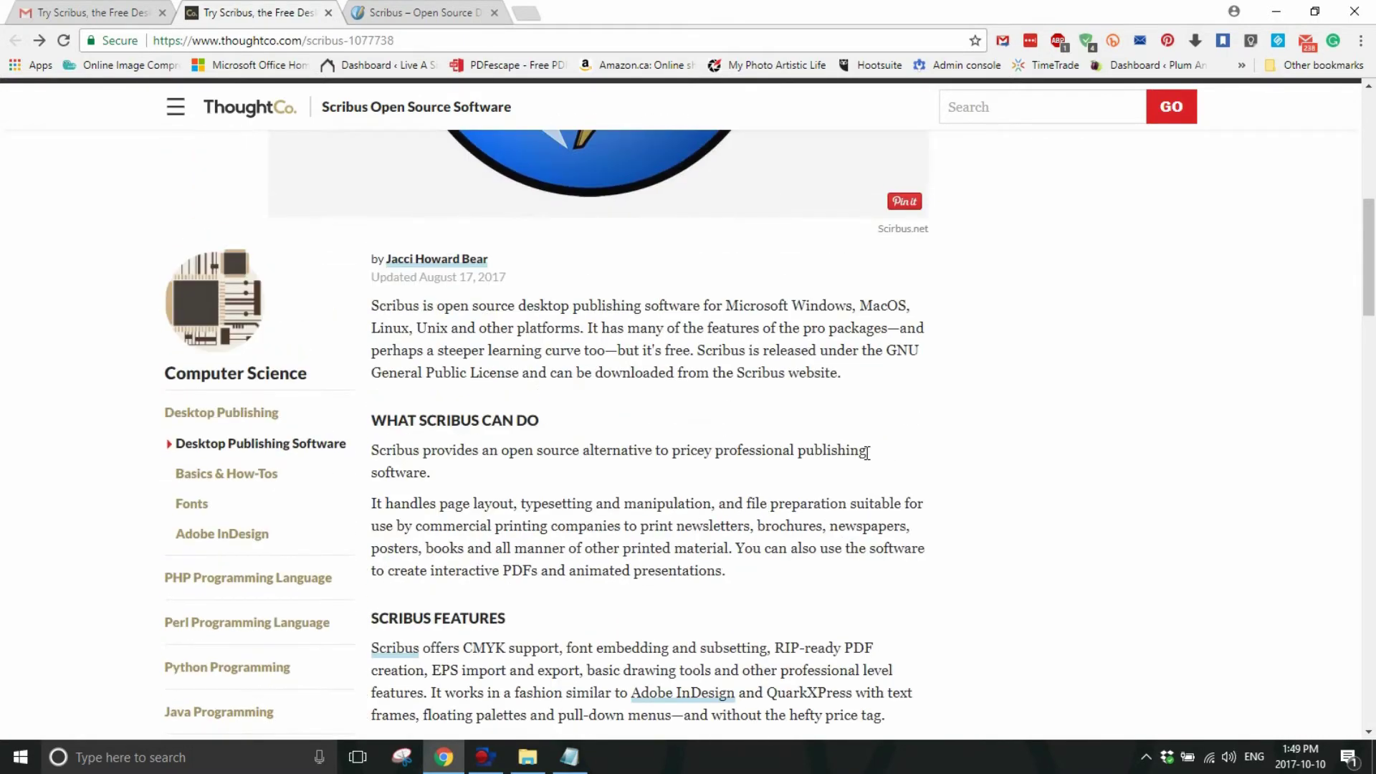
pyautogui.scroll(6, 867, 453)
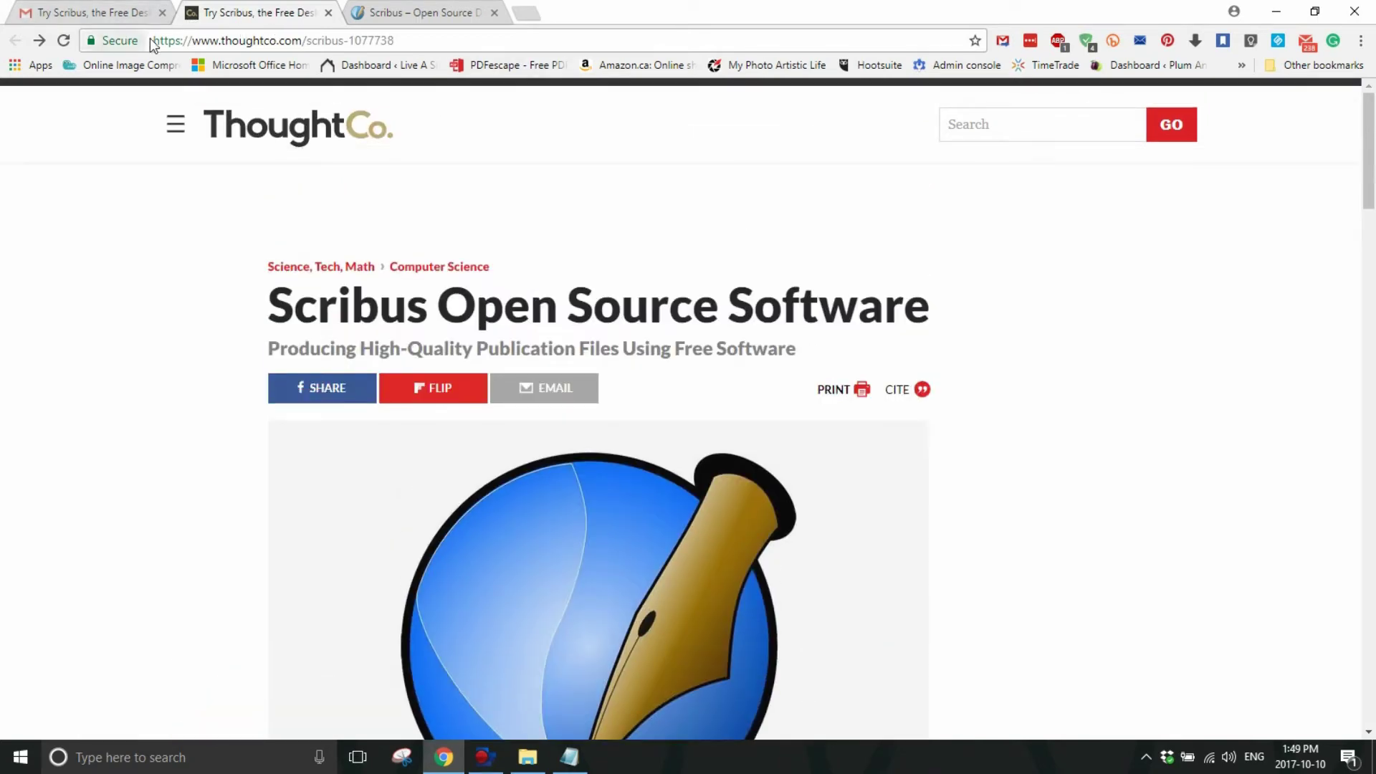
# - Copy the web address of the ThoughtCo Scribus article
pyautogui.moveTo(156, 40); pyautogui.dragTo(380, 40)
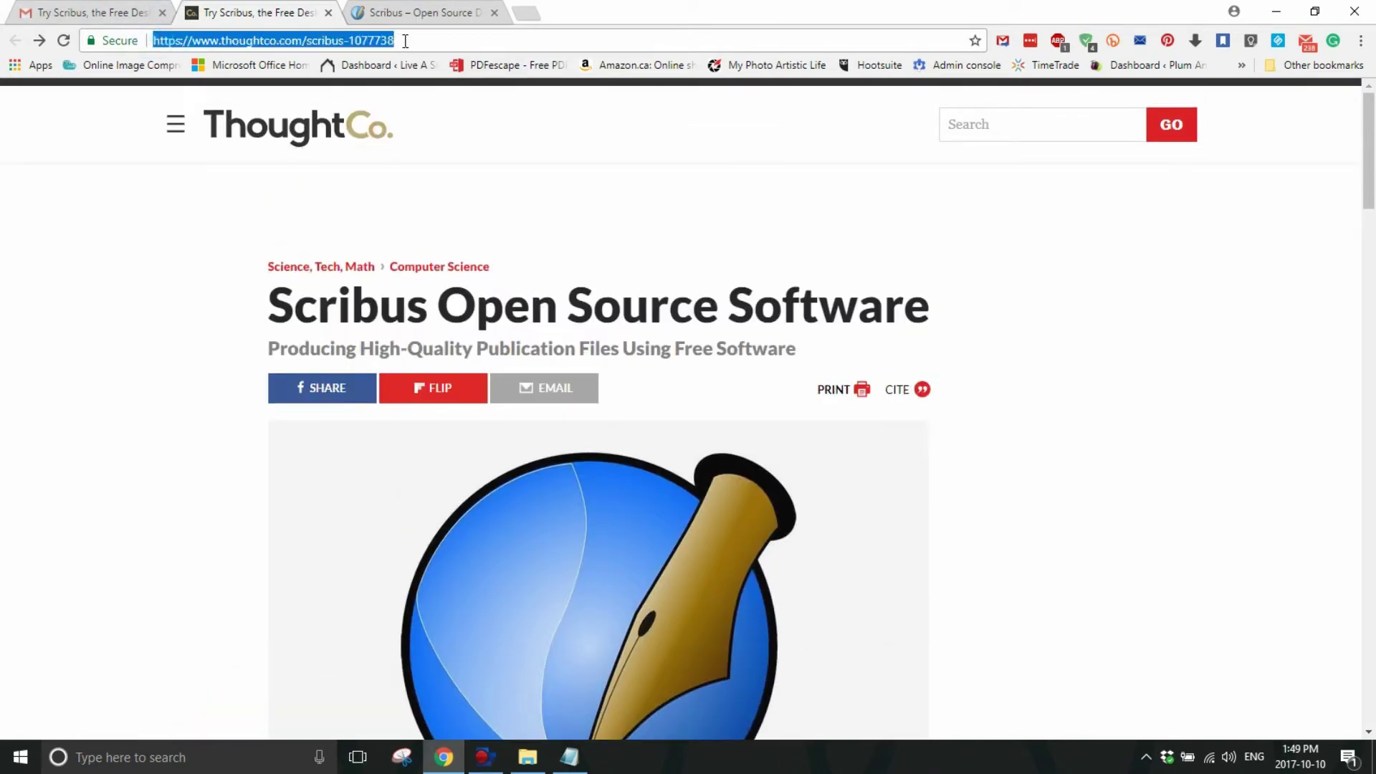
pyautogui.rightClick(378, 37)
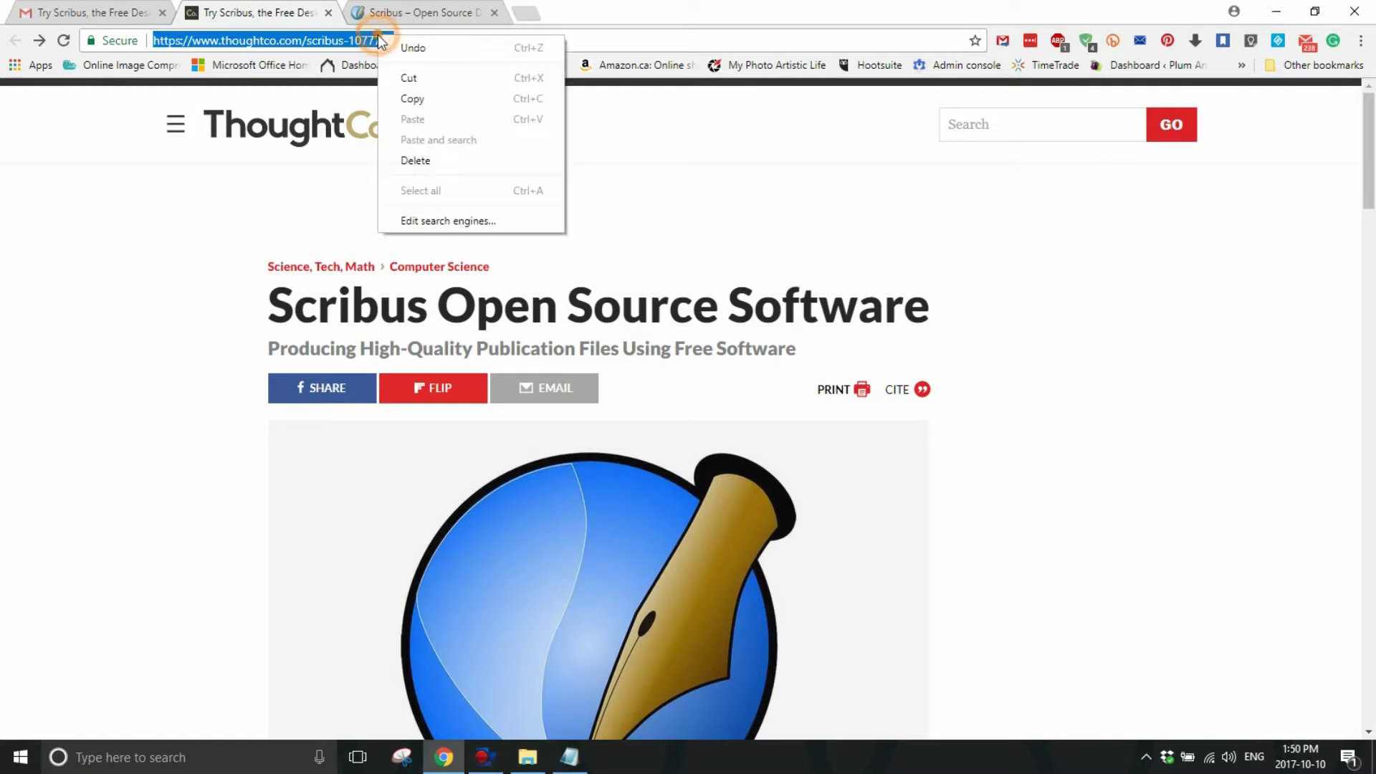
pyautogui.click(443, 100)
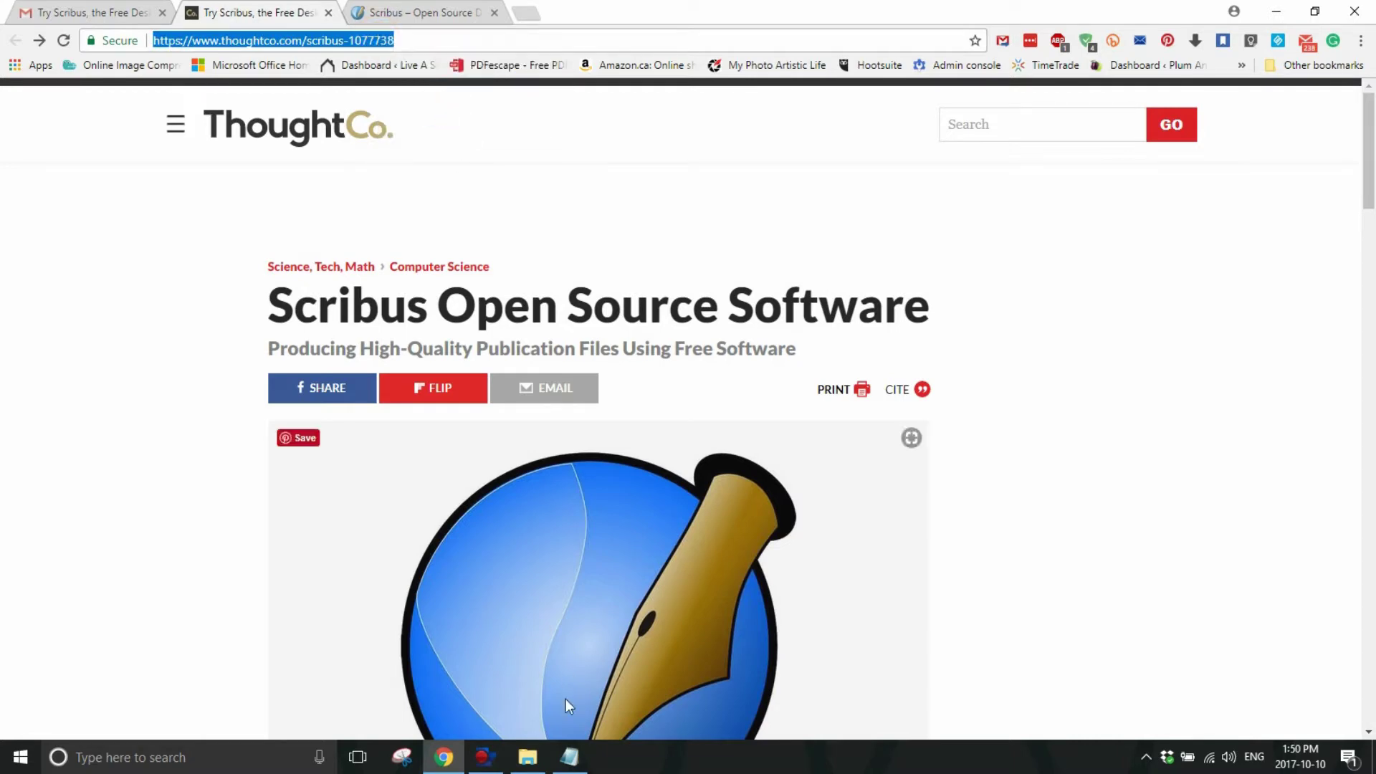
# - Paste the copied article address into a new Notepad document and minimize Notepad
pyautogui.click(570, 759)
pyautogui.click(570, 759)
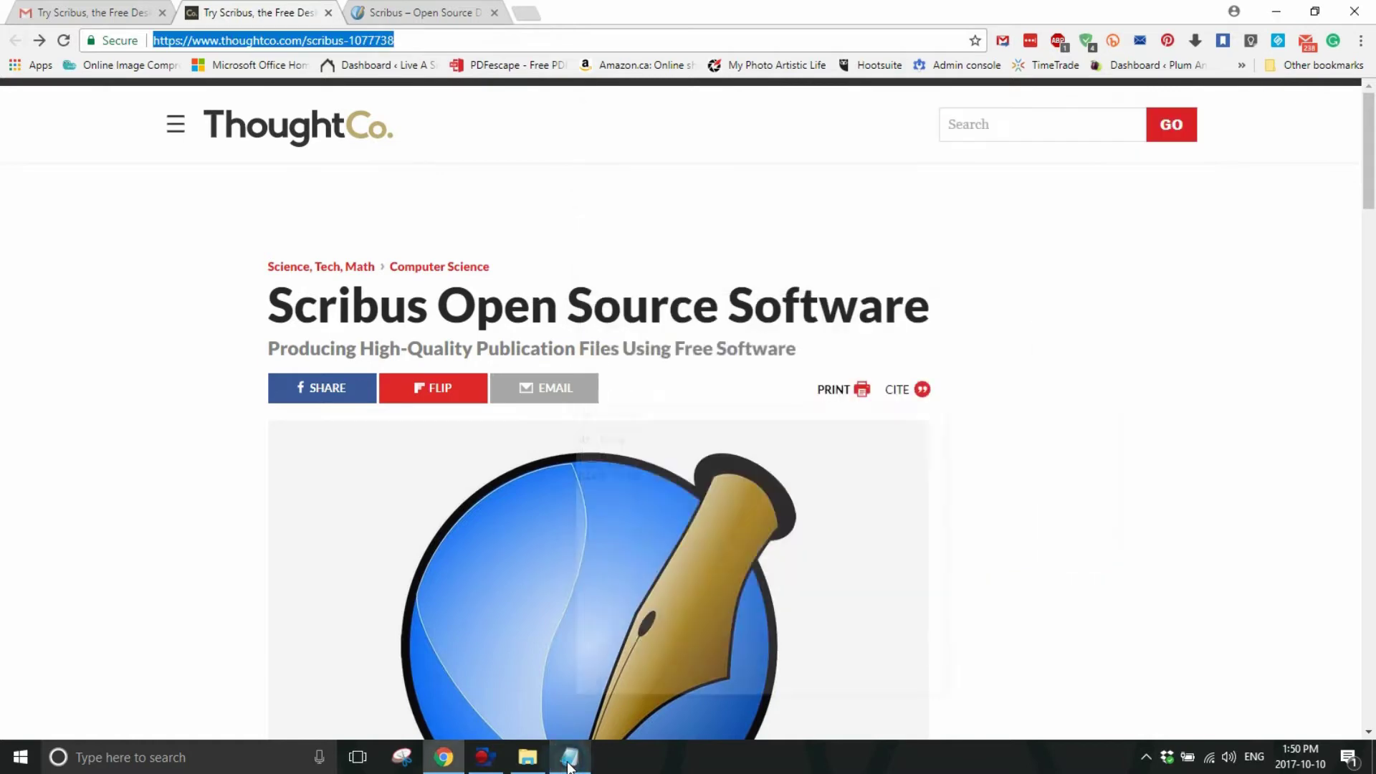
pyautogui.click(18, 761)
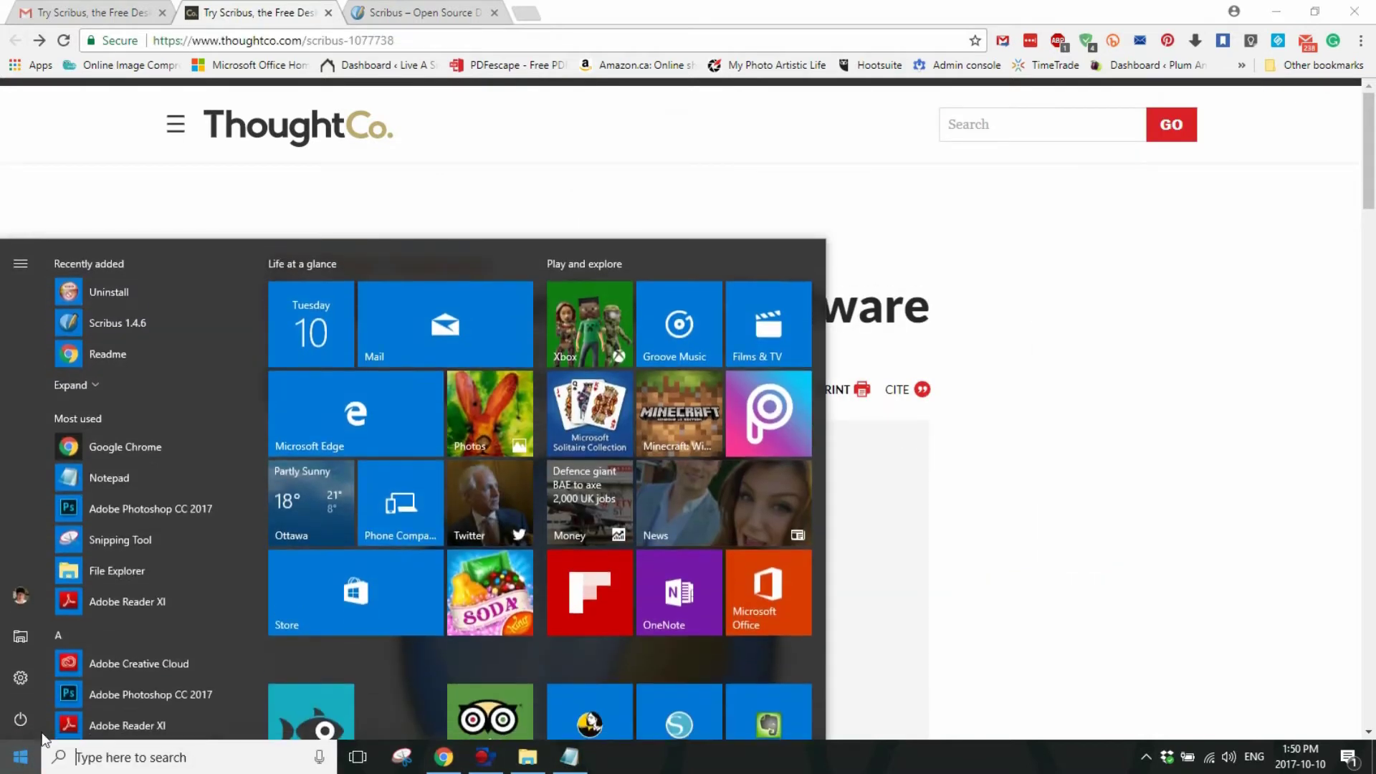
pyautogui.click(138, 478)
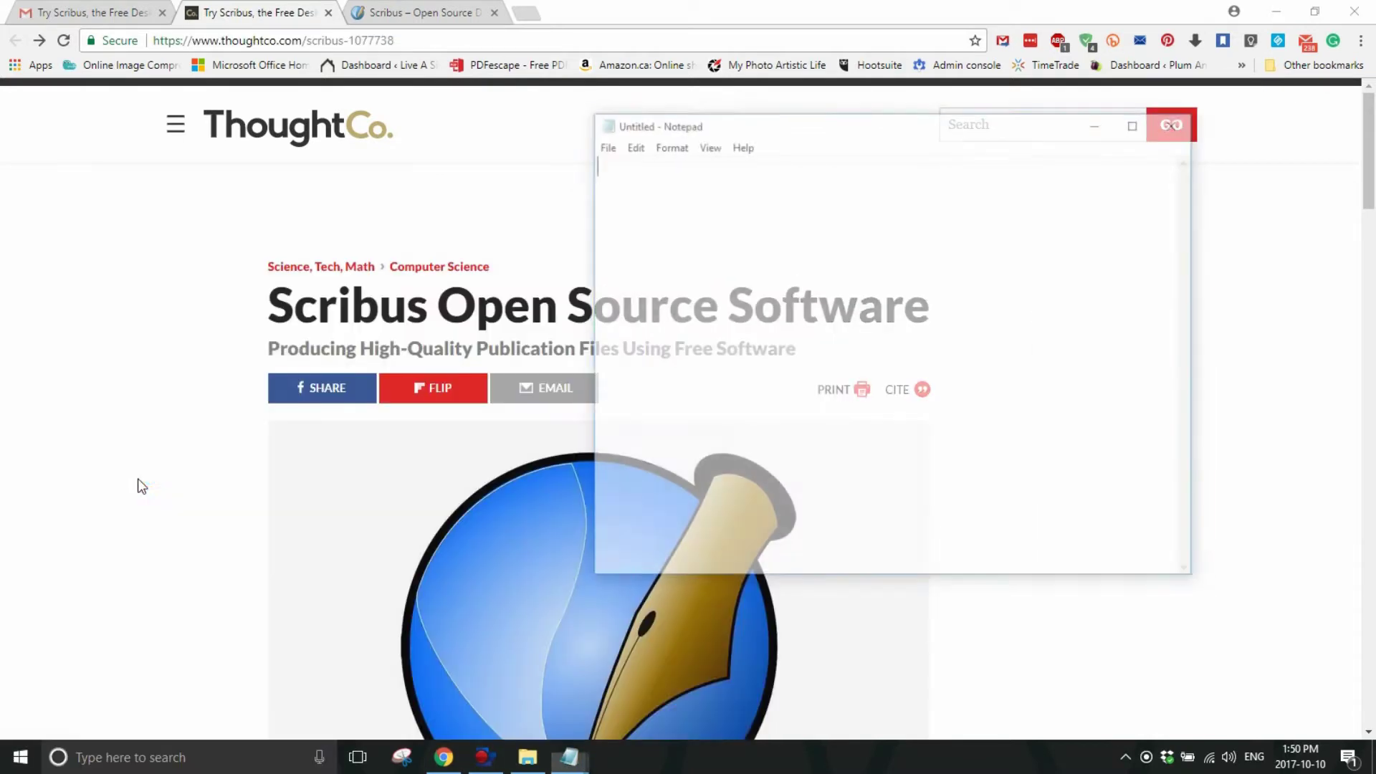
pyautogui.rightClick(799, 273)
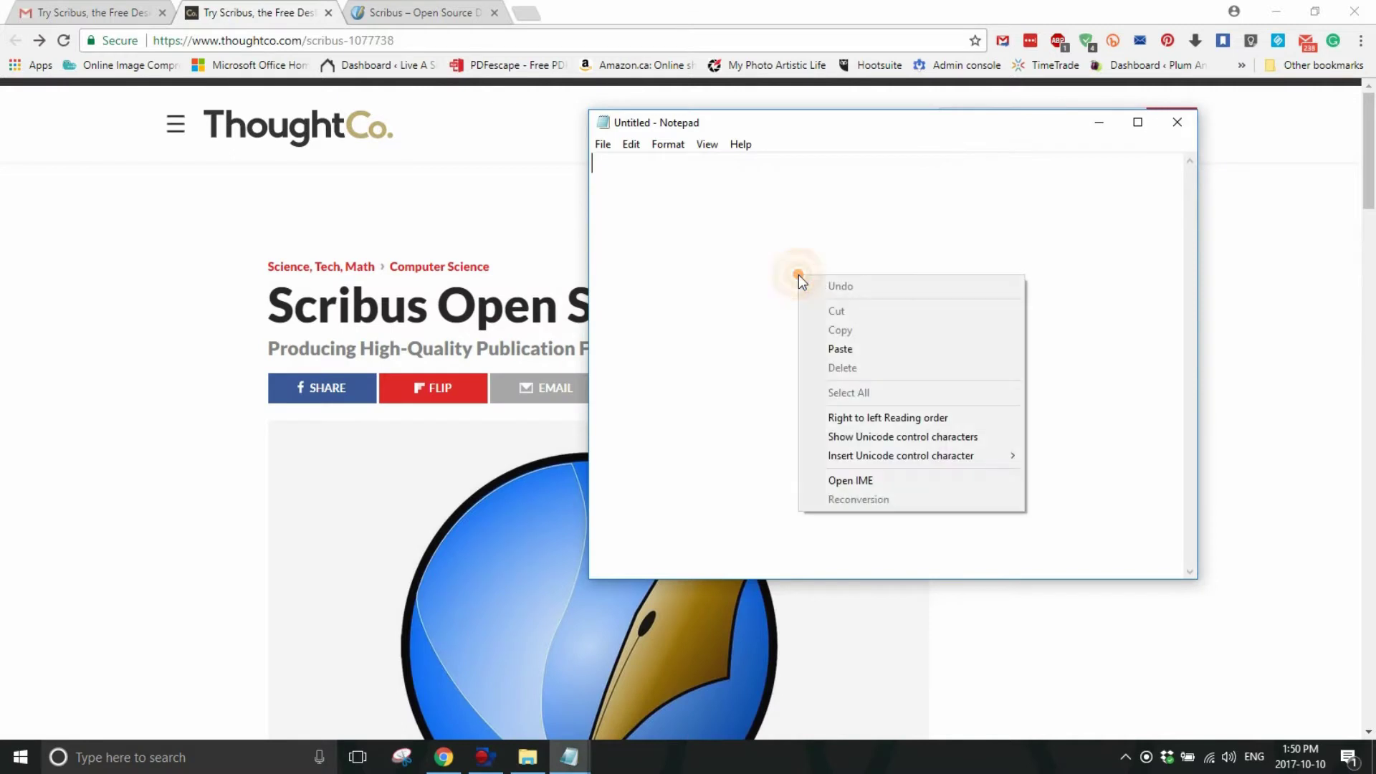
pyautogui.click(854, 349)
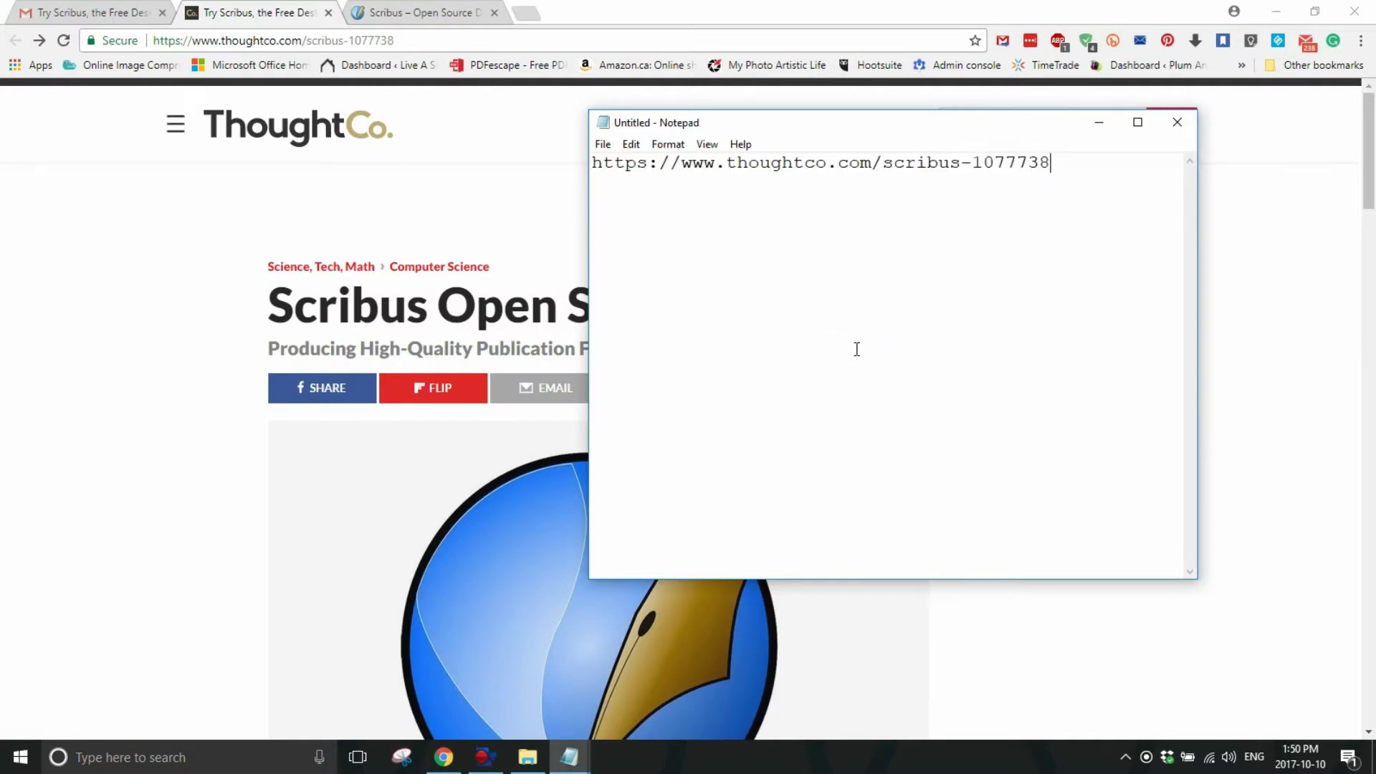
pyautogui.click(1102, 123)
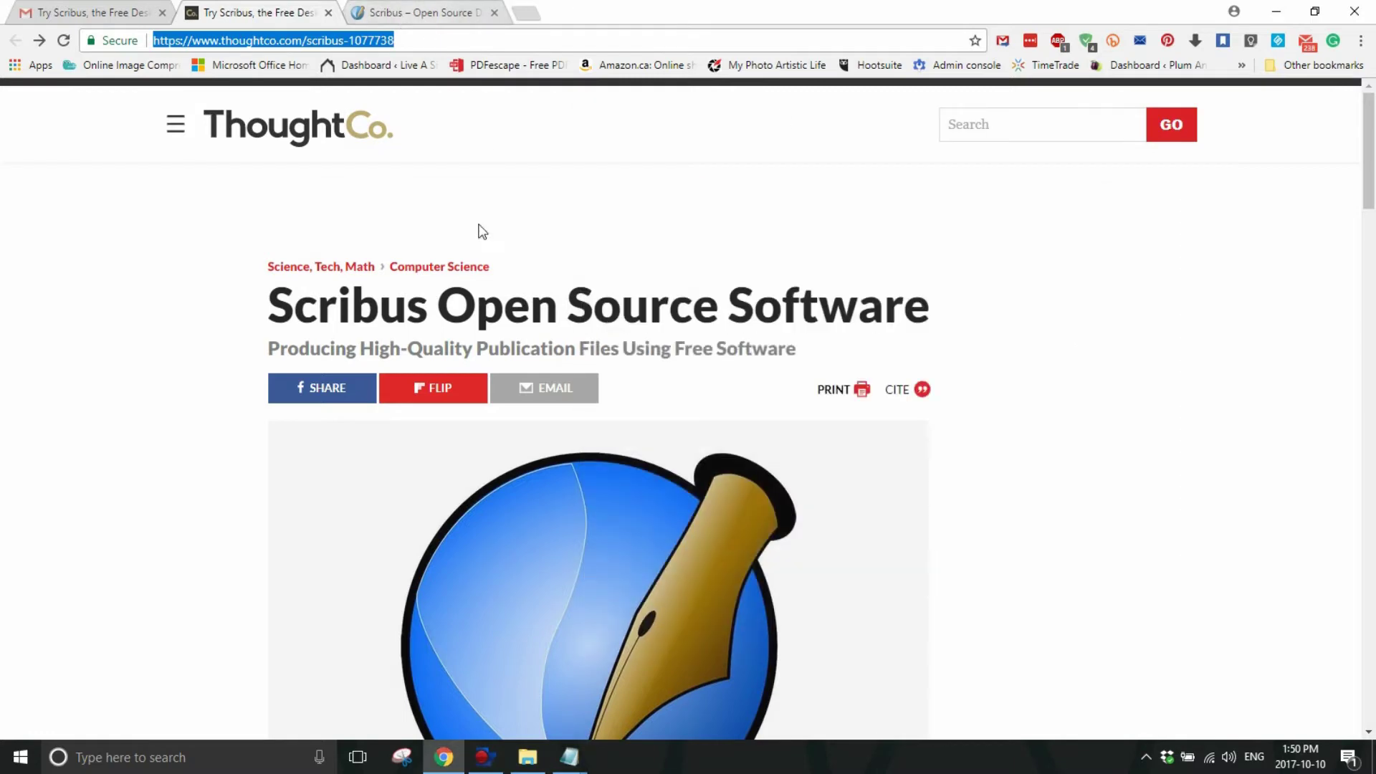
# - Open the Get Scribus page on the Scribus website and view its stable and development branch options
pyautogui.click(423, 19)
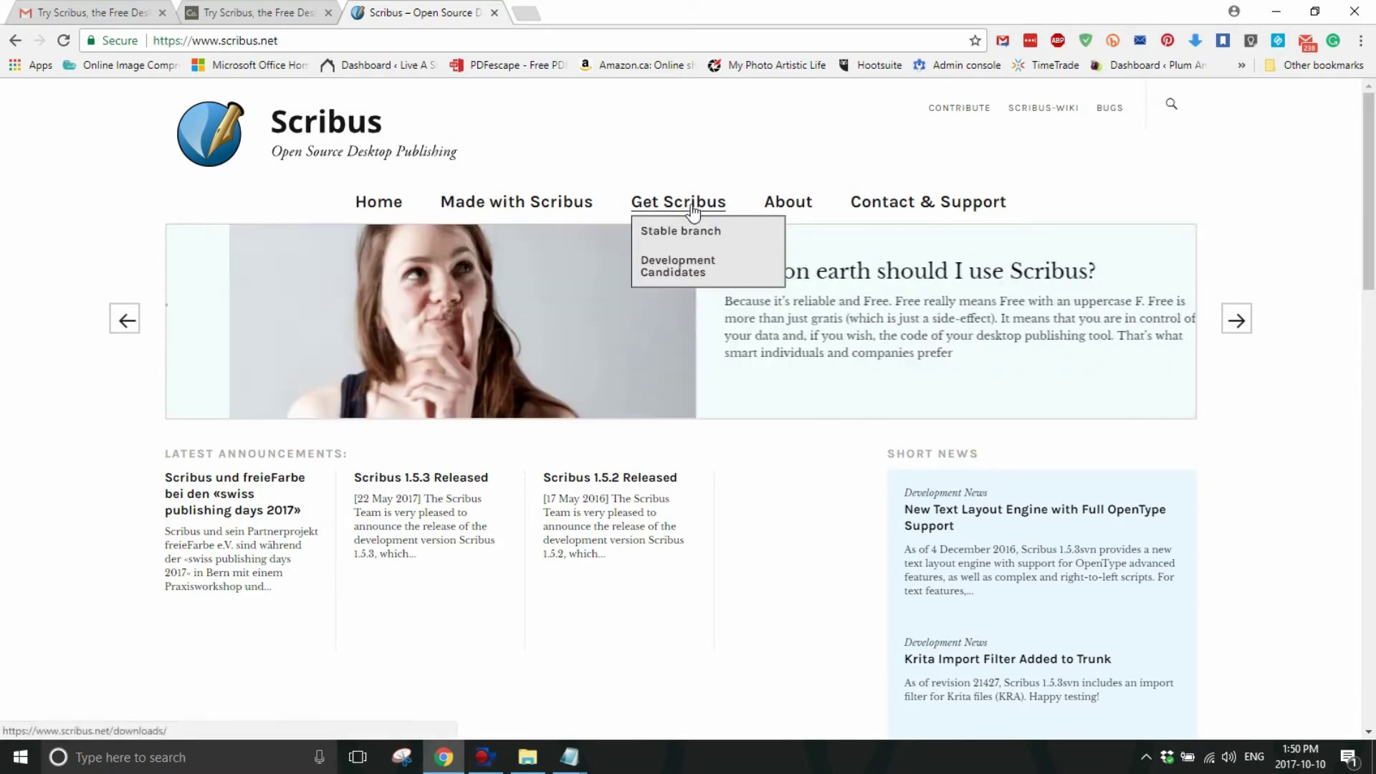
pyautogui.click(692, 206)
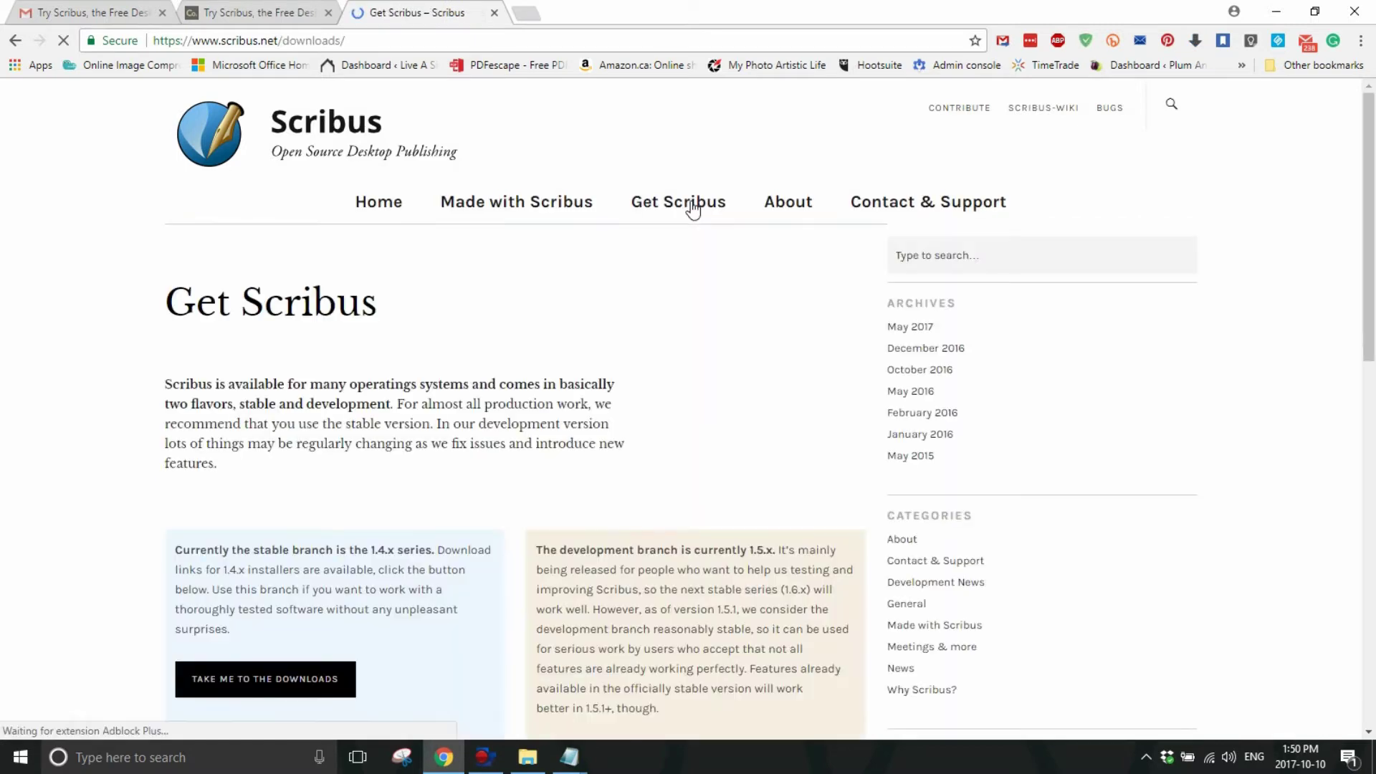
pyautogui.scroll(-2, 691, 208)
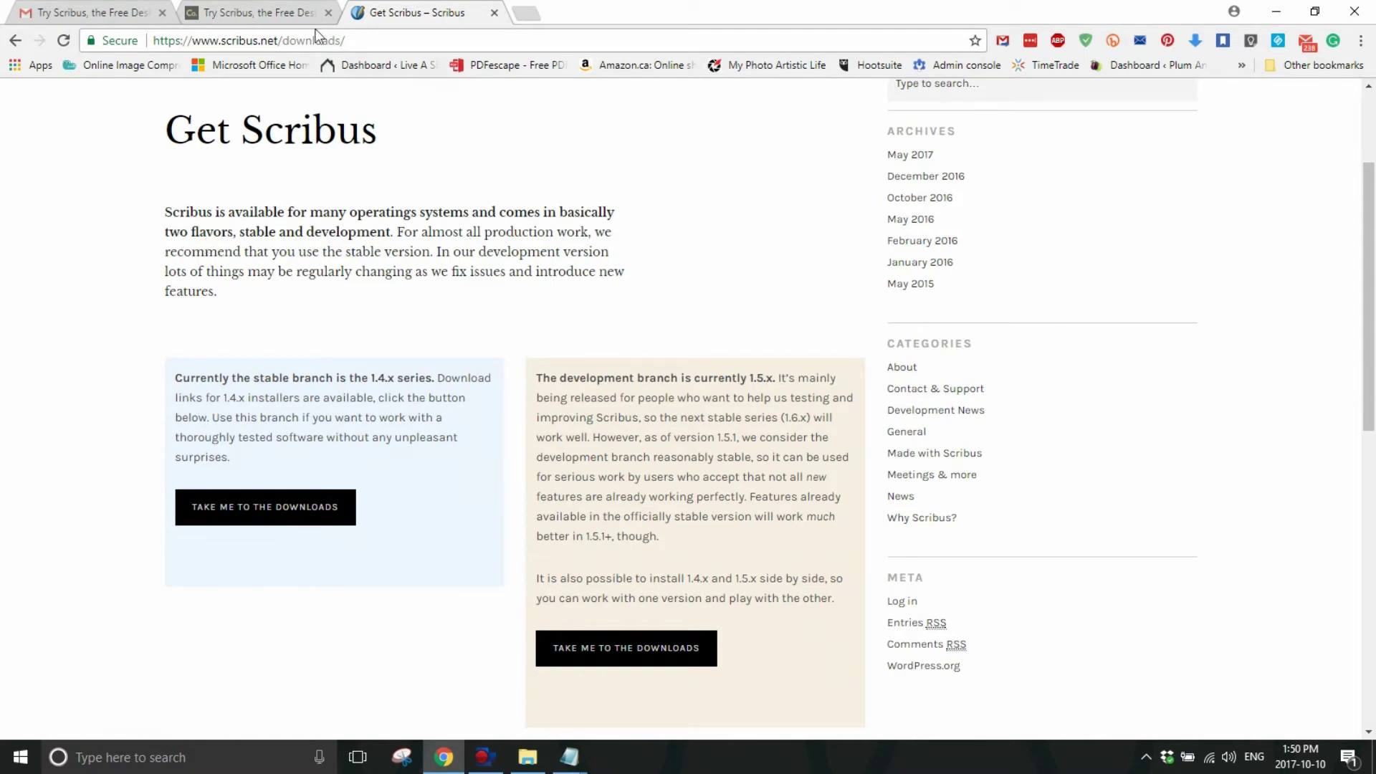
# - Look through the related desktop publishing articles at the end of the ThoughtCo Scribus article
pyautogui.click(251, 13)
pyautogui.scroll(-7, 1372, 473)
pyautogui.scroll(-20, 1372, 473)
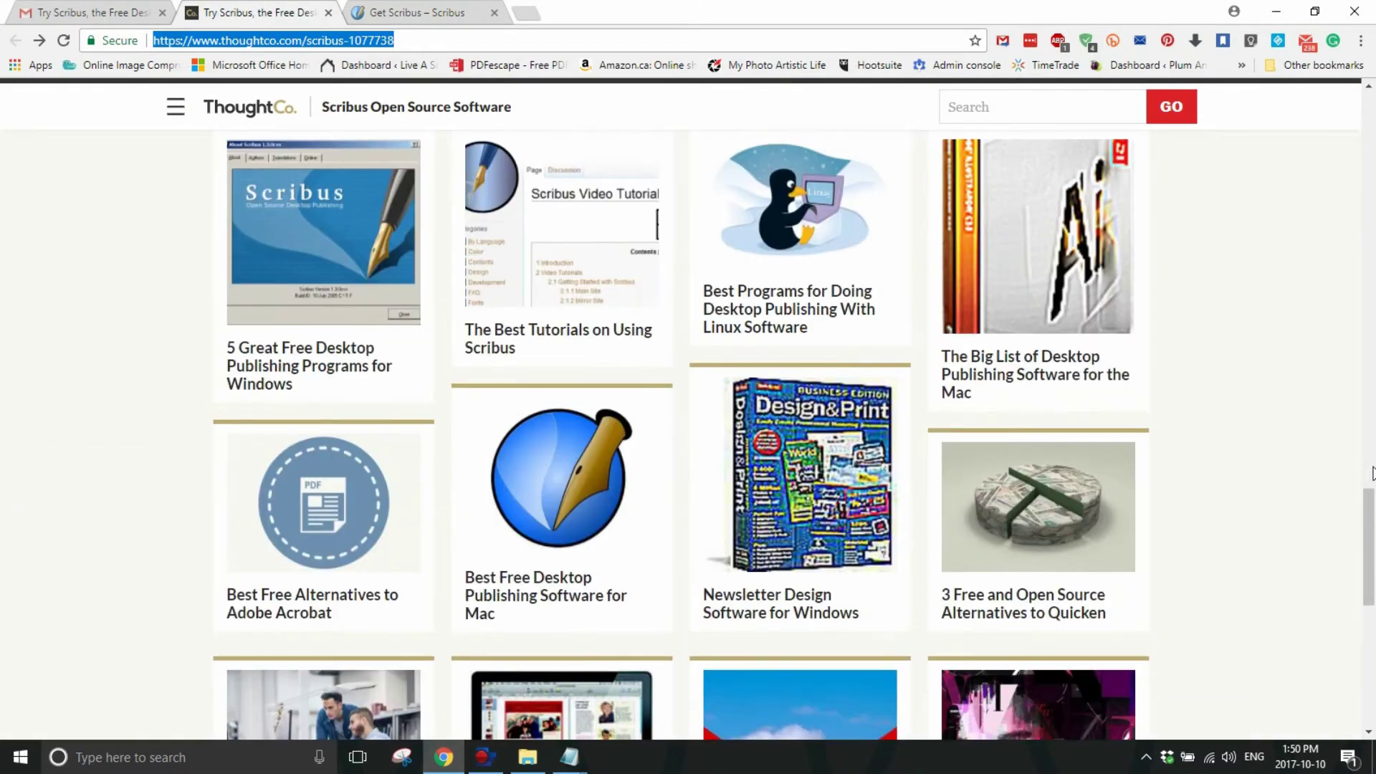
pyautogui.scroll(-2, 1373, 472)
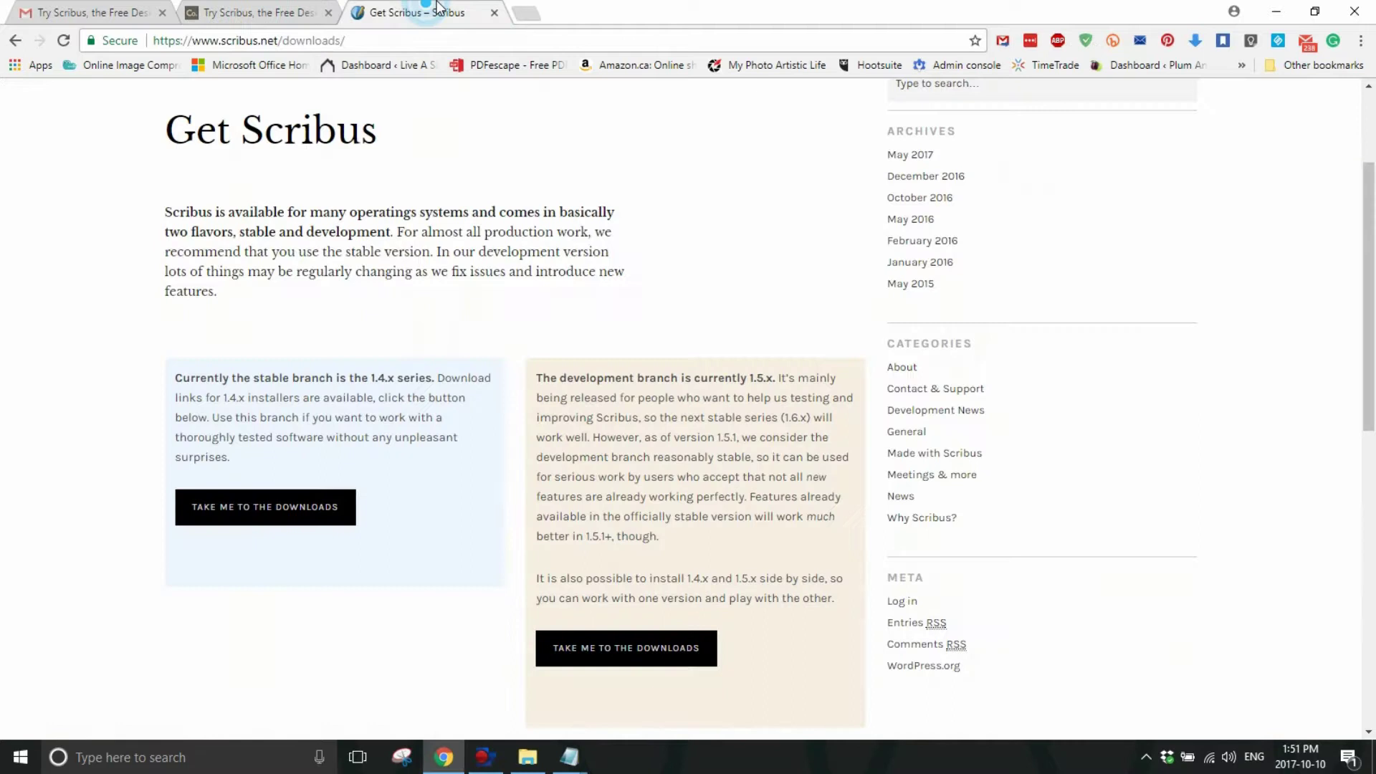
# - Copy the web address of the Get Scribus downloads page
pyautogui.click(427, 10)
pyautogui.click(262, 40)
pyautogui.rightClick(261, 40)
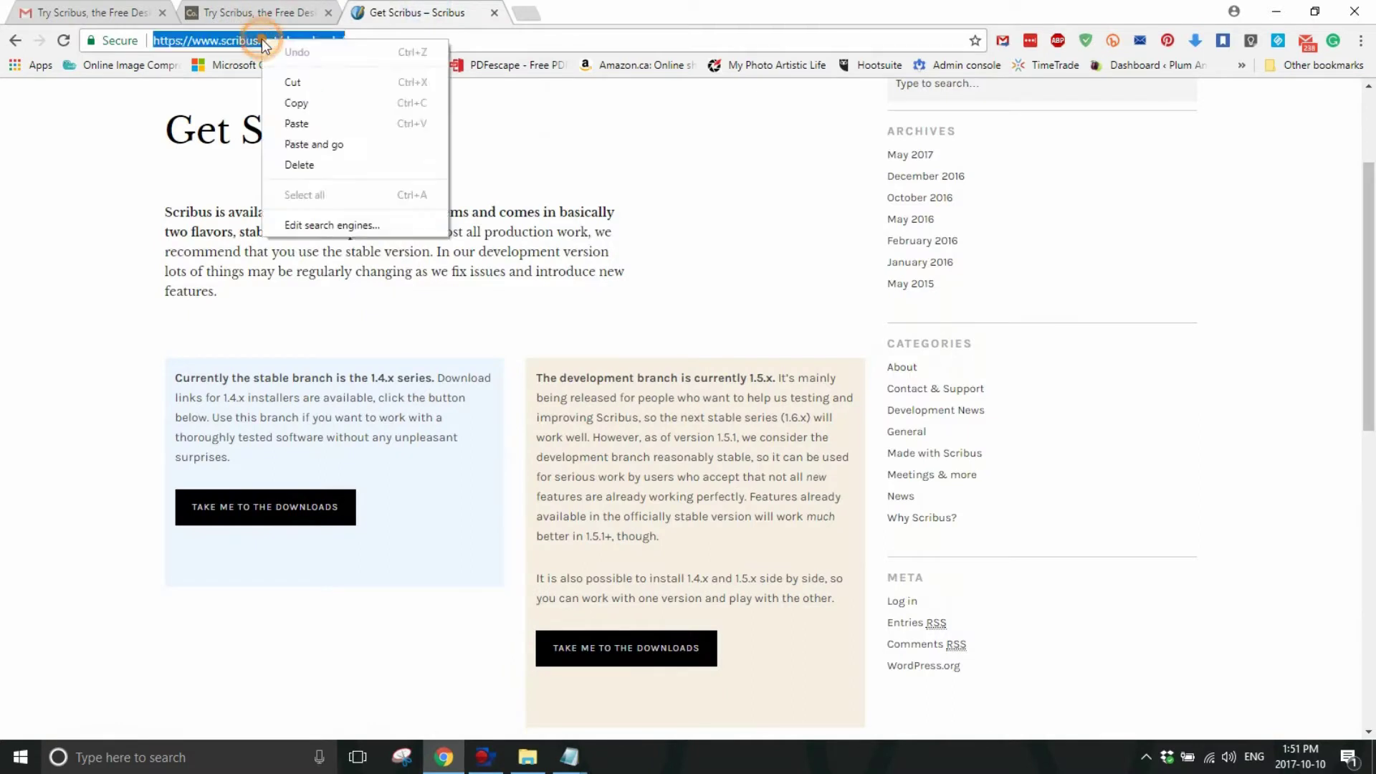
pyautogui.click(328, 106)
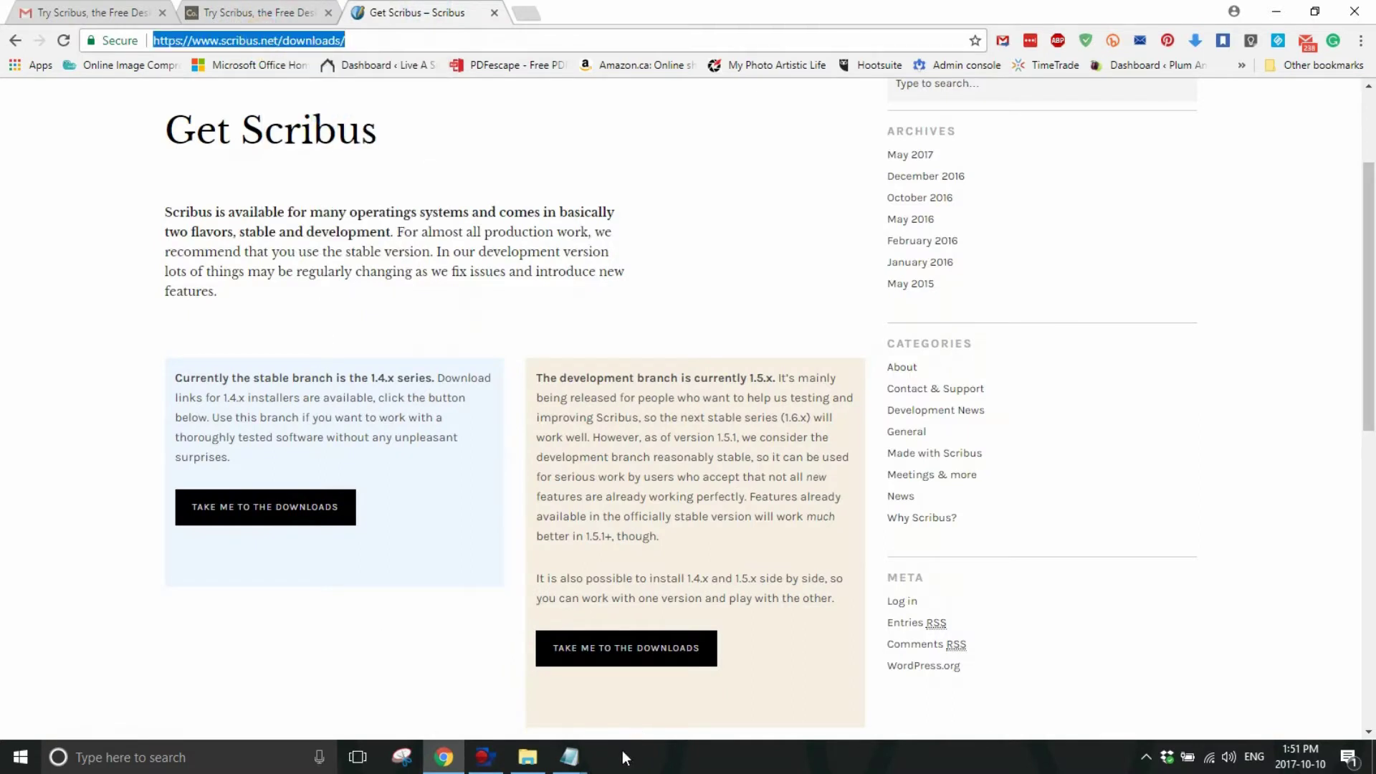
# - Open the stable branch downloads in a new tab and review the installer links for each operating system
pyautogui.middleClick(276, 509)
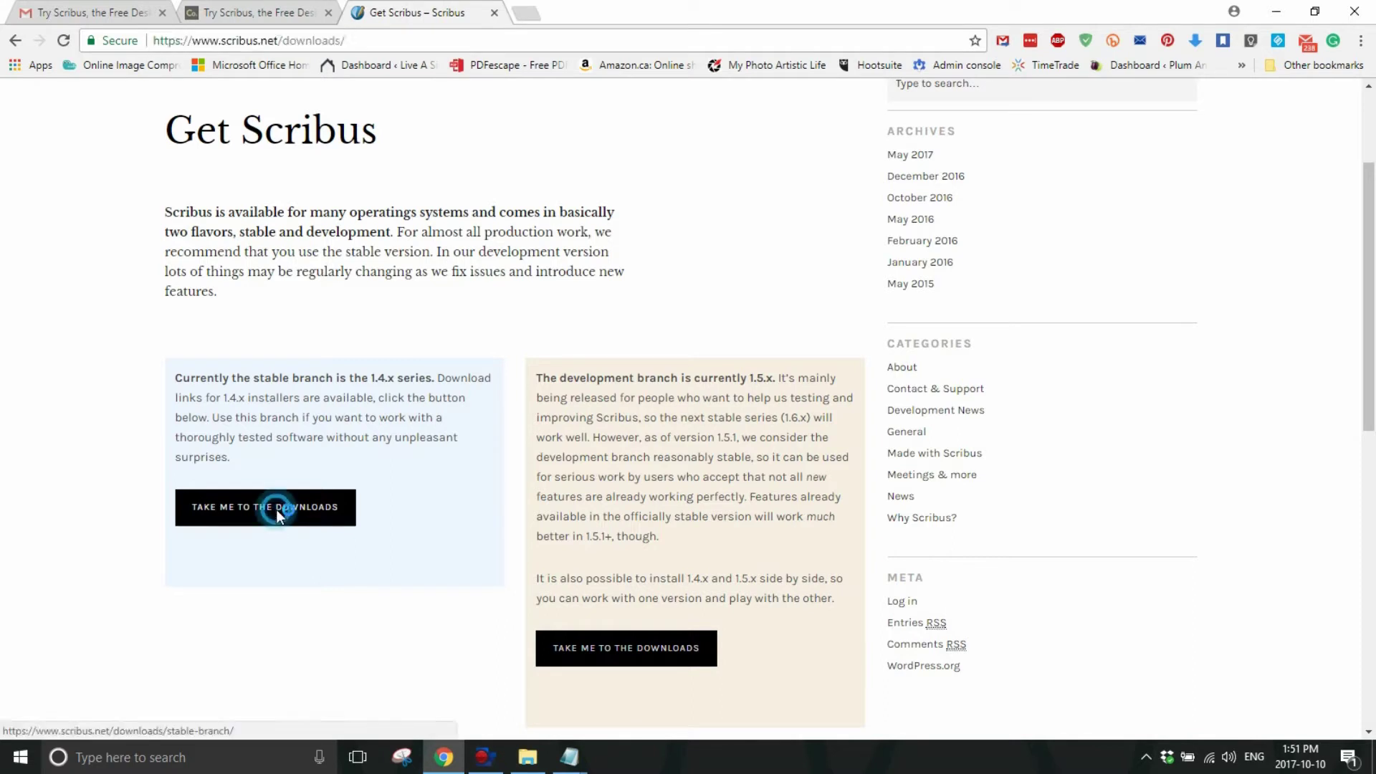
pyautogui.click(602, 13)
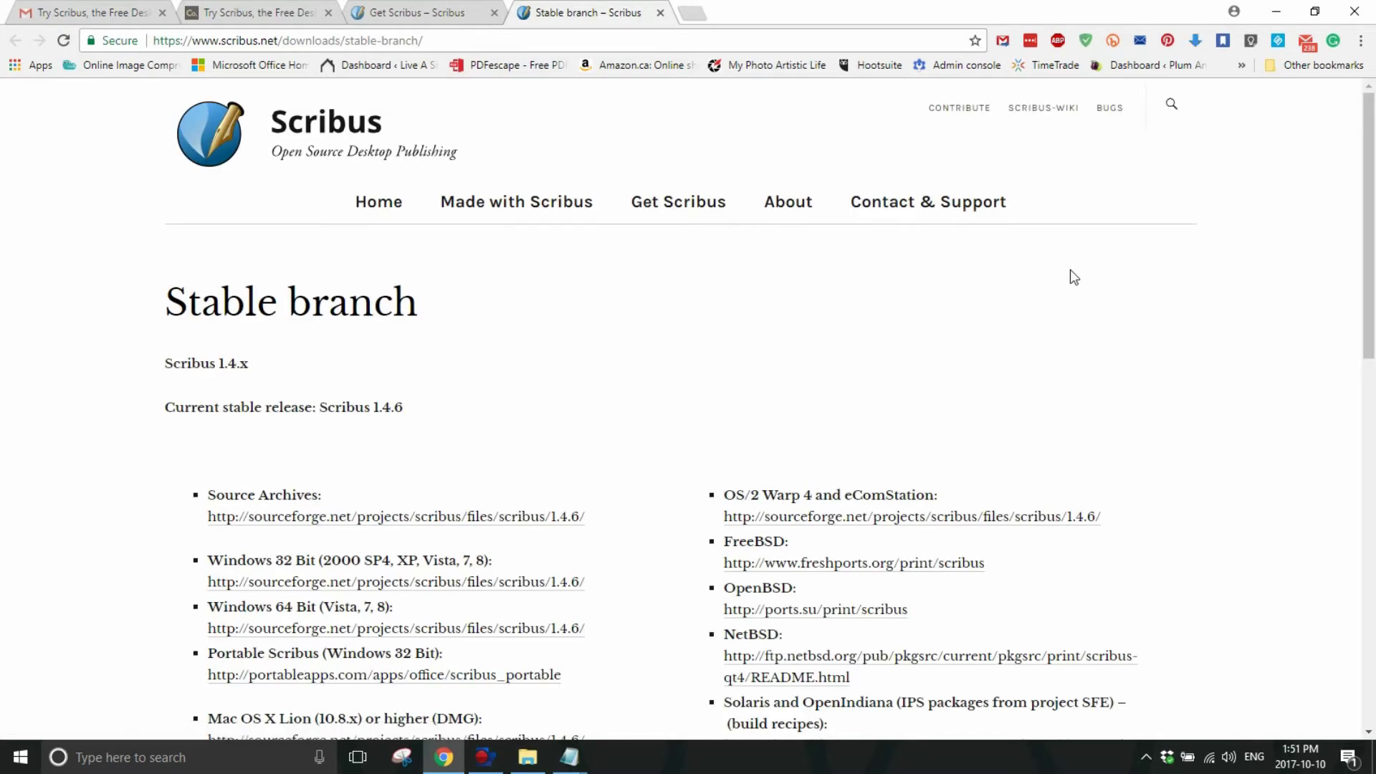
pyautogui.scroll(-3, 1124, 297)
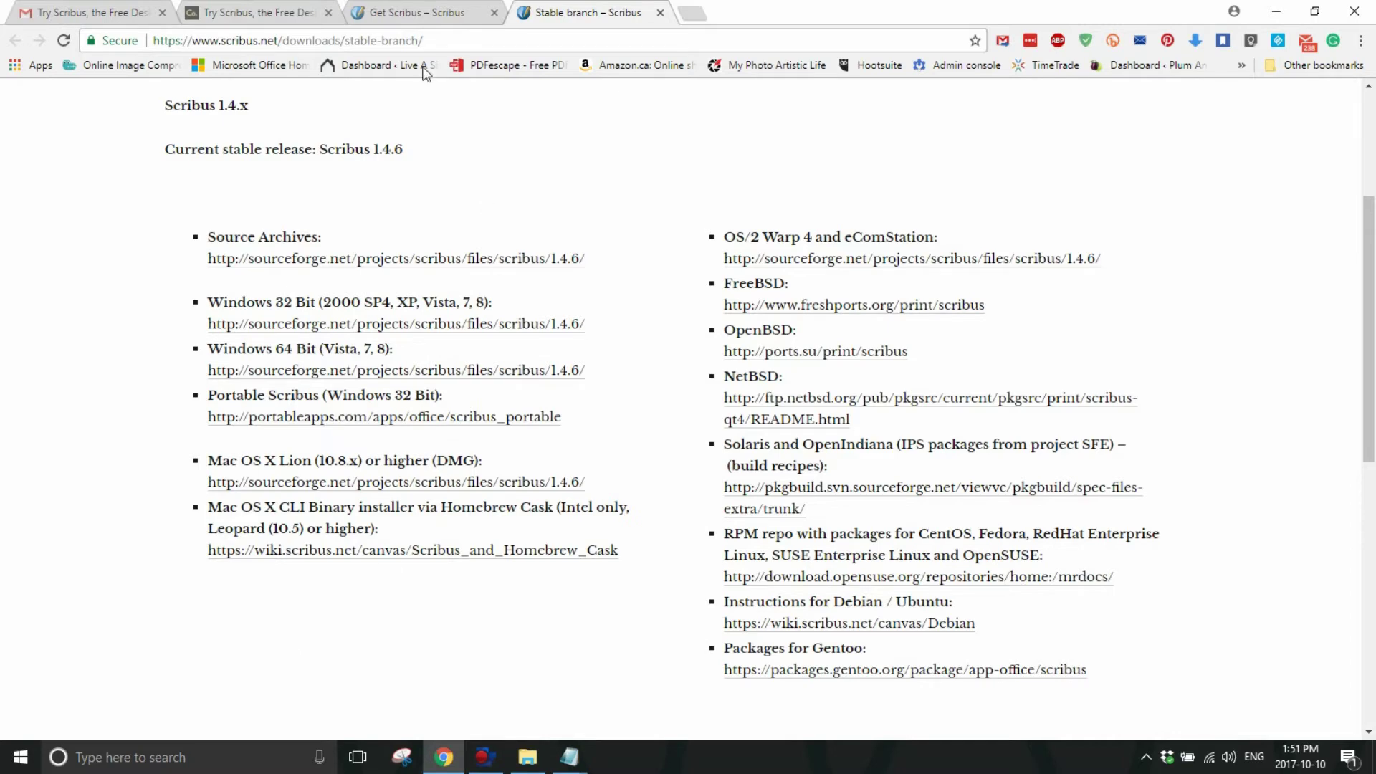
# - Open the related ThoughtCo article "Best Free Desktop Publishing Software for Mac" in a new tab and switch to it
pyautogui.click(396, 13)
pyautogui.click(259, 13)
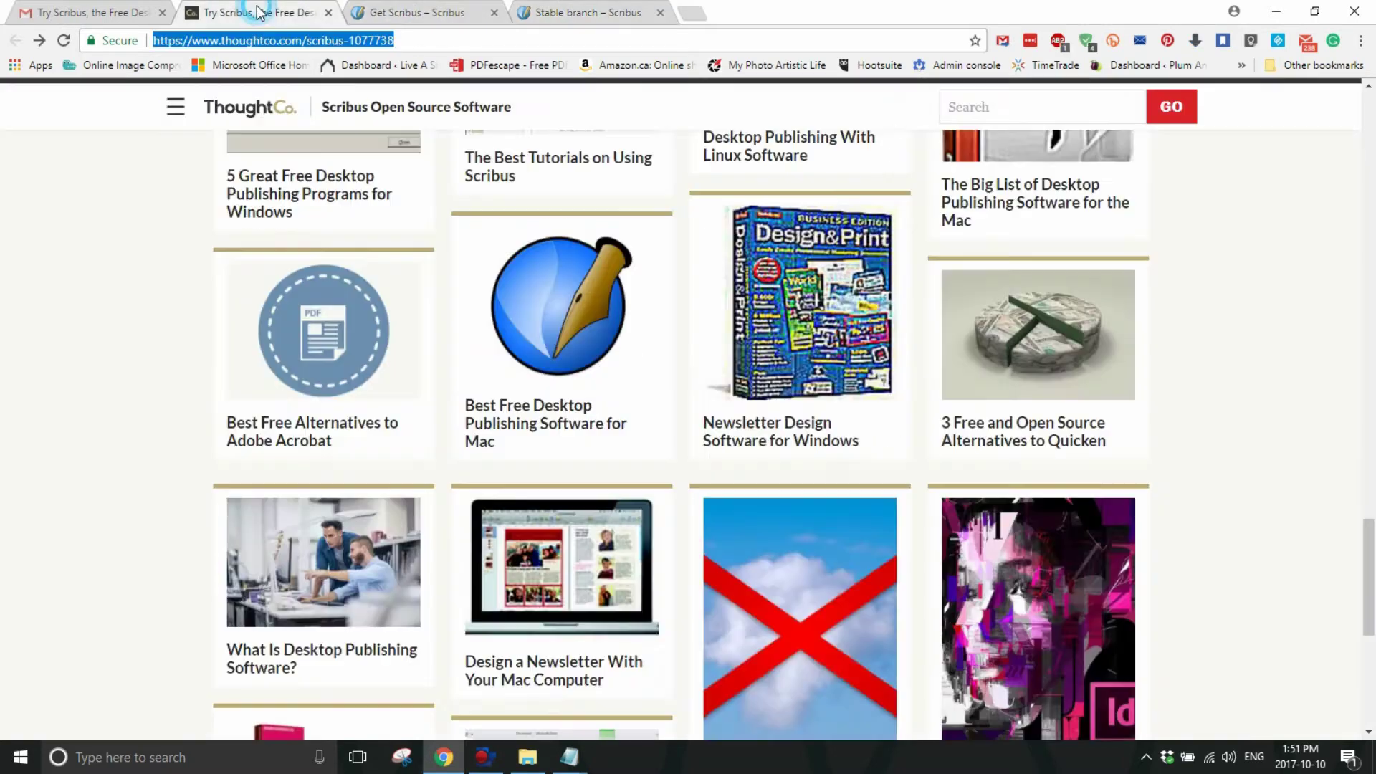
pyautogui.middleClick(578, 445)
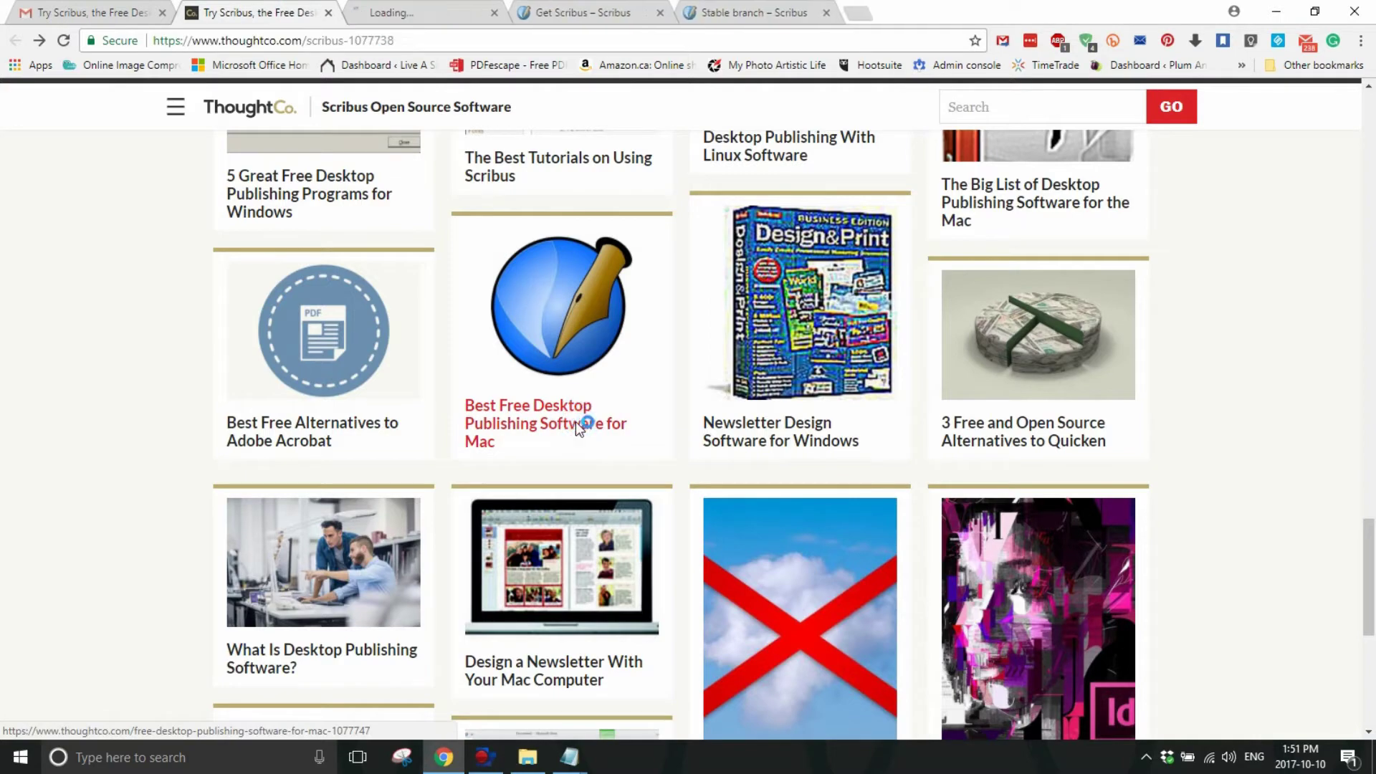
pyautogui.click(426, 13)
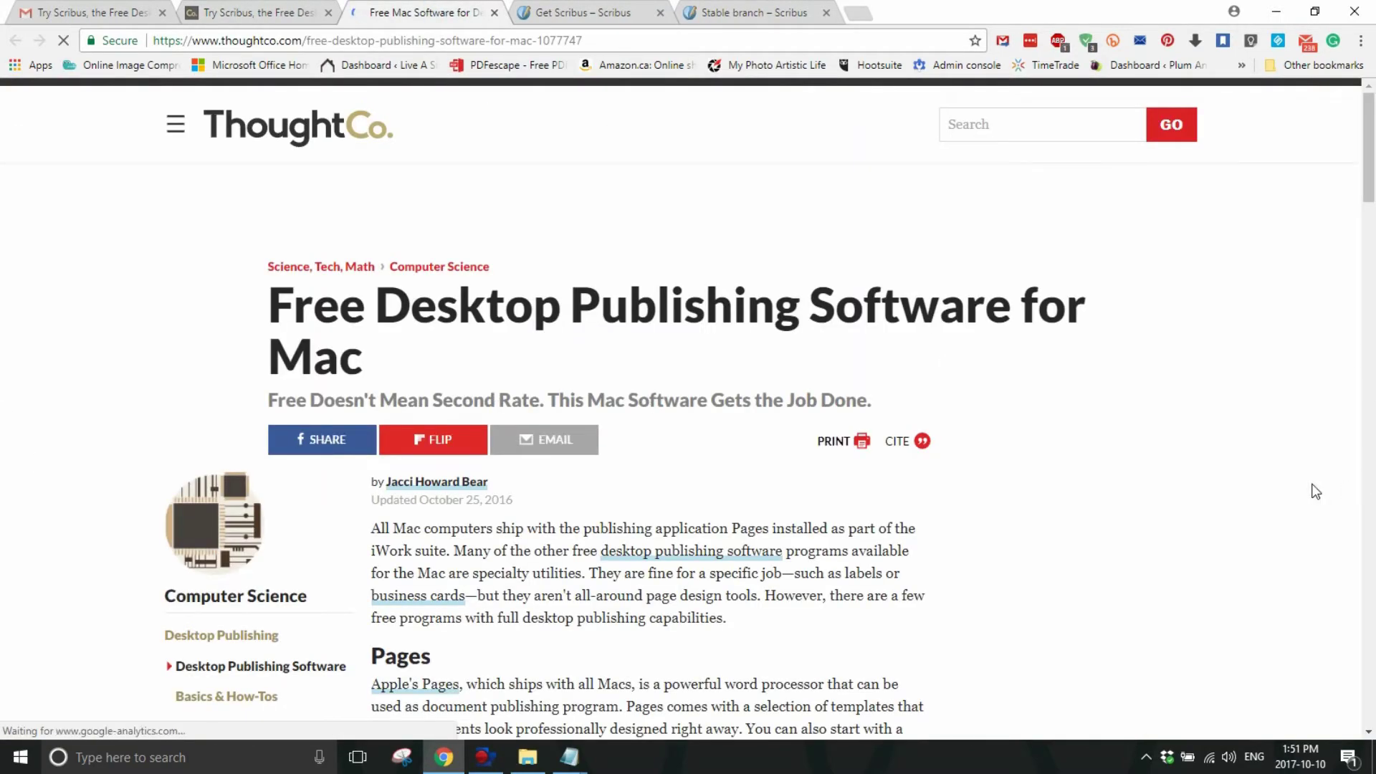
# - Read the Mac article's sections on Scribus, Apache OpenOffice and Pages
pyautogui.scroll(-5, 1316, 492)
pyautogui.scroll(-7, 1316, 491)
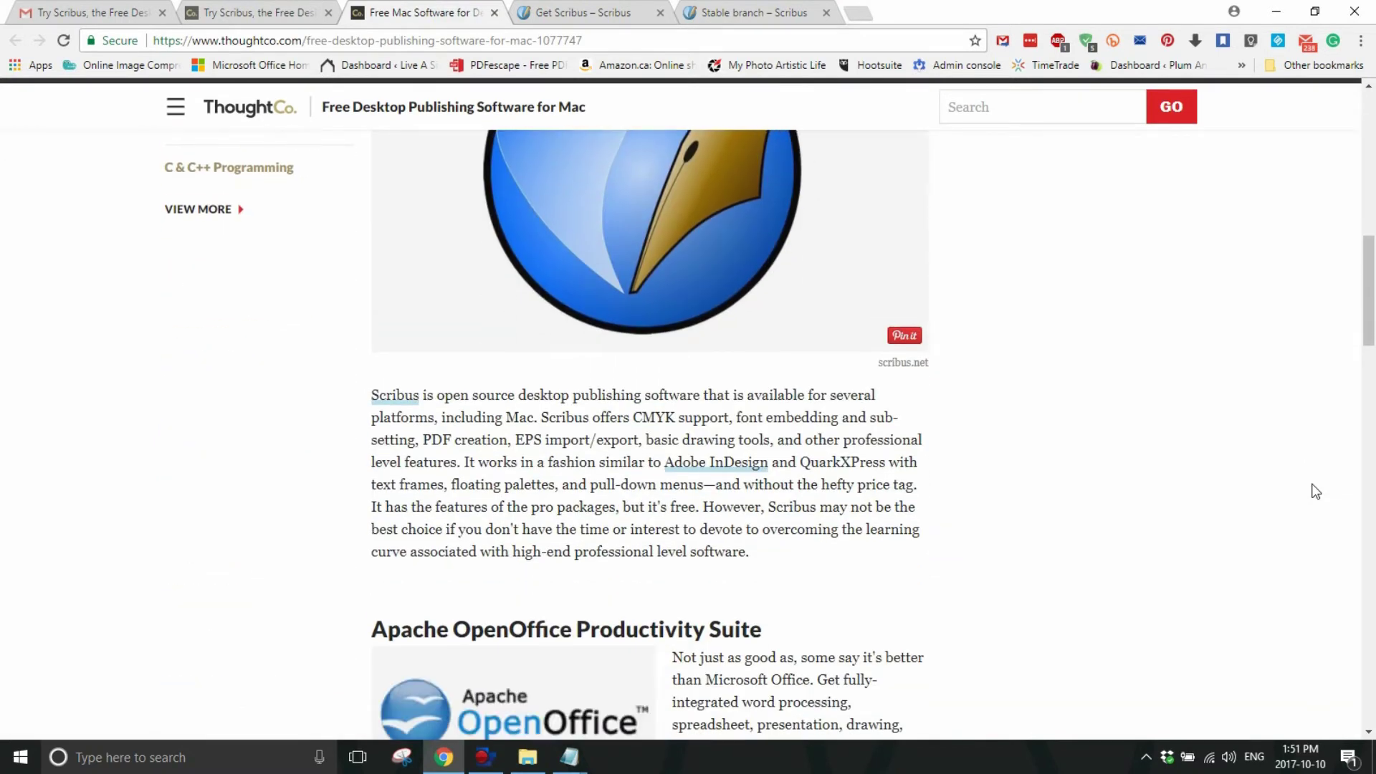
pyautogui.scroll(-1, 1315, 491)
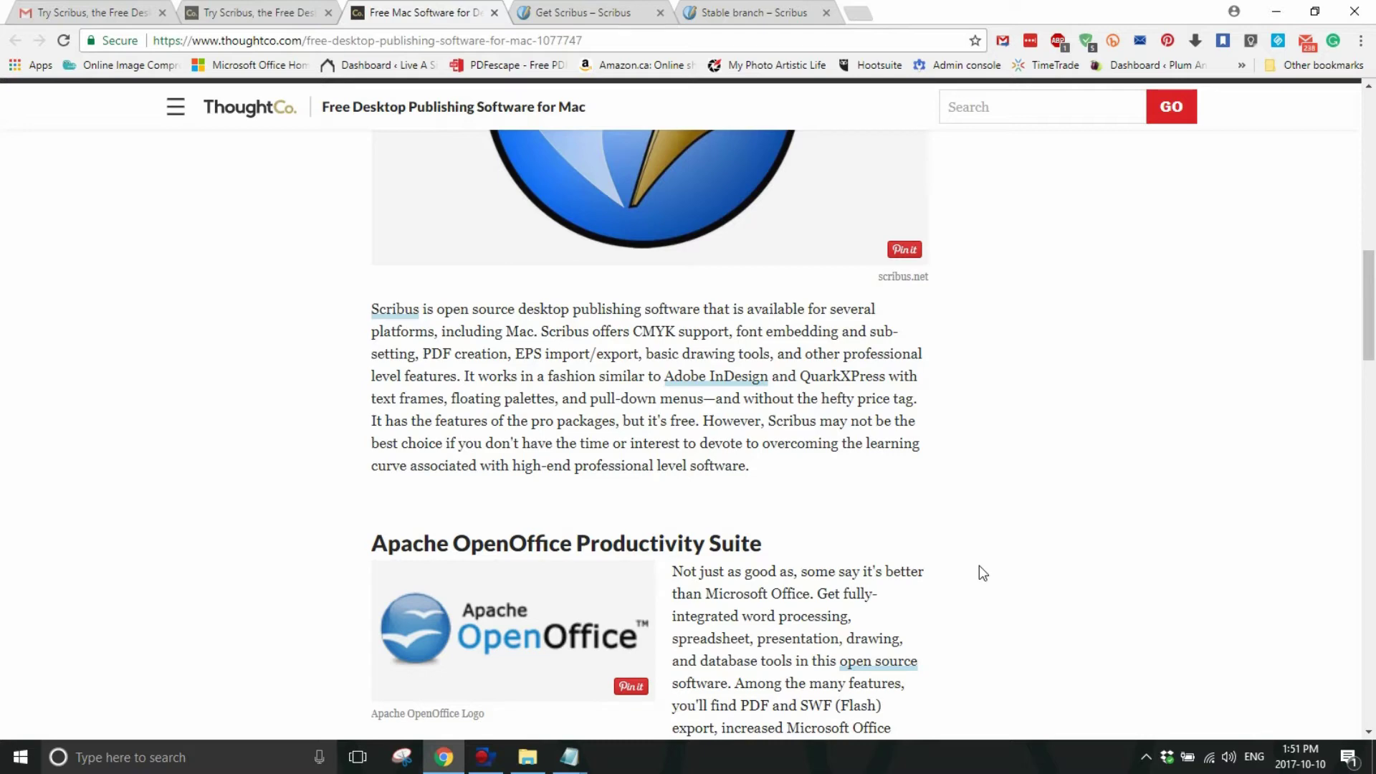
pyautogui.scroll(-2, 978, 566)
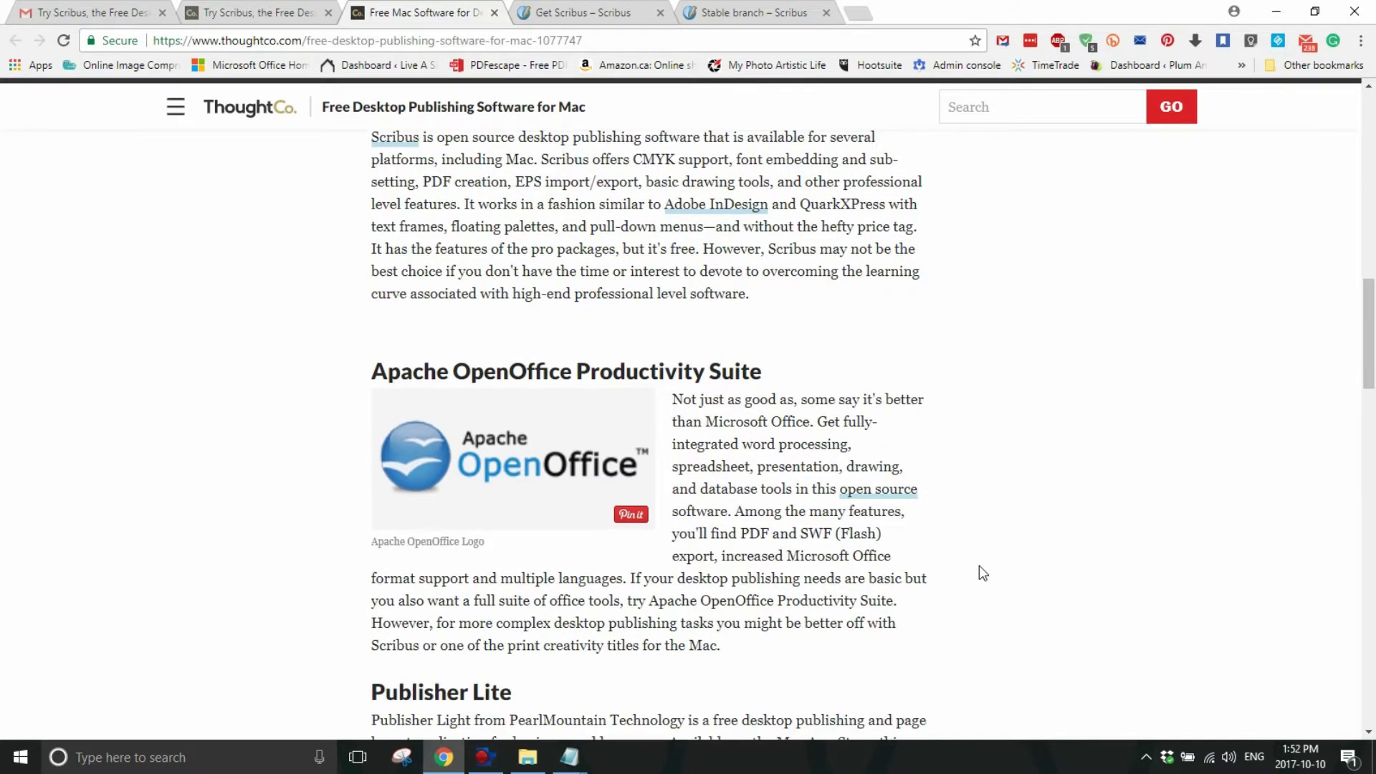
pyautogui.scroll(3, 978, 565)
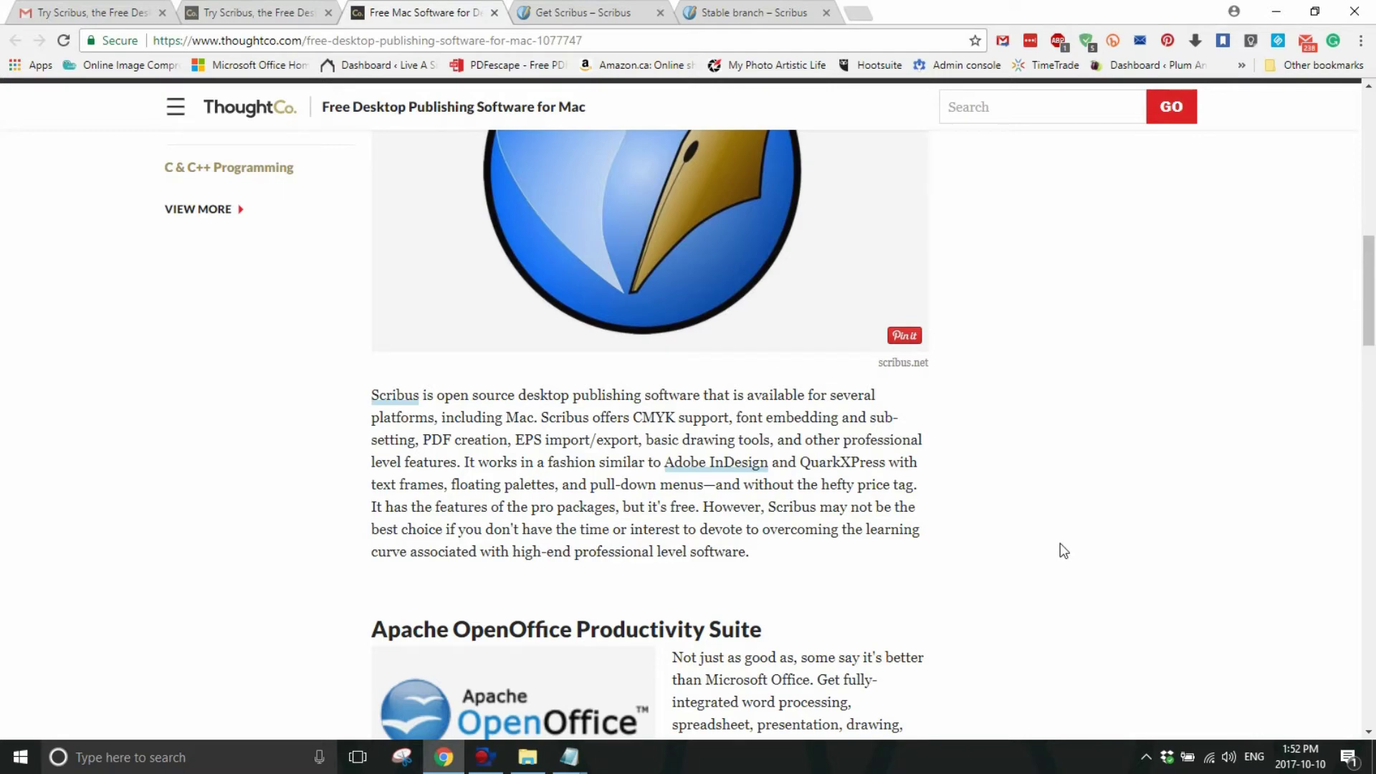
pyautogui.scroll(10, 1063, 550)
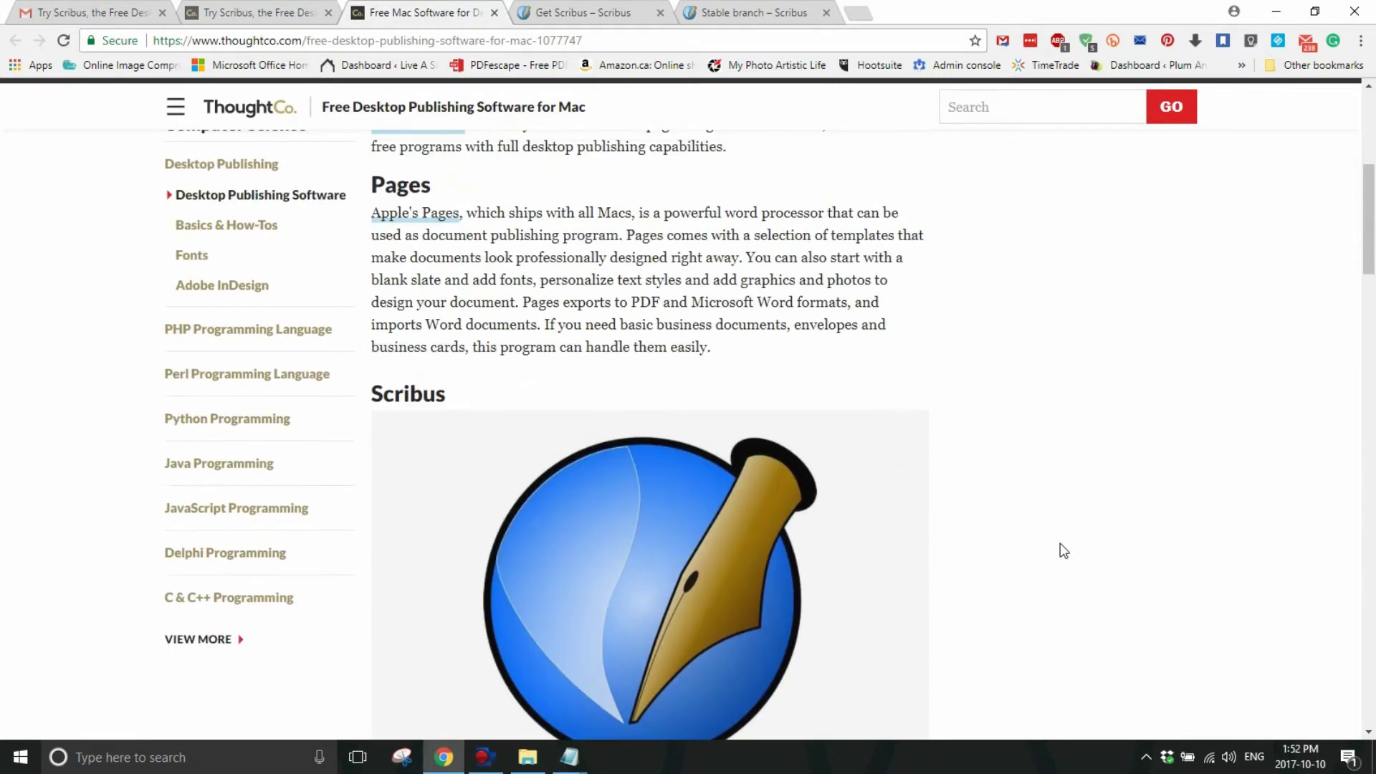
pyautogui.scroll(2, 1063, 550)
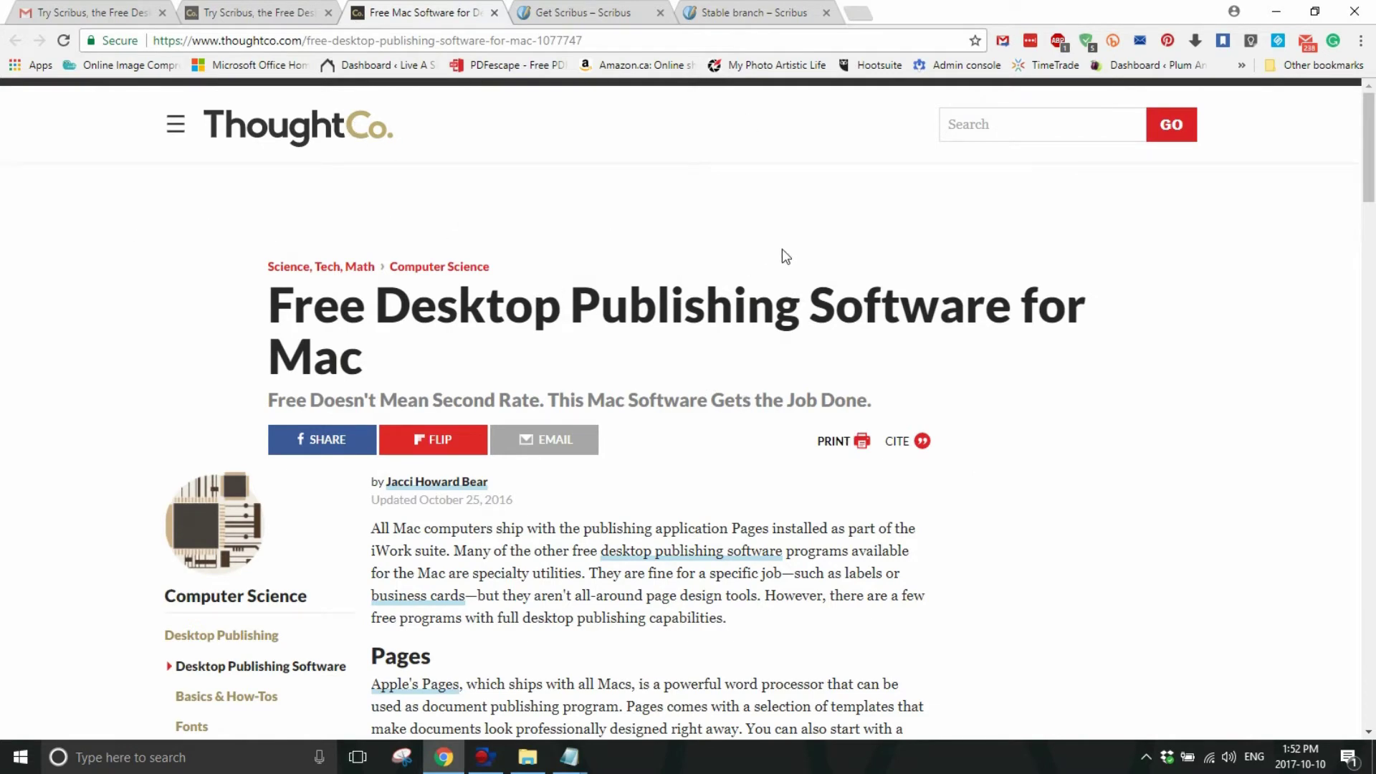
# - Return to the Scribus Stable branch download page and dismiss the Twitter notification
pyautogui.click(734, 15)
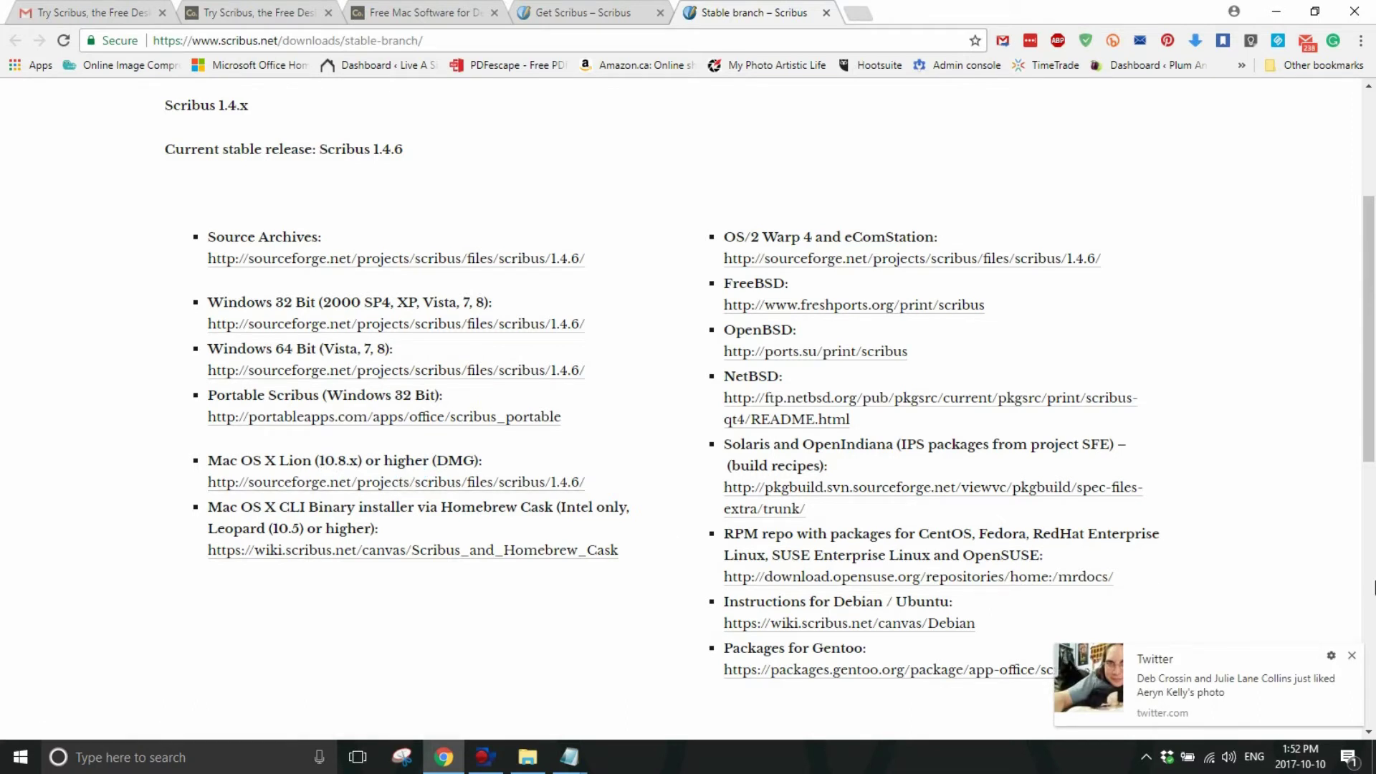
pyautogui.click(1353, 656)
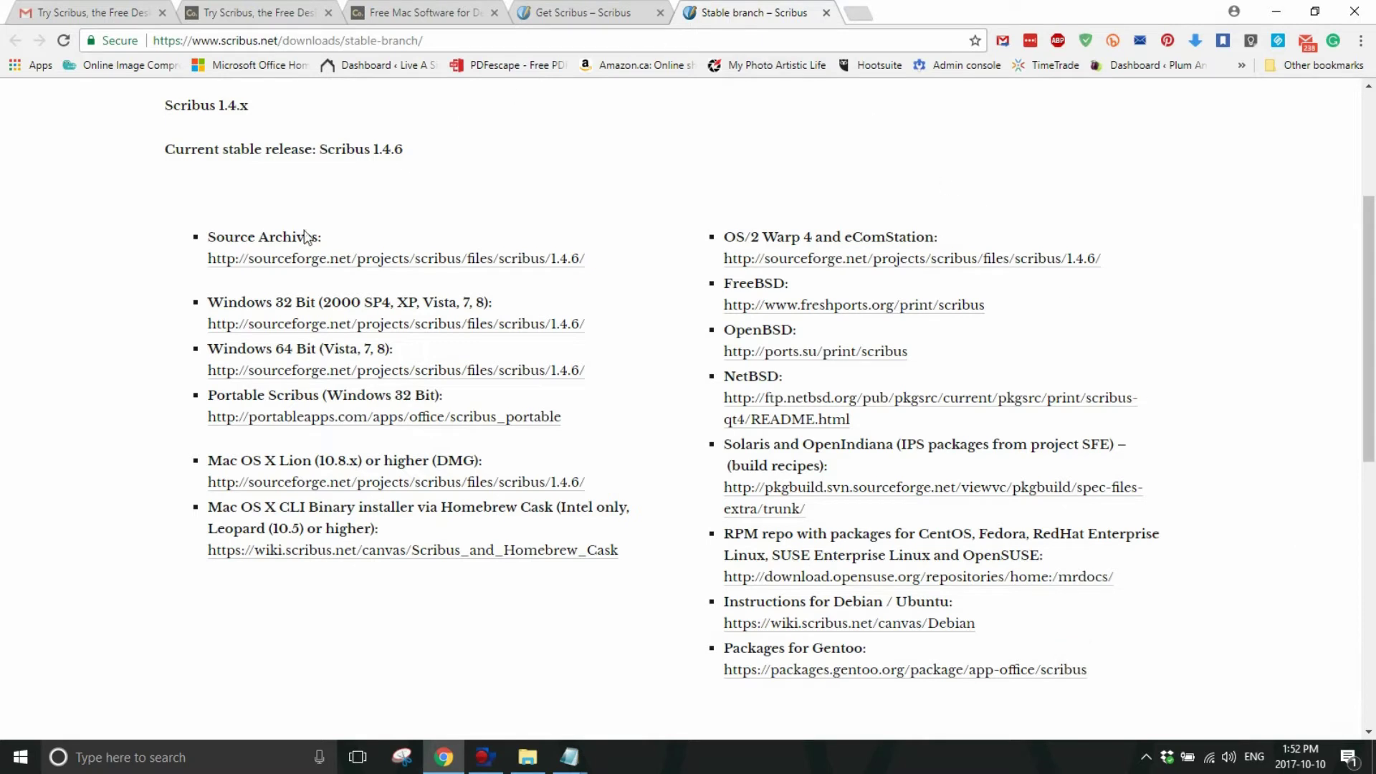
# - Open the SourceForge page for the Windows 64 Bit download of Scribus 1.4.6 and copy its web address
pyautogui.click(536, 371)
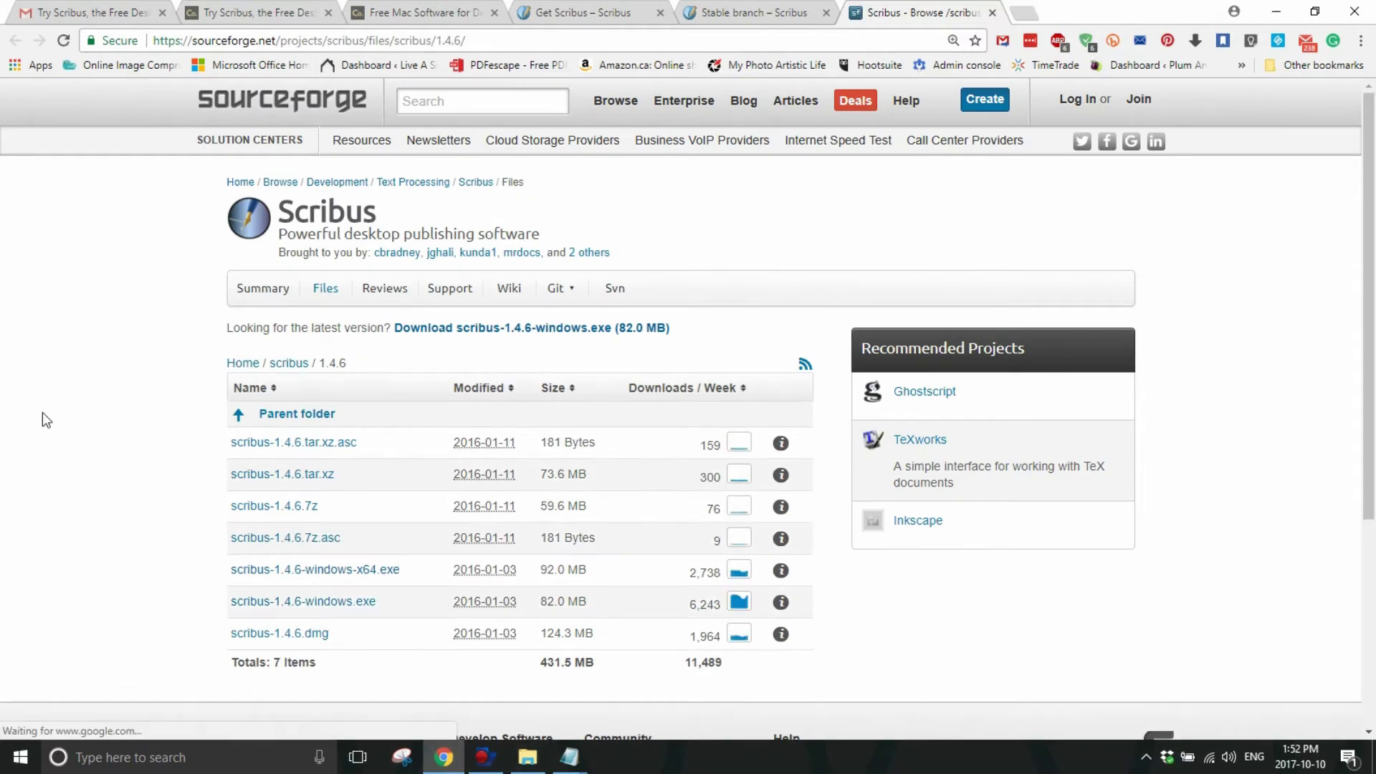
pyautogui.scroll(-1, 42, 413)
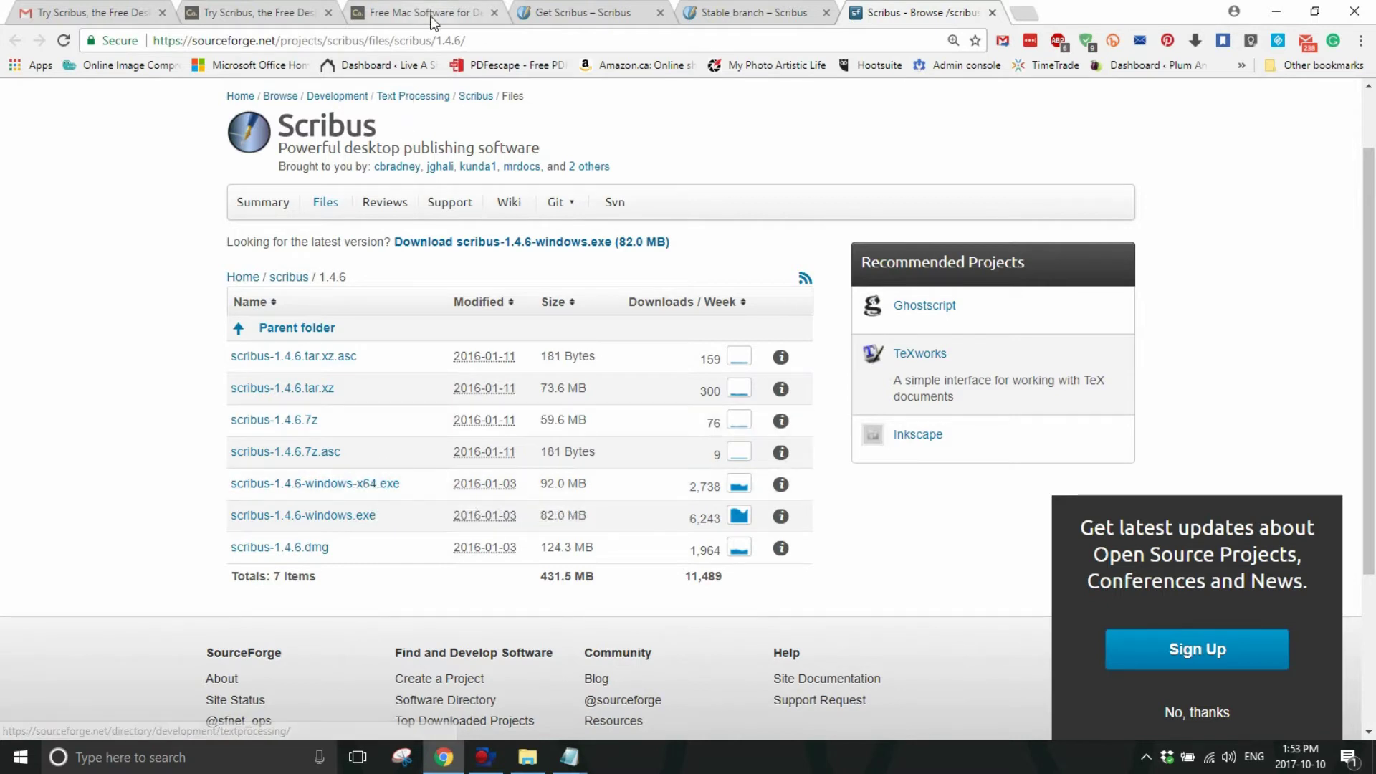
pyautogui.click(418, 43)
pyautogui.rightClick(420, 42)
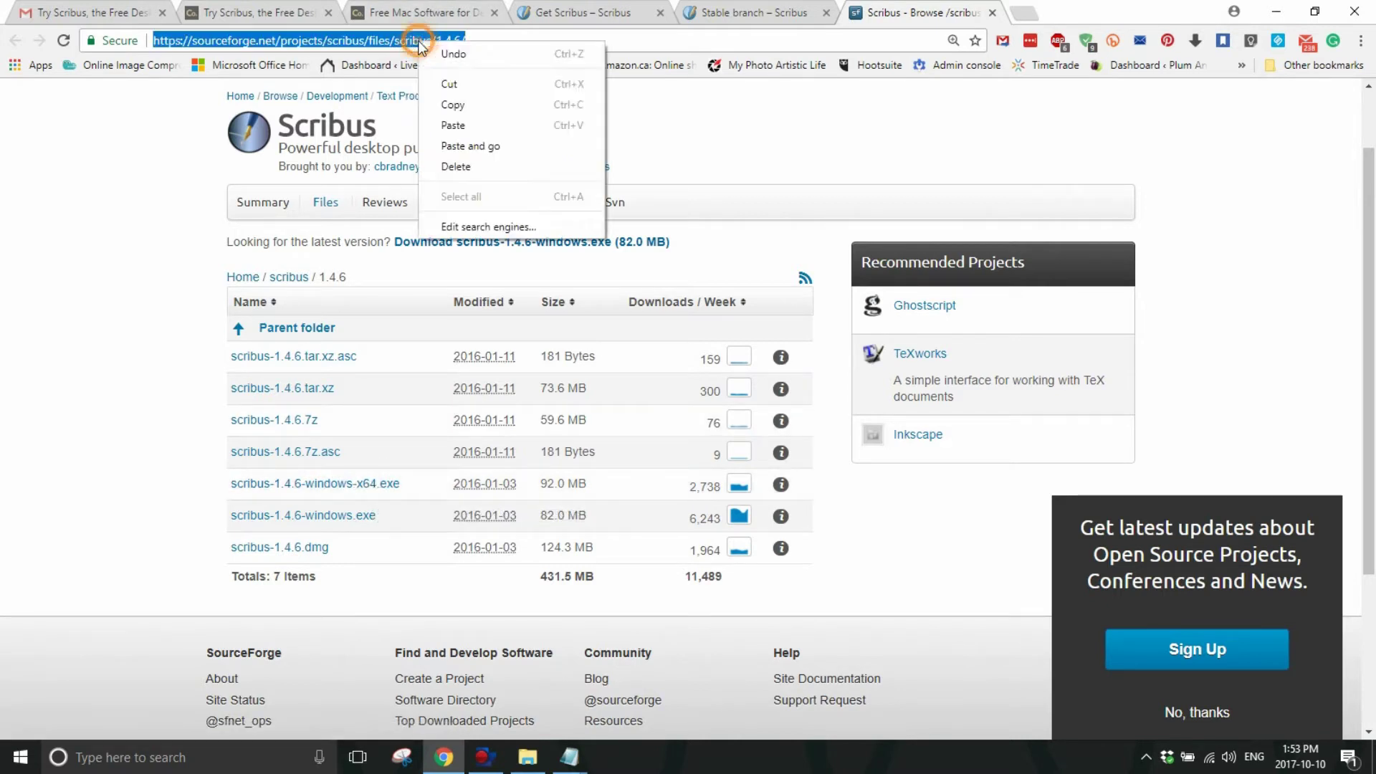
pyautogui.click(506, 110)
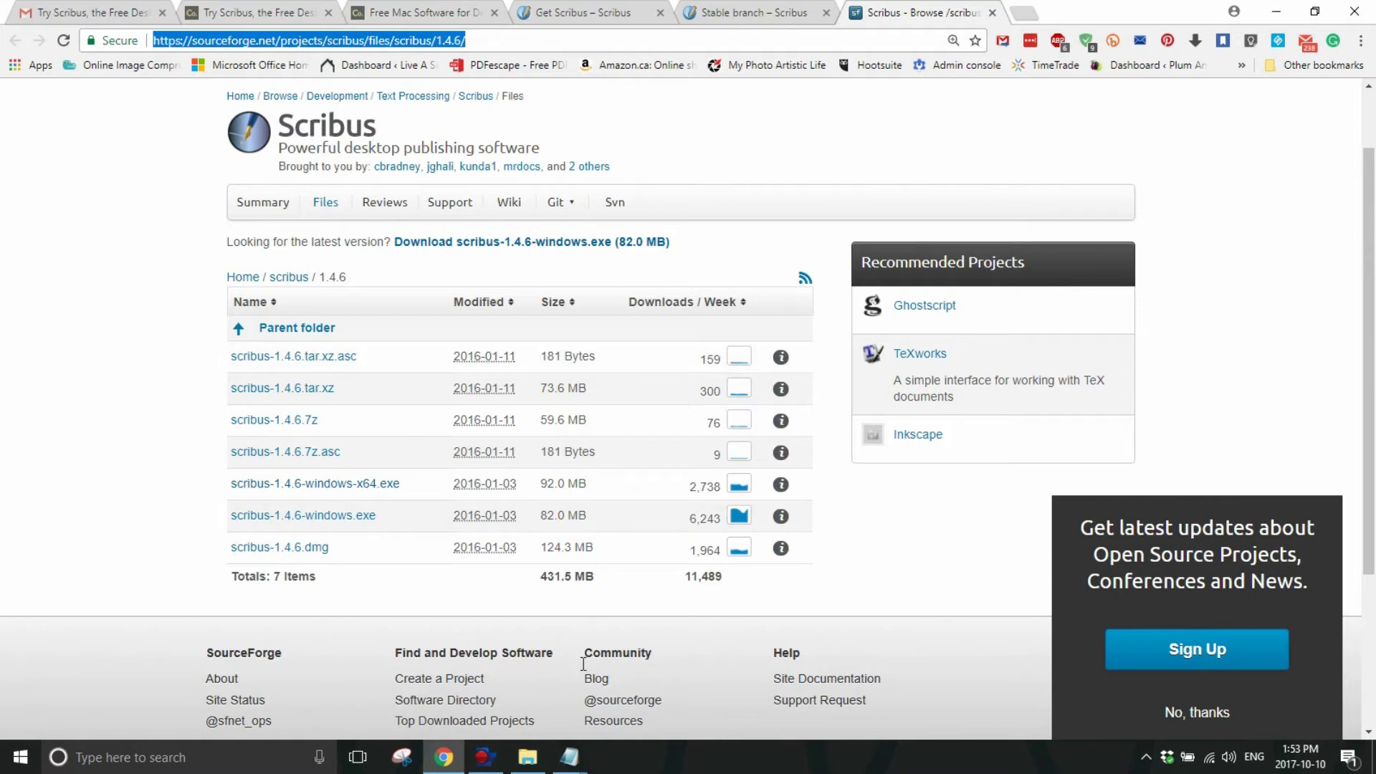
# - Add the heading "Get Scribus:" and the copied SourceForge address below the ThoughtCo link in the Notepad note, then minimize it
pyautogui.click(570, 761)
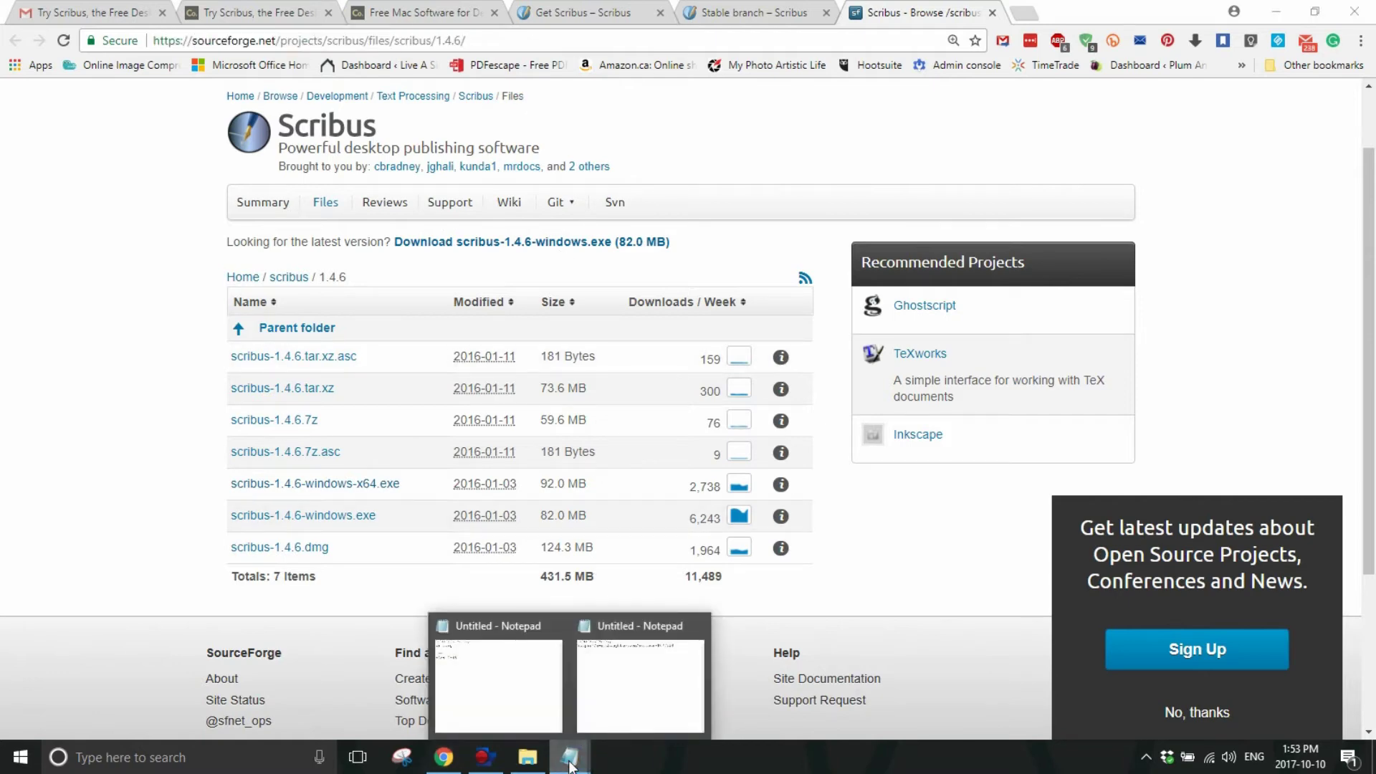
pyautogui.click(626, 700)
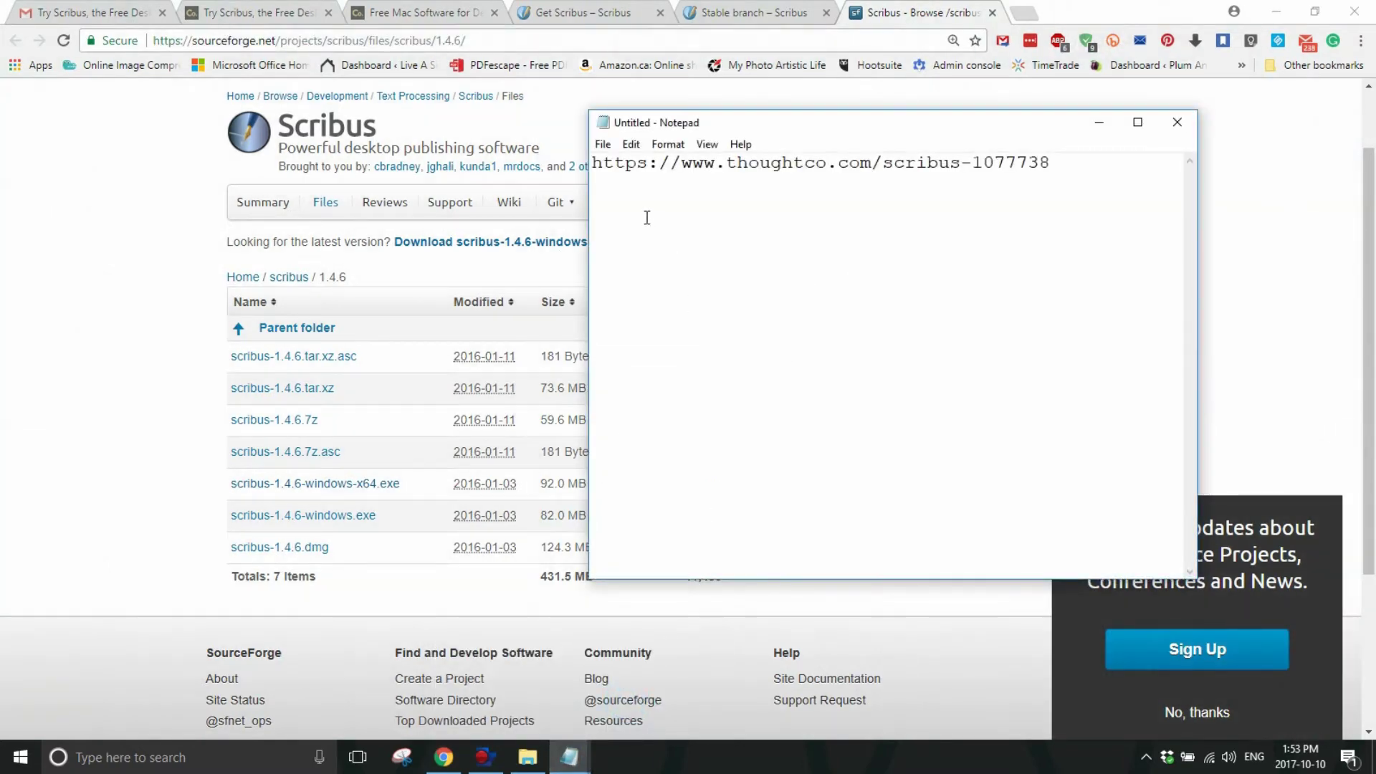
pyautogui.write('Get Scribus:')
pyautogui.press('Return')
pyautogui.hotkey('ctrl', 'v')
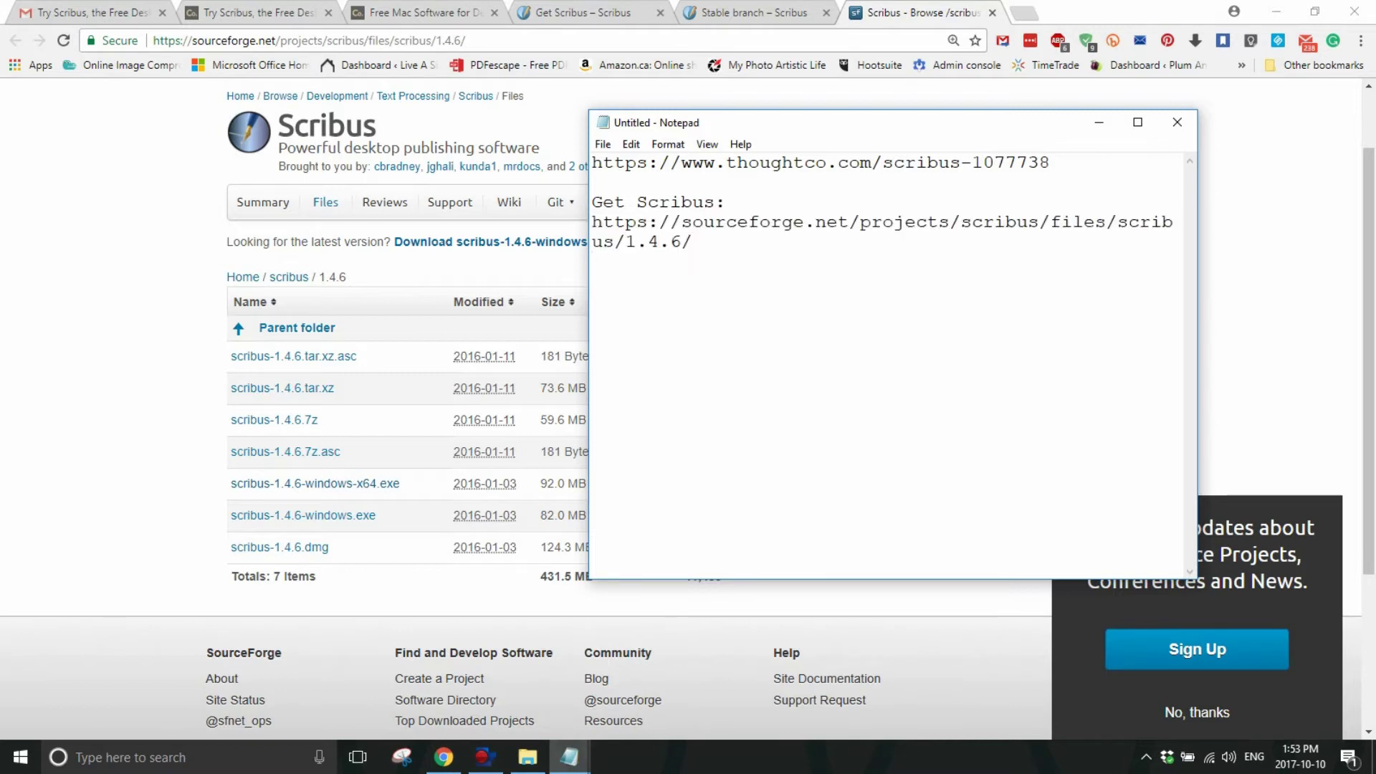
pyautogui.click(1097, 123)
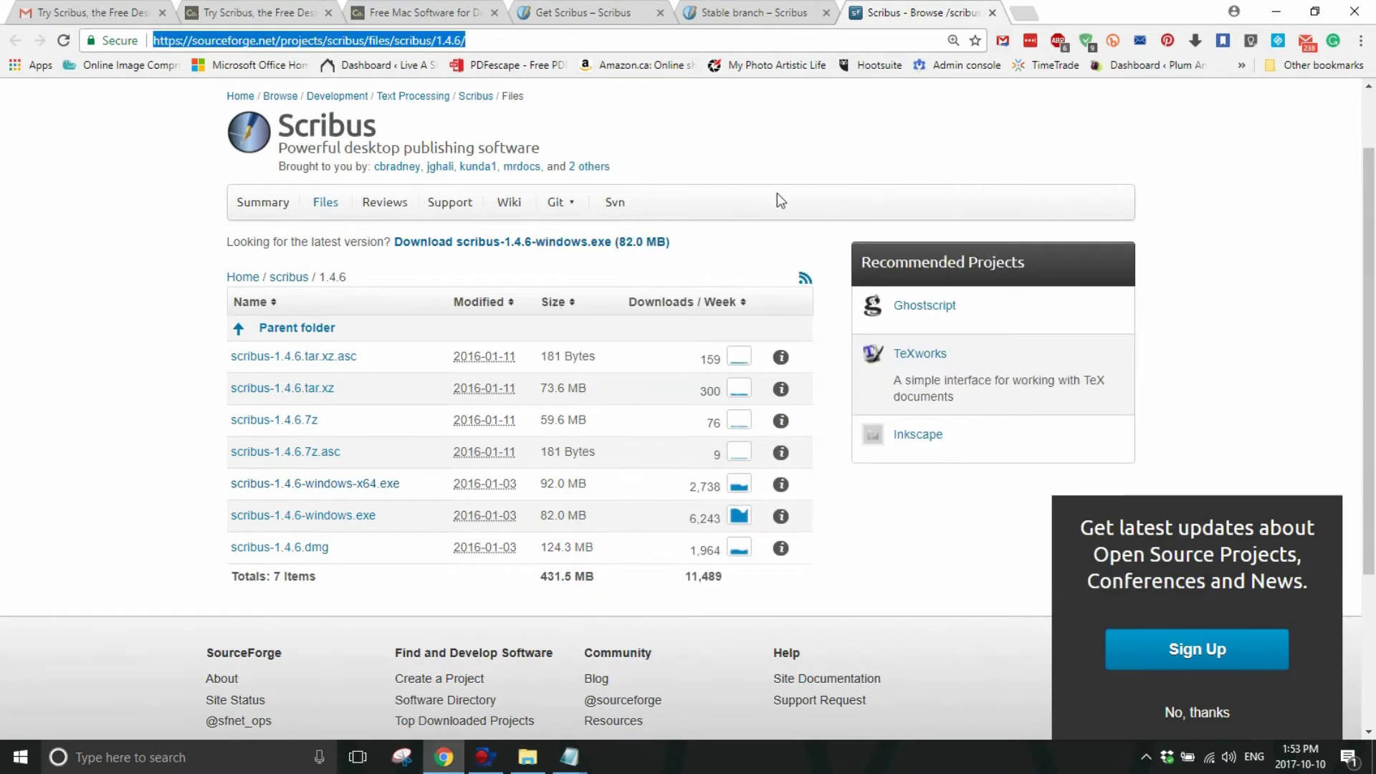
# - Minimize the browser and launch Scribus 1.4.6
pyautogui.click(1274, 16)
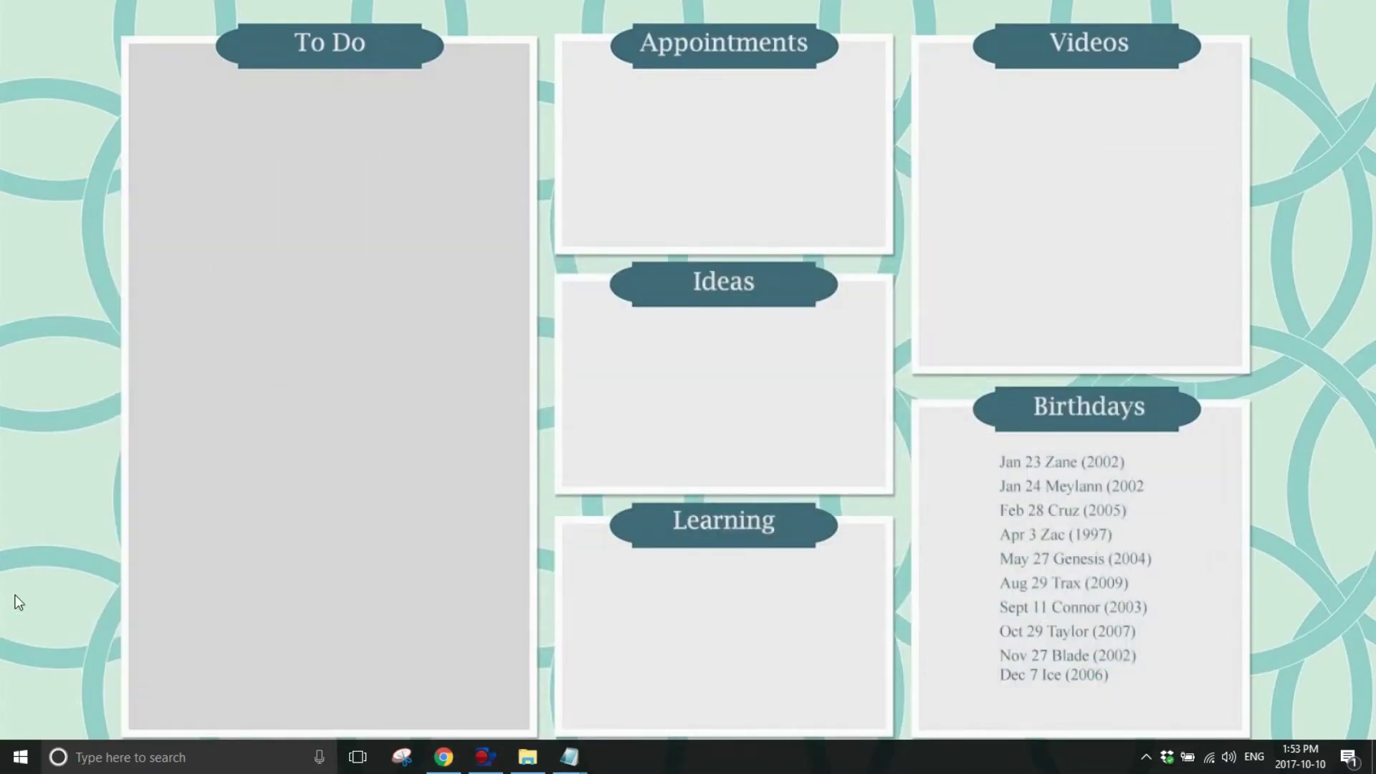
pyautogui.click(15, 766)
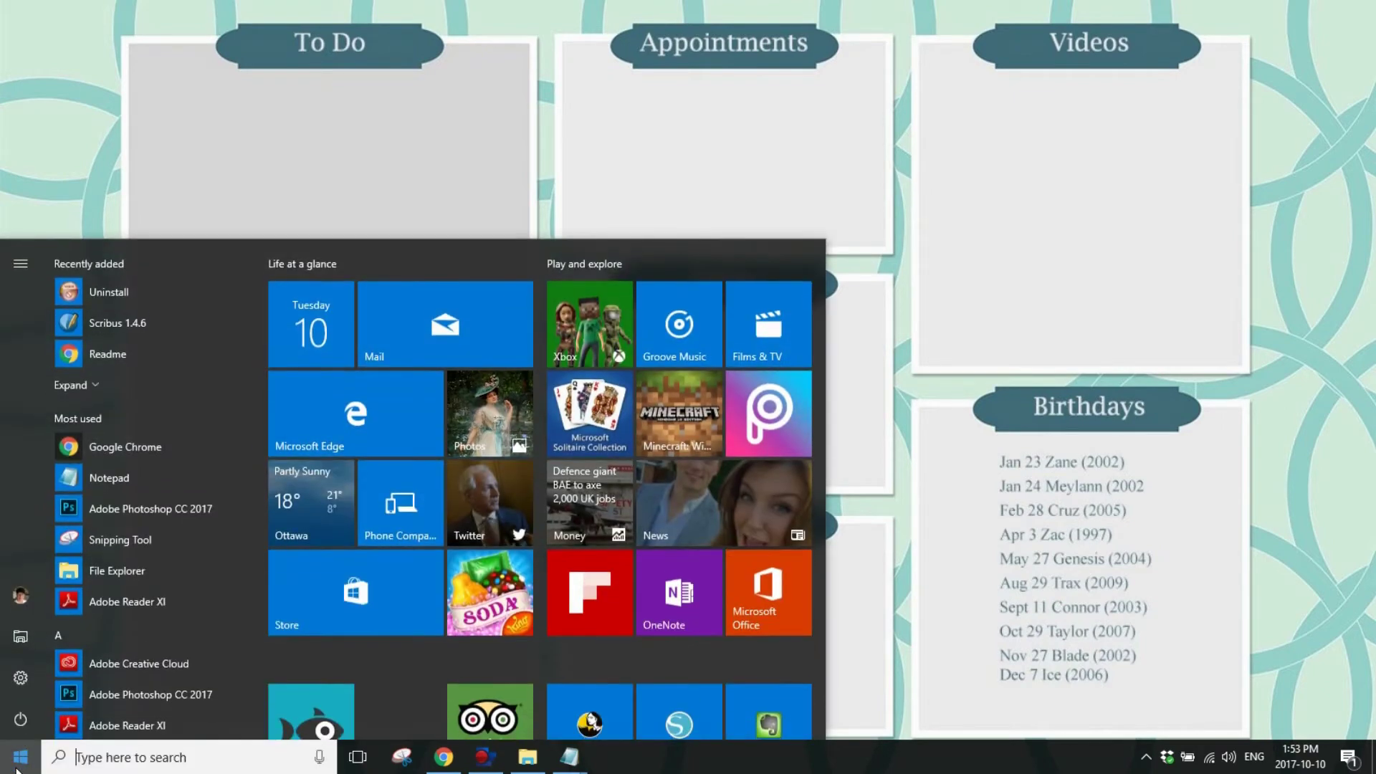
pyautogui.click(156, 328)
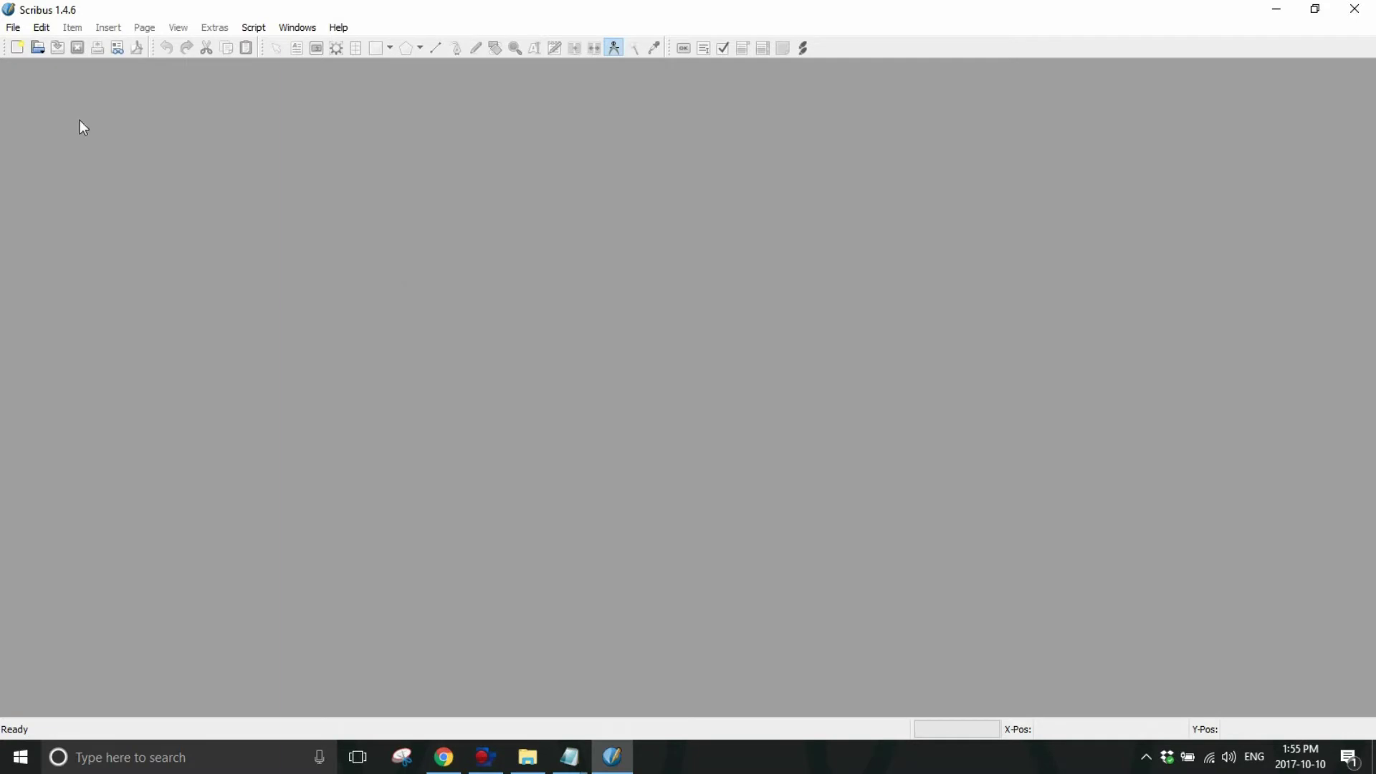
# - Start a new document with the Single Page layout, A5 size and Landscape orientation
pyautogui.click(13, 29)
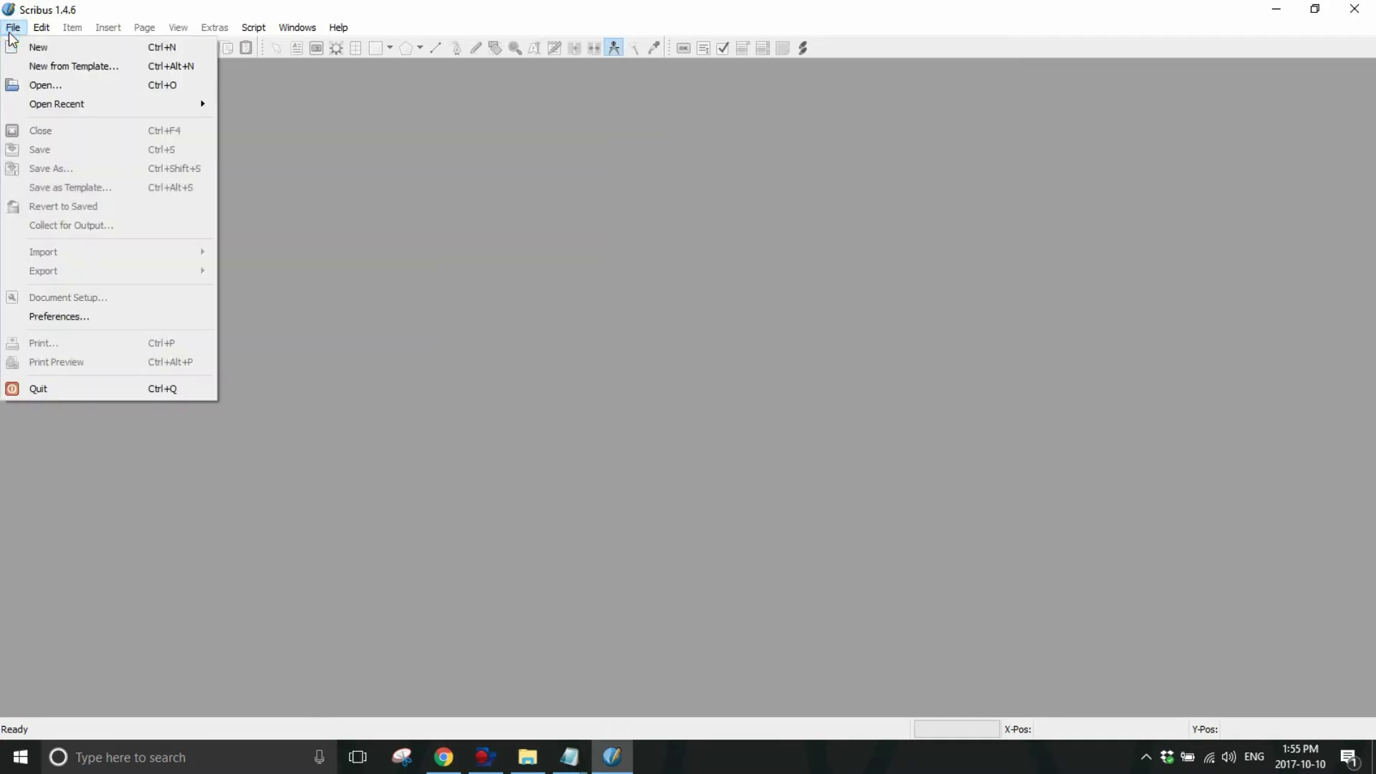
pyautogui.click(62, 50)
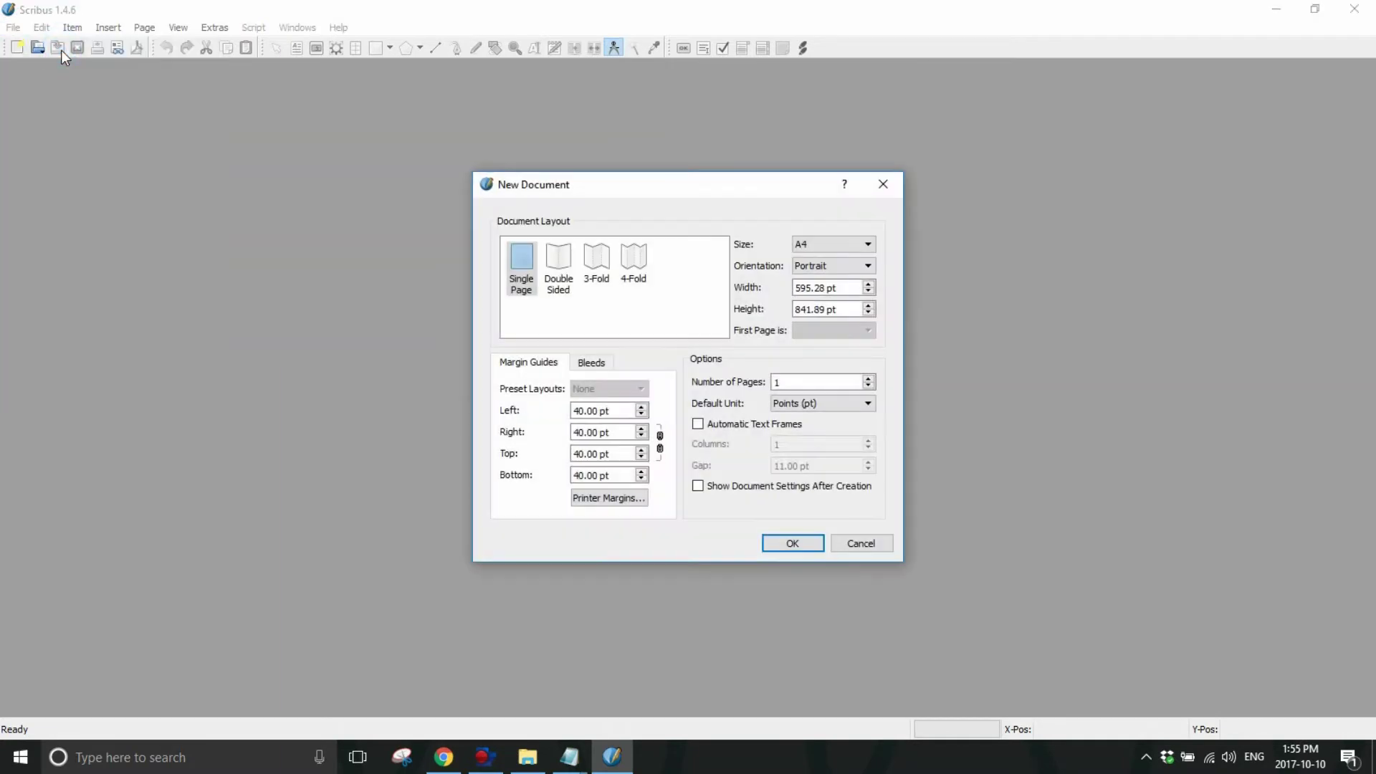
pyautogui.click(525, 277)
pyautogui.click(869, 243)
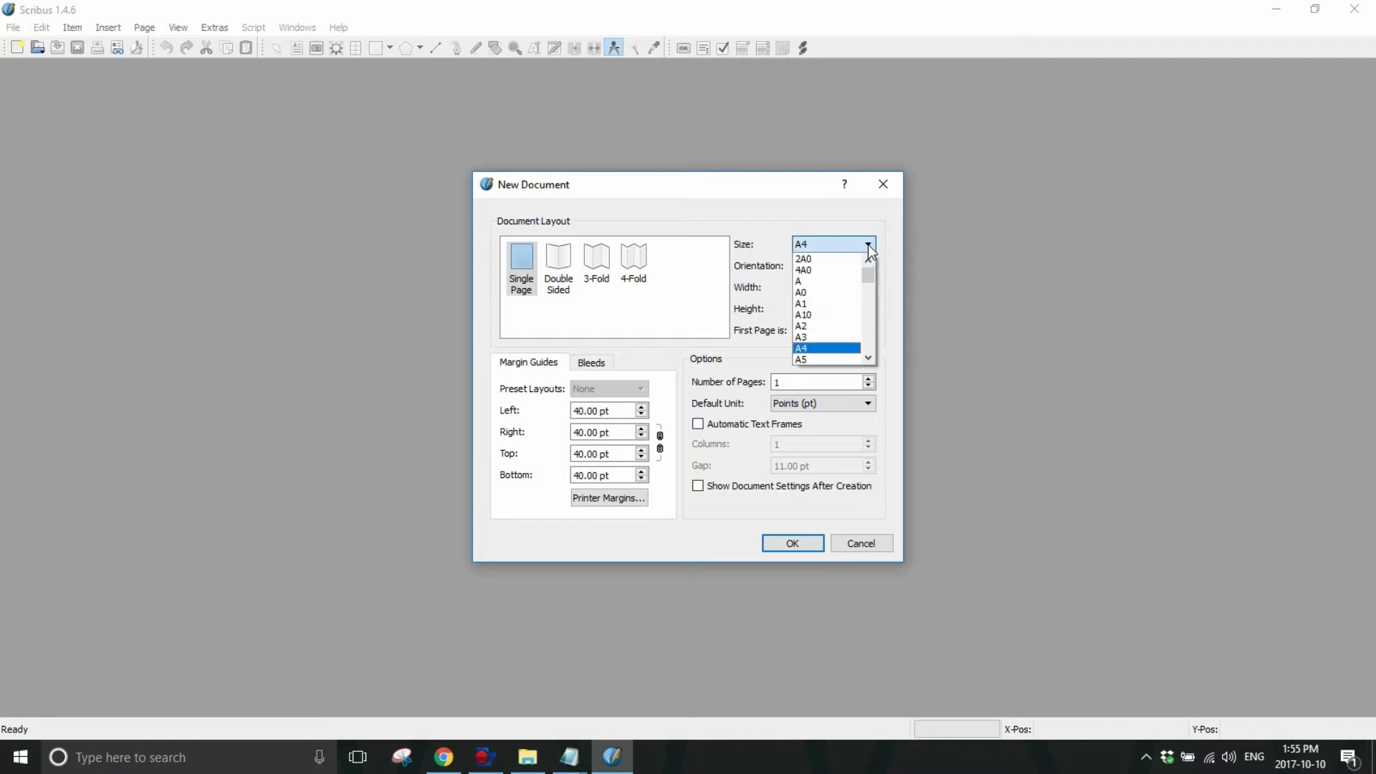
pyautogui.click(841, 356)
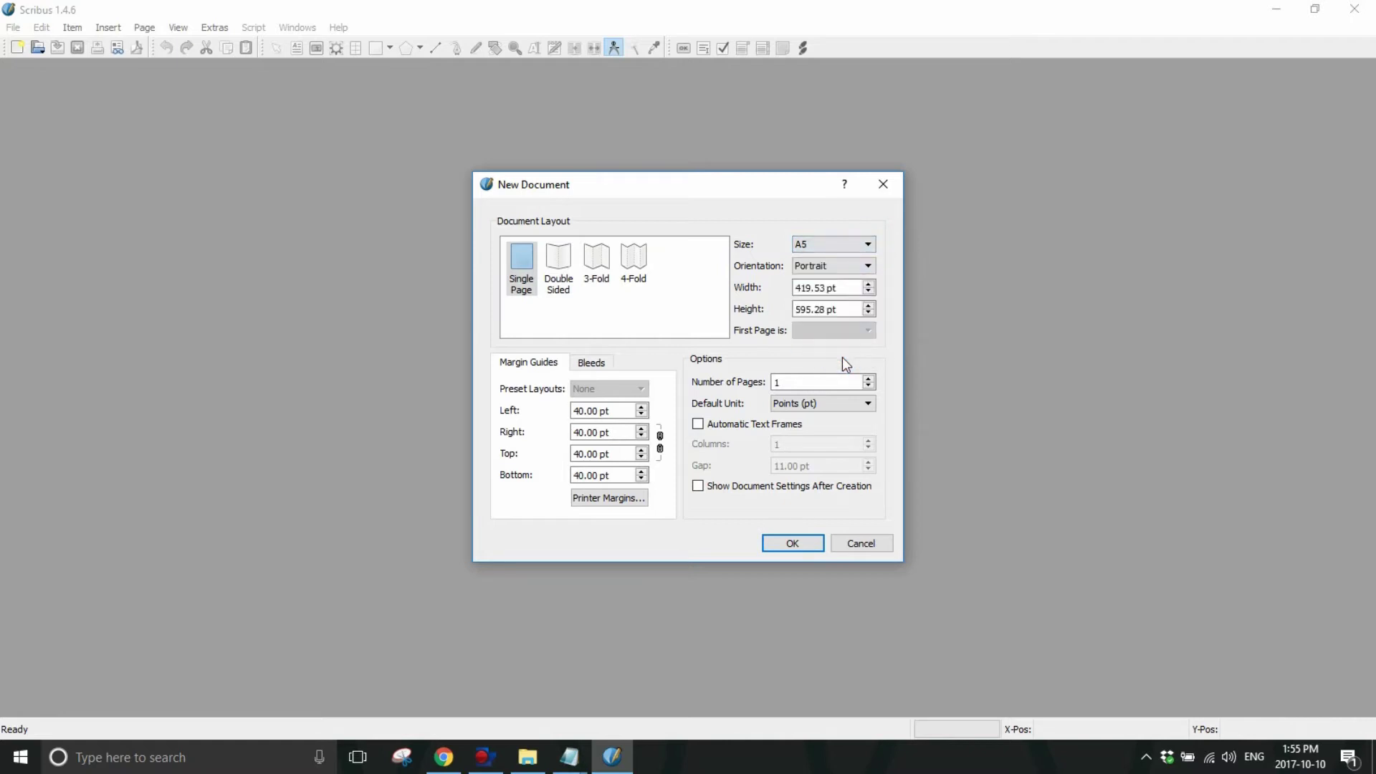
pyautogui.click(870, 265)
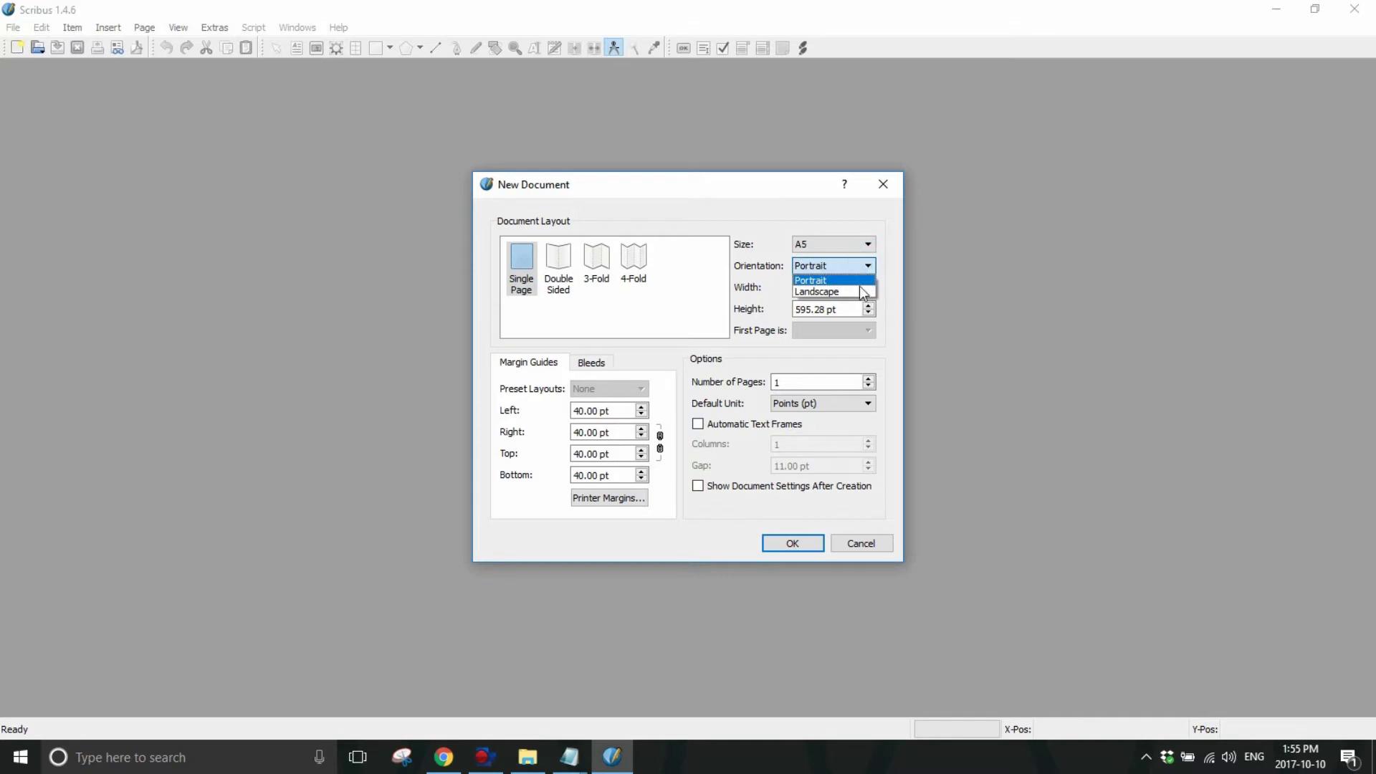
pyautogui.click(860, 291)
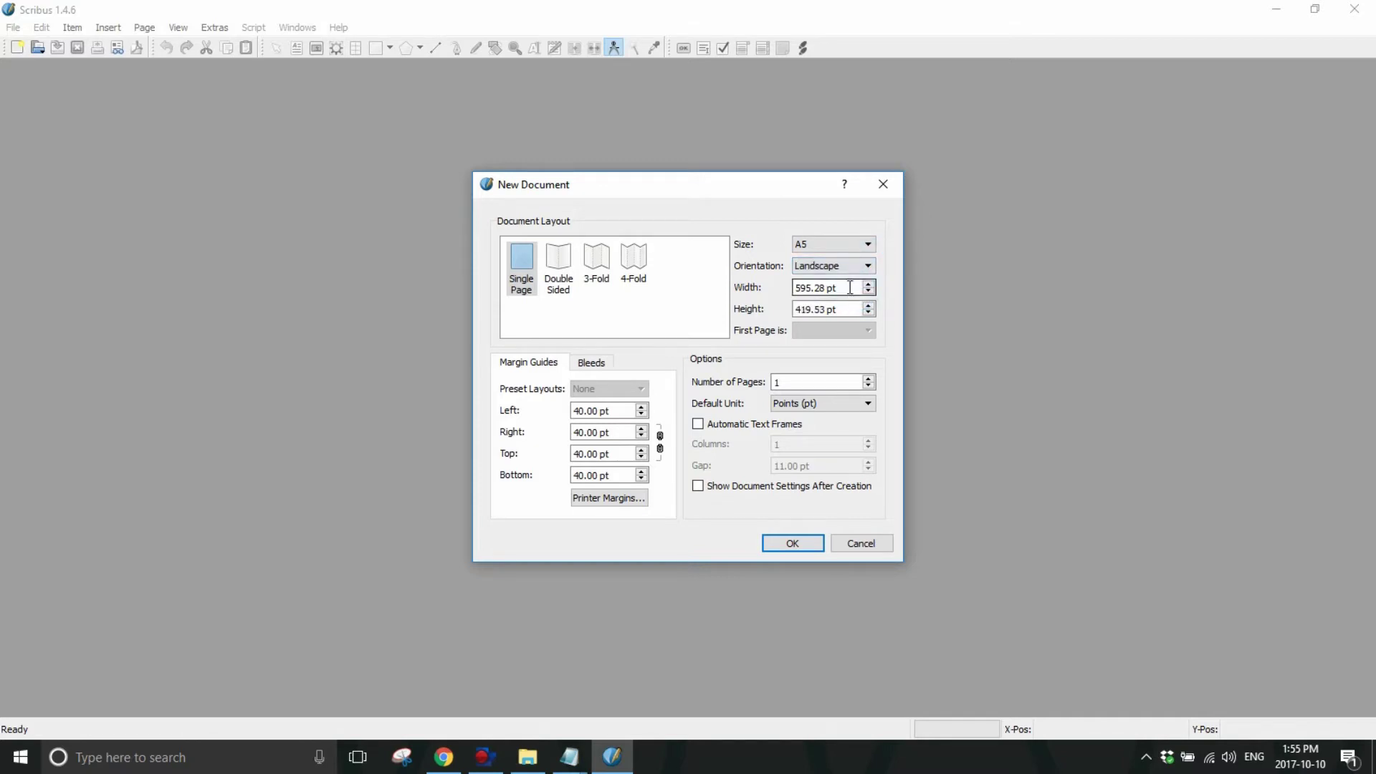
# - Set the new document's default unit to Inches and its page size to 11 in wide by 8.5 in high
pyautogui.click(848, 407)
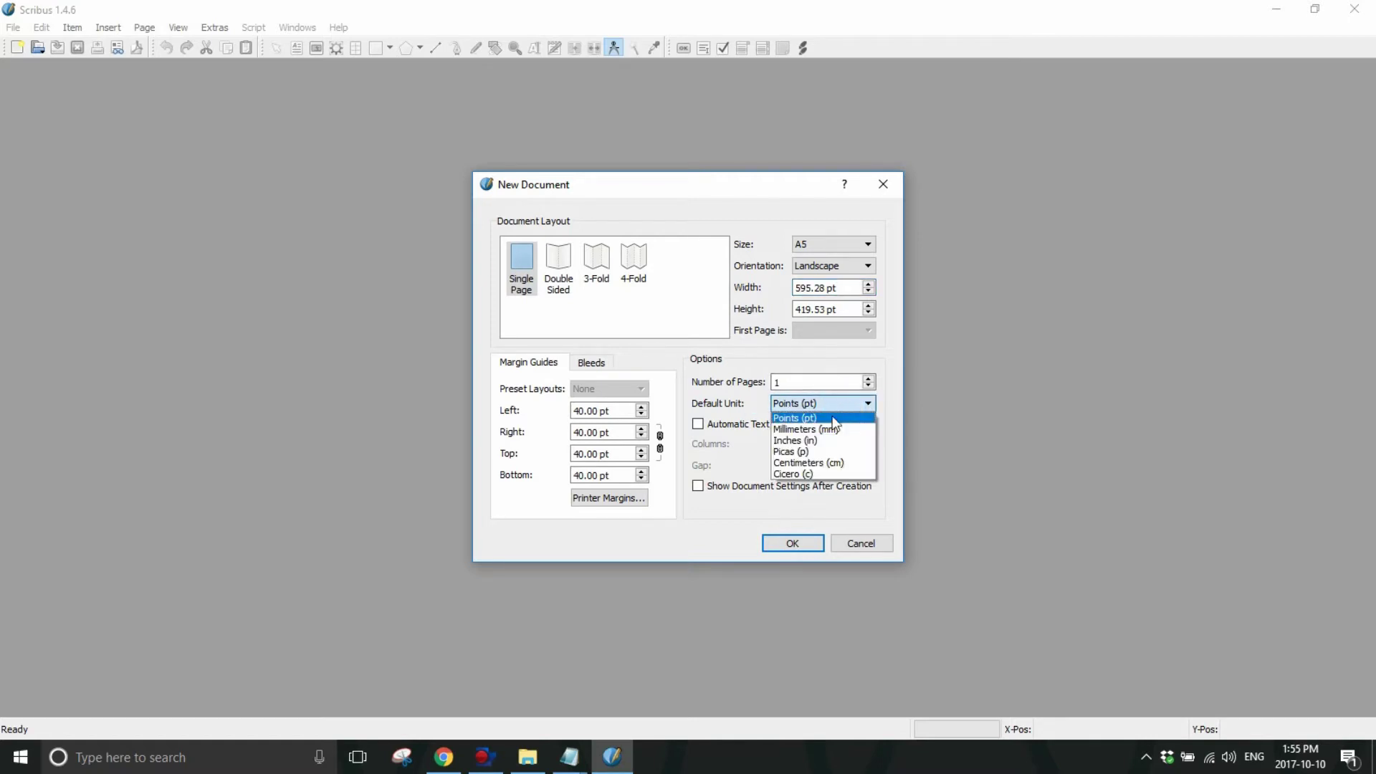
pyautogui.click(800, 440)
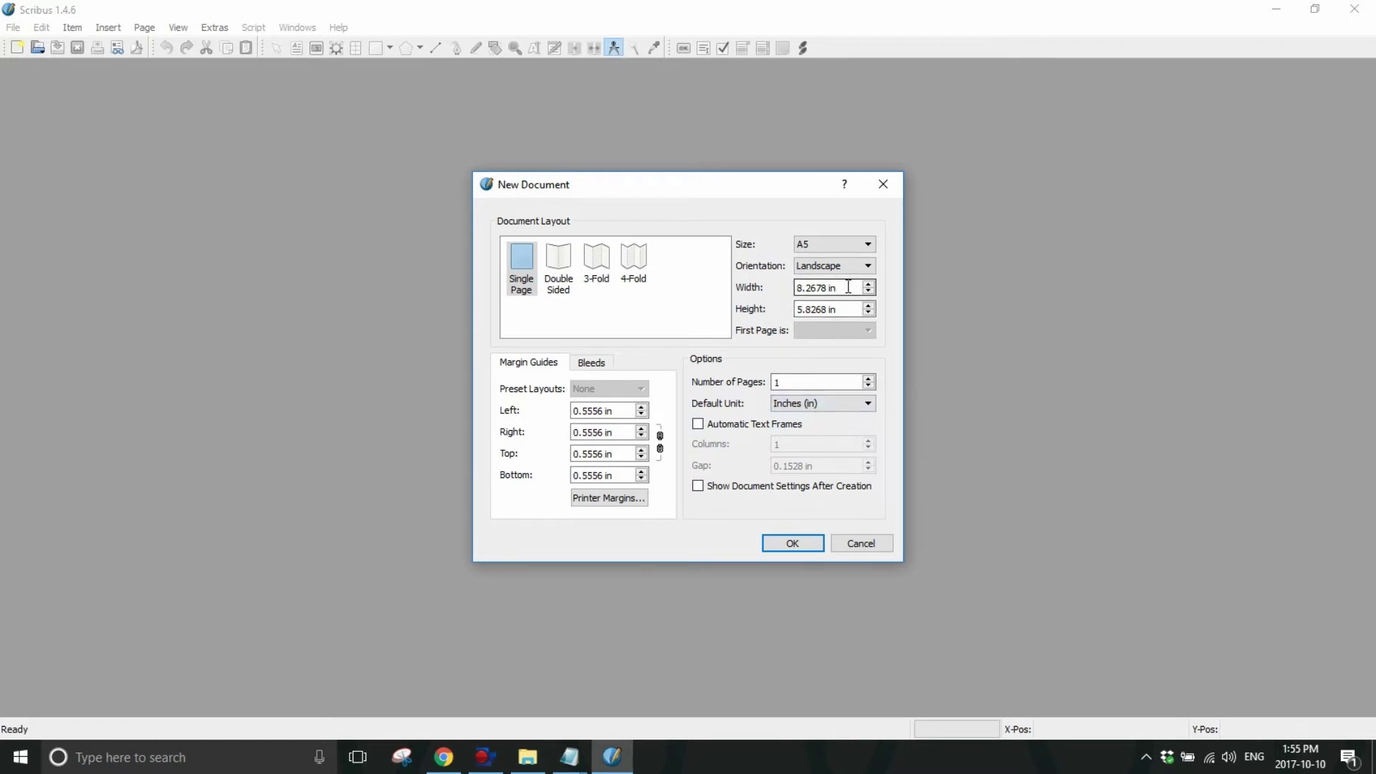
pyautogui.moveTo(848, 286); pyautogui.dragTo(778, 287)
pyautogui.write('11')
pyautogui.press('Tab')
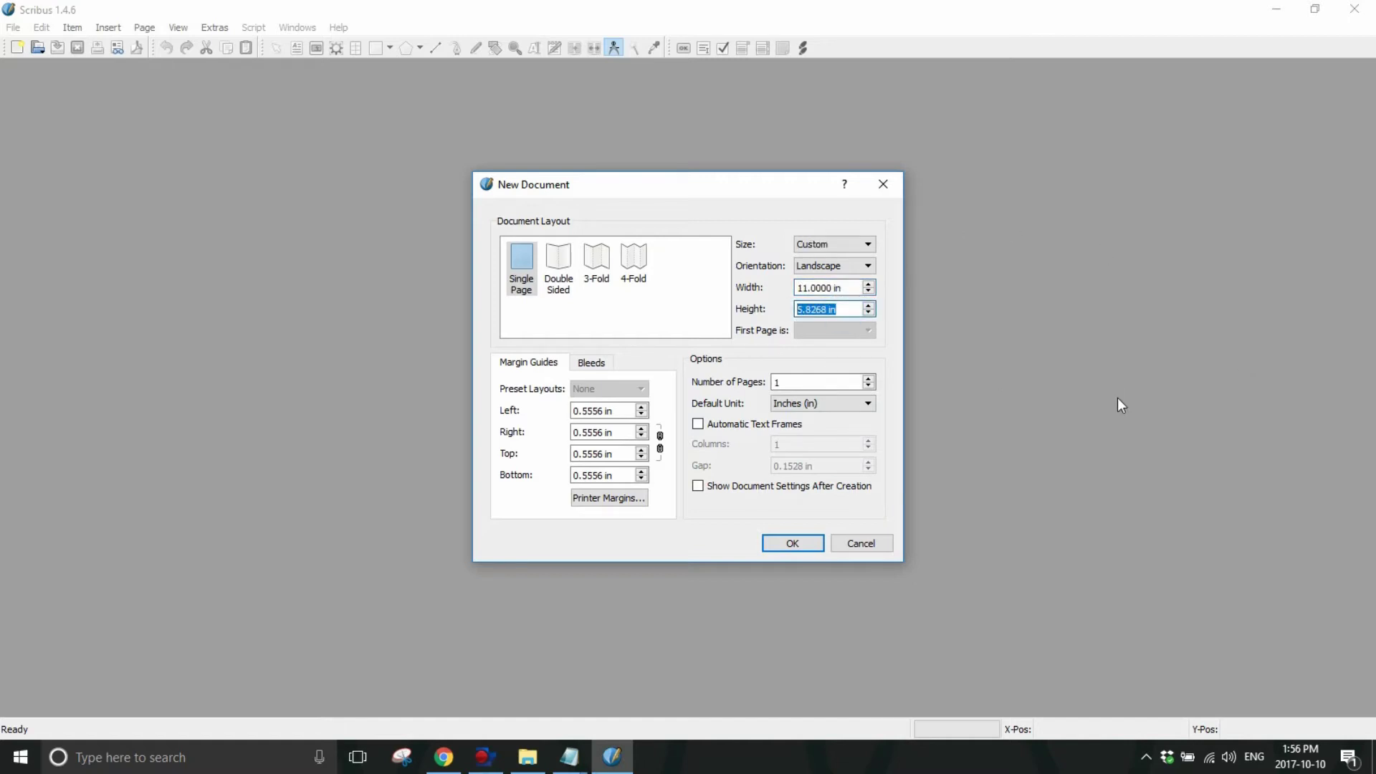
pyautogui.write('8.5')
# - Set the left, right, top and bottom margins to 0 in and create the document
pyautogui.click(626, 410)
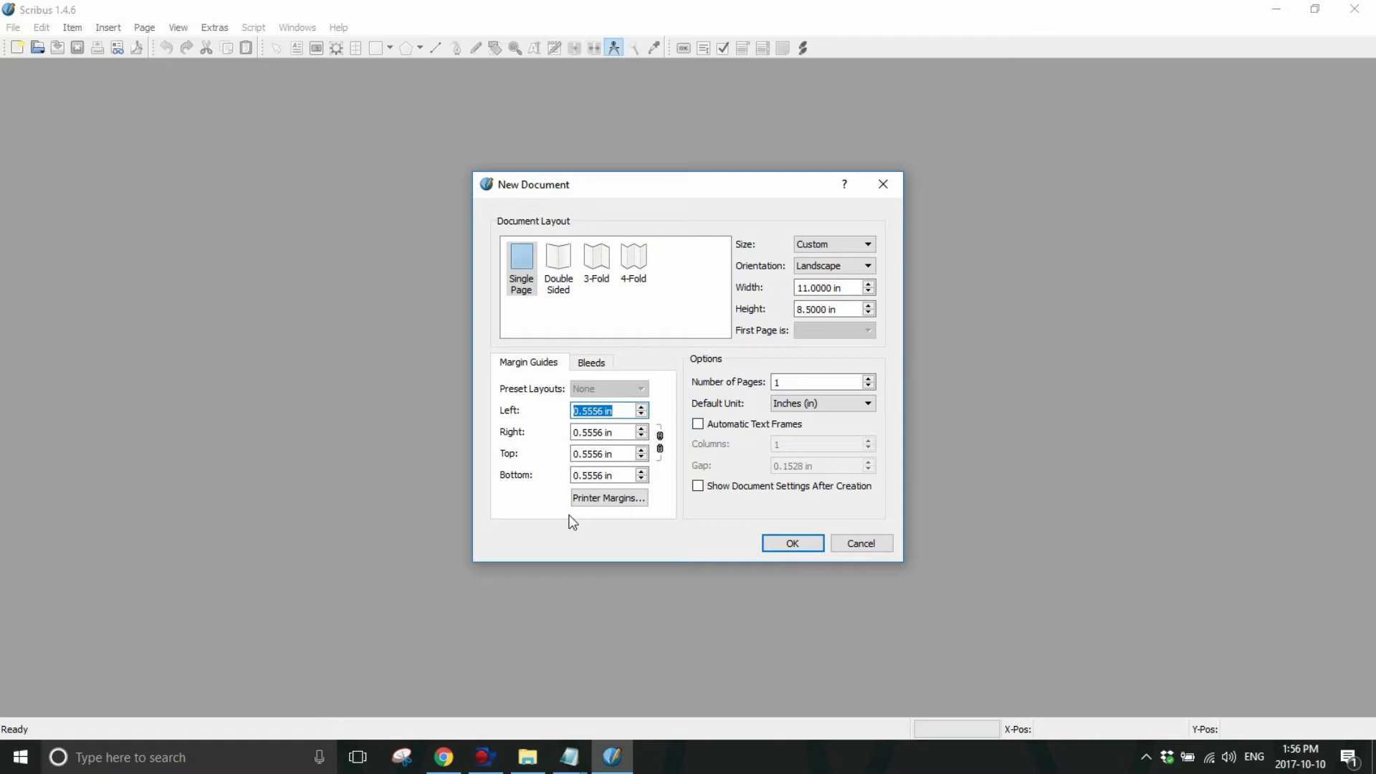
pyautogui.write('0')
pyautogui.press('Tab')
pyautogui.write('0')
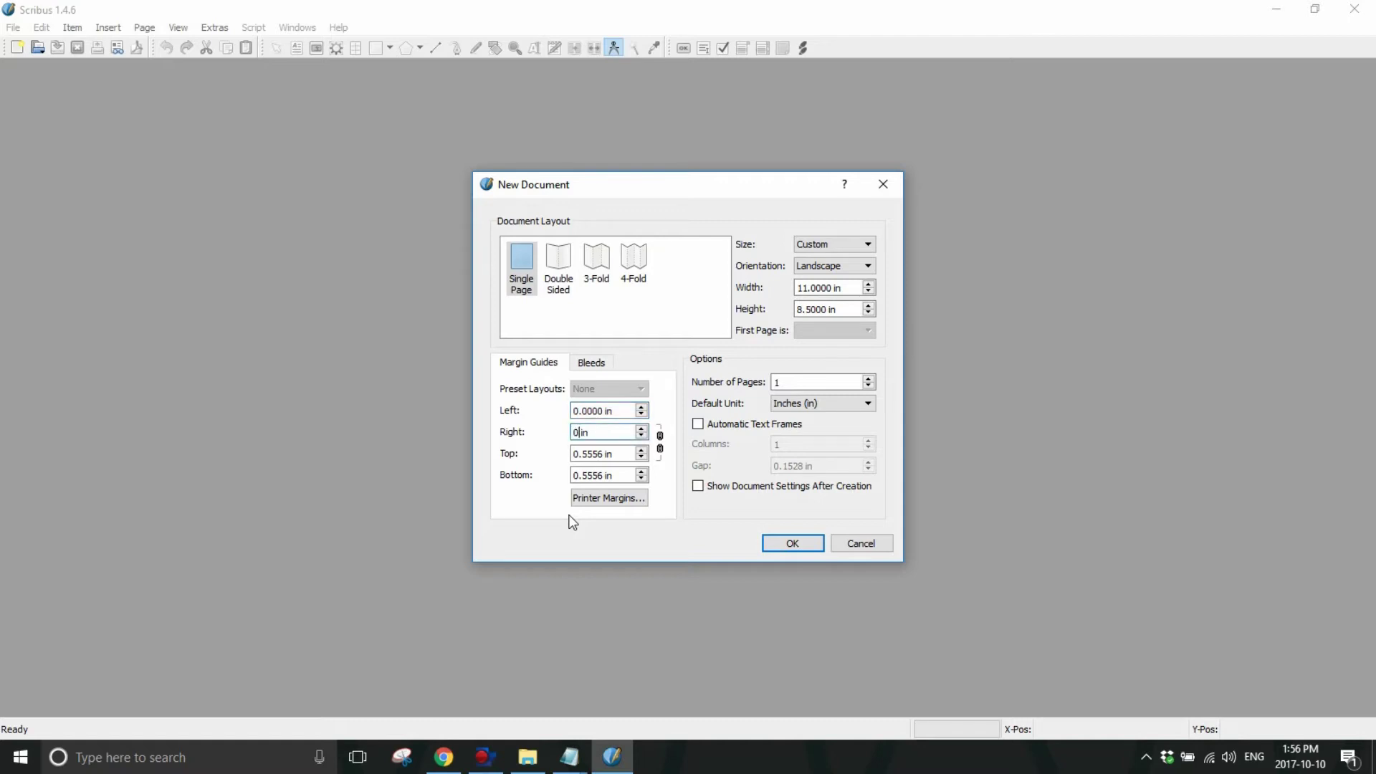
pyautogui.press('Tab')
pyautogui.write('0')
pyautogui.press('Tab')
pyautogui.write('0')
pyautogui.press('Tab')
pyautogui.click(789, 549)
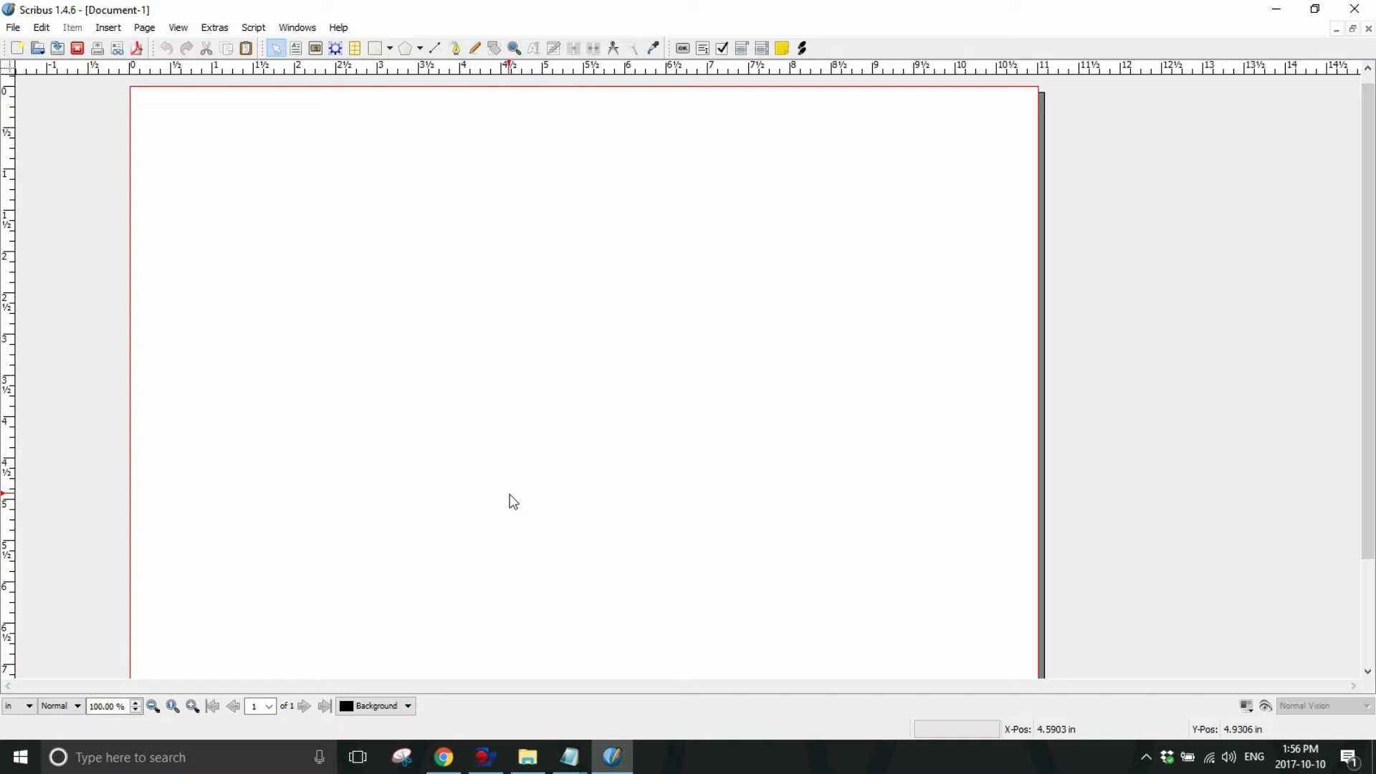
# - Dismiss the e-mail notification and place a vertical guide down the middle of the page at about 5.5 in
pyautogui.scroll(-1, 513, 501)
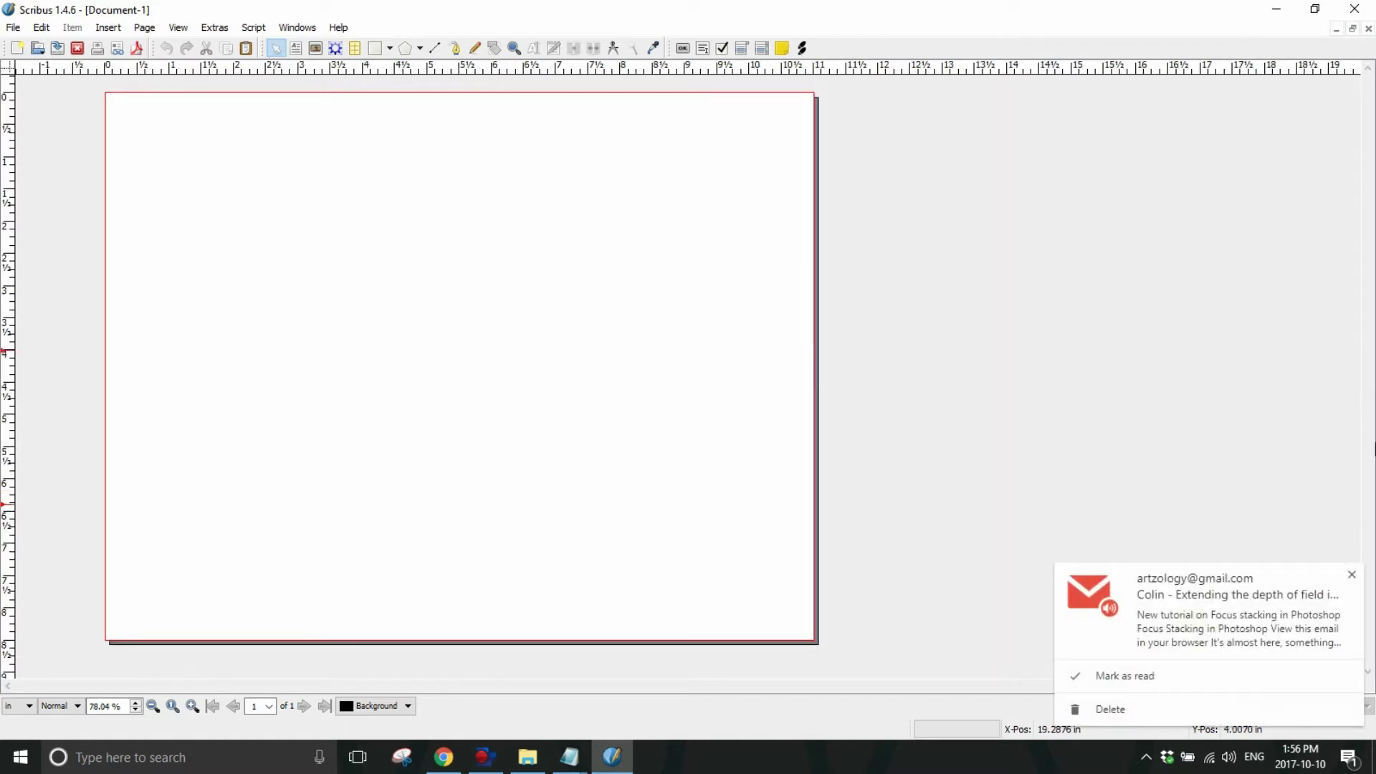
pyautogui.click(1348, 576)
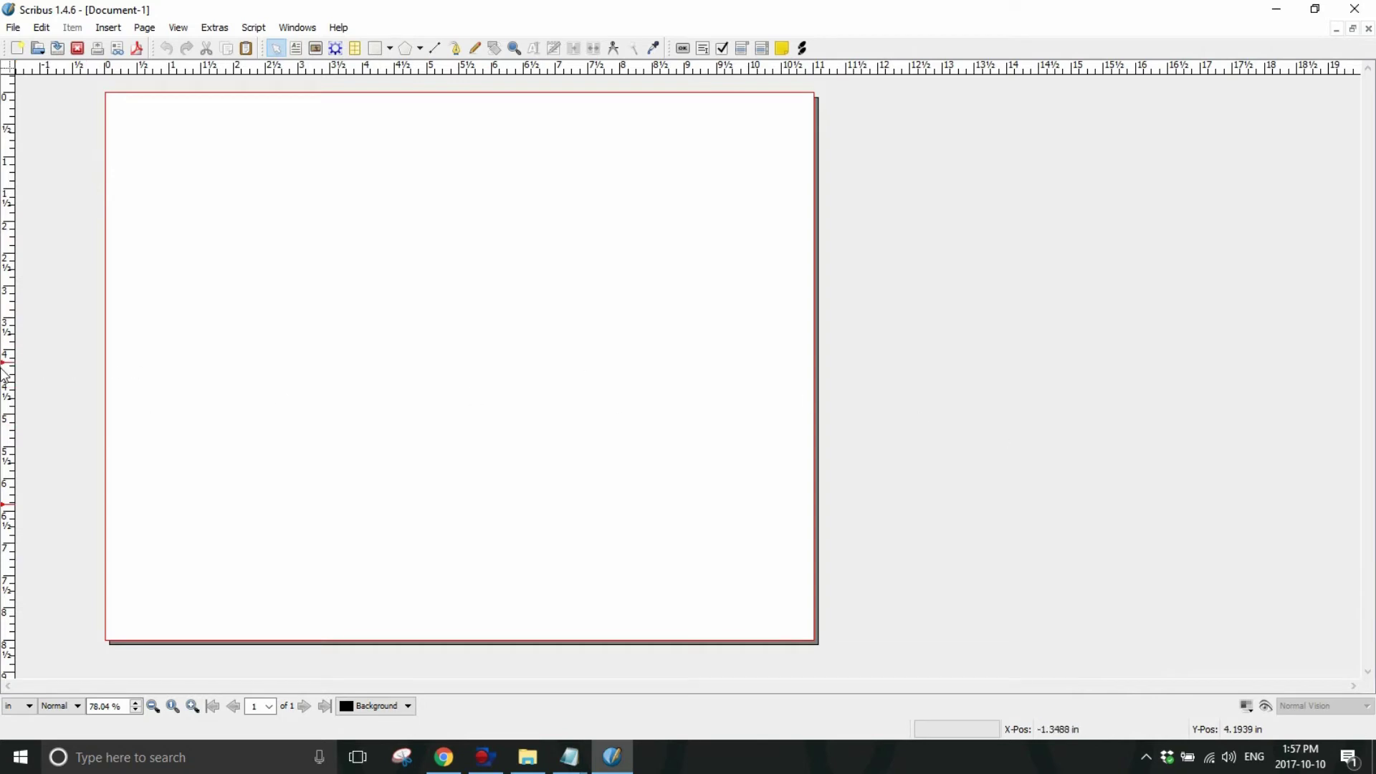
pyautogui.moveTo(8, 363); pyautogui.dragTo(459, 364)
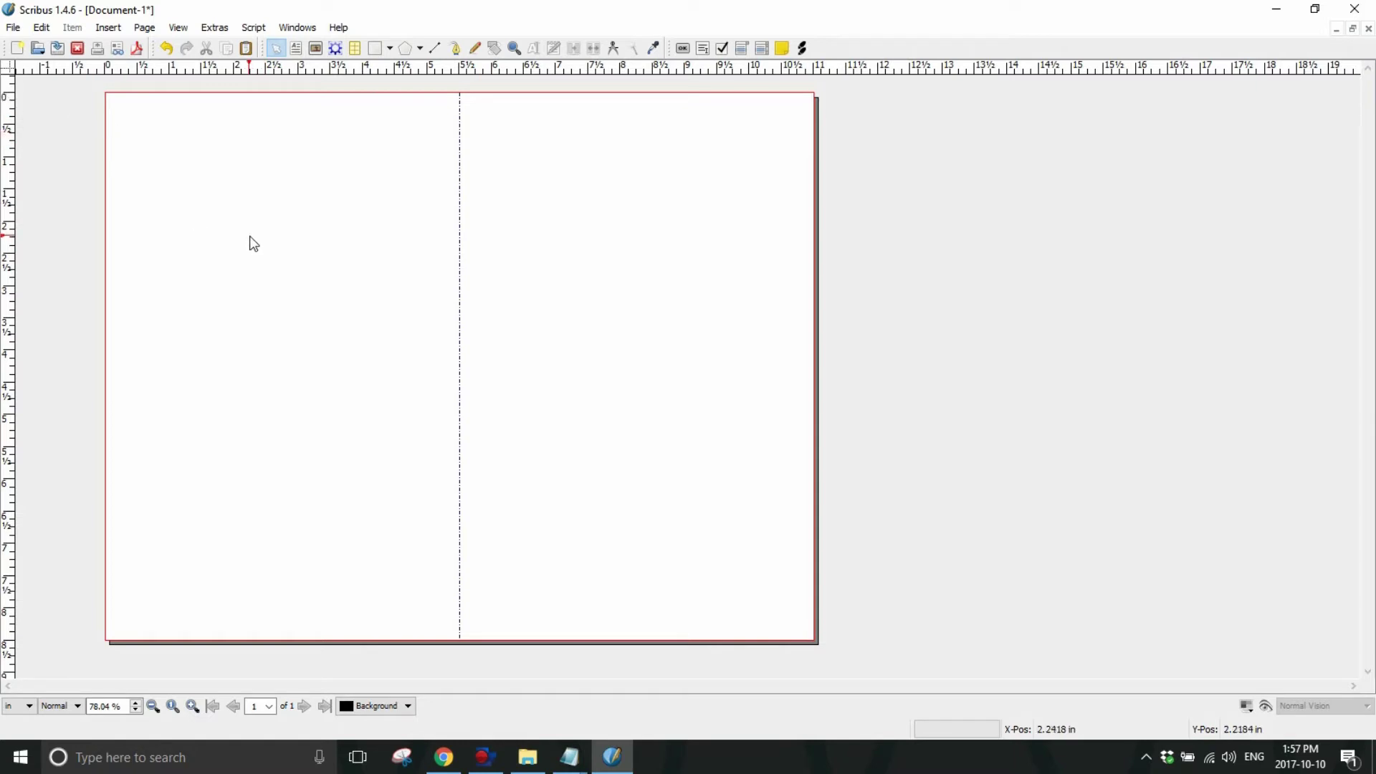
# - Draw an image frame of about 5.49 by 8.54 in covering the page area left of the vertical guide
pyautogui.click(108, 30)
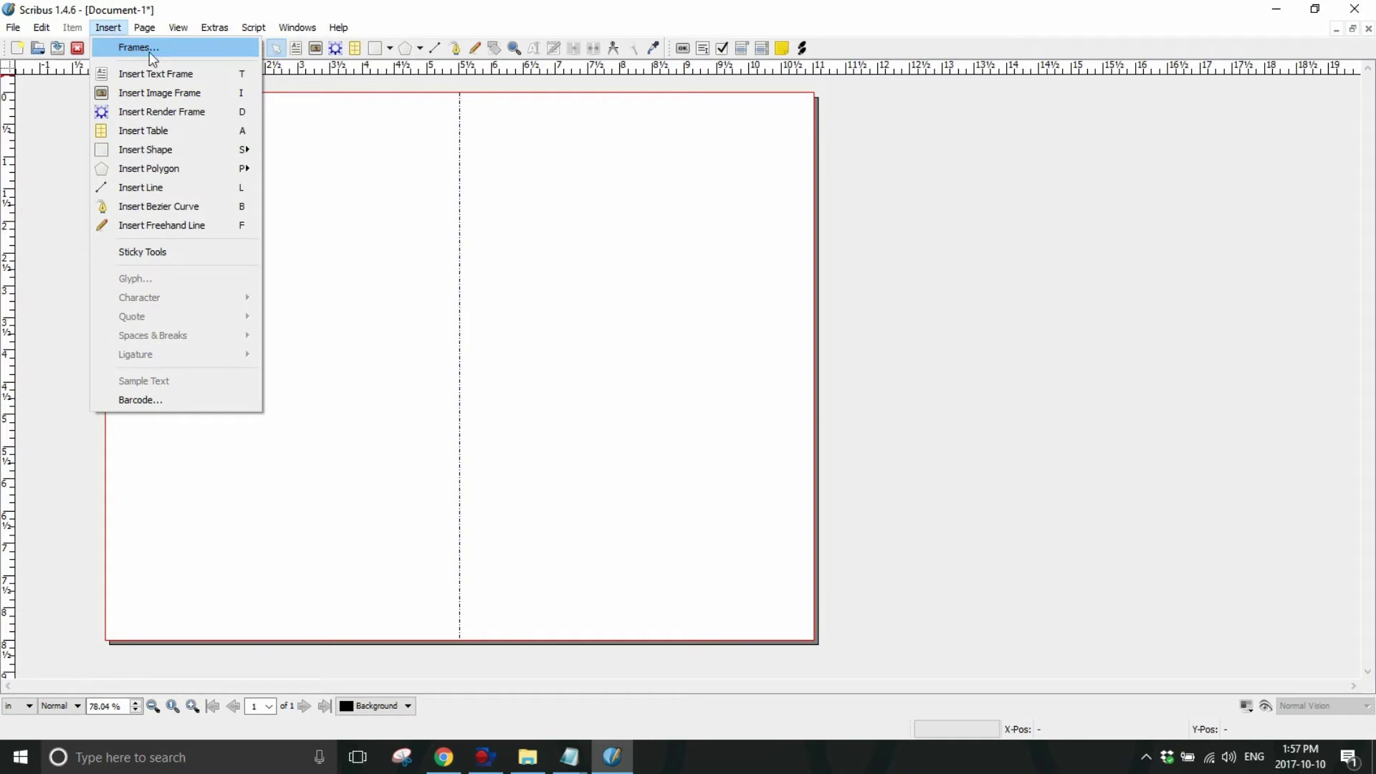
pyautogui.click(167, 96)
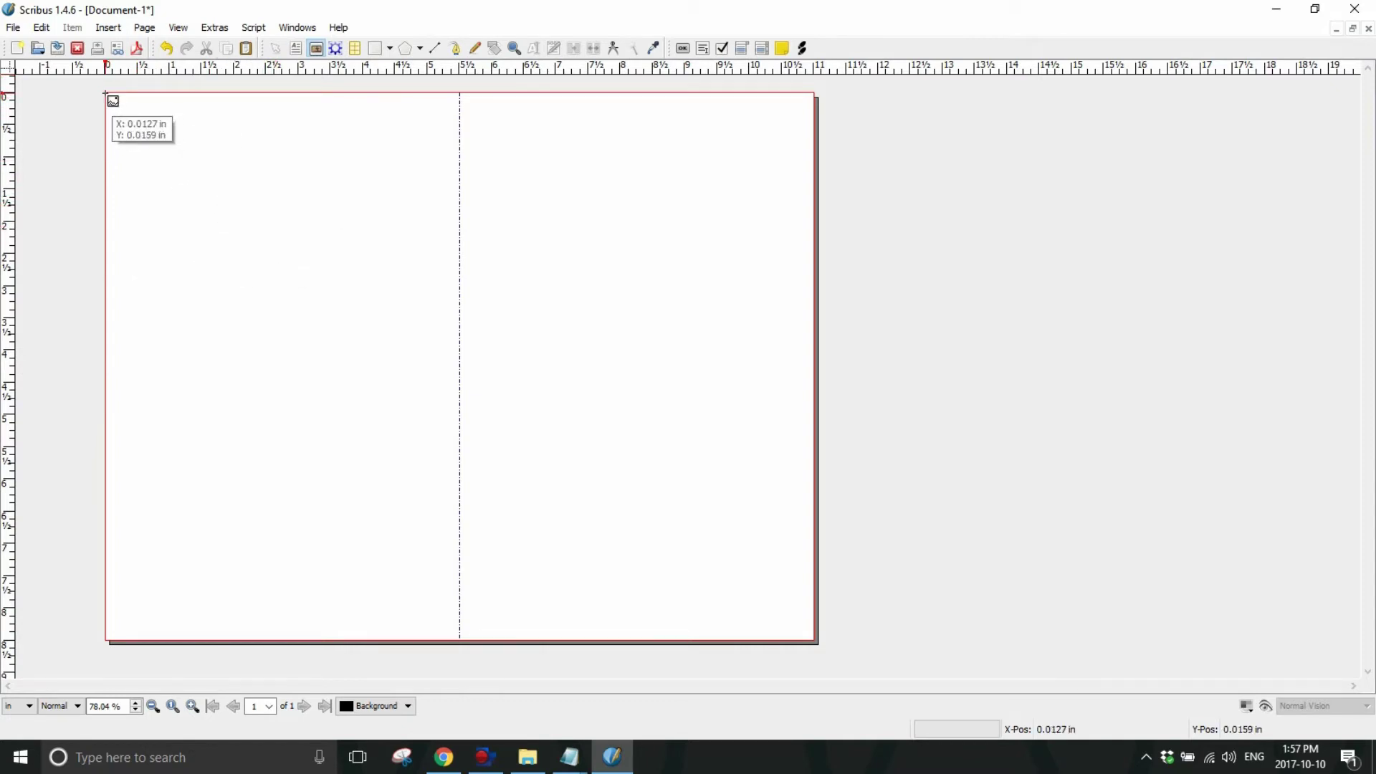
pyautogui.moveTo(106, 93); pyautogui.dragTo(461, 644)
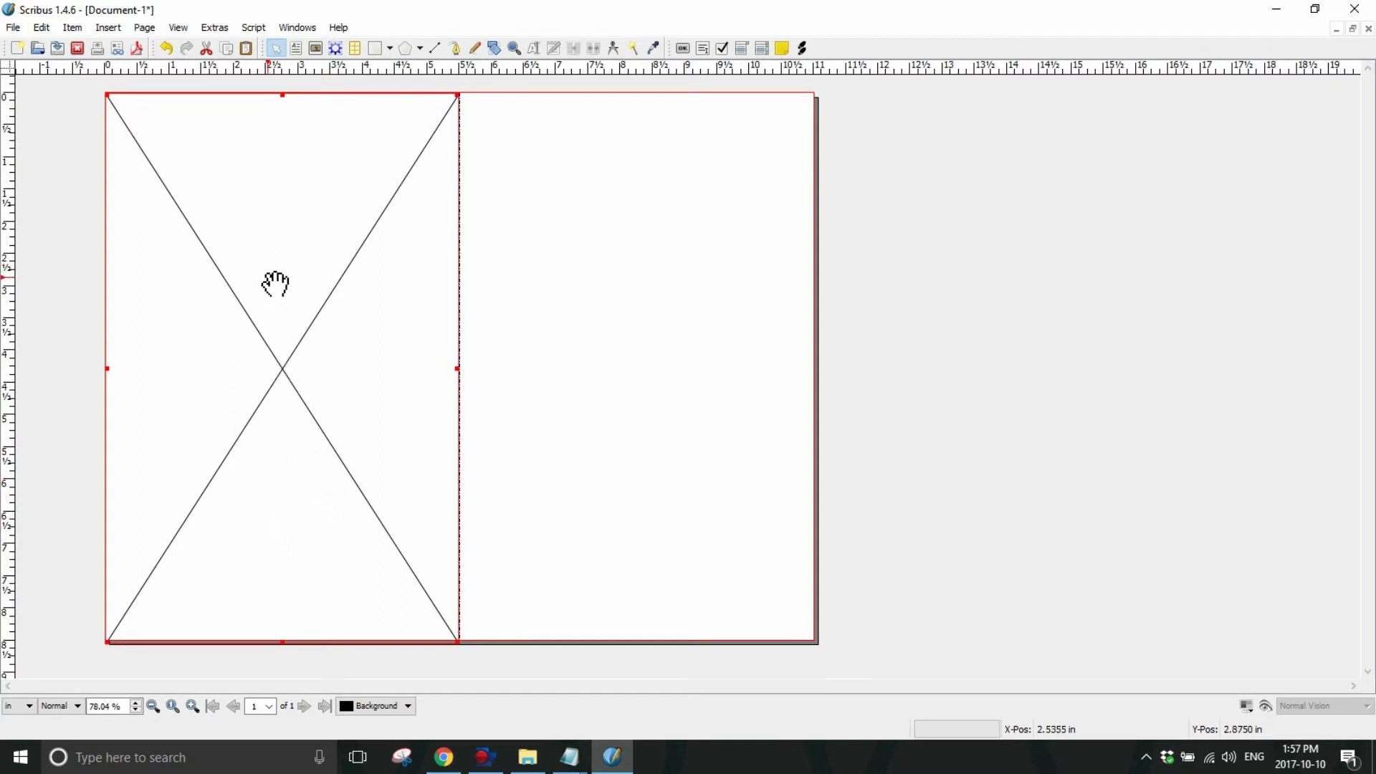
# - Set the left image frame's width to 5.50 in and its height to 8.50 in
pyautogui.rightClick(243, 237)
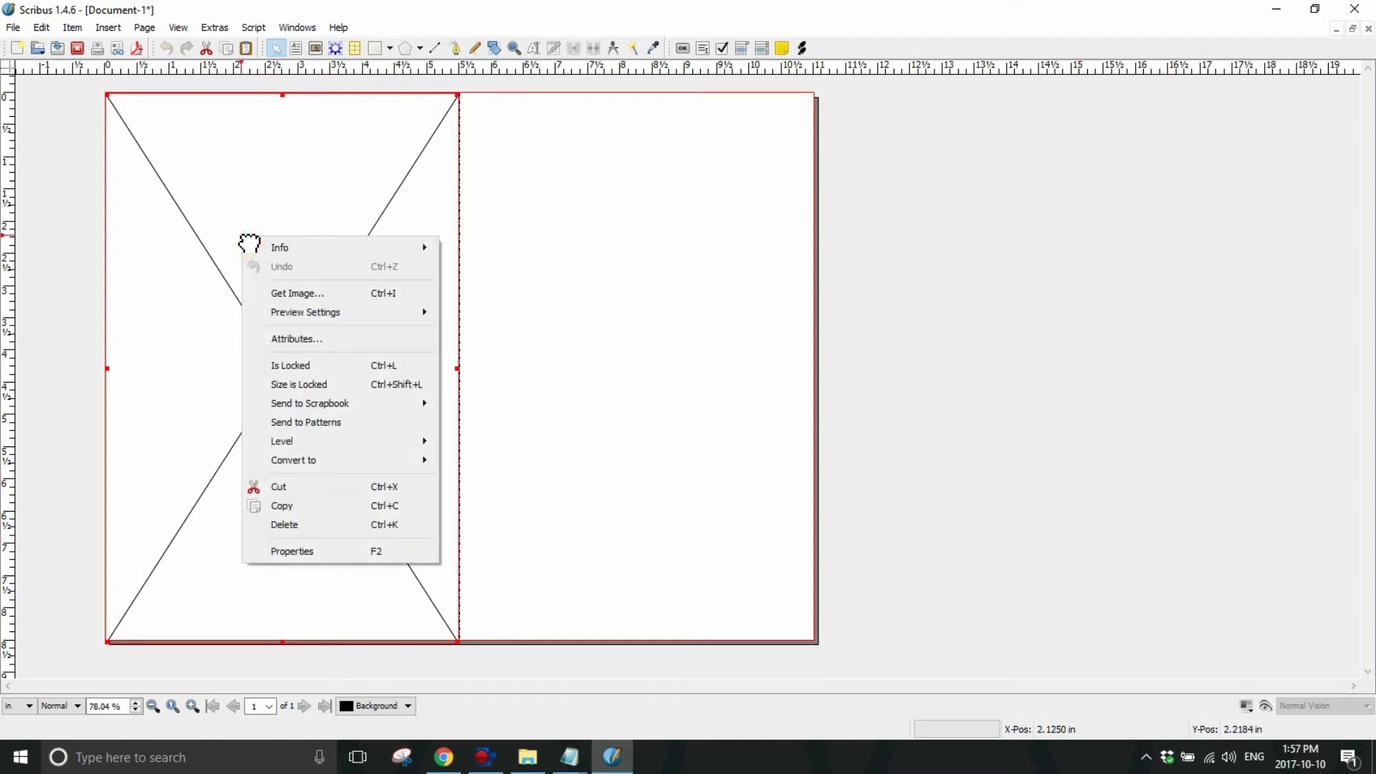
pyautogui.click(327, 556)
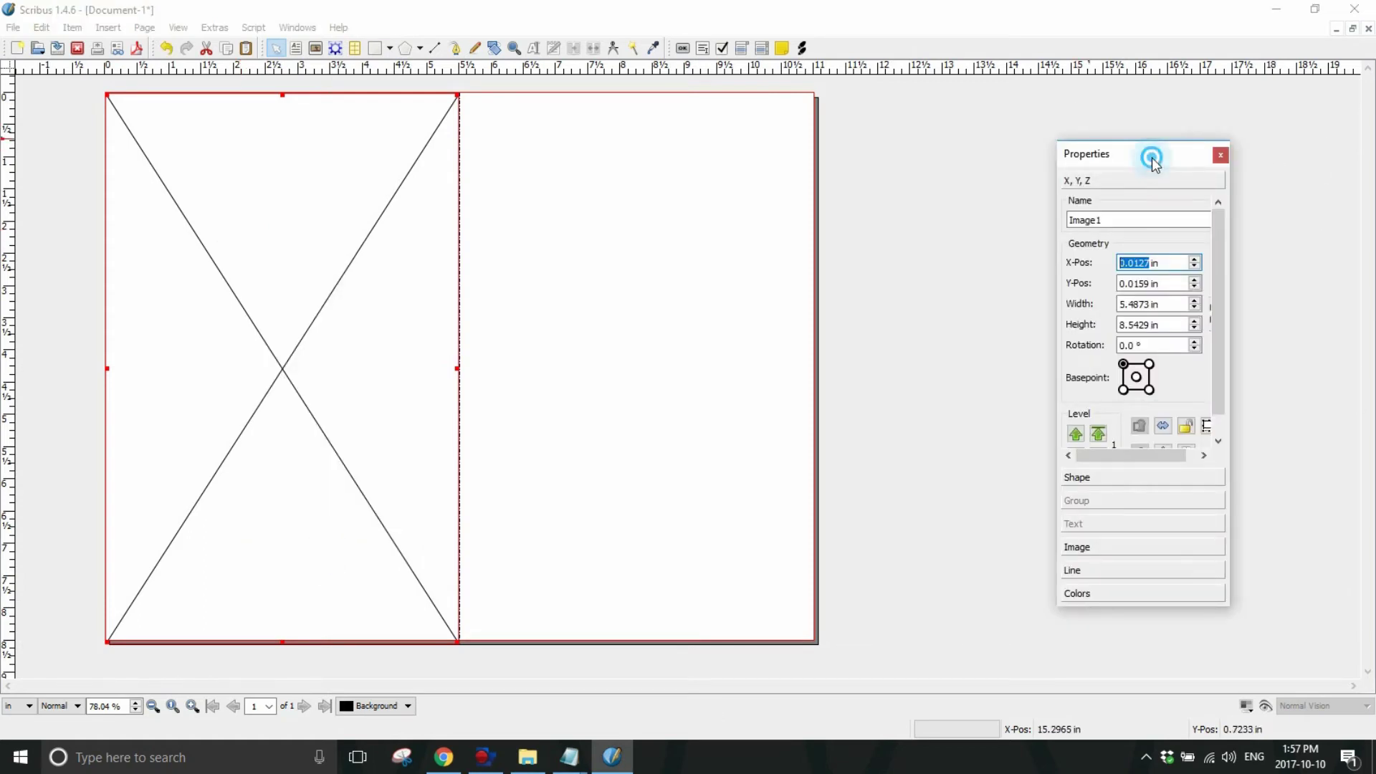
pyautogui.moveTo(1149, 153); pyautogui.dragTo(654, 150)
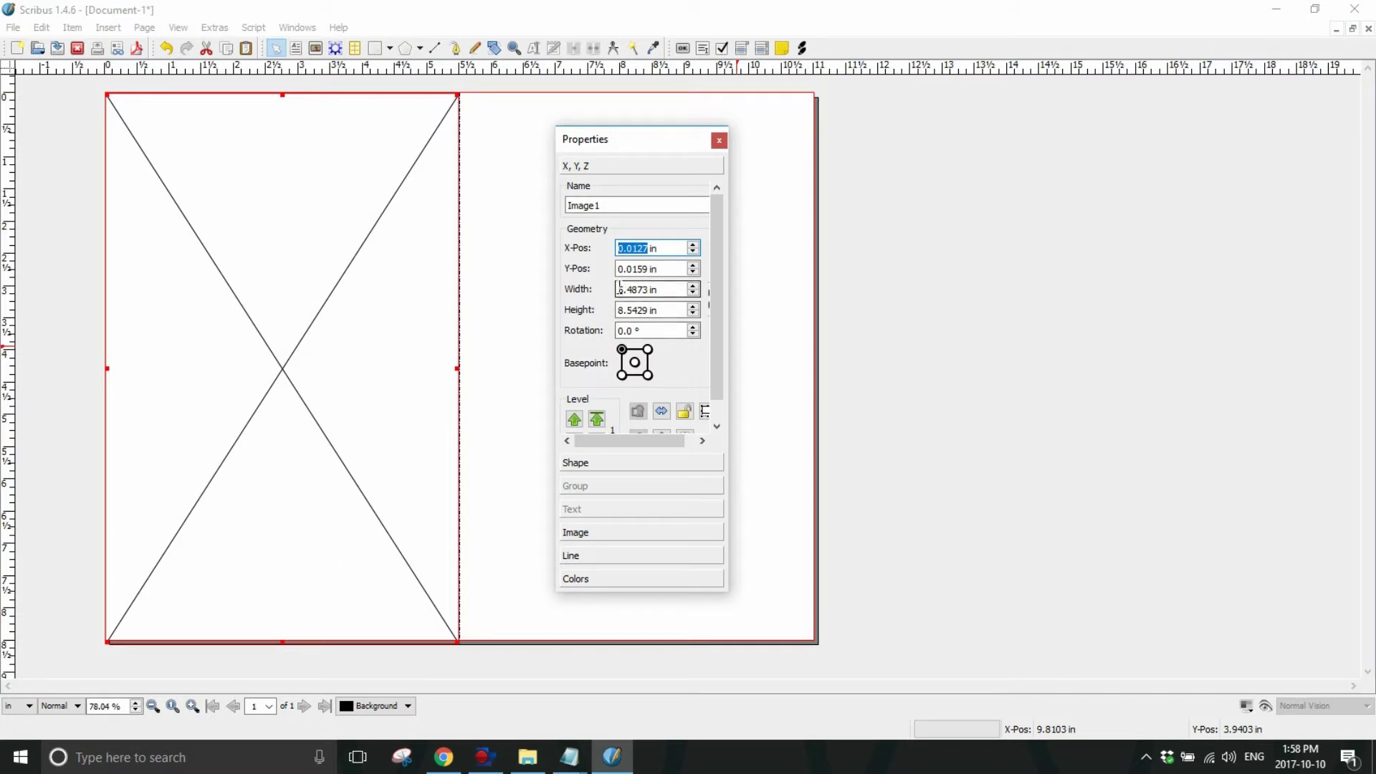
pyautogui.moveTo(621, 288); pyautogui.dragTo(680, 301)
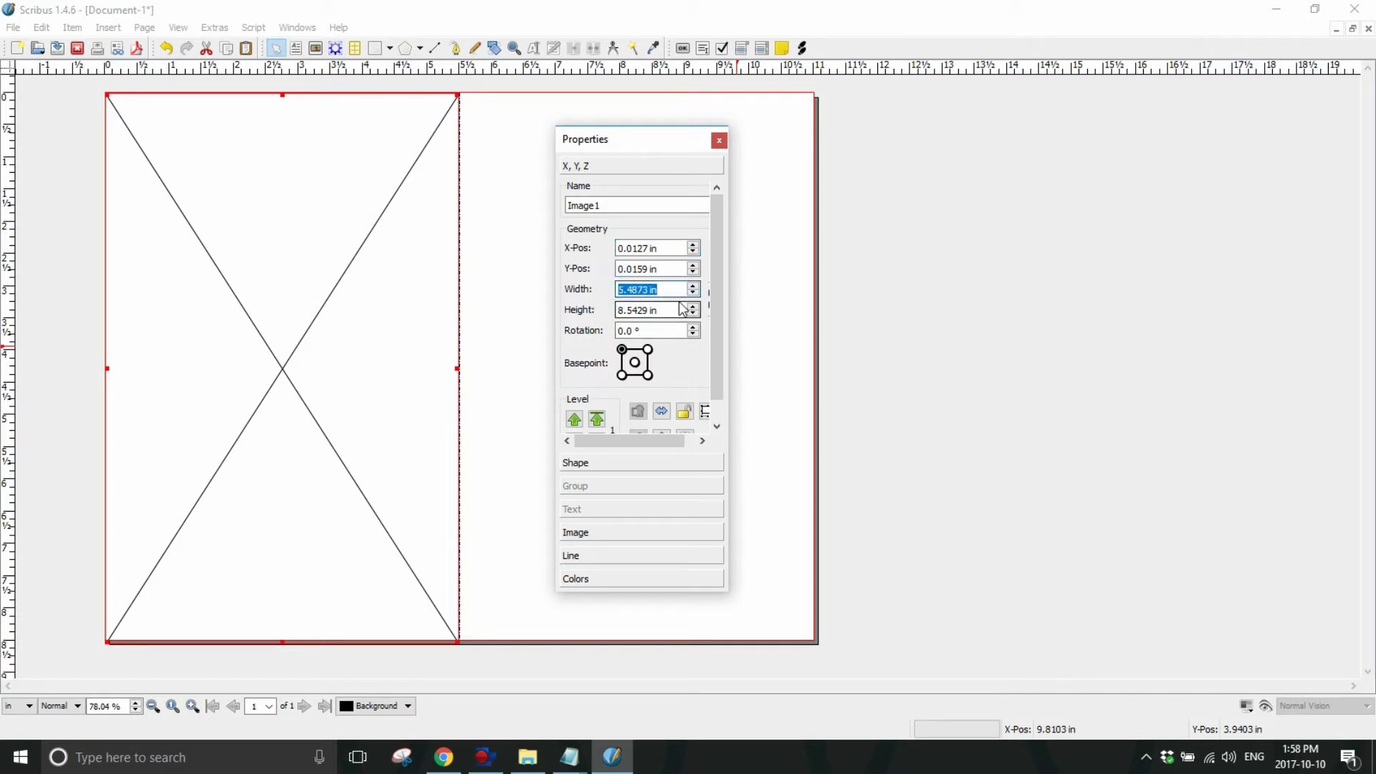
pyautogui.write('5.50')
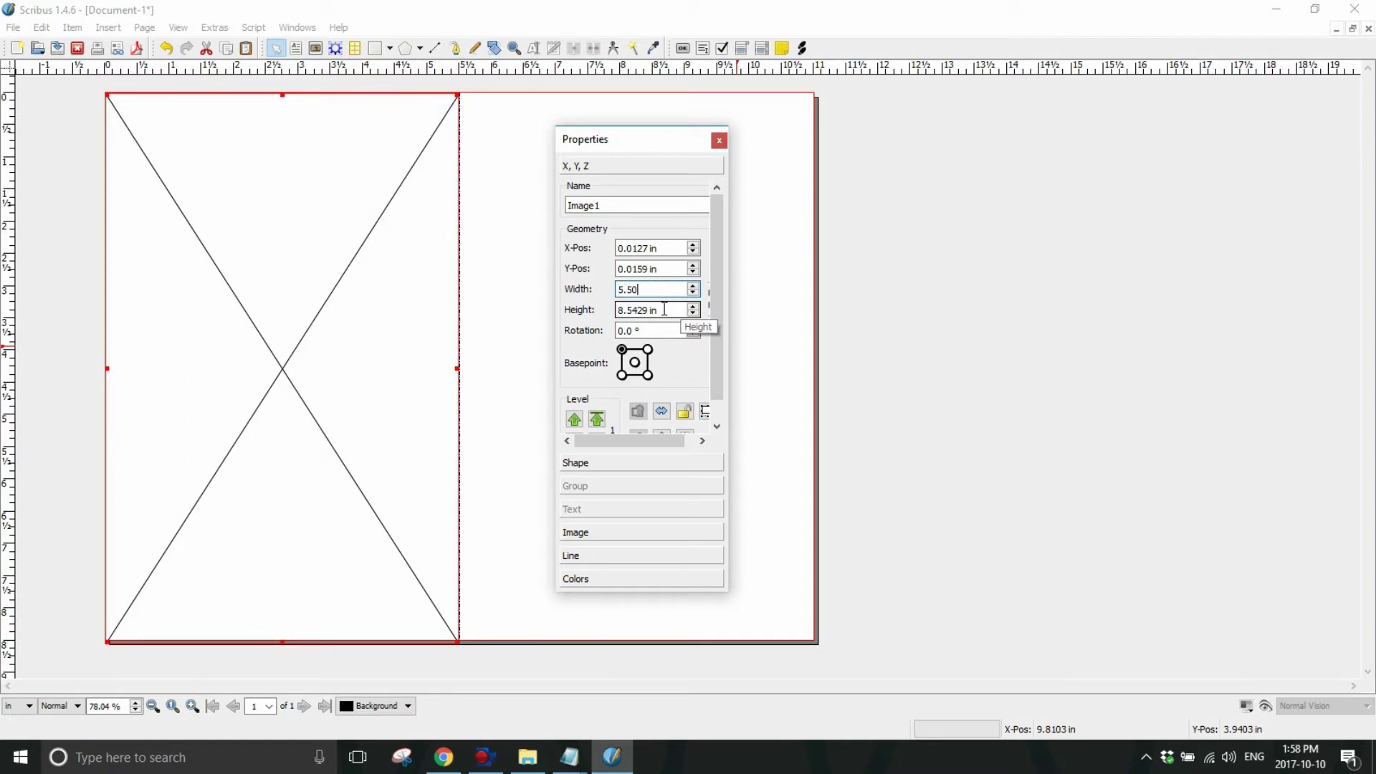
pyautogui.moveTo(663, 312); pyautogui.dragTo(584, 314)
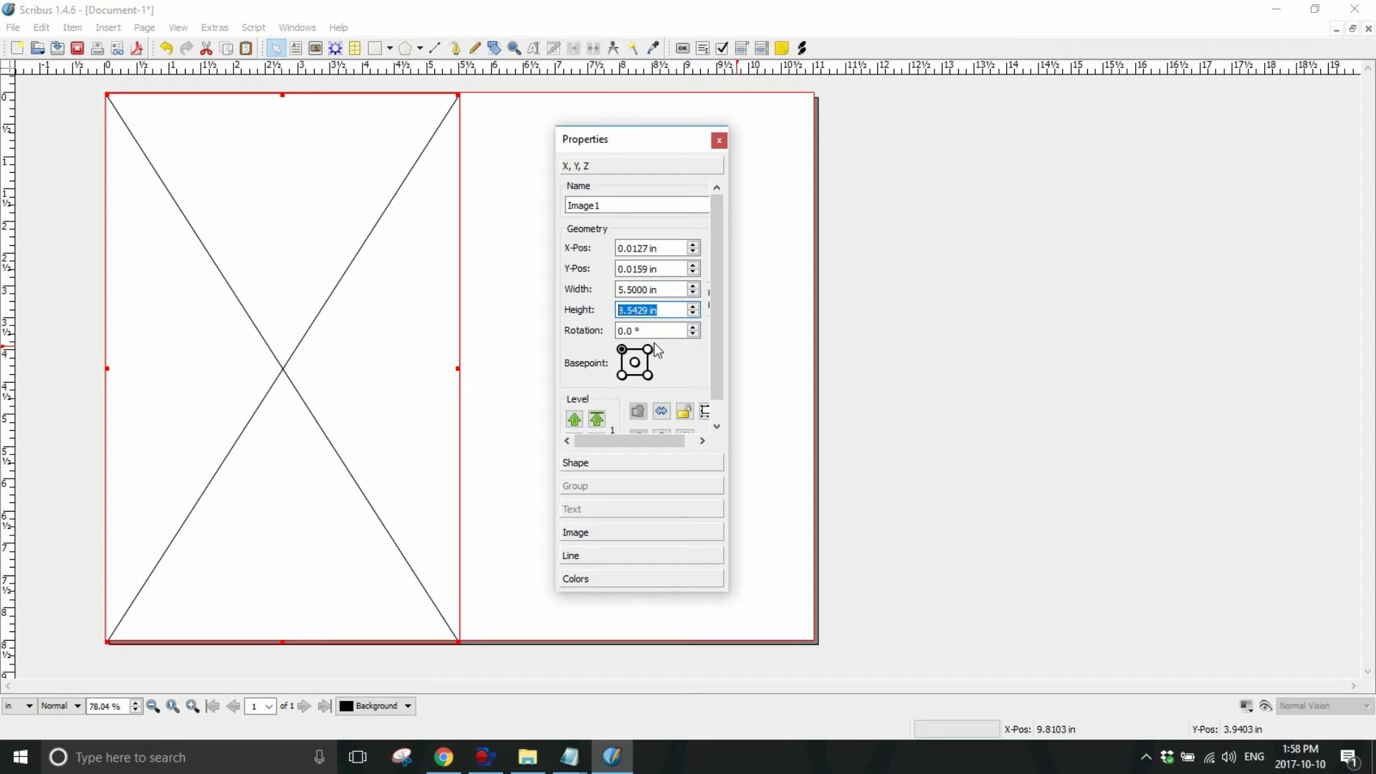
pyautogui.write('8.50')
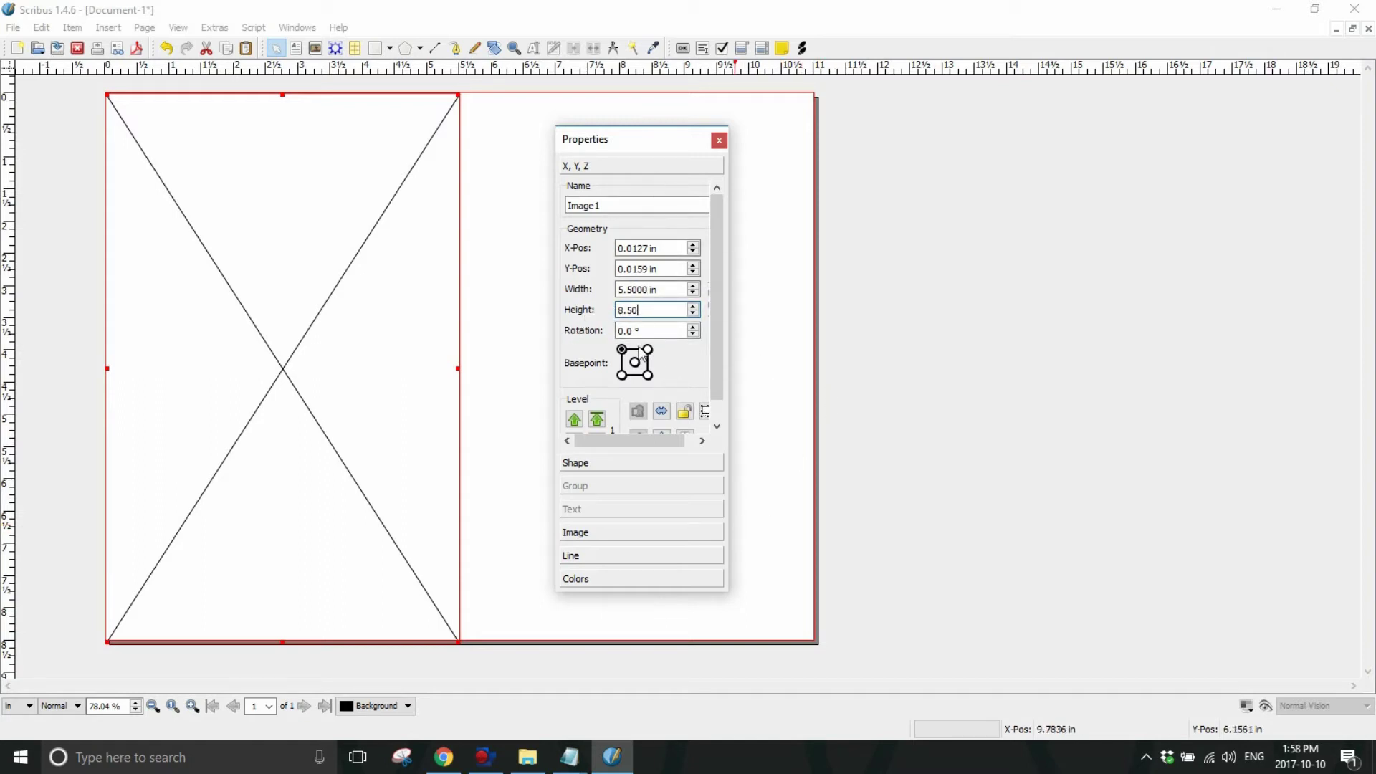
# - Set the left frame's image to Scale To Frame Size with Proportional turned off, and close its properties
pyautogui.click(583, 532)
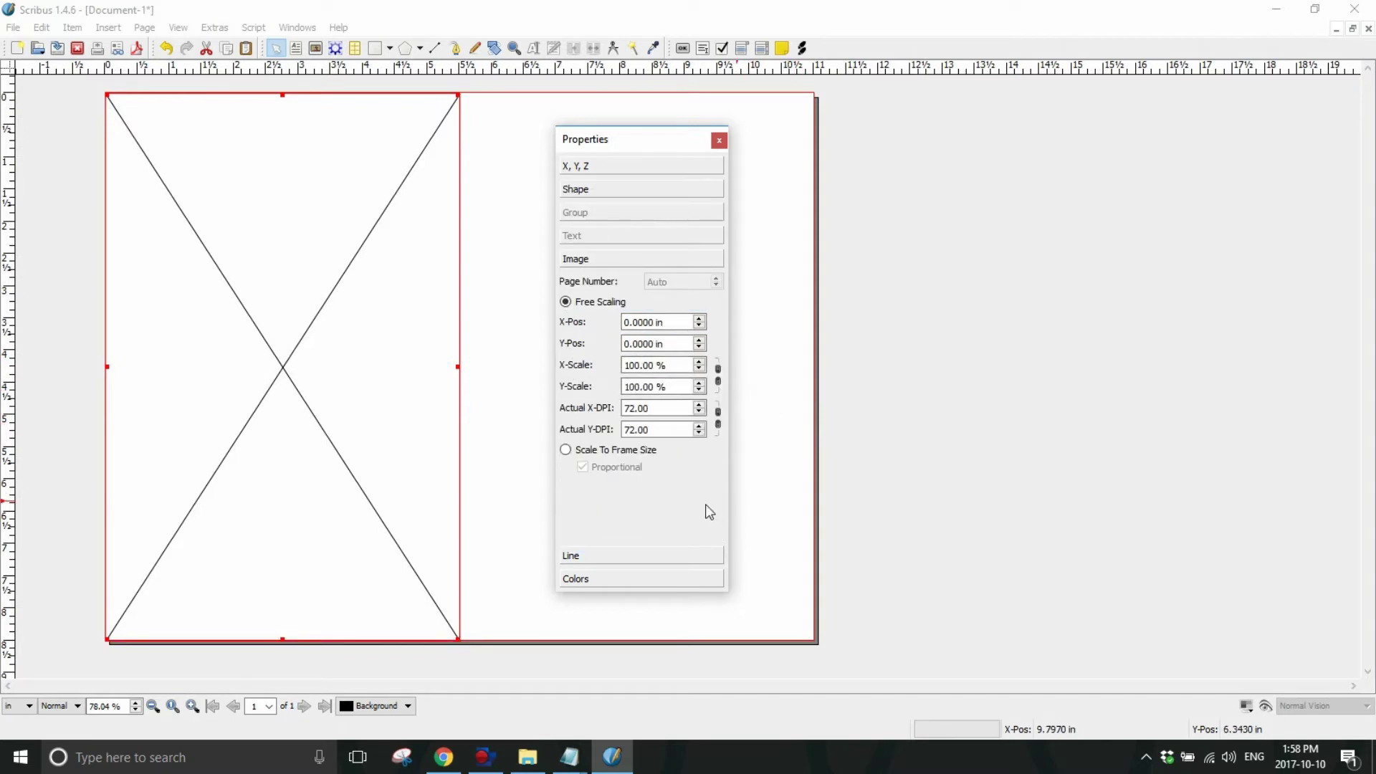
pyautogui.click(565, 450)
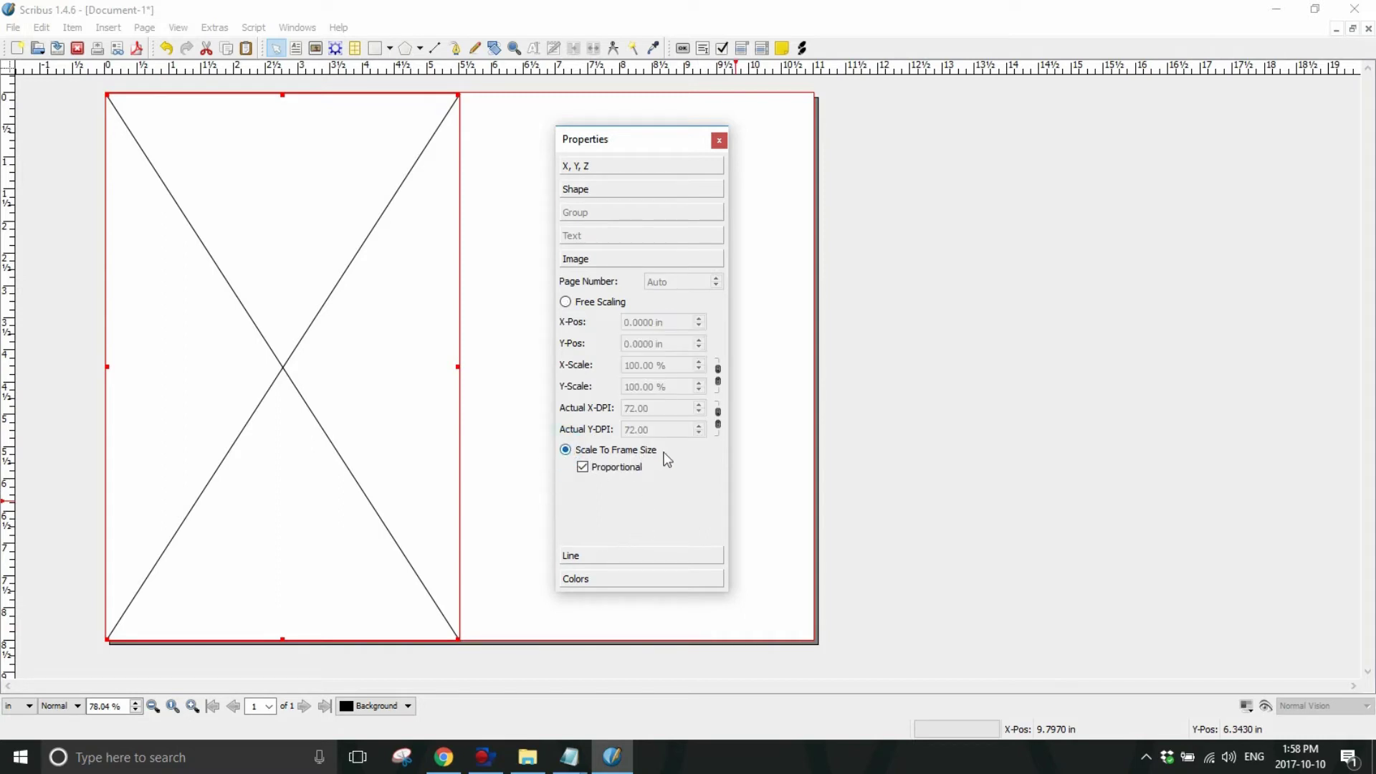
pyautogui.click(584, 469)
pyautogui.click(719, 141)
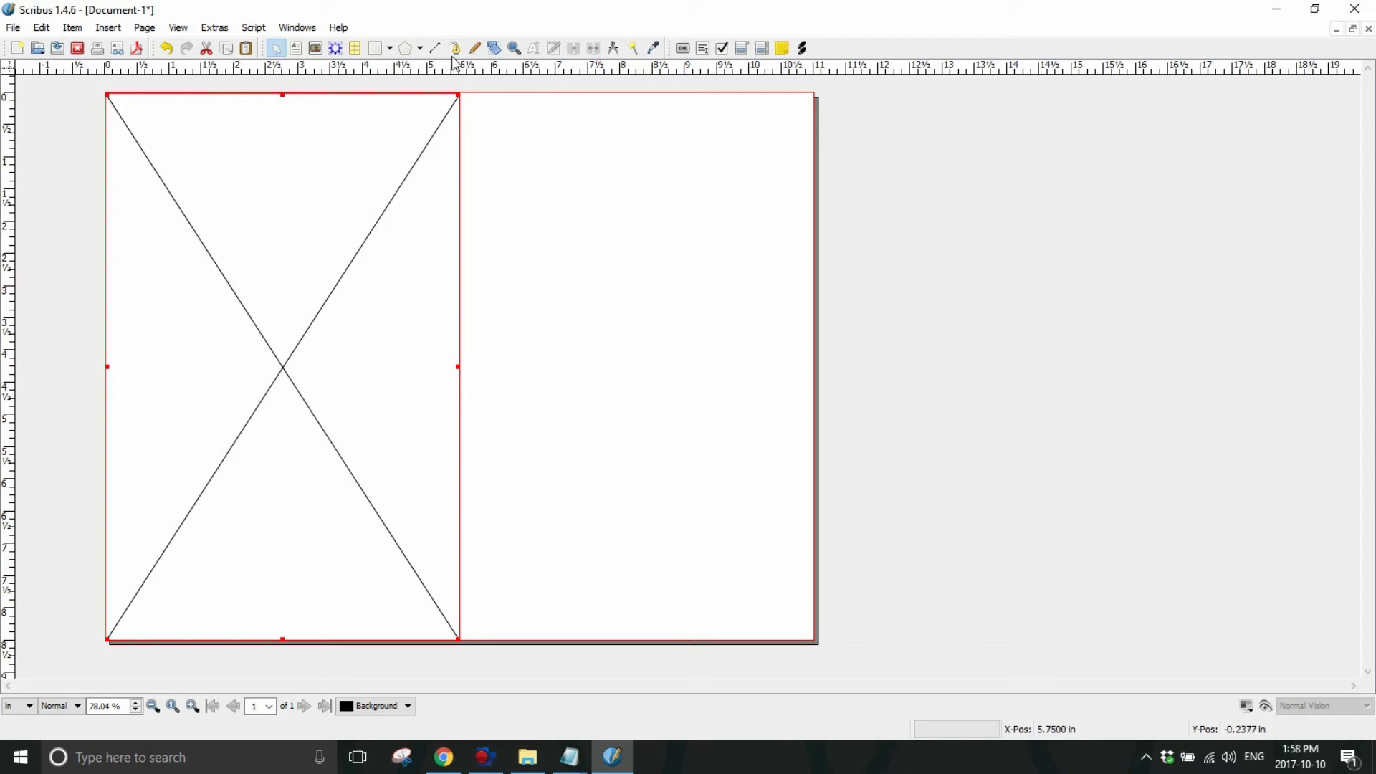
# - Draw a second image frame of about 5.53 by 8.5 in covering the page area right of the vertical guide
pyautogui.click(108, 29)
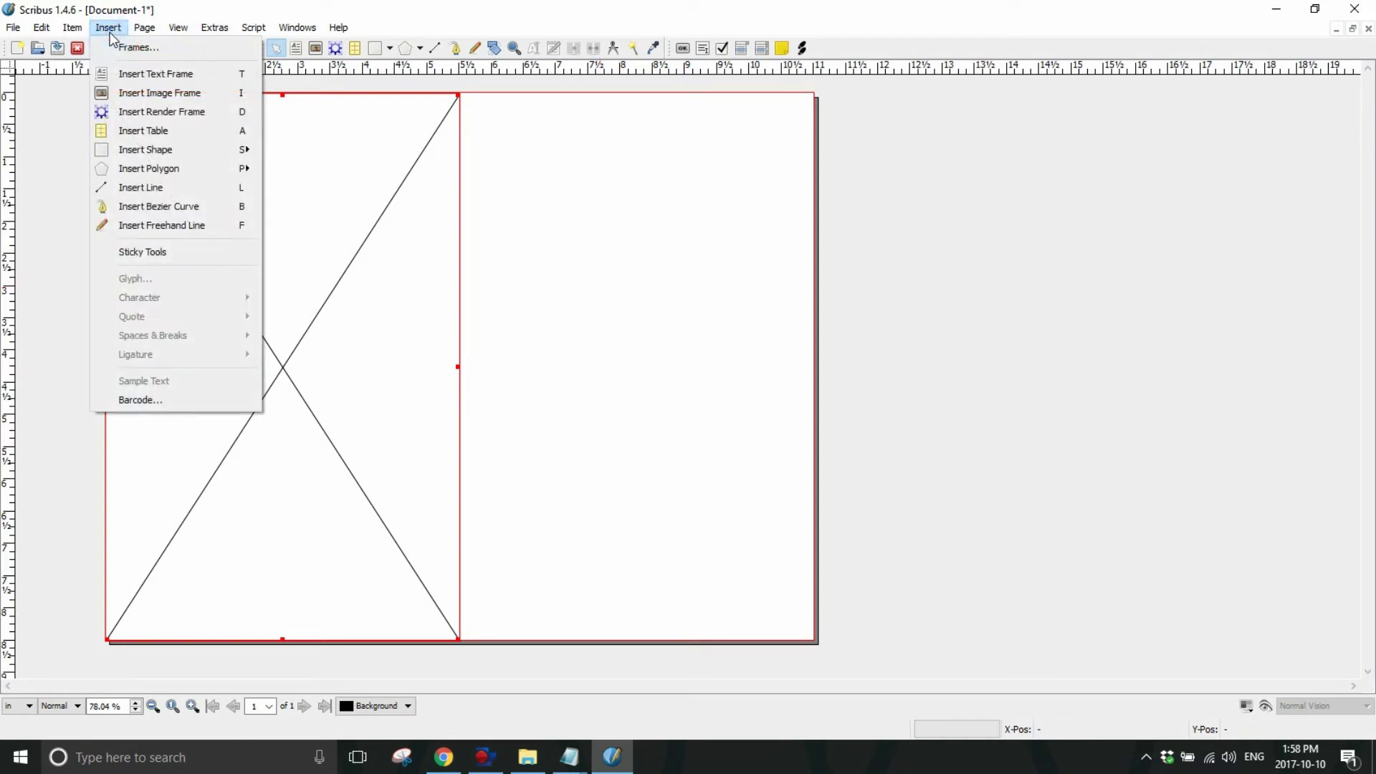
pyautogui.click(163, 94)
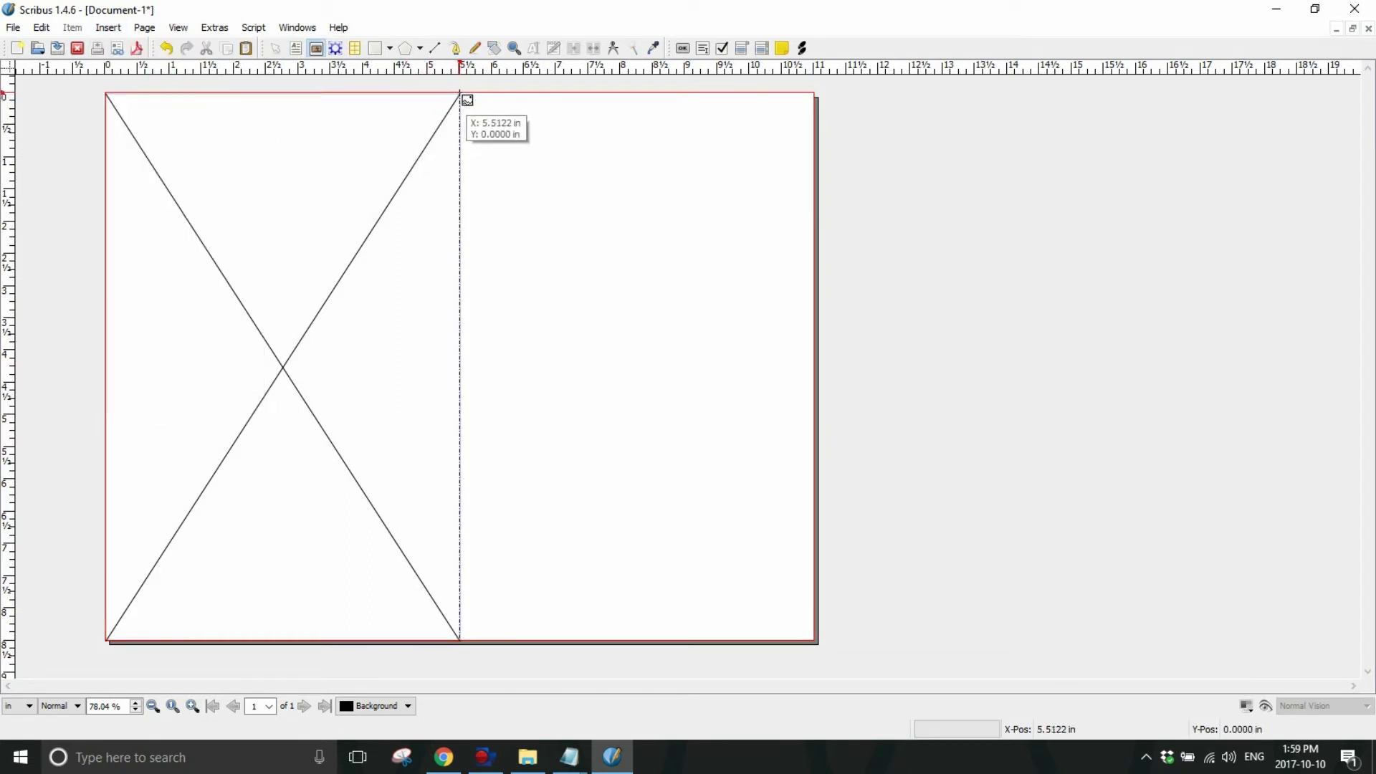
pyautogui.moveTo(461, 93); pyautogui.dragTo(815, 640)
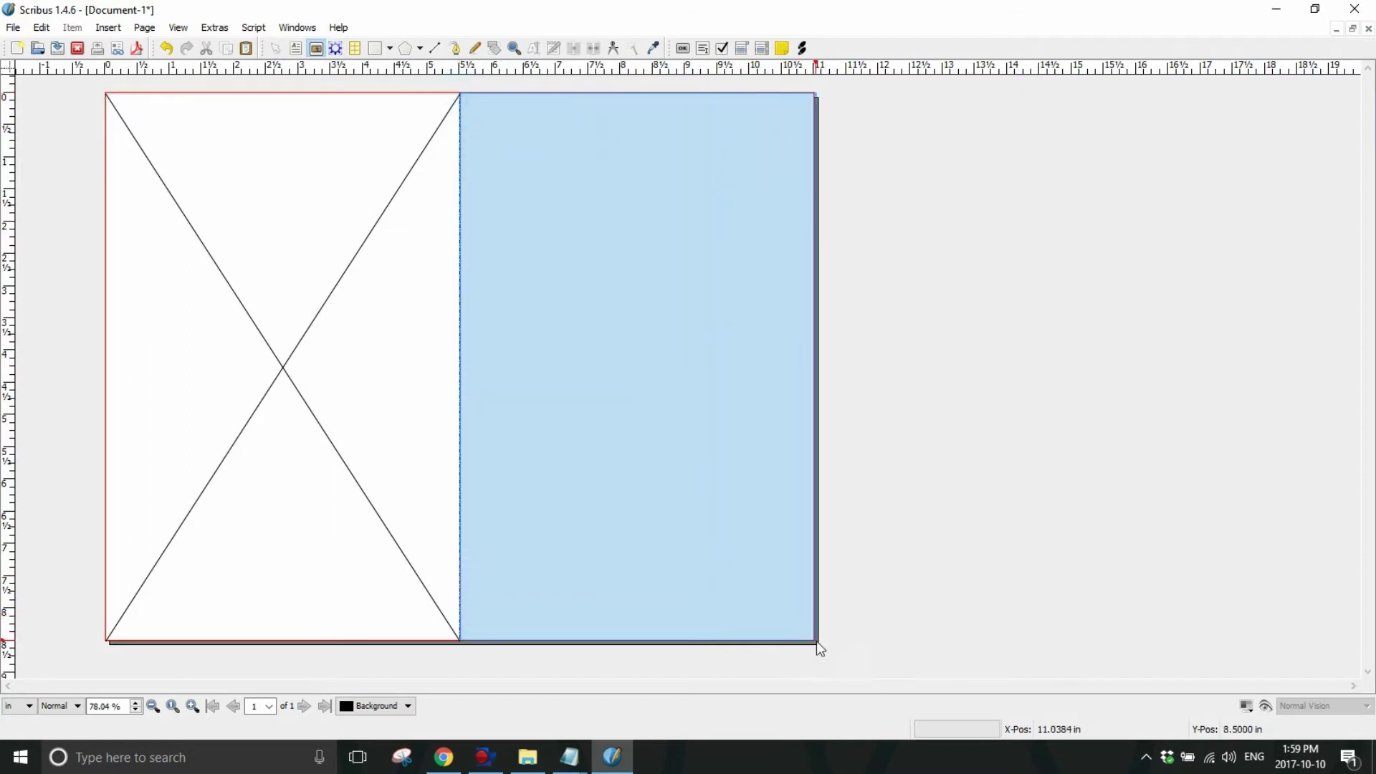
# - Set the right image frame's width to 5.50 in
pyautogui.rightClick(612, 313)
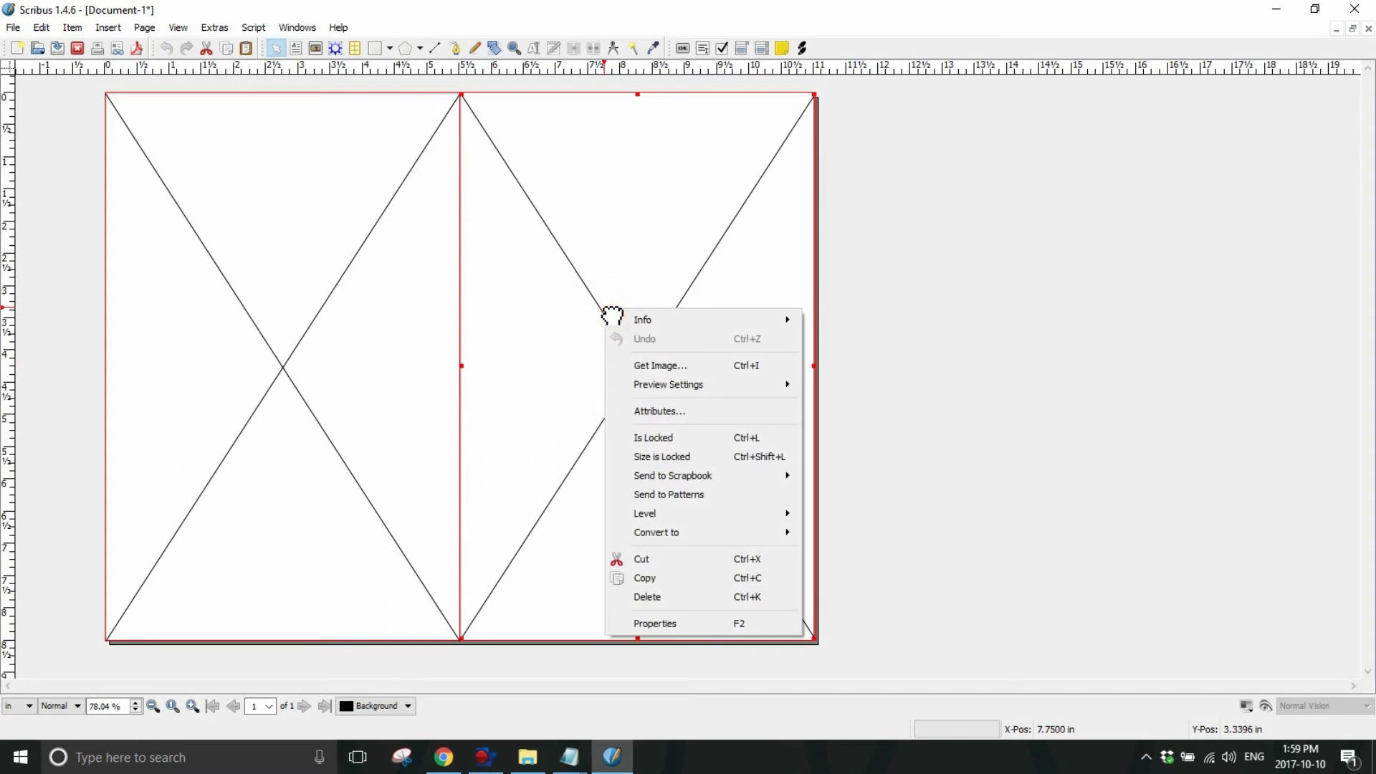
pyautogui.click(692, 622)
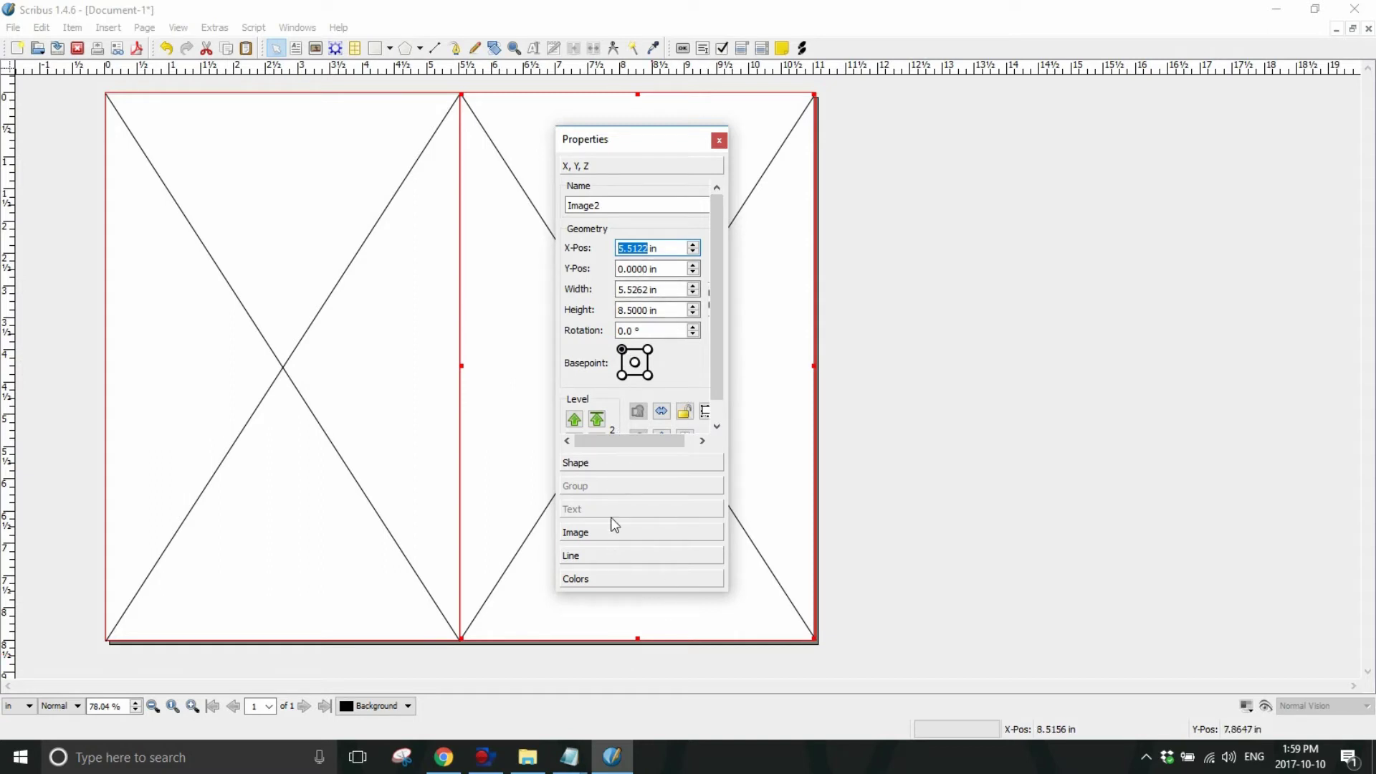
pyautogui.tripleClick(662, 290)
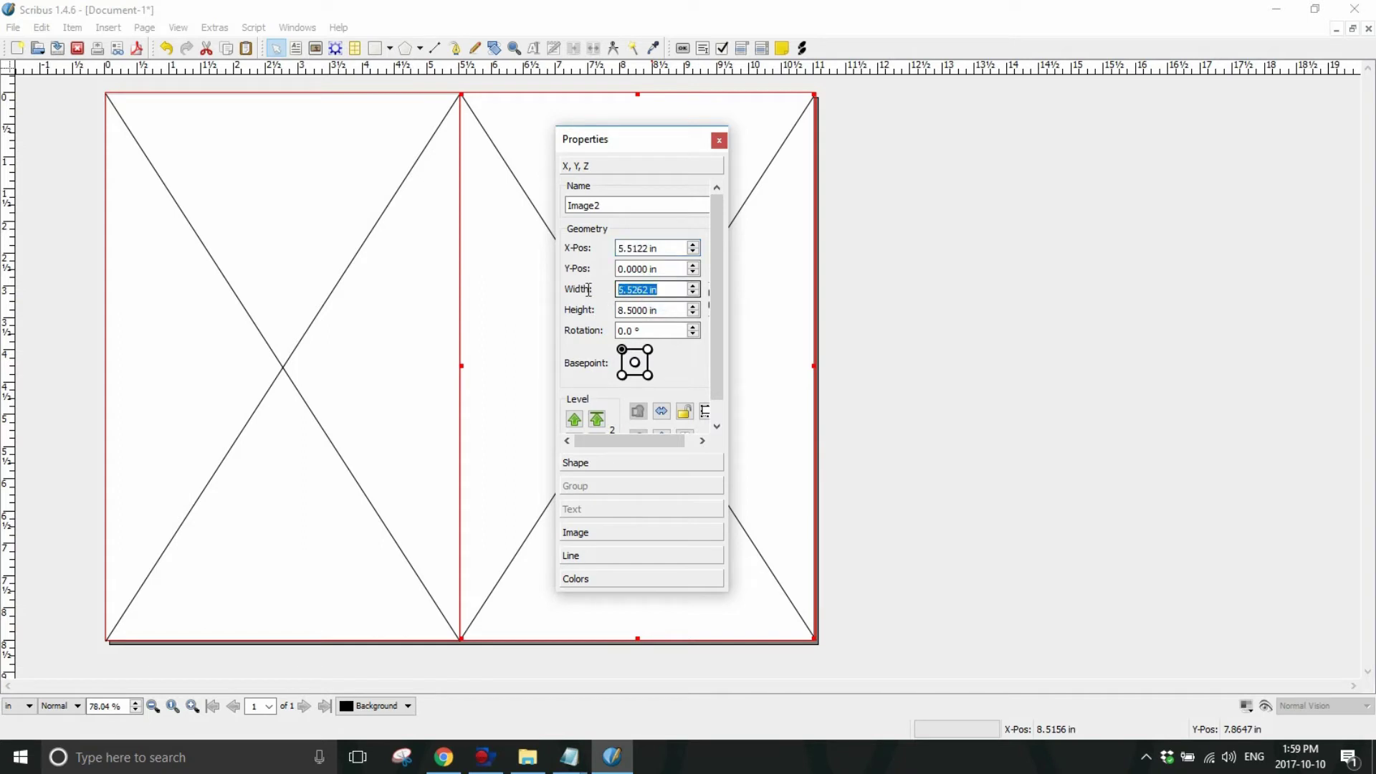
pyautogui.write('5')
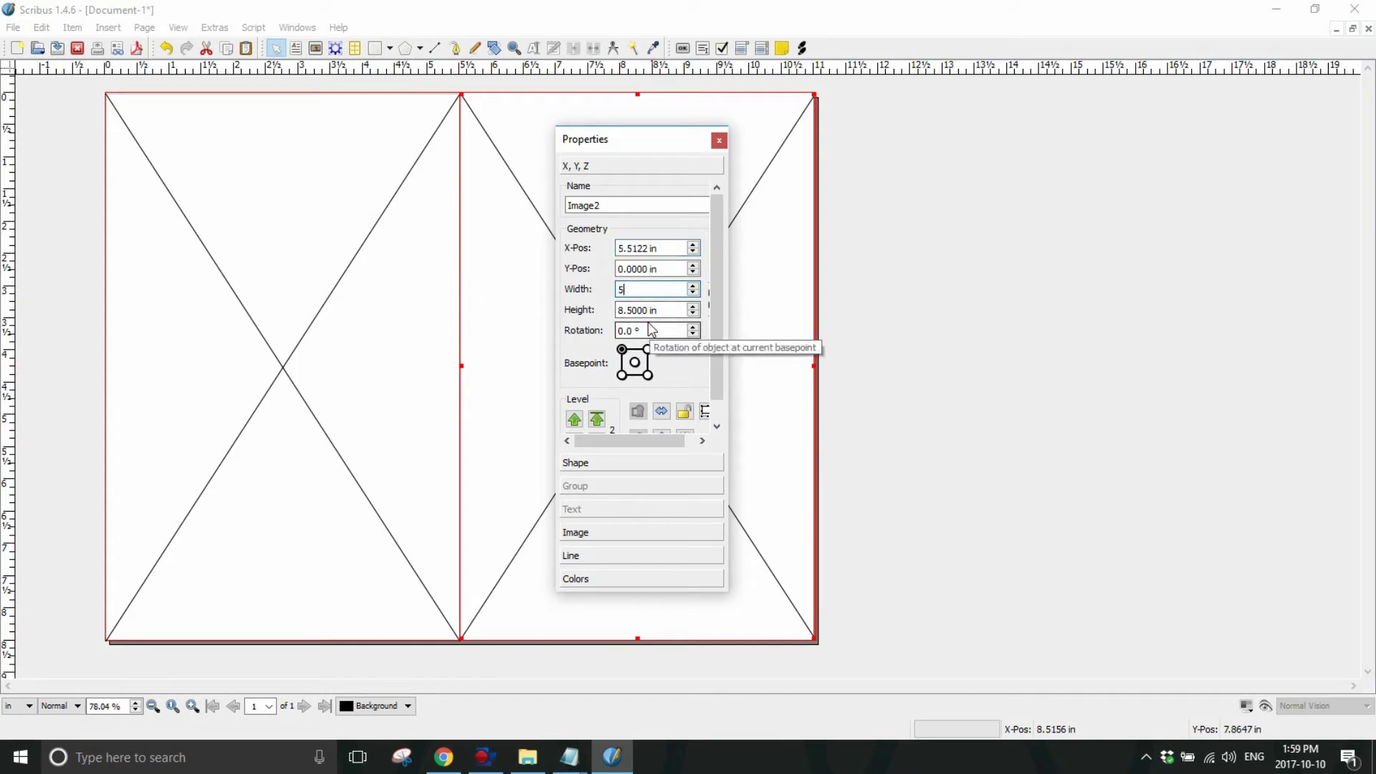
pyautogui.write('.50')
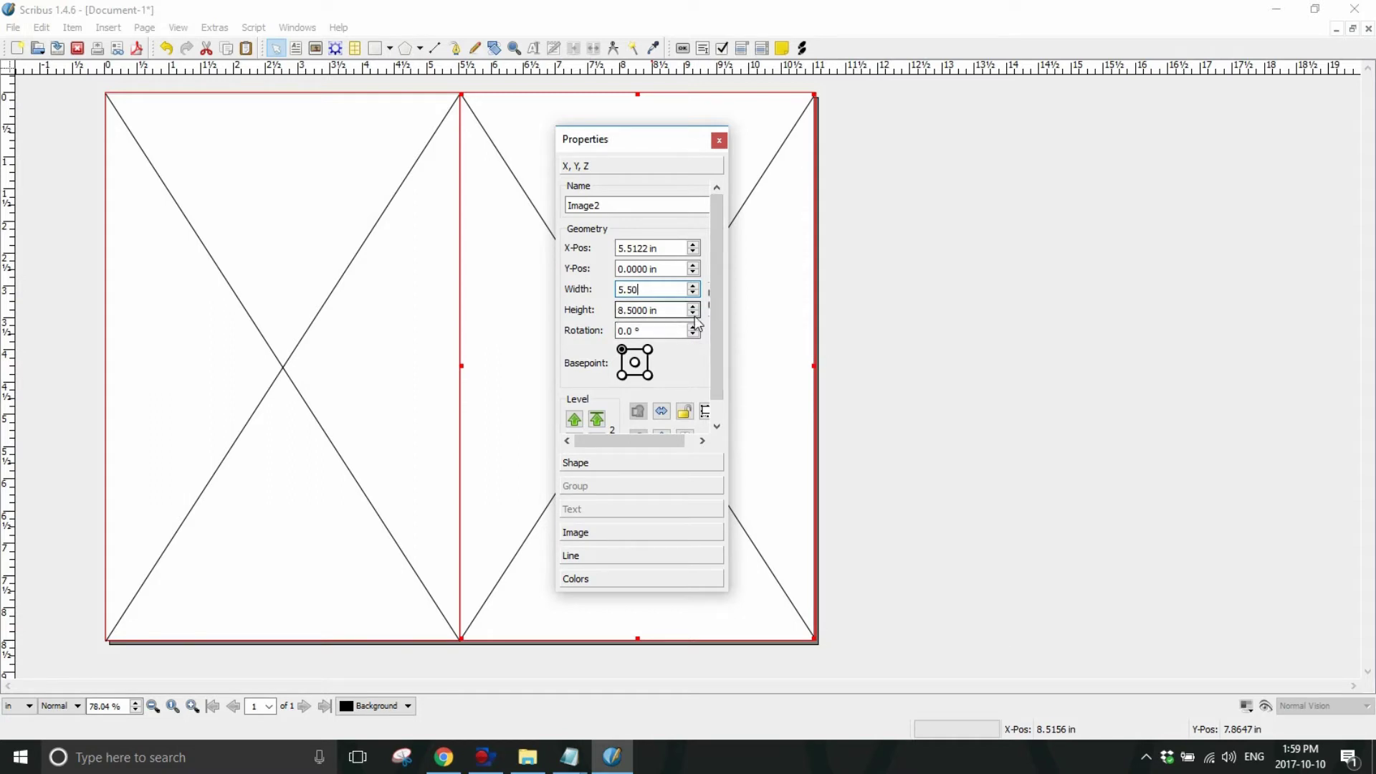
# - Set the right frame's image to Scale To Frame Size with Proportional turned off, and close its properties
pyautogui.click(623, 534)
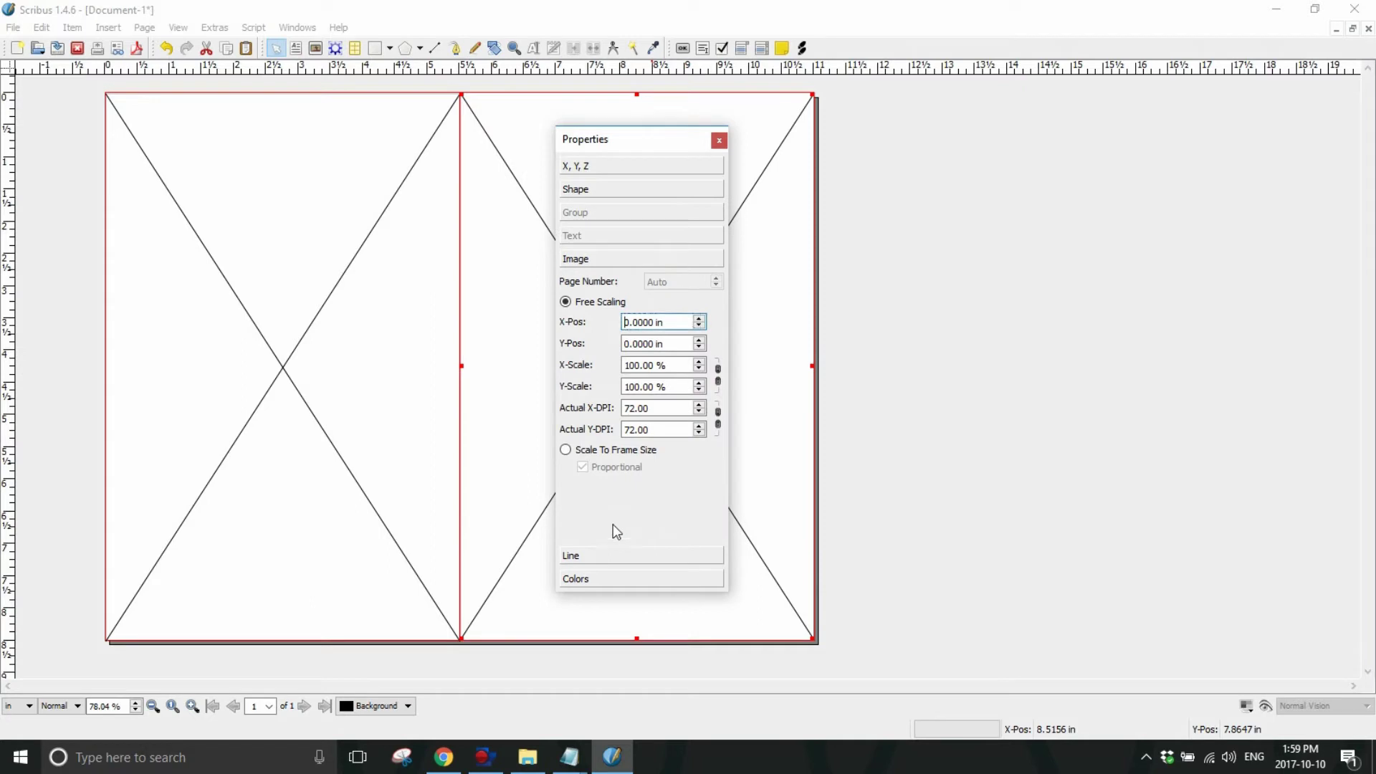
pyautogui.click(566, 449)
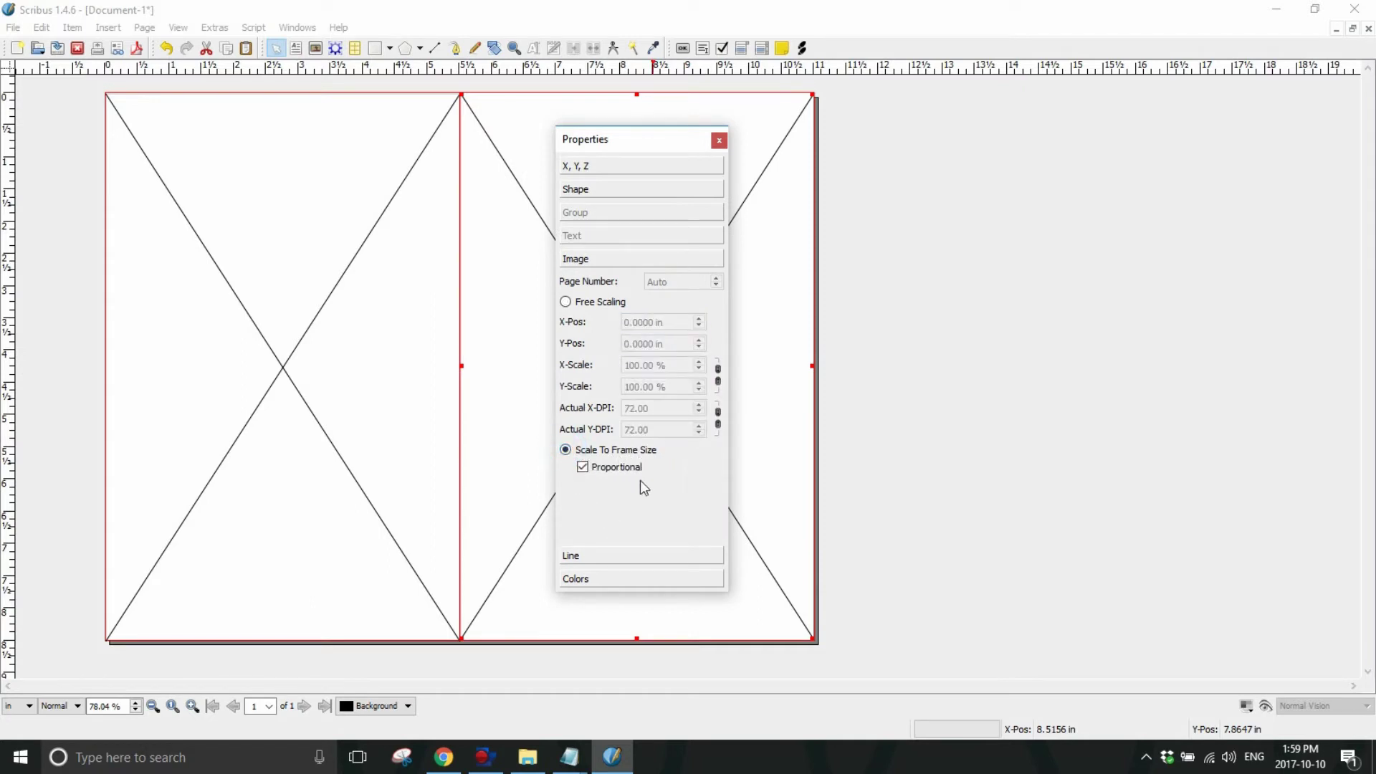
pyautogui.click(583, 467)
pyautogui.click(718, 140)
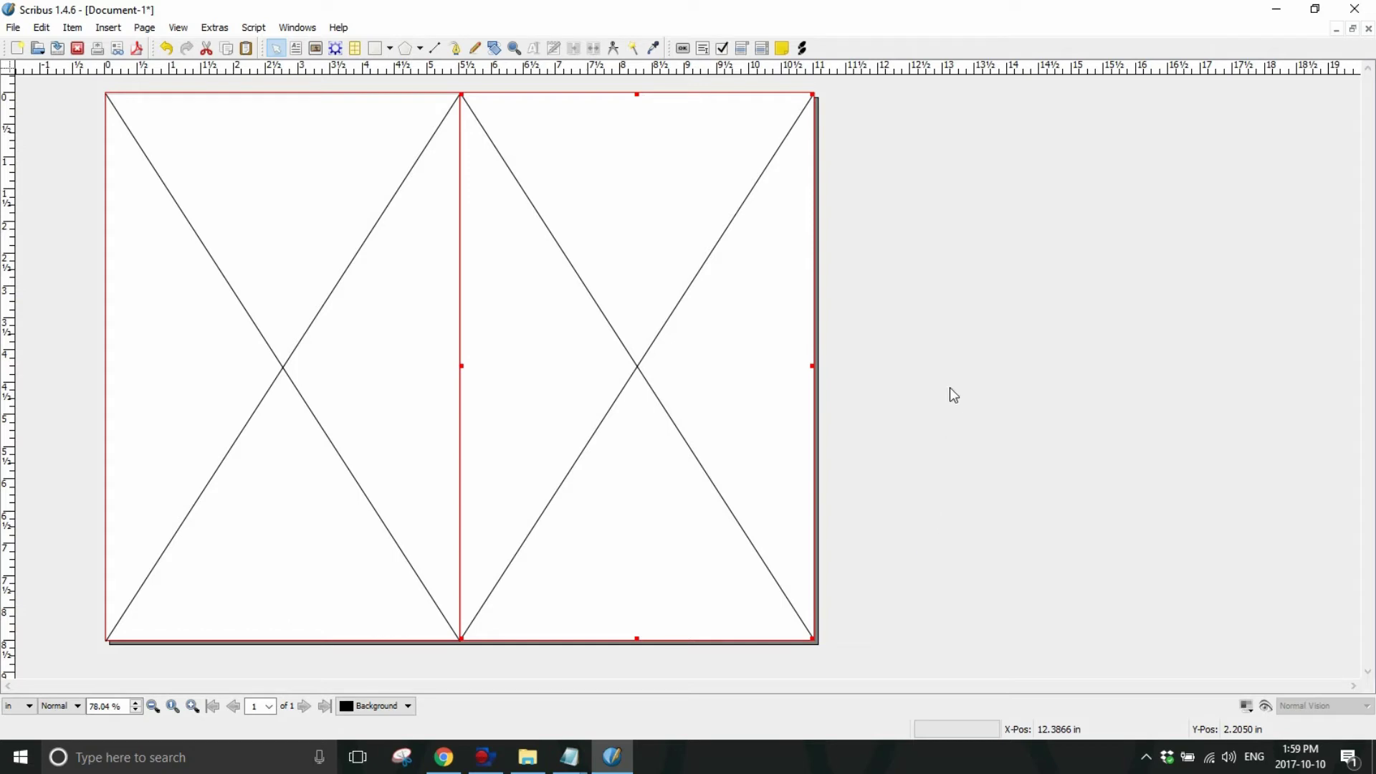
# - Save the document as a template named For Journals in the for journals folder
pyautogui.click(12, 30)
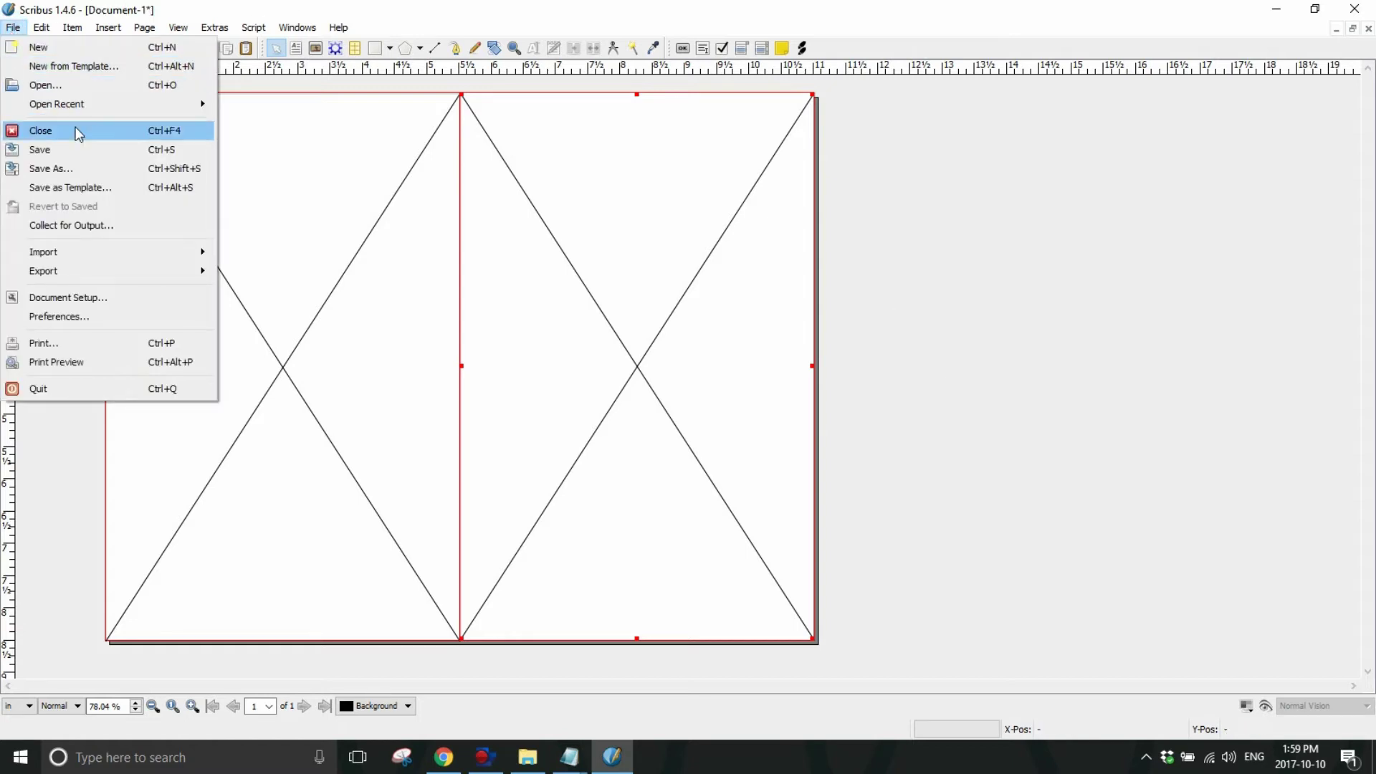
pyautogui.click(84, 189)
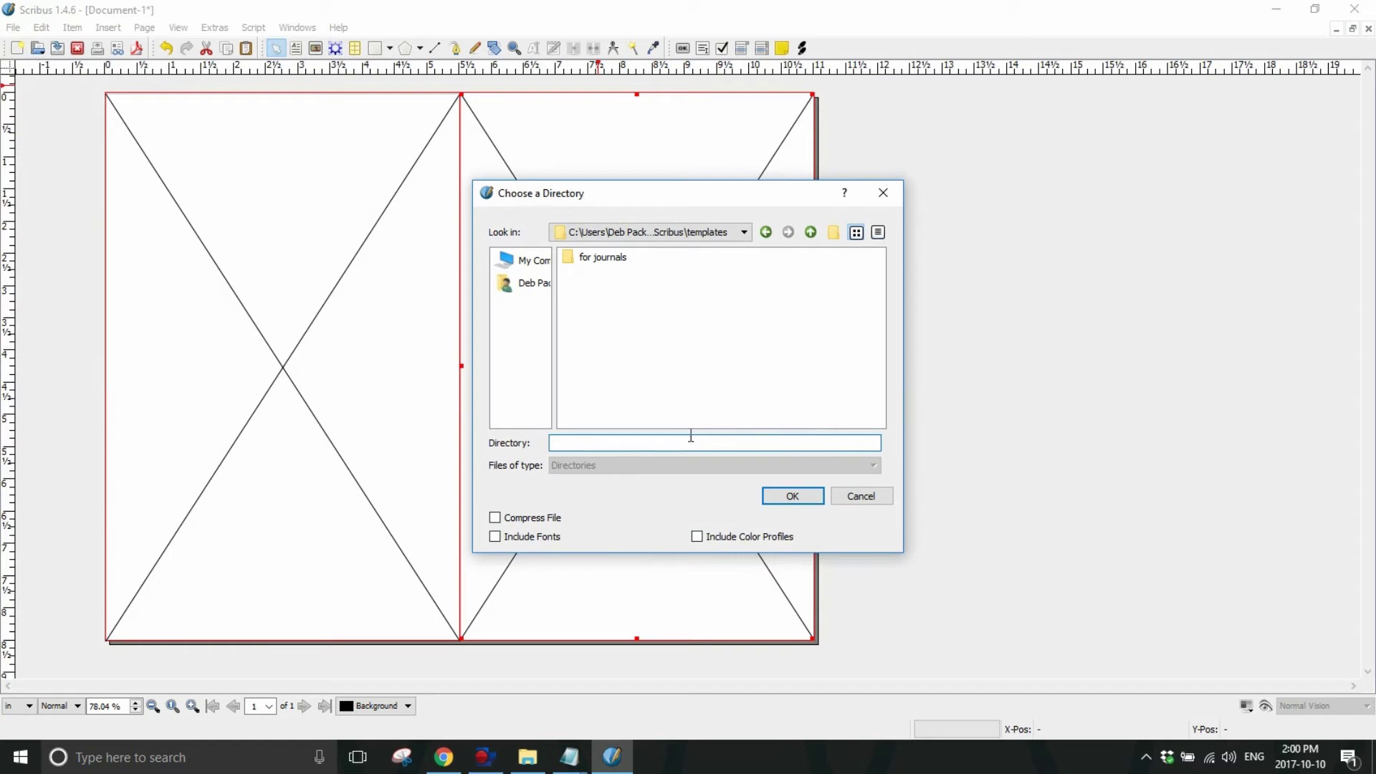
pyautogui.click(602, 259)
pyautogui.click(807, 501)
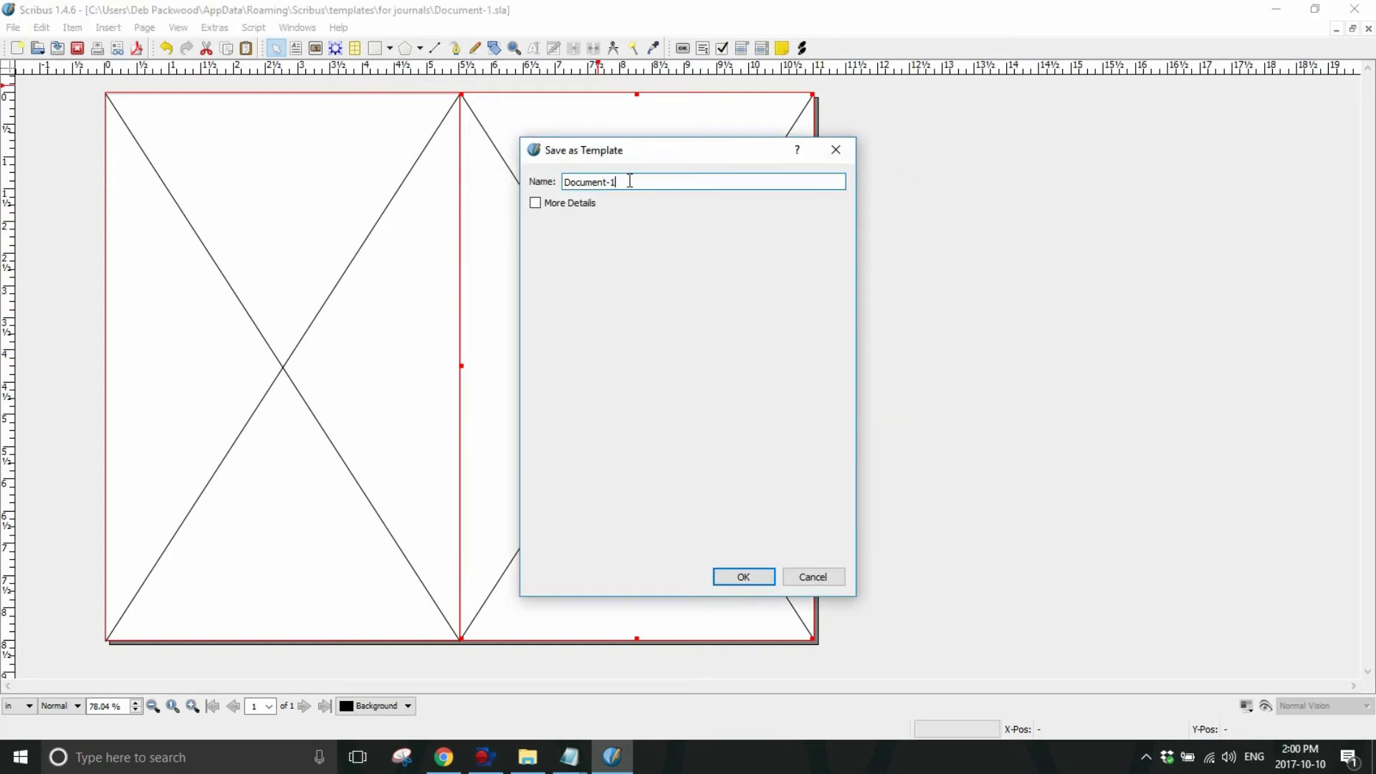
pyautogui.moveTo(630, 181); pyautogui.dragTo(478, 172)
pyautogui.write('For Journals')
pyautogui.click(743, 577)
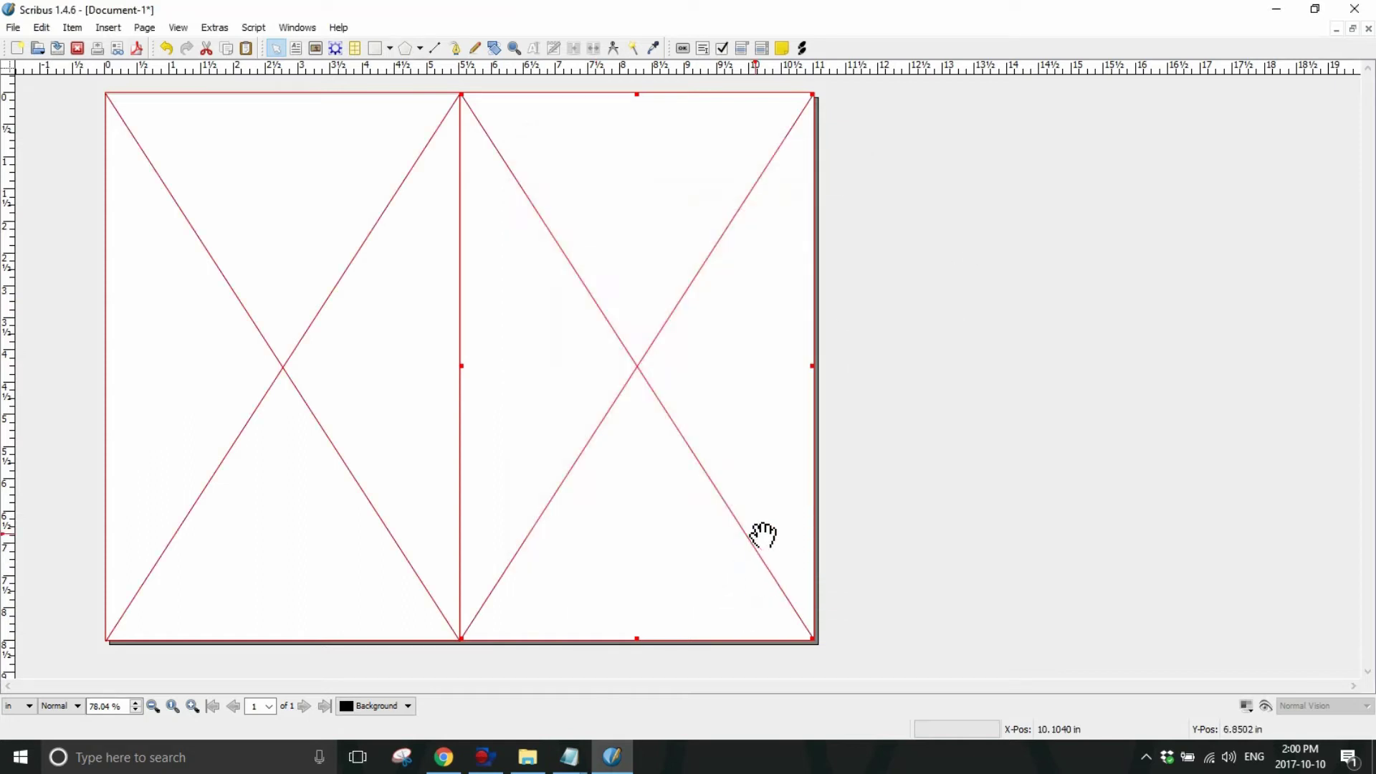
# - Close the document, discarding its changes, and create a new document from the For Journals template under Own Templates
pyautogui.click(1368, 28)
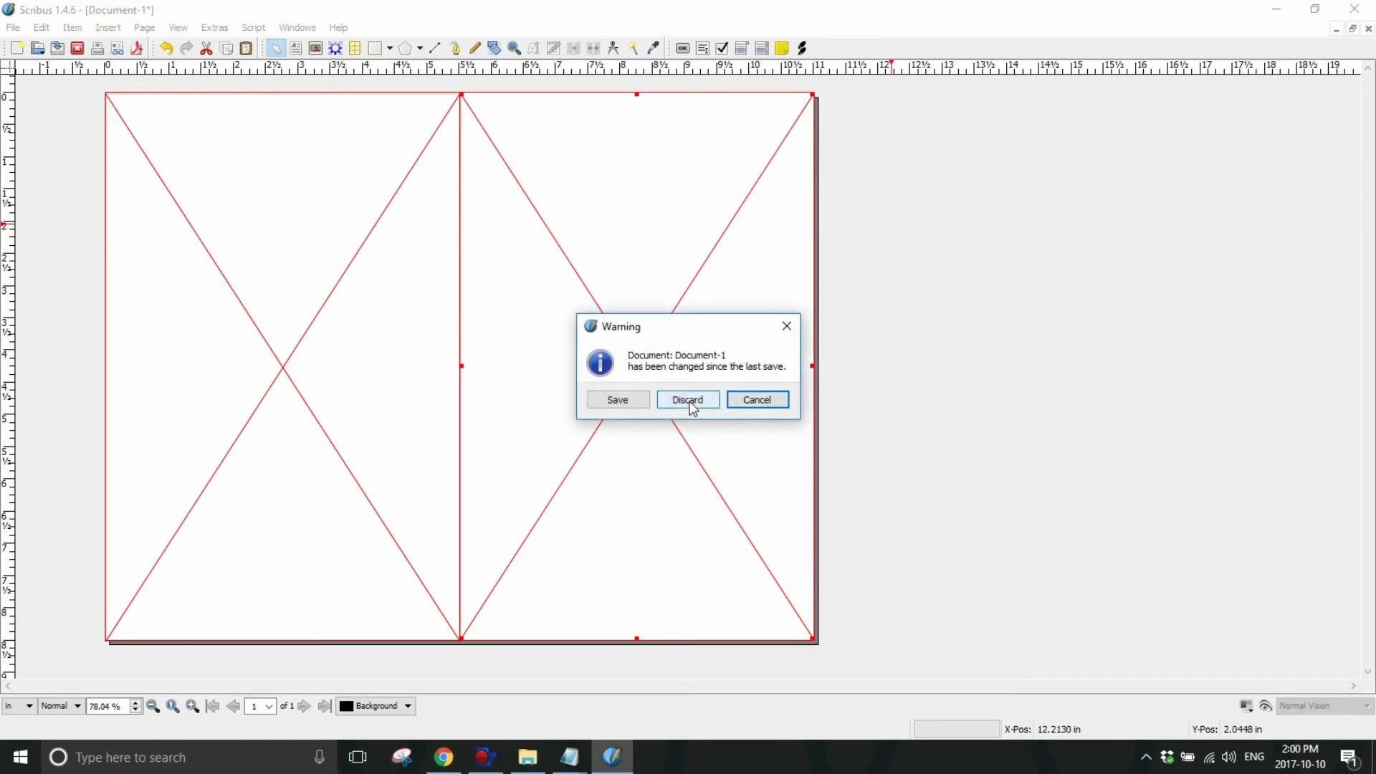
pyautogui.click(688, 400)
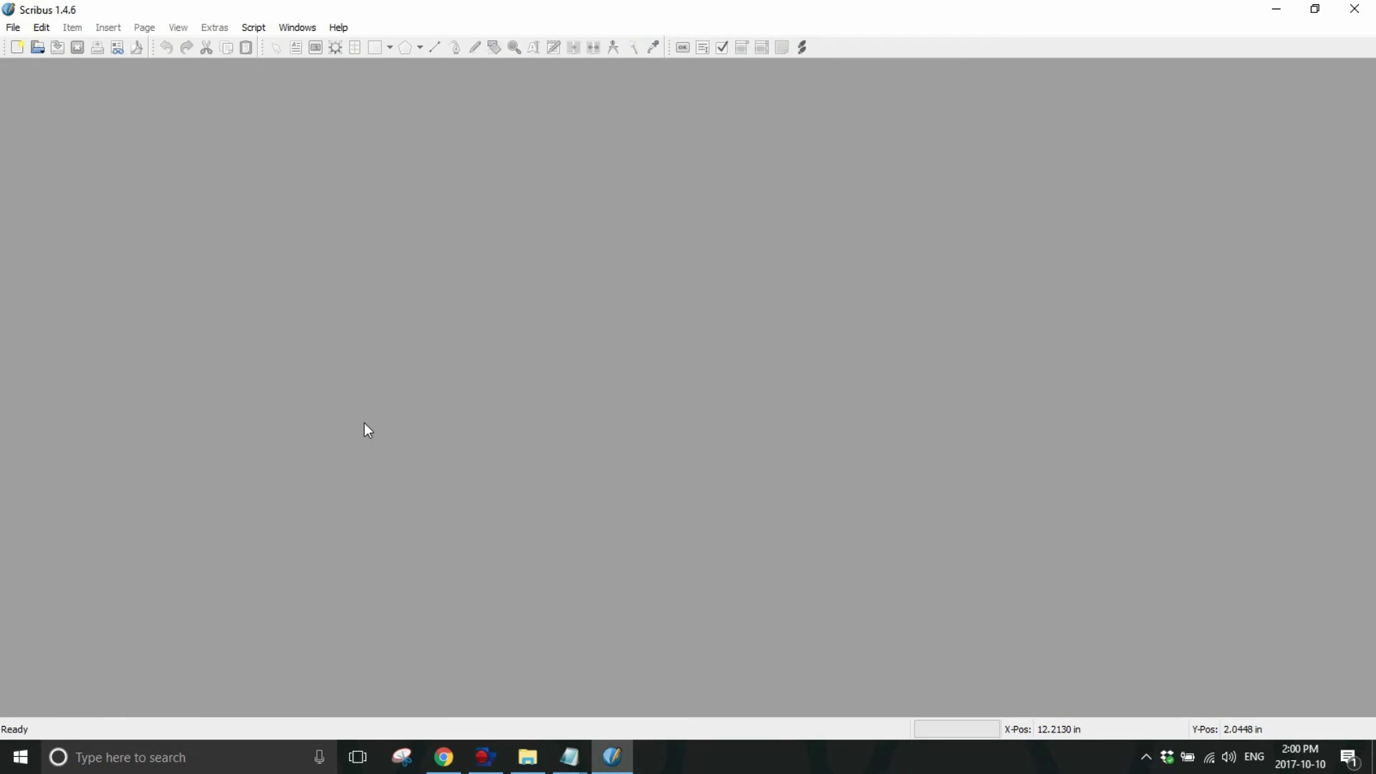
pyautogui.click(13, 30)
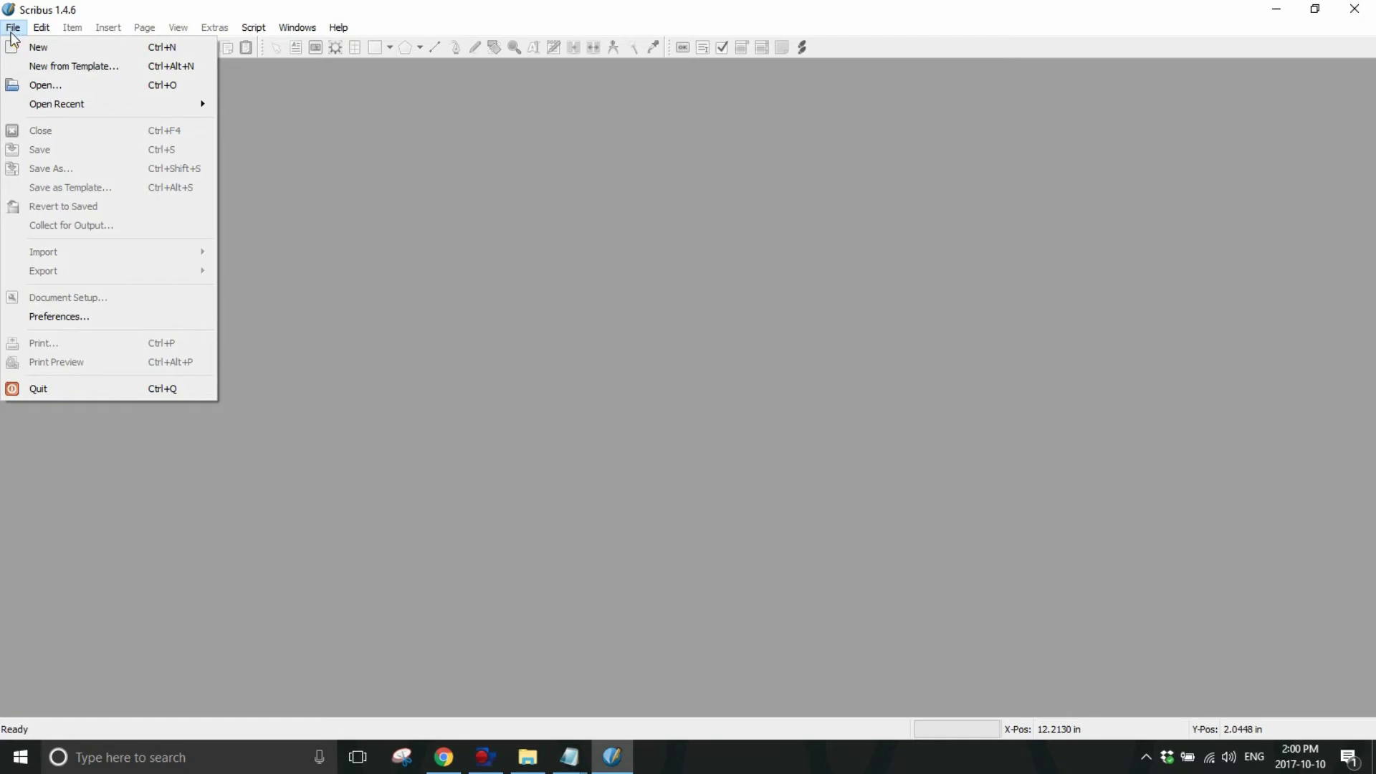
pyautogui.click(60, 67)
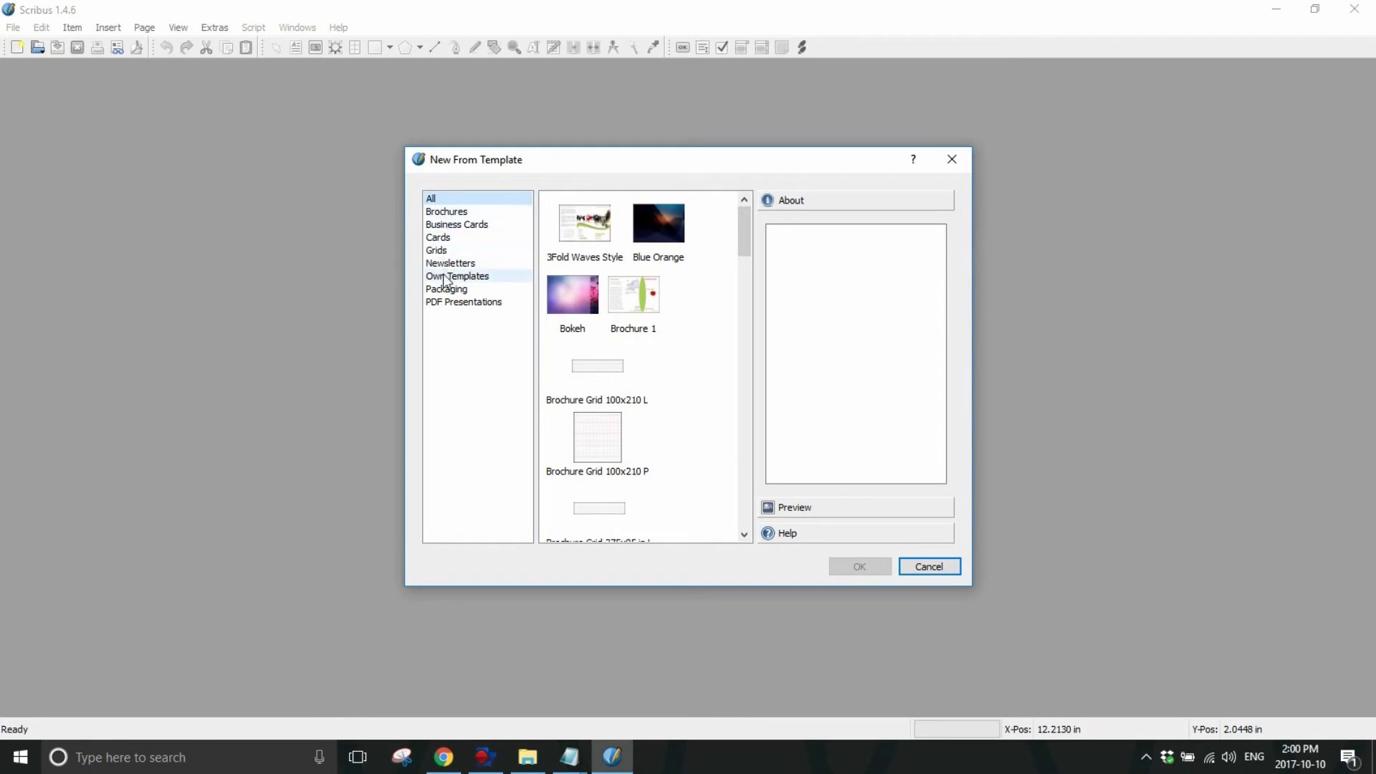
pyautogui.click(468, 279)
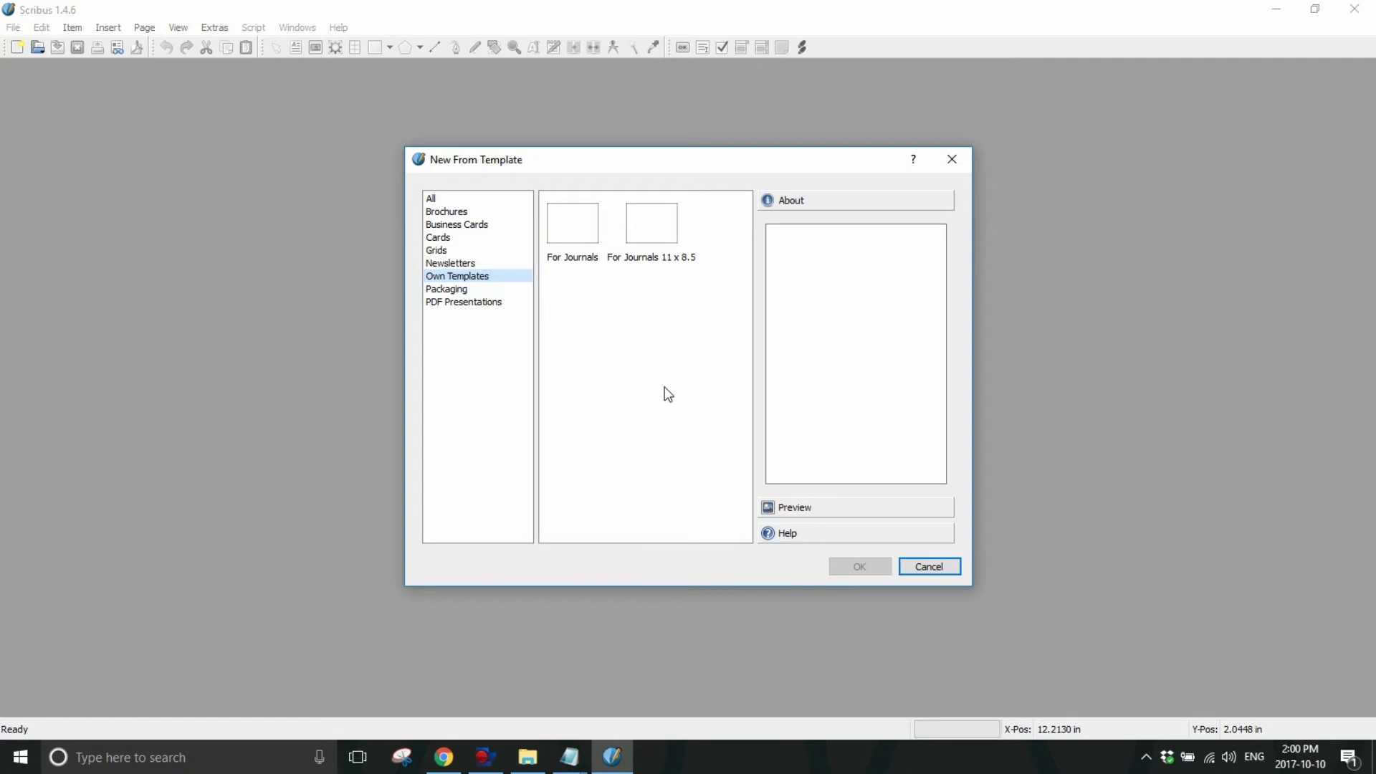
pyautogui.click(582, 229)
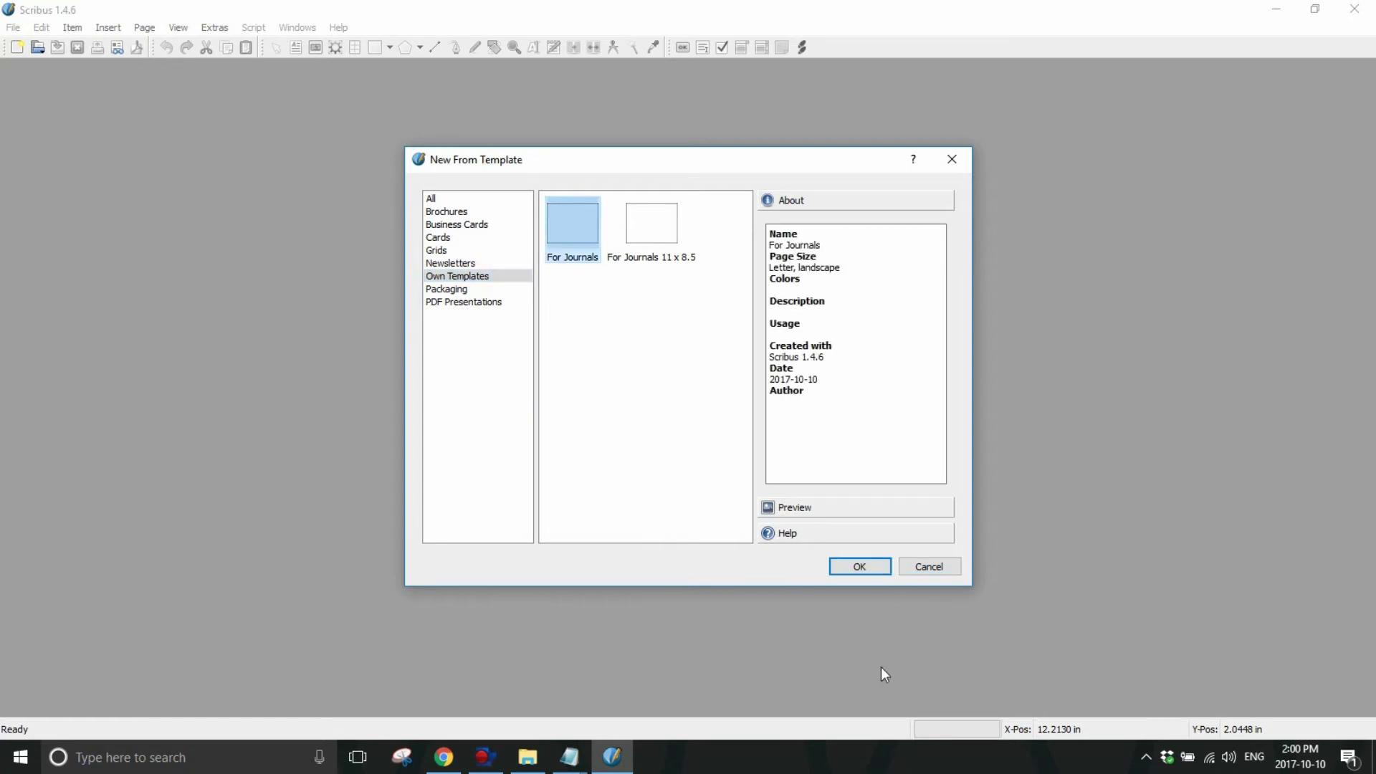
pyautogui.click(870, 571)
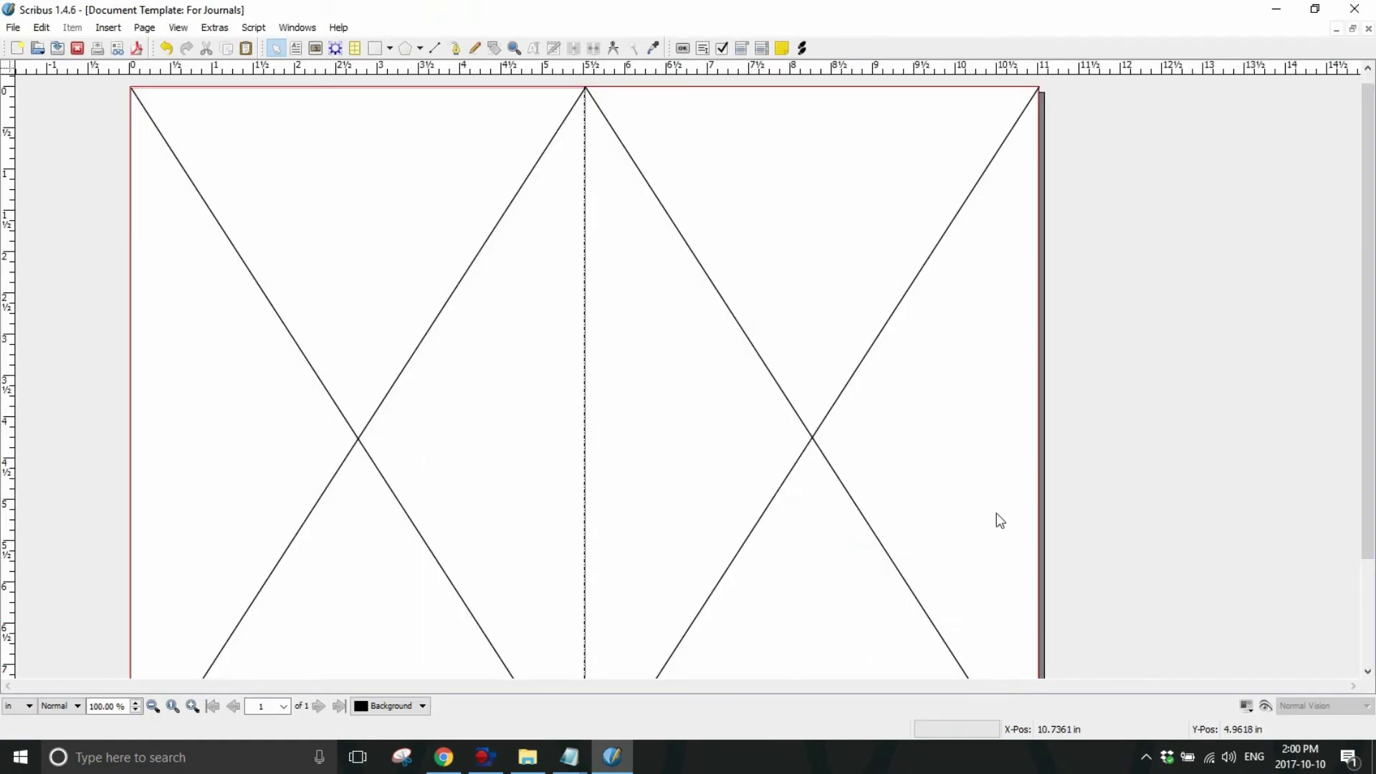
# - Select the left image frame of the document created from the template
pyautogui.scroll(-2, 1193, 493)
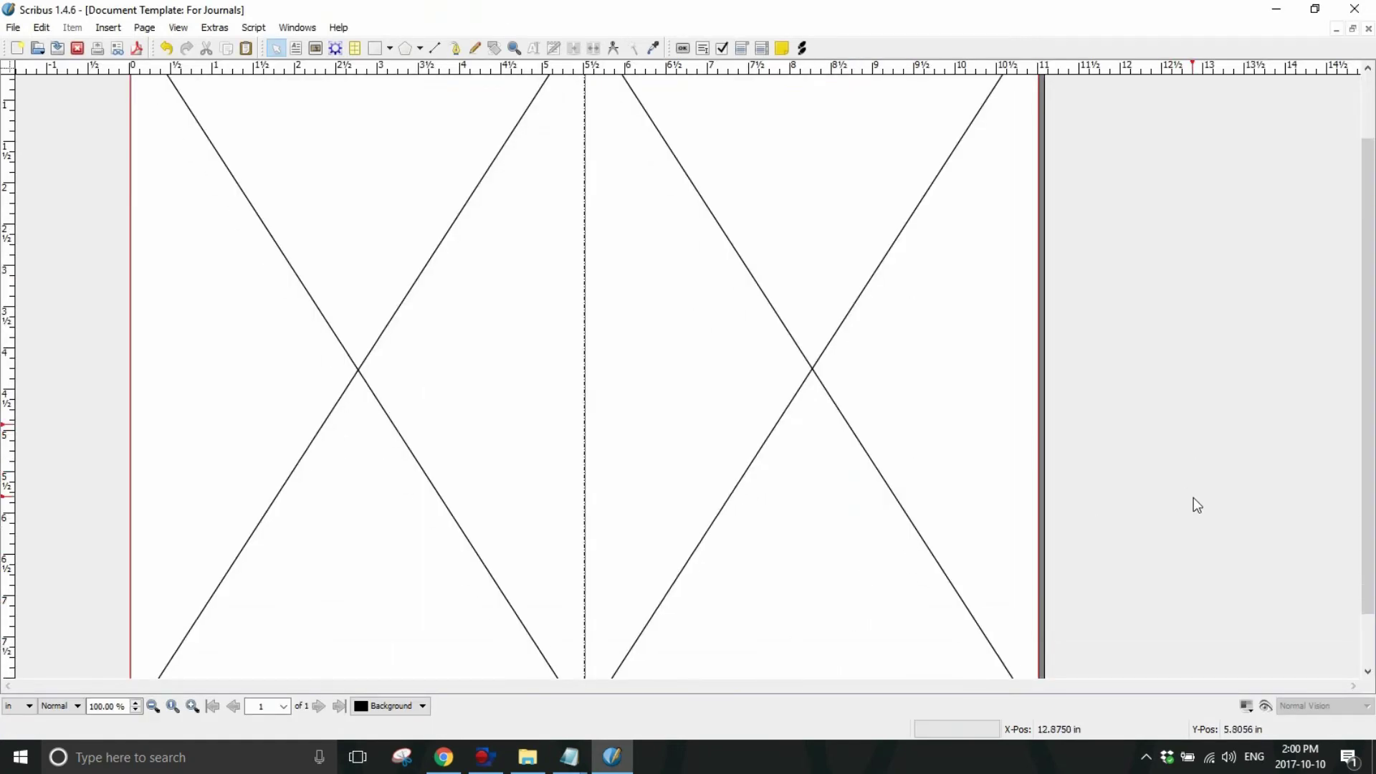
pyautogui.hotkey('ctrl', '0')
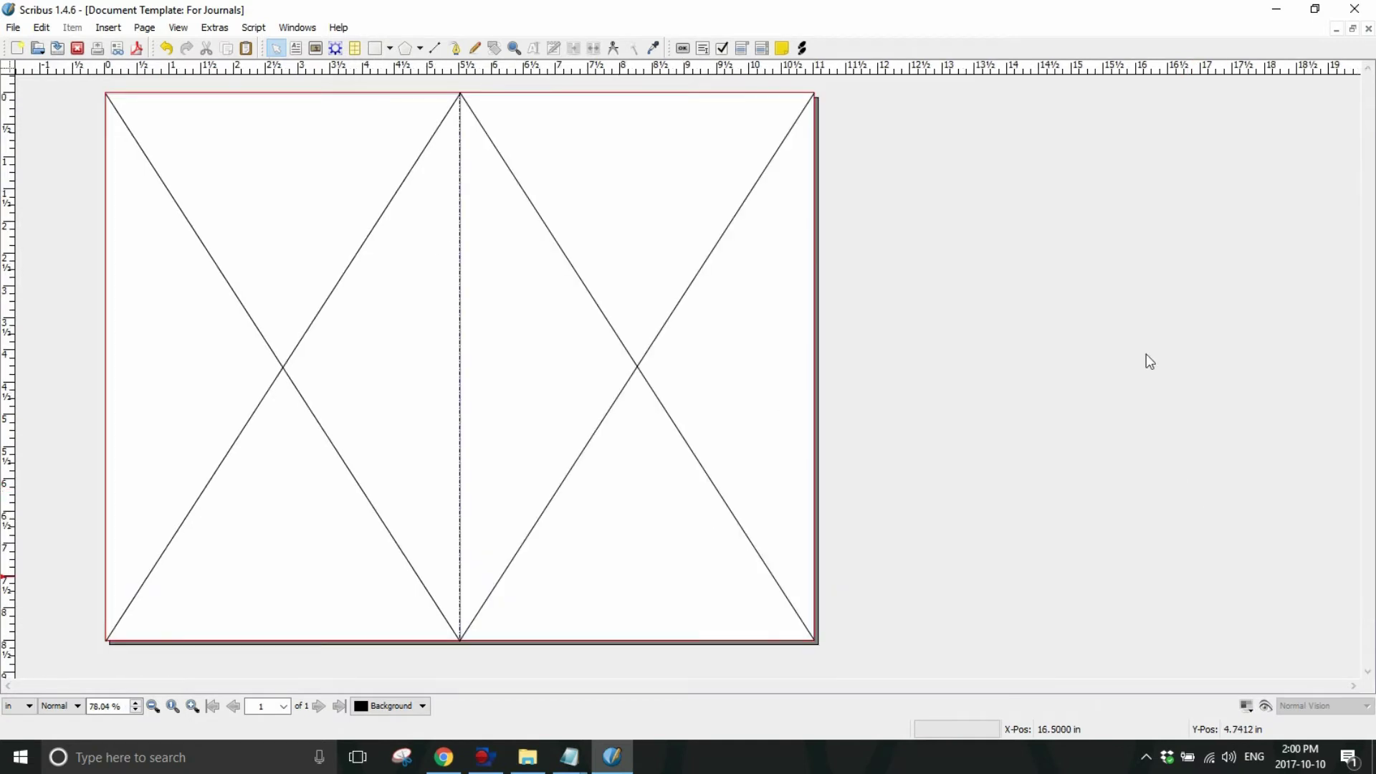
pyautogui.click(272, 317)
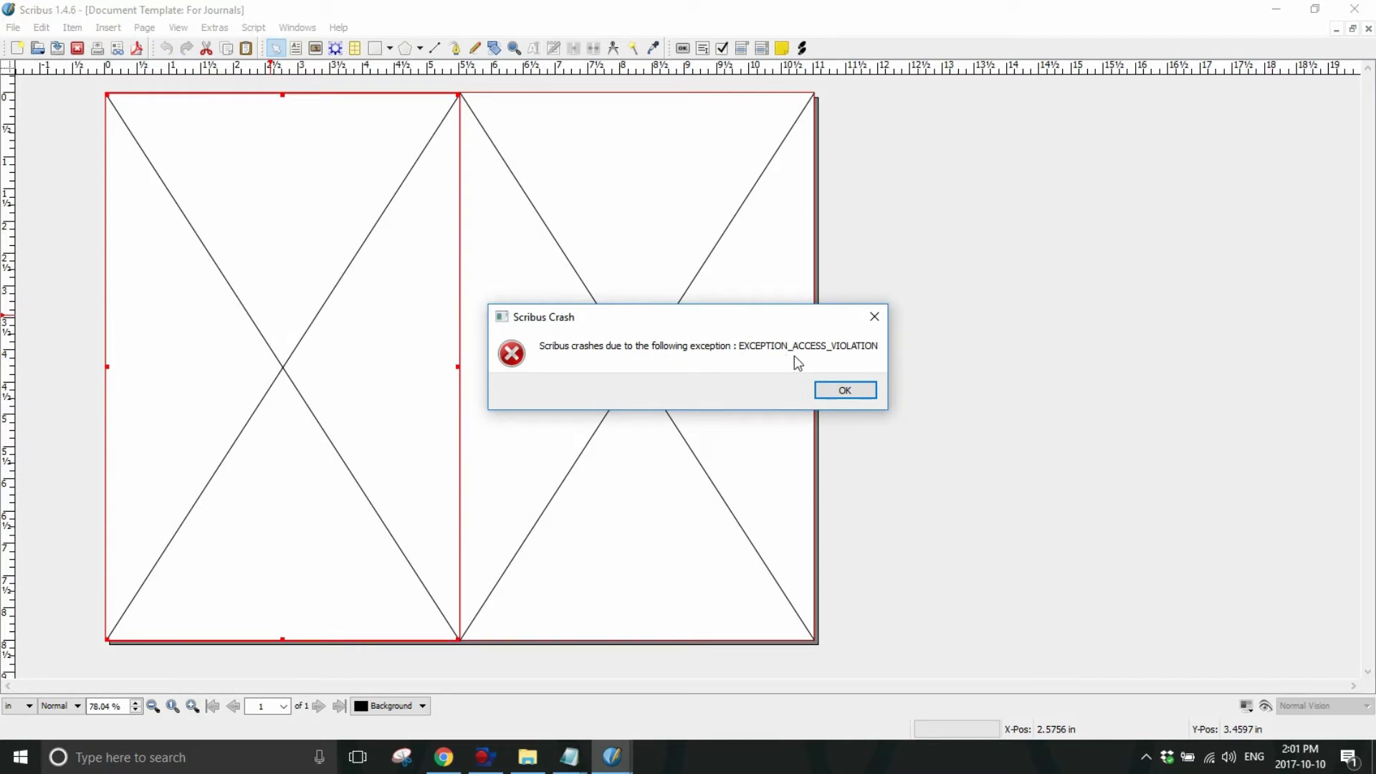
# - Close the crashed program, relaunch Scribus 1.4.6 and dismiss the New Document dialog
pyautogui.click(866, 394)
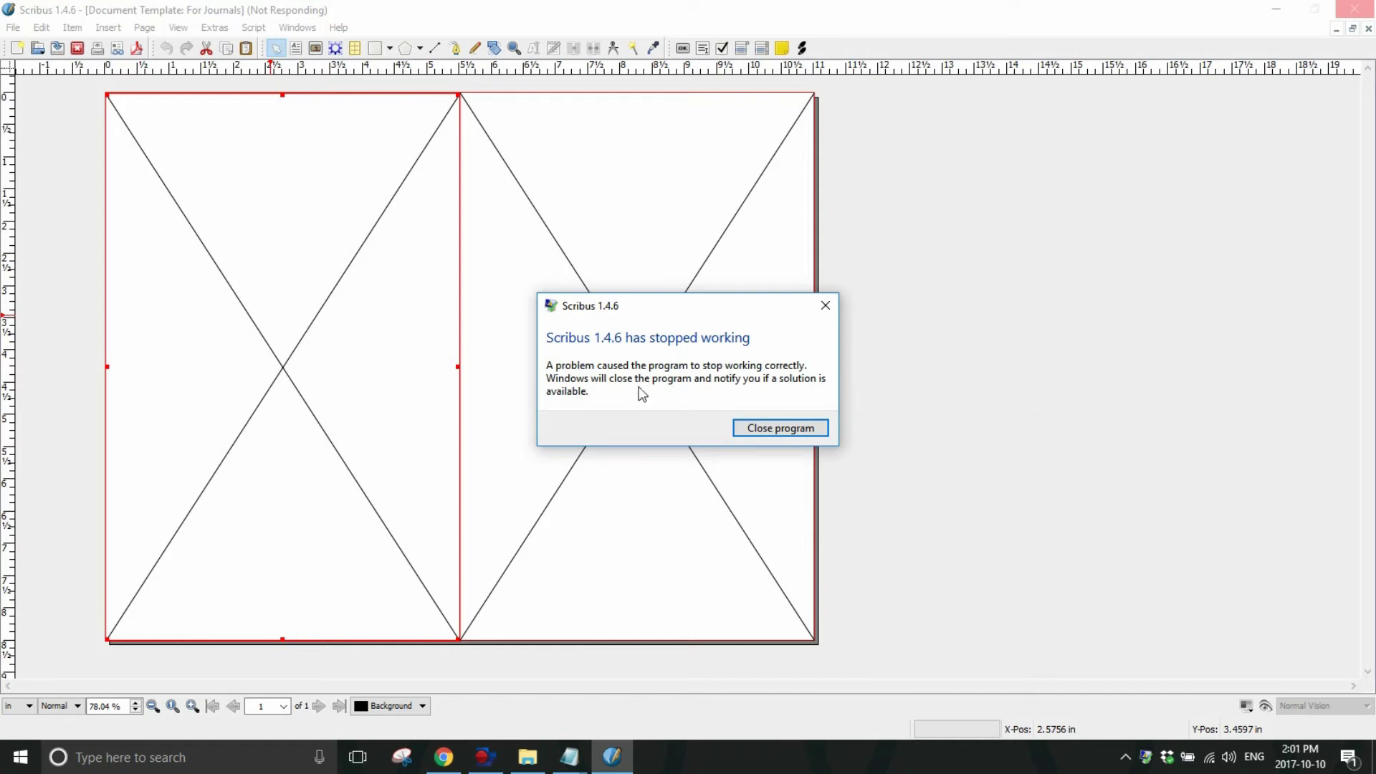
pyautogui.click(783, 428)
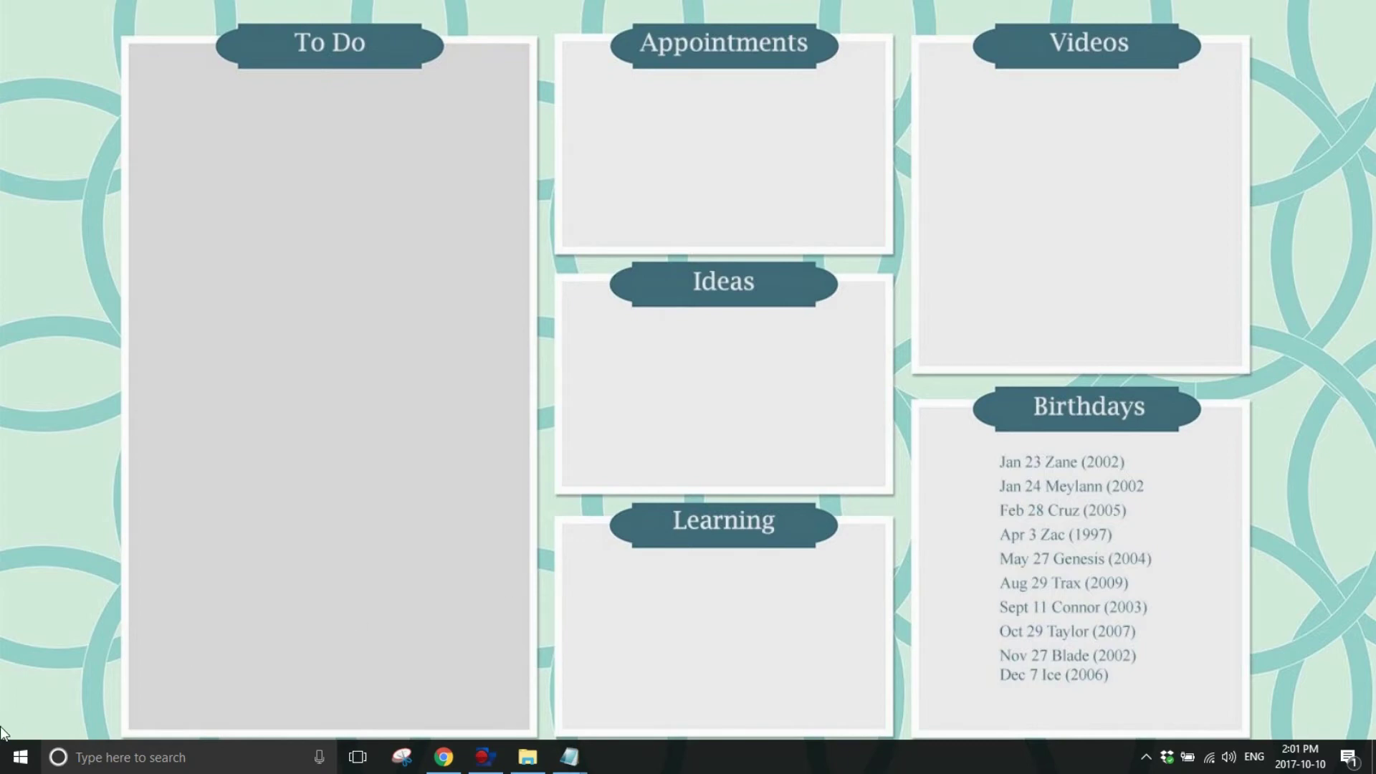
pyautogui.click(10, 756)
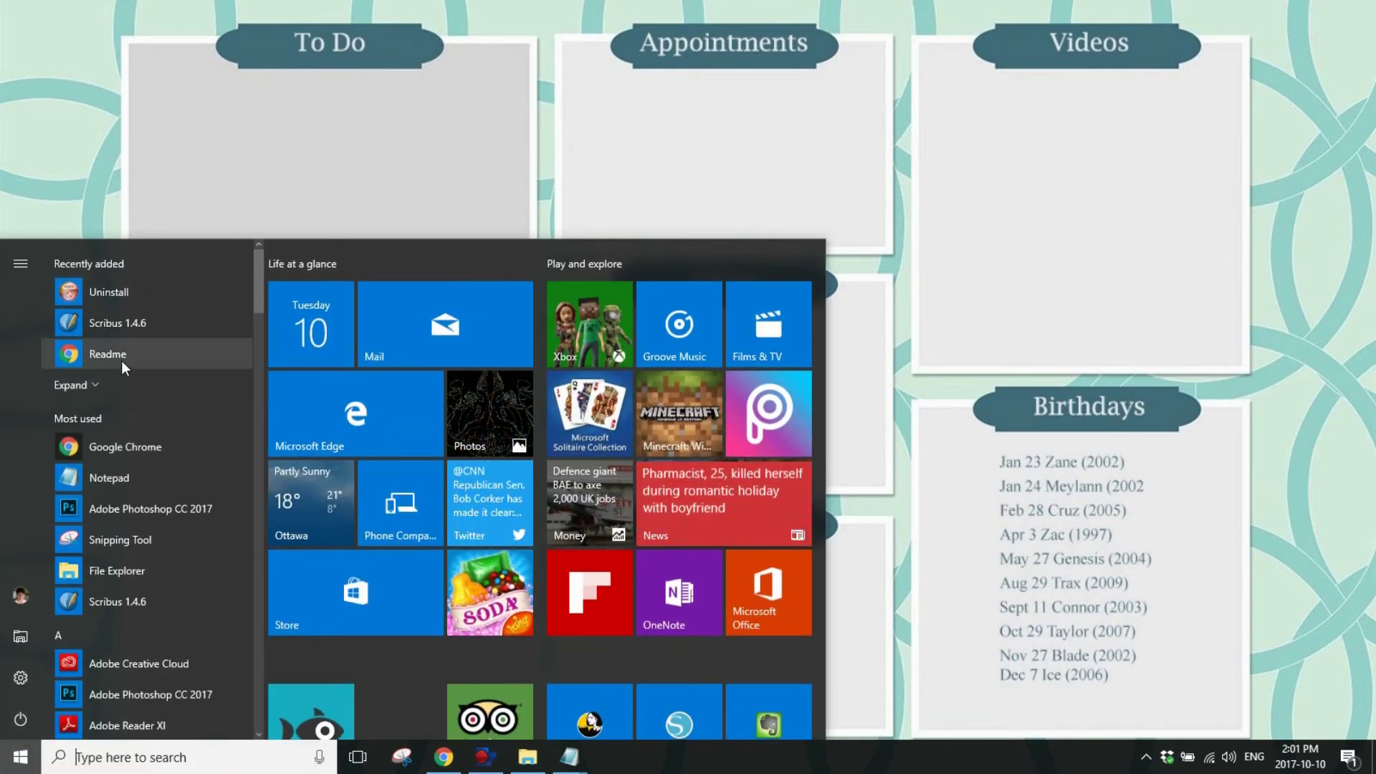
pyautogui.click(136, 330)
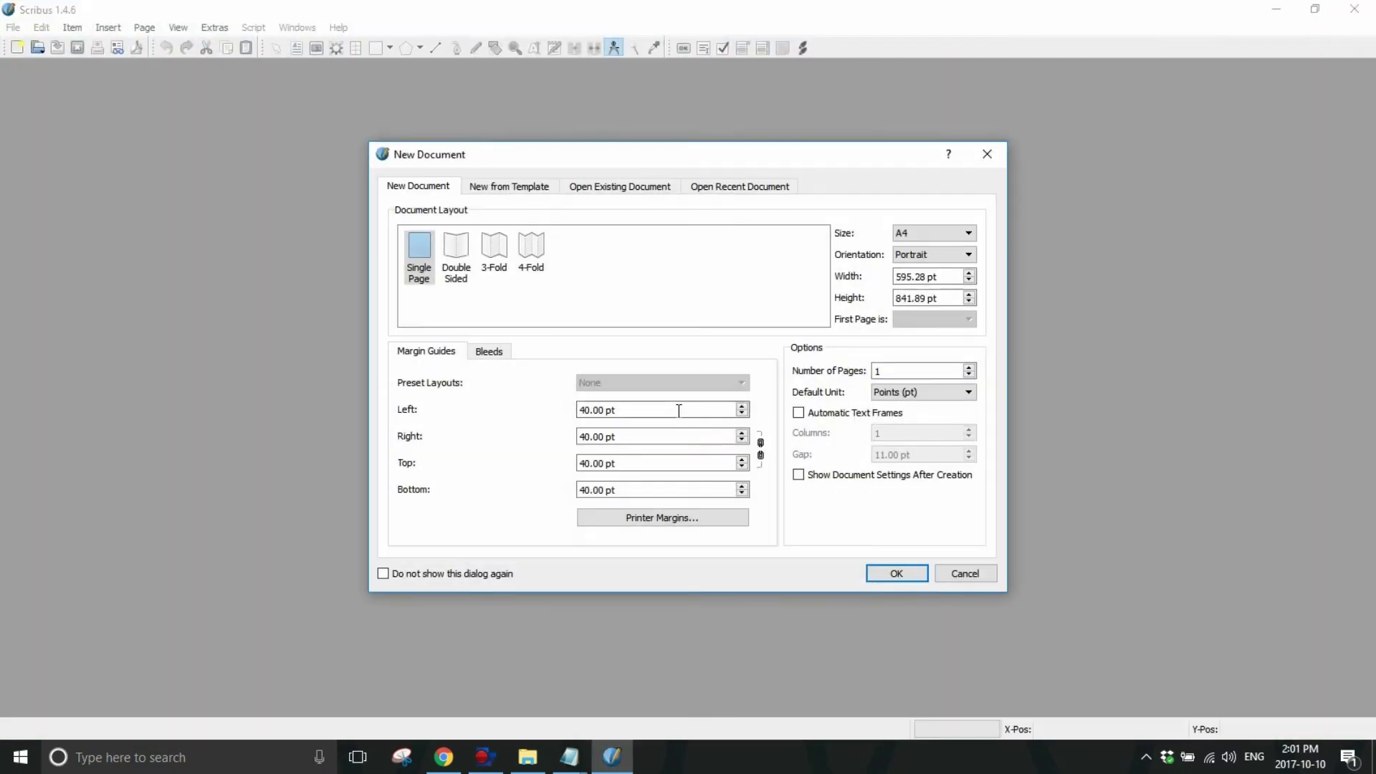
pyautogui.click(678, 410)
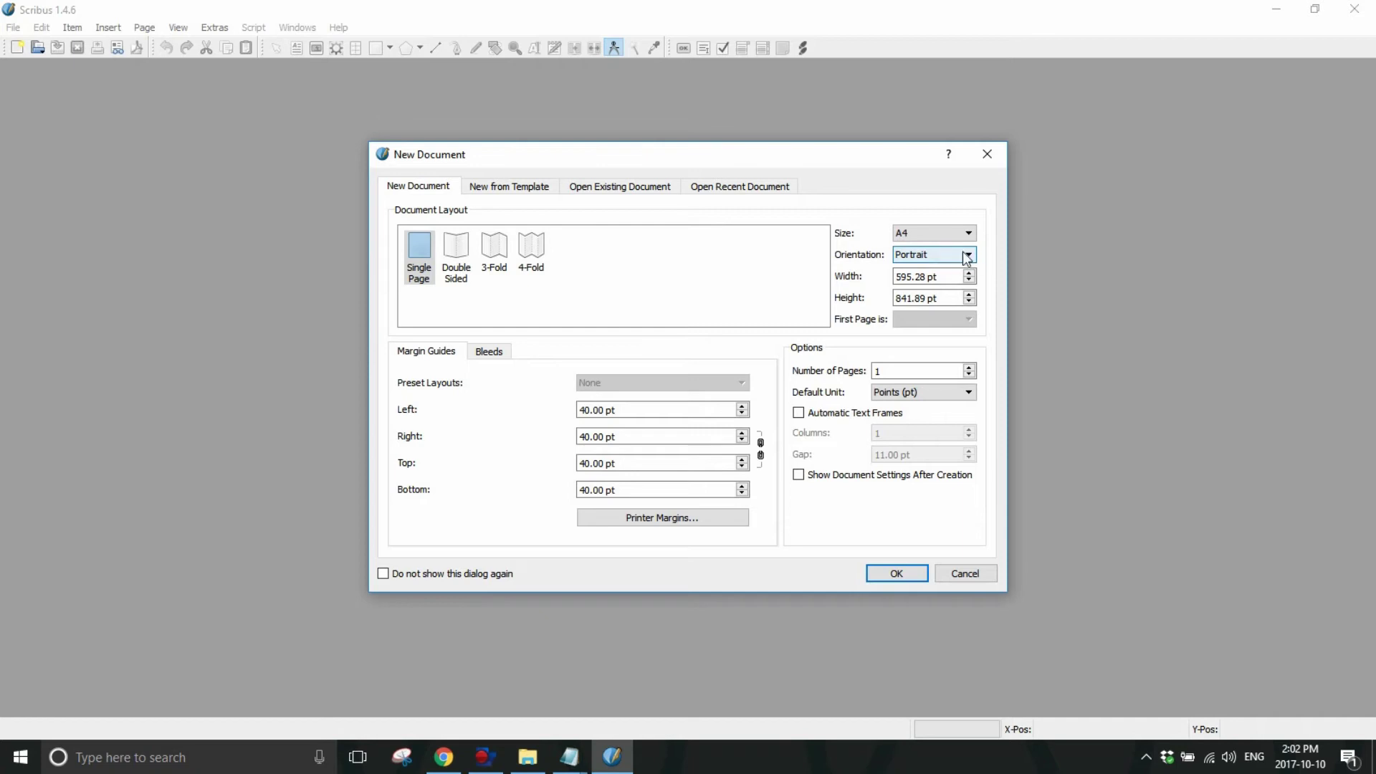
pyautogui.click(970, 572)
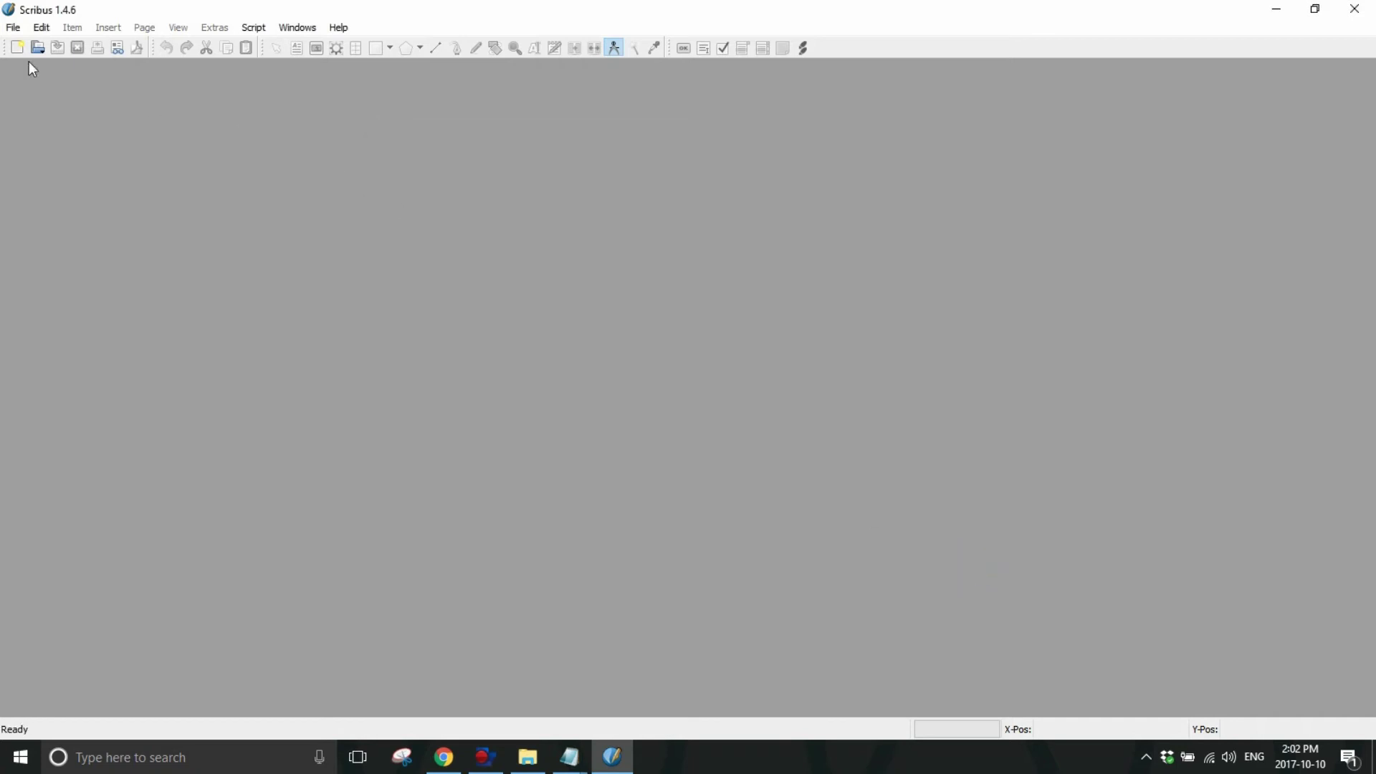
# - Create a new document from the For Journals template in the Own Templates category
pyautogui.click(13, 27)
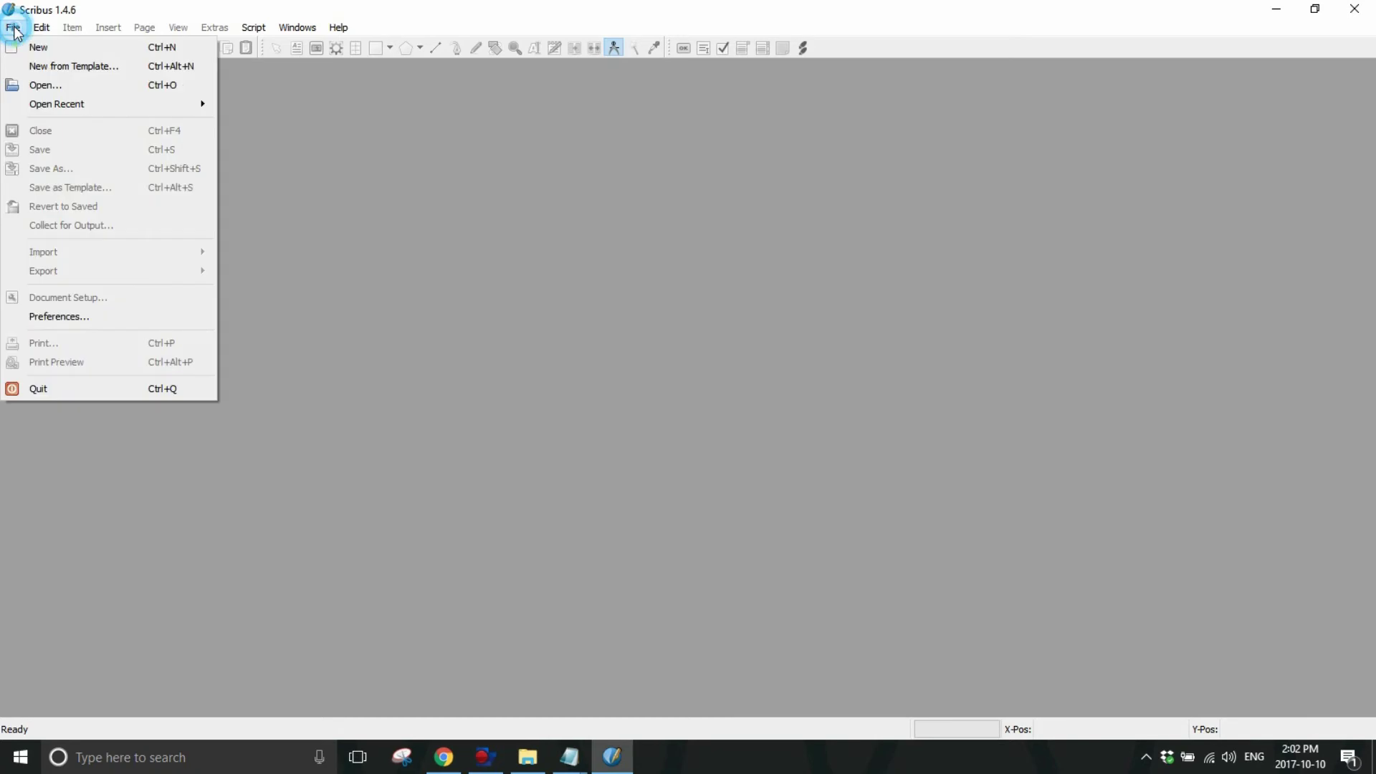
pyautogui.click(61, 72)
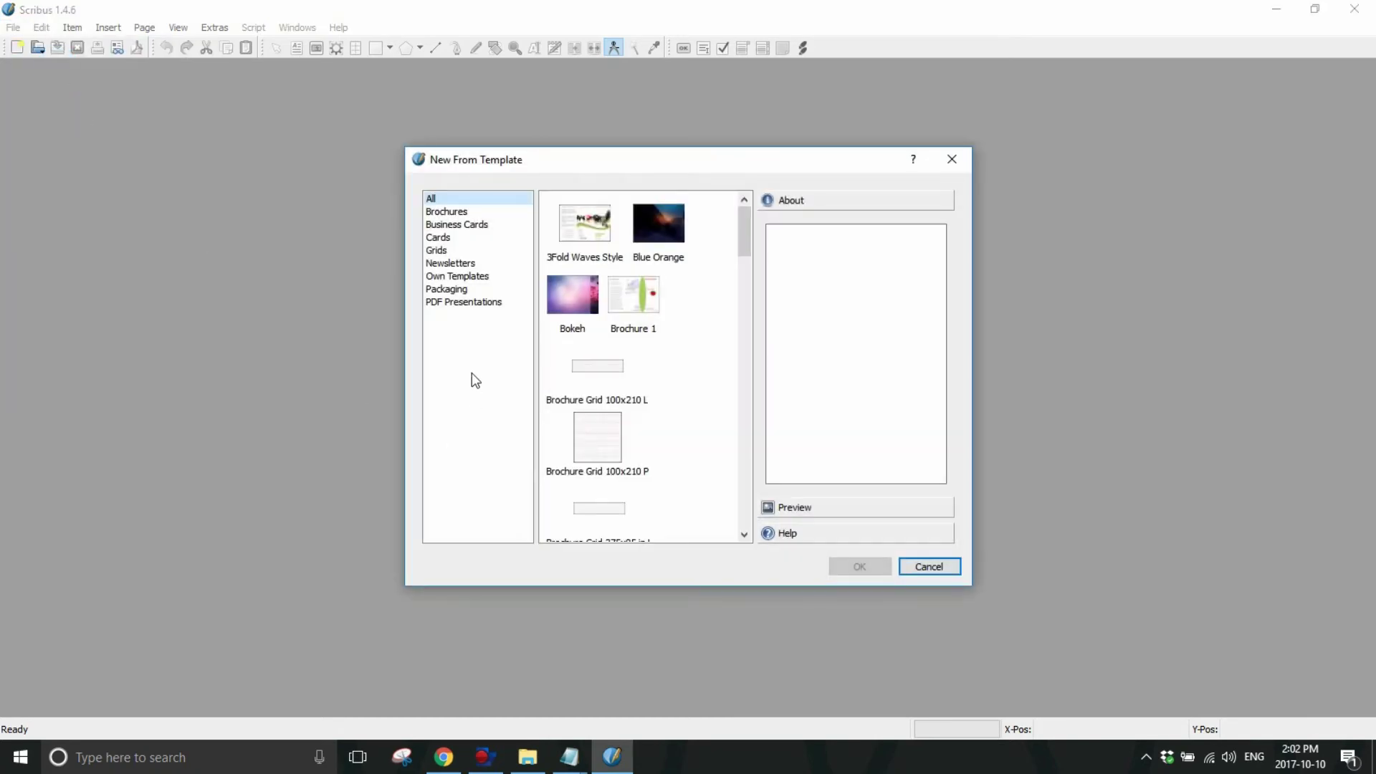
pyautogui.click(465, 276)
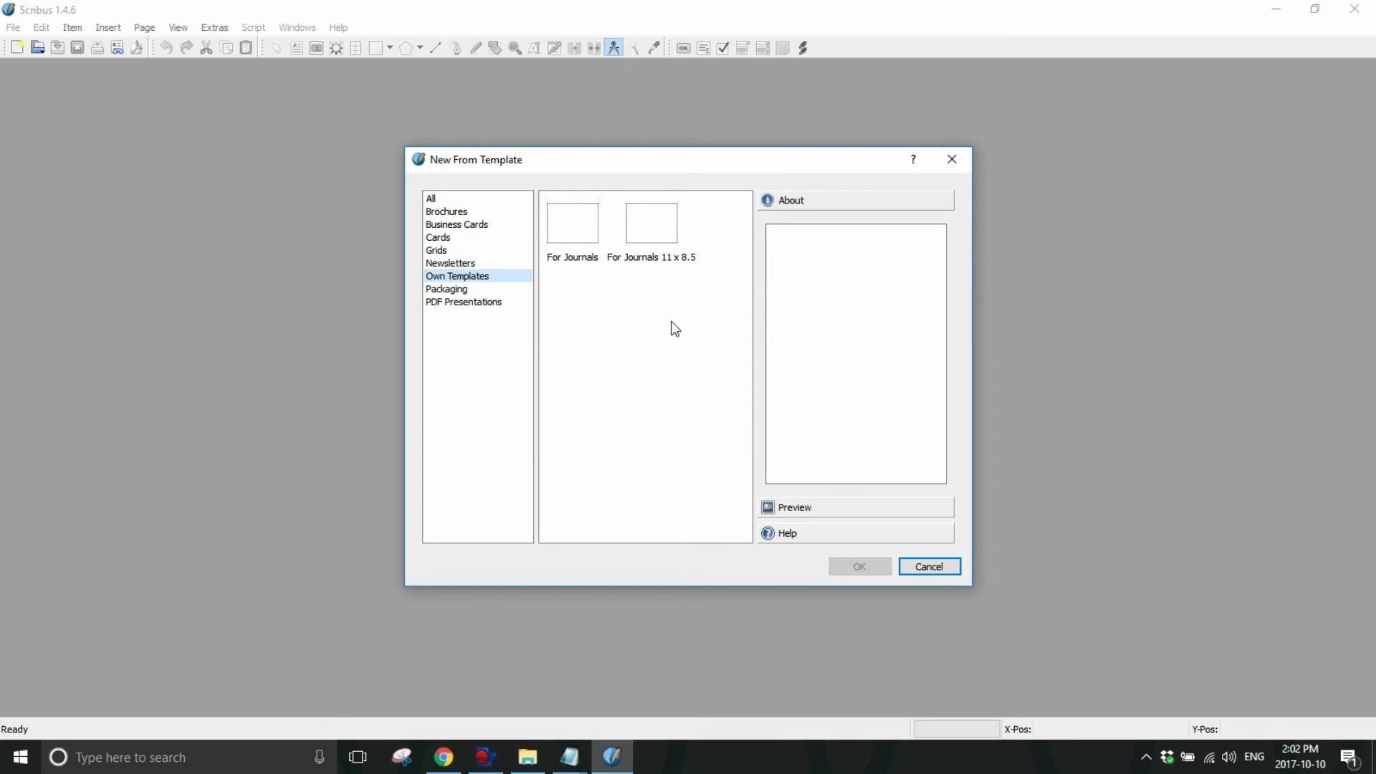
pyautogui.click(665, 234)
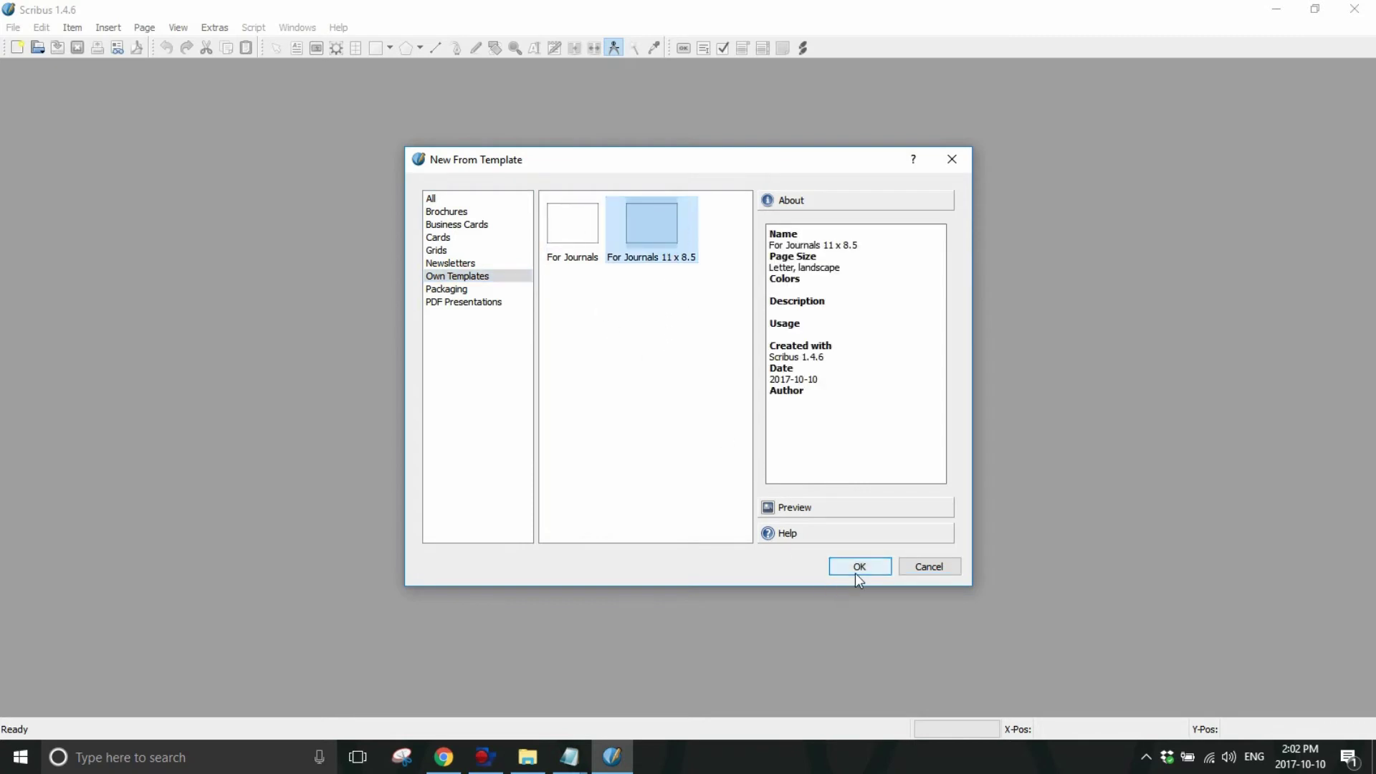
pyautogui.click(569, 226)
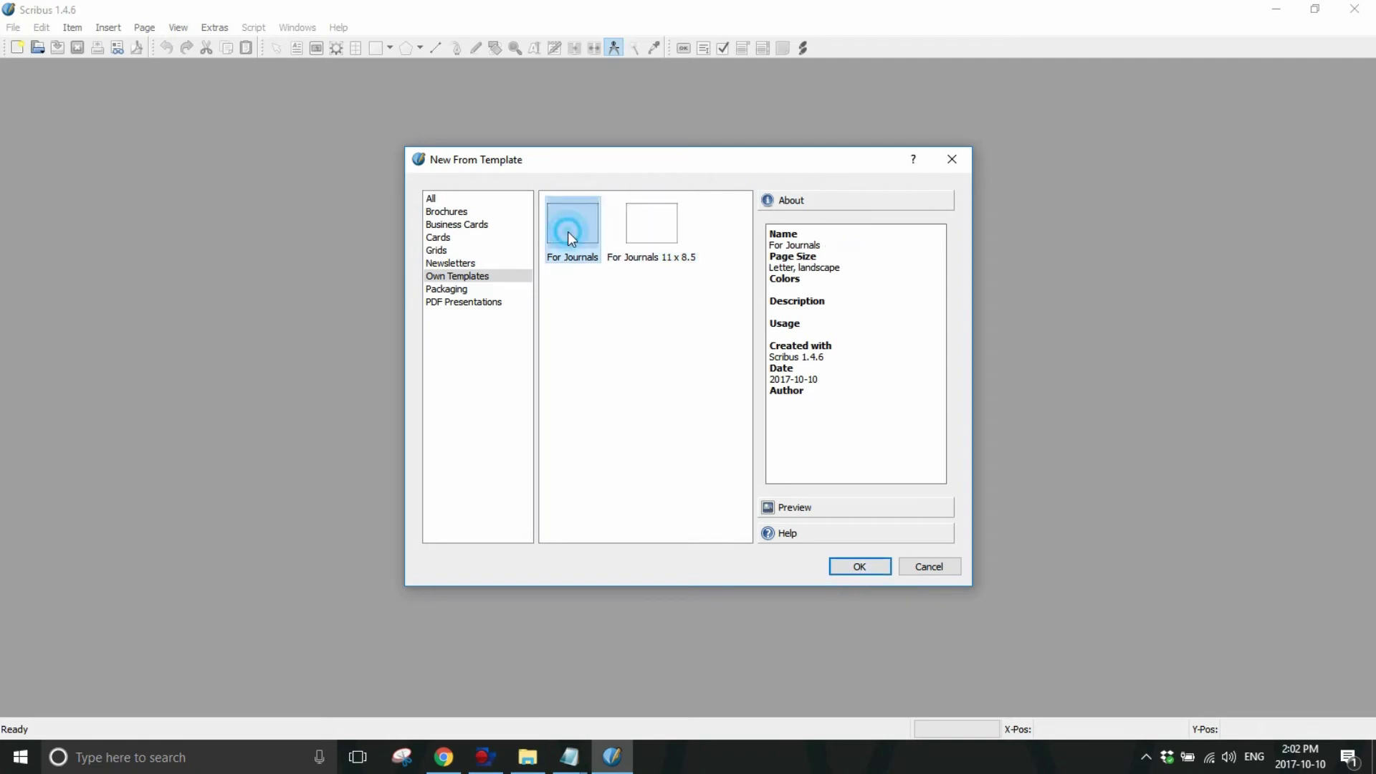
pyautogui.click(882, 574)
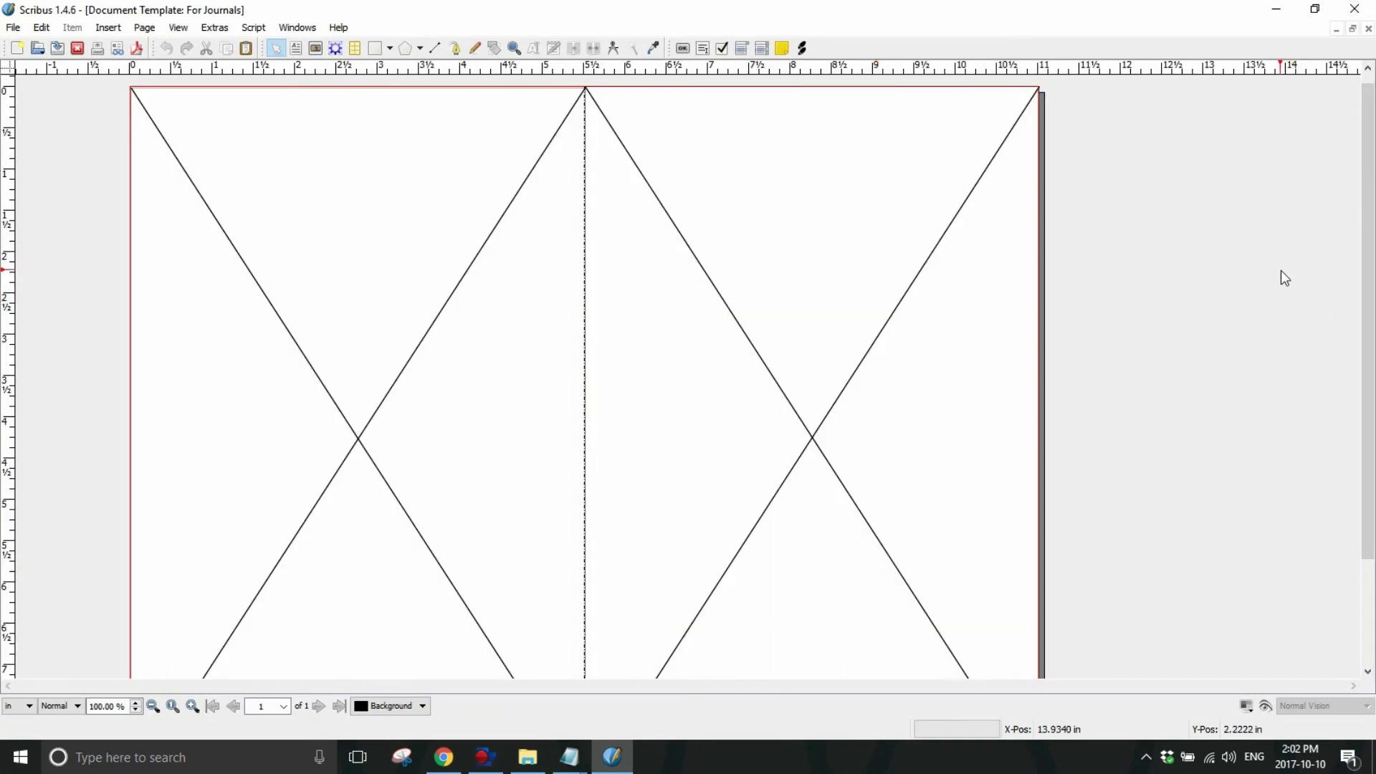
pyautogui.hotkey('ctrl', '0')
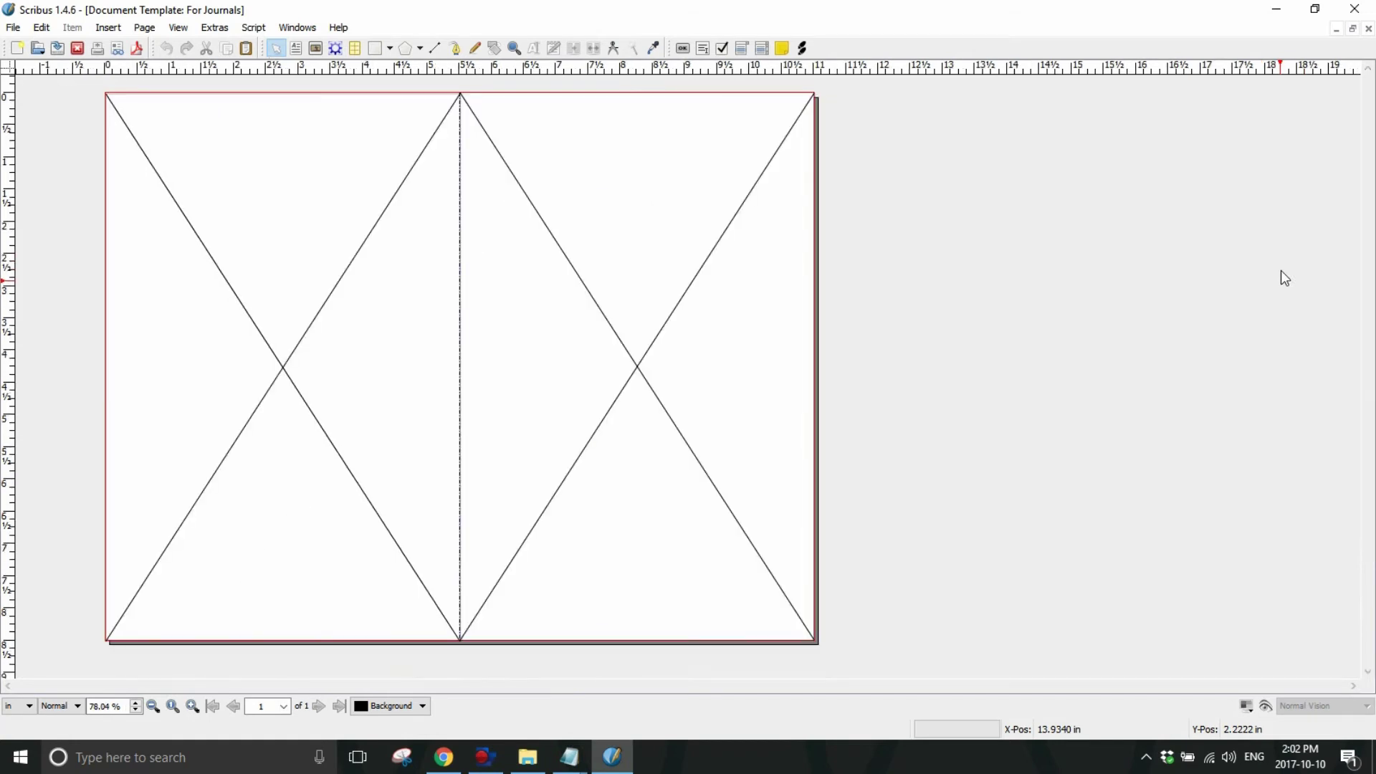
# - Load IMG_017.png from the my scanned images folder into the left image frame
pyautogui.click(304, 351)
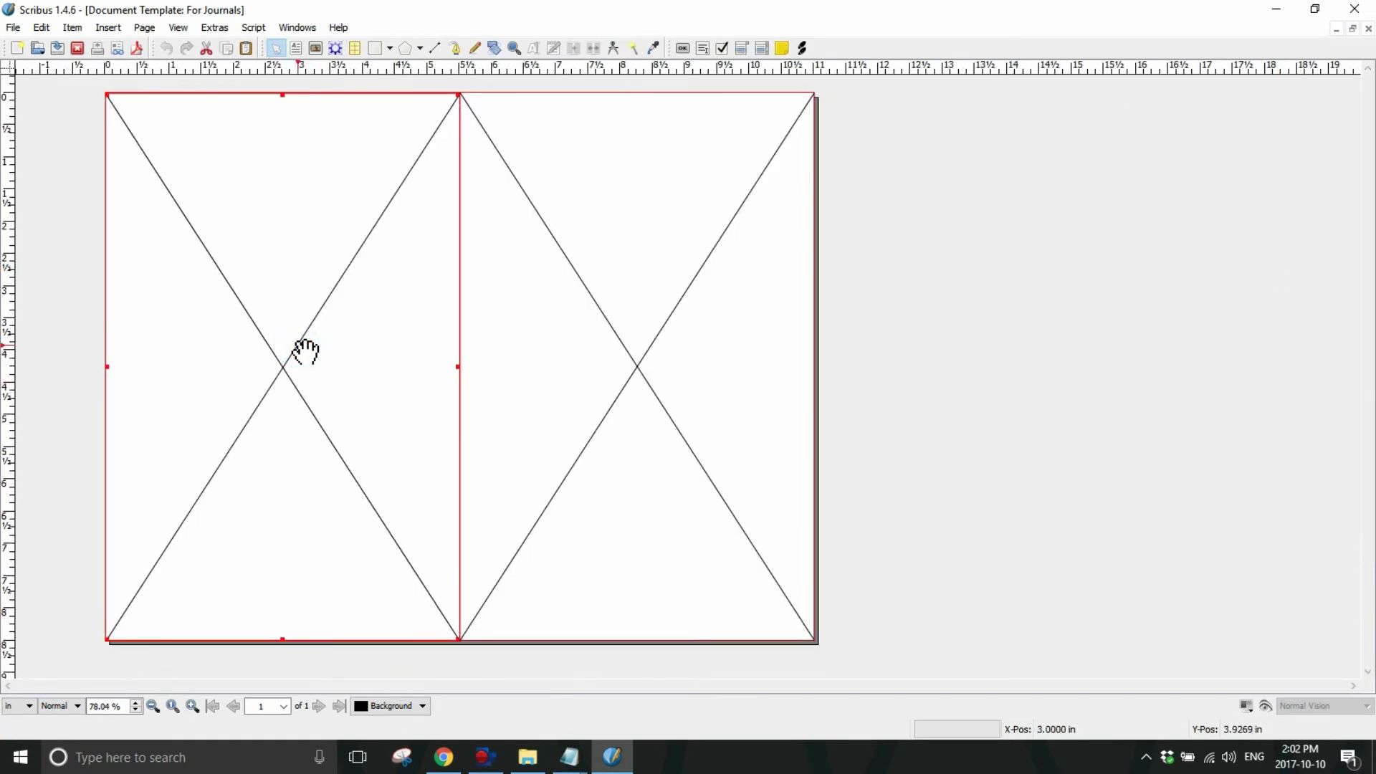
pyautogui.rightClick(248, 261)
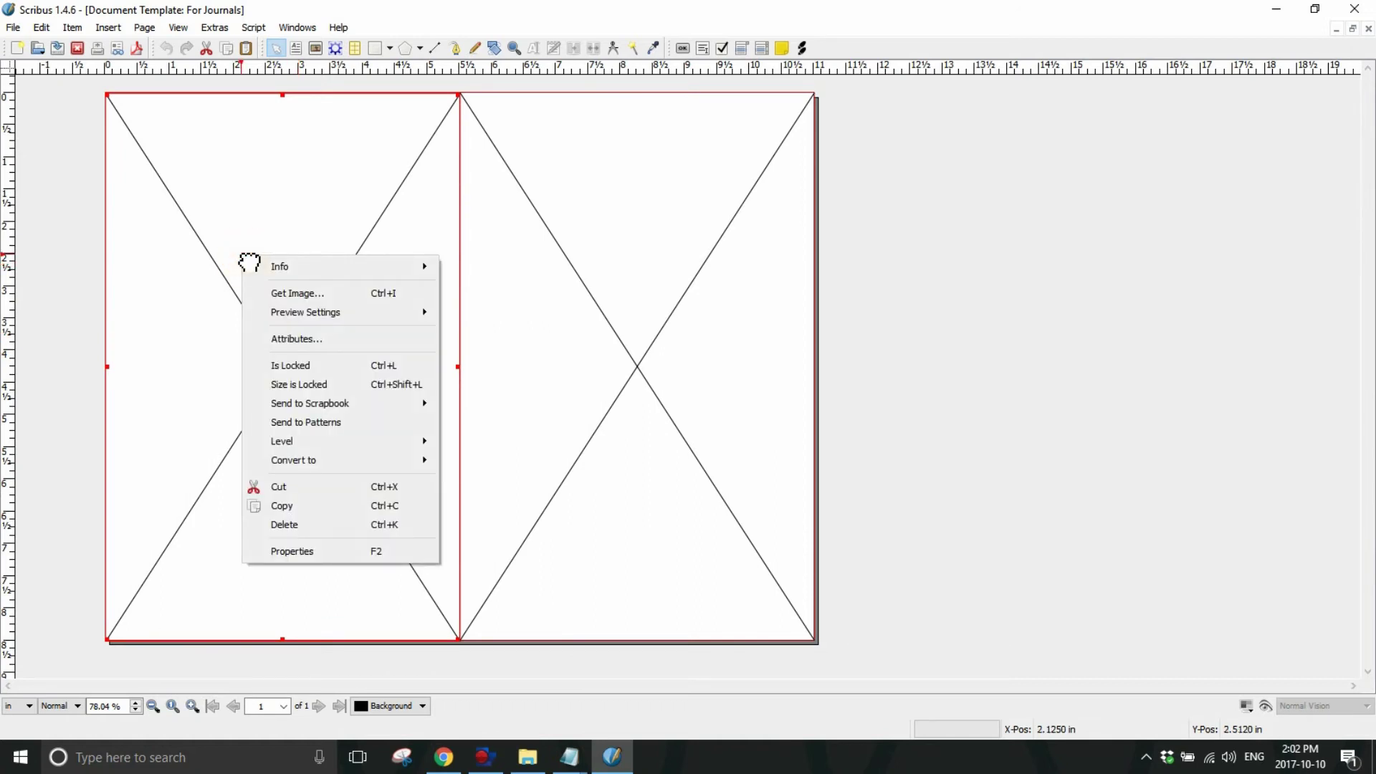
pyautogui.click(321, 294)
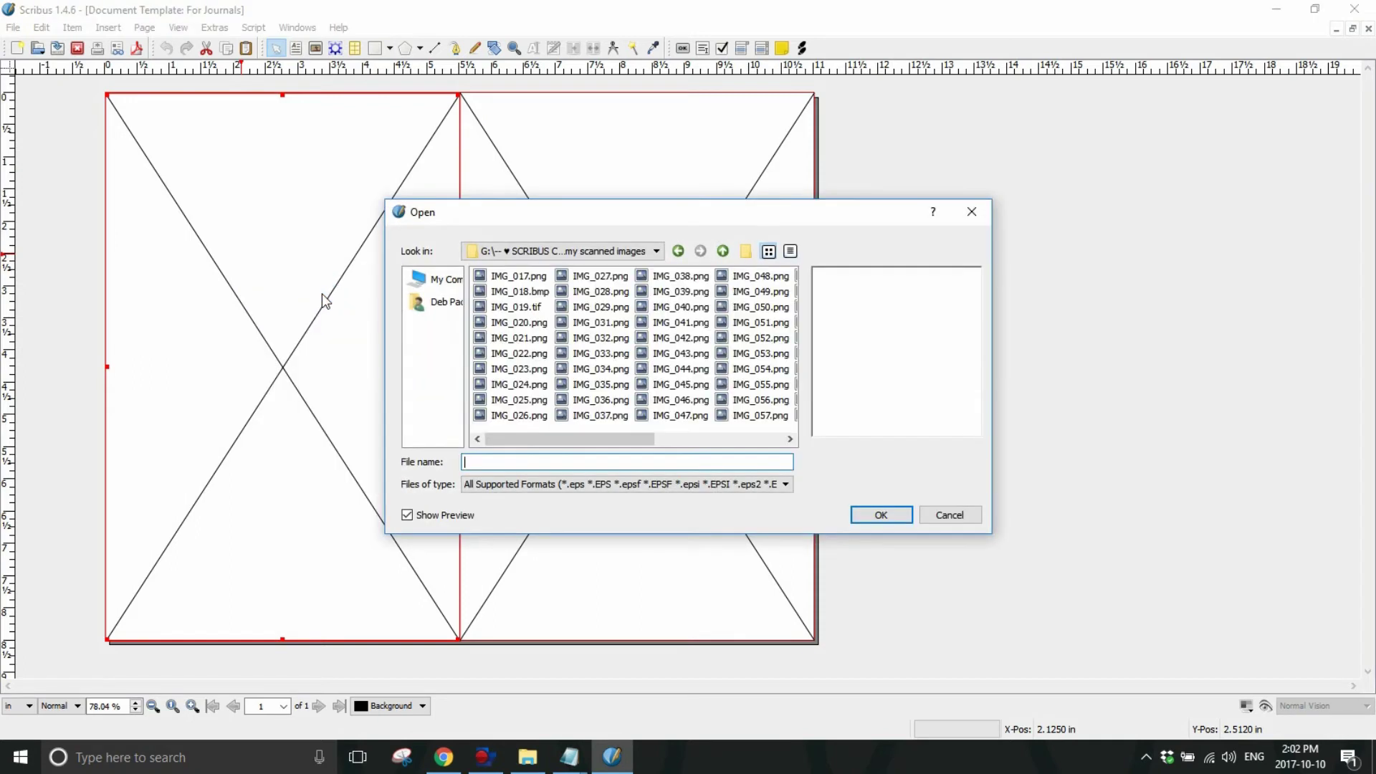
pyautogui.click(532, 280)
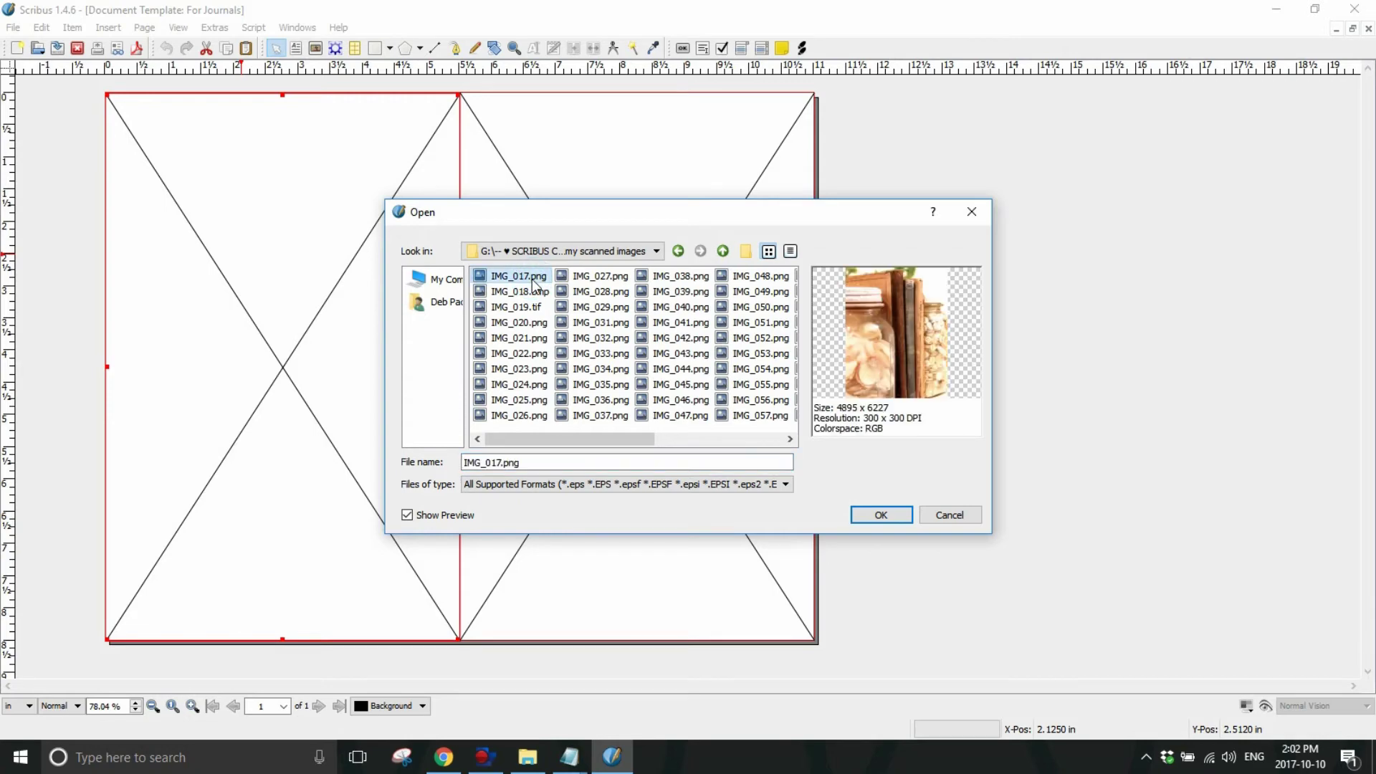
pyautogui.click(876, 514)
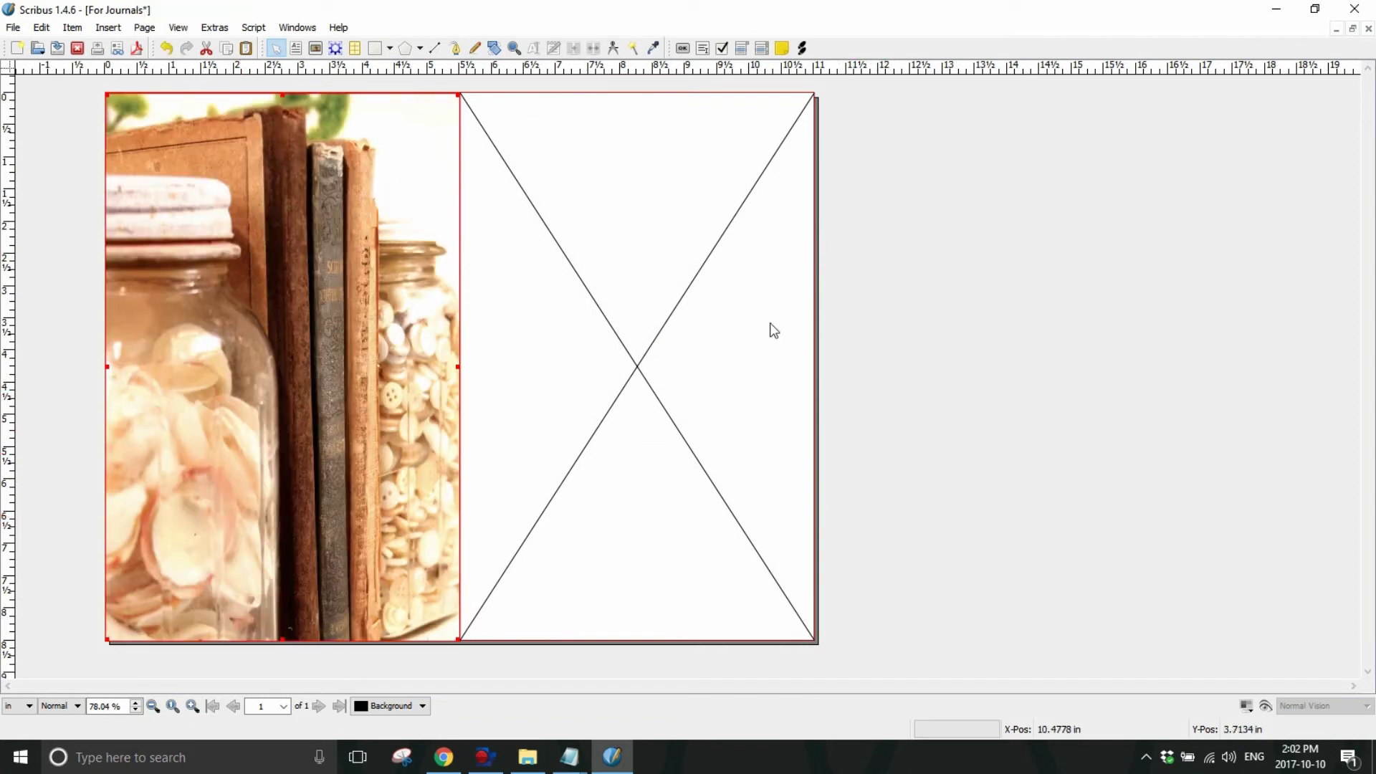
# - Load IMG_020.png from the my scanned images folder into the right image frame
pyautogui.rightClick(631, 337)
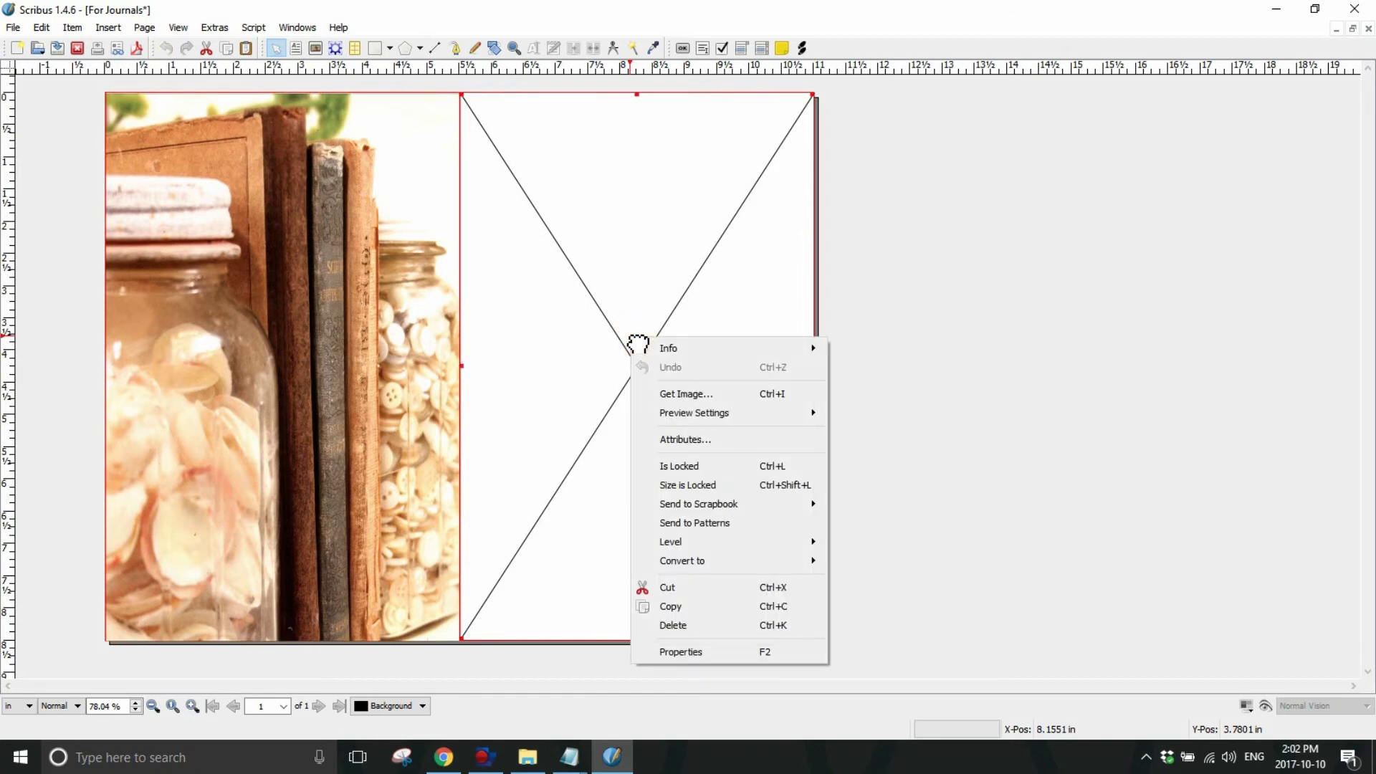
pyautogui.click(690, 393)
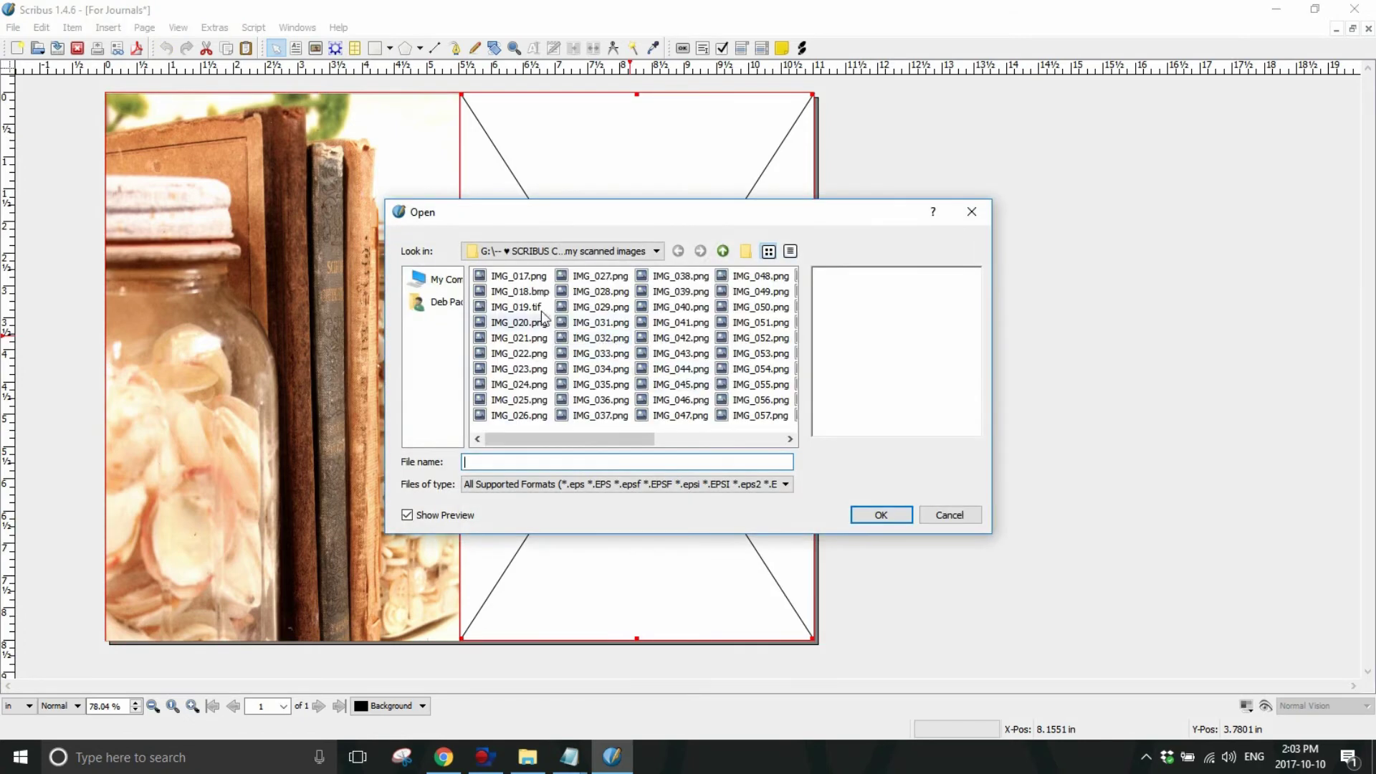
pyautogui.click(528, 295)
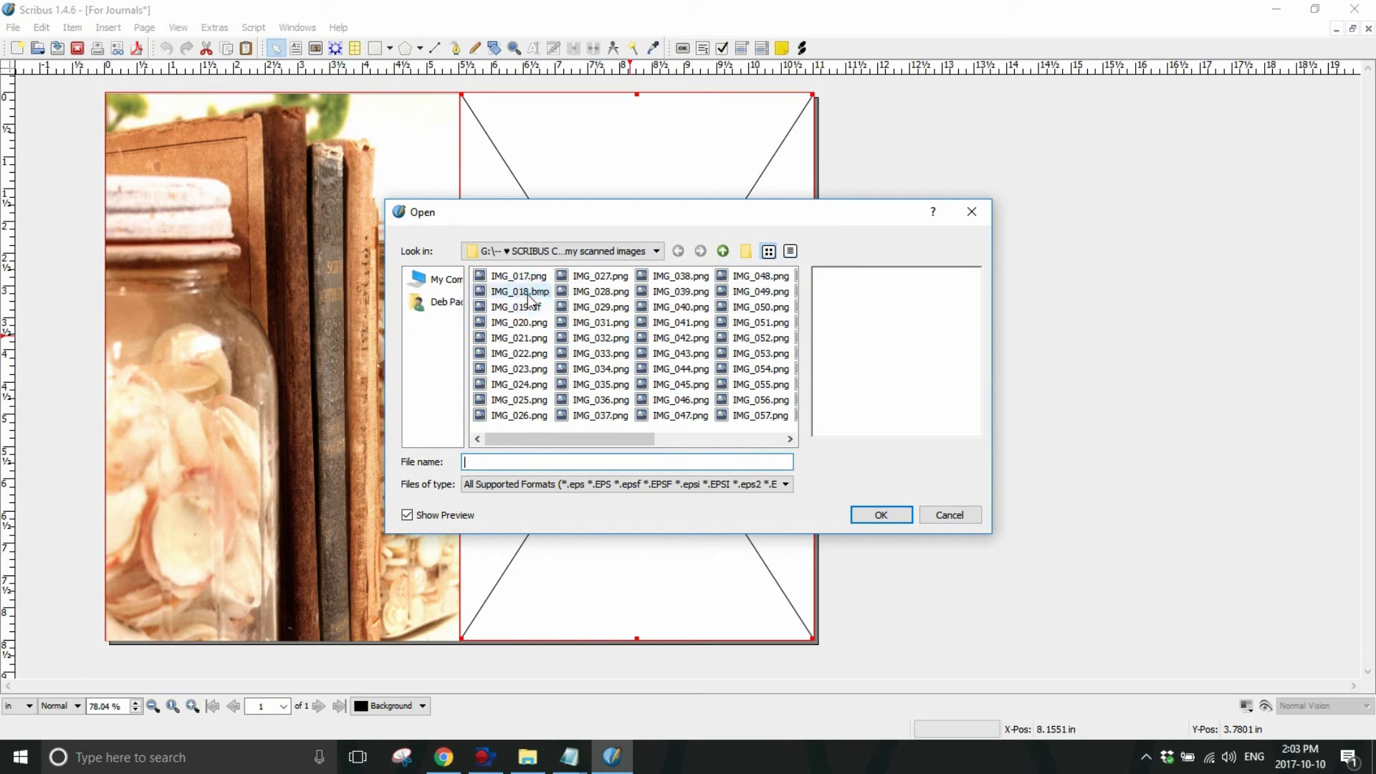
pyautogui.click(529, 298)
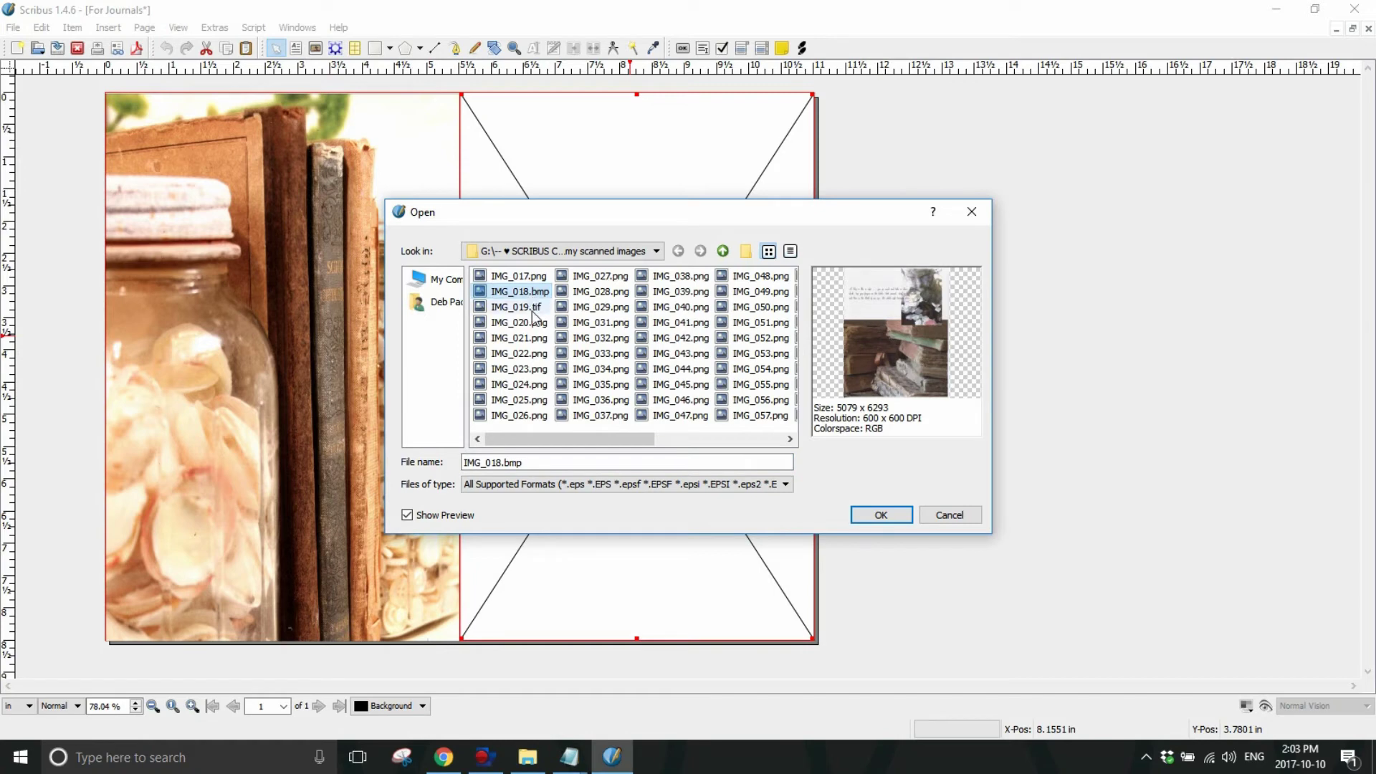
pyautogui.click(532, 311)
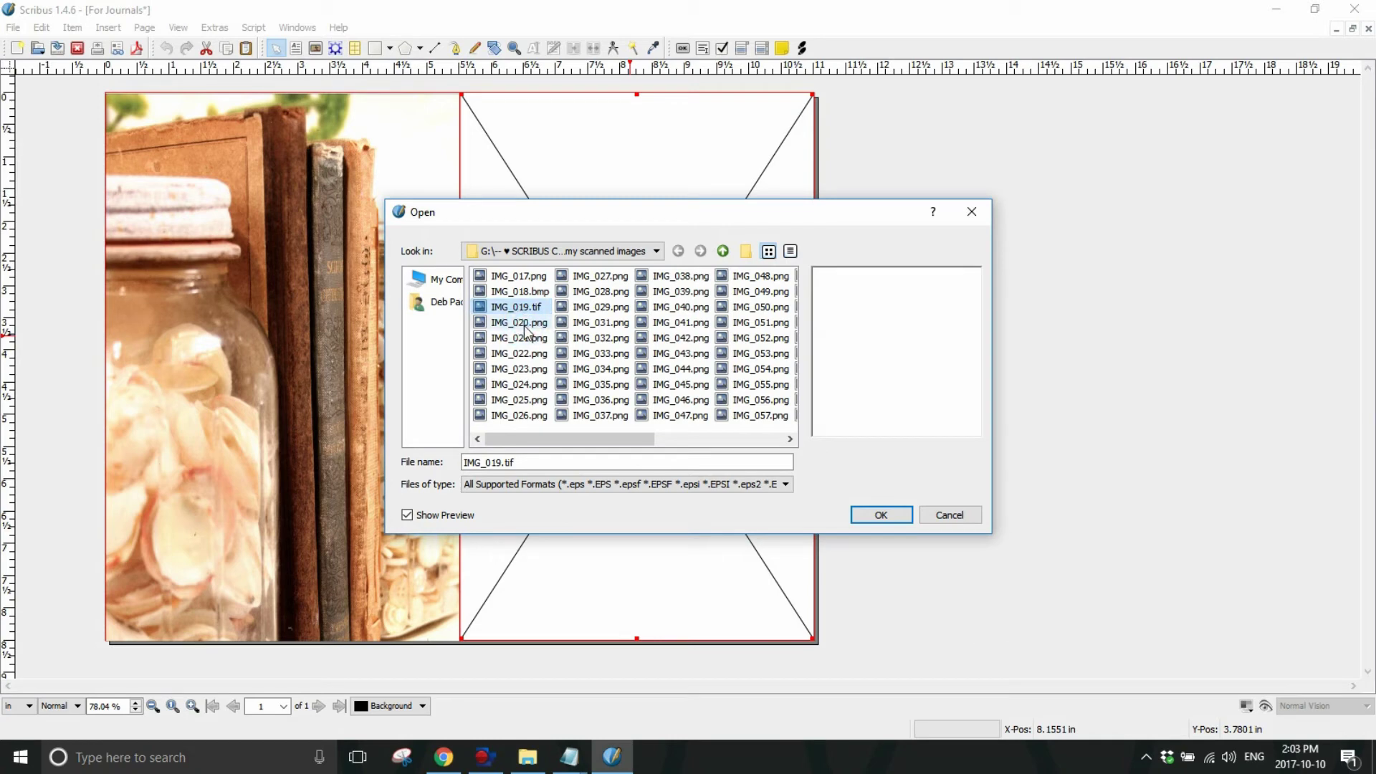
pyautogui.click(524, 324)
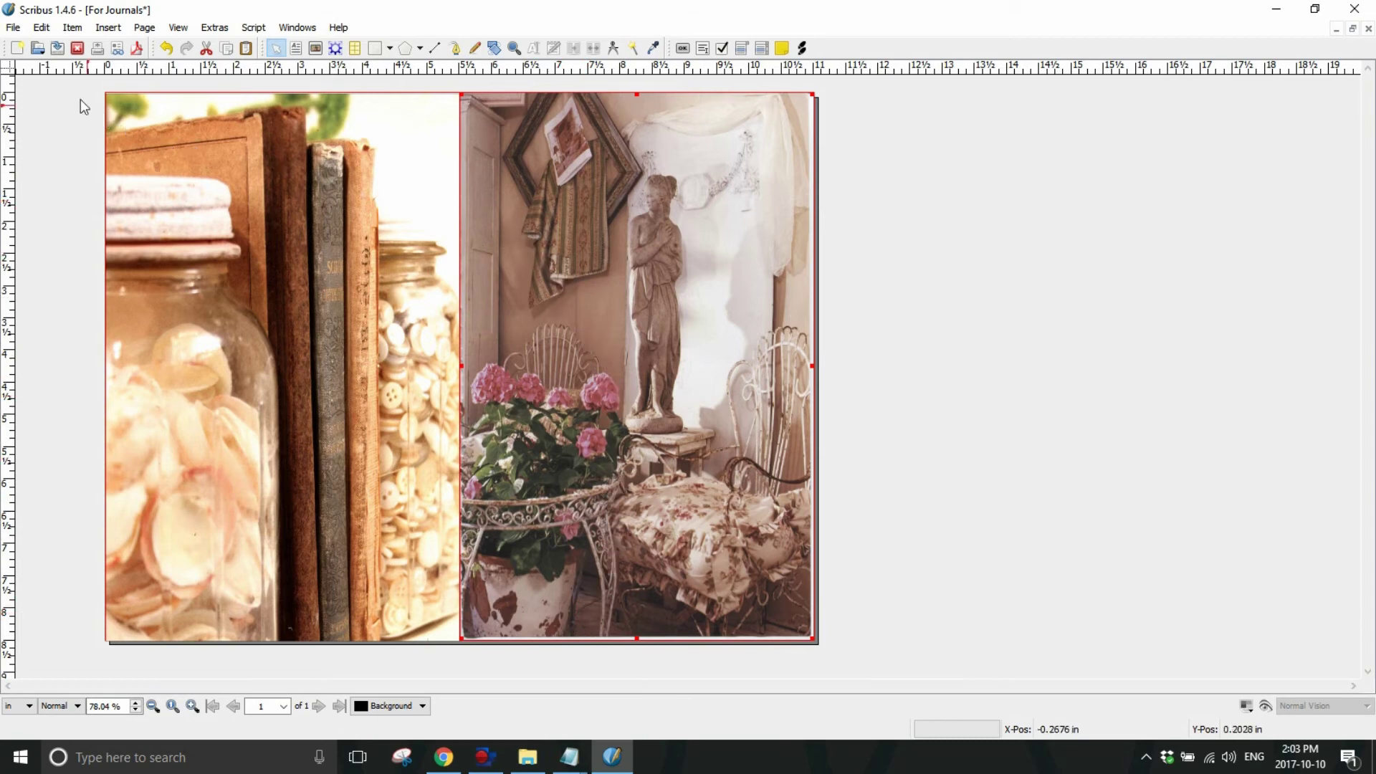
# - Open the print preview of the page and enlarge its window so both images fit
pyautogui.click(13, 29)
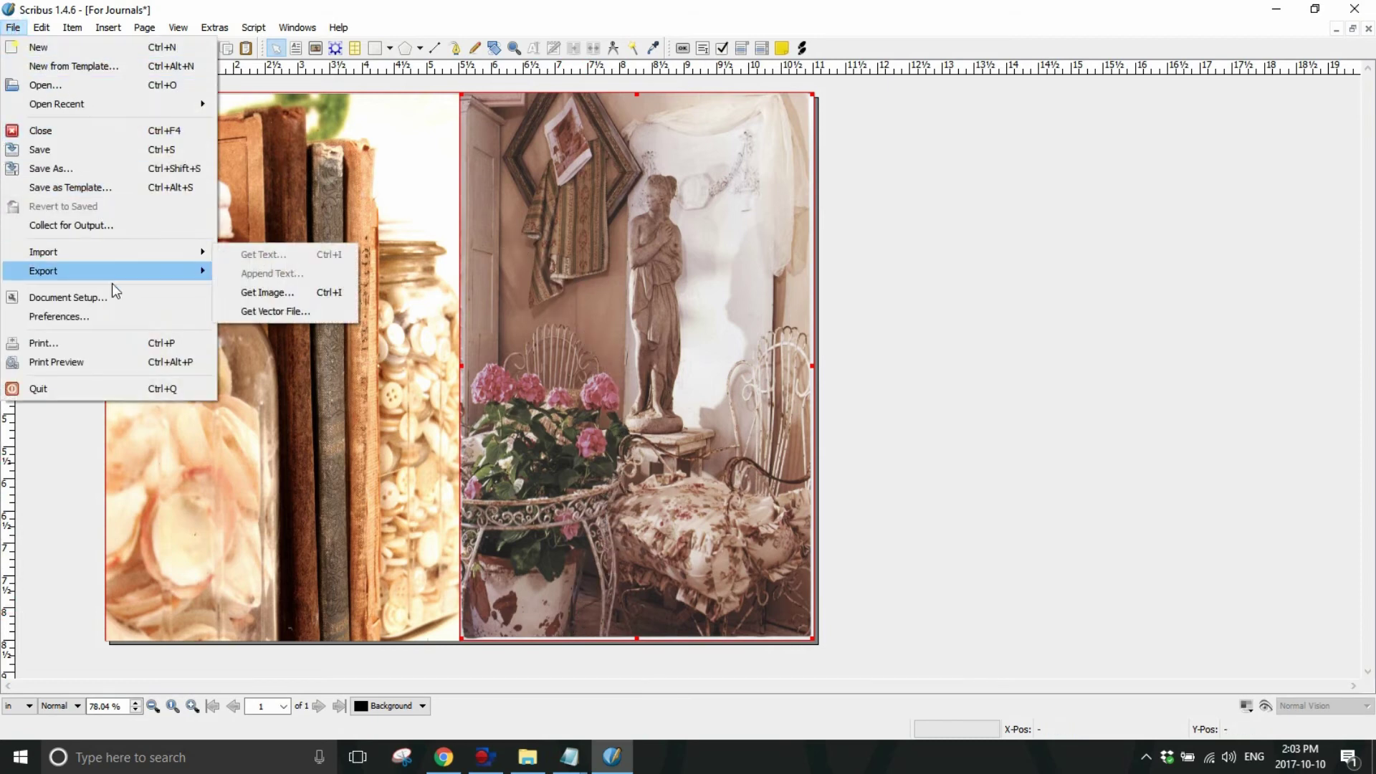
pyautogui.click(96, 361)
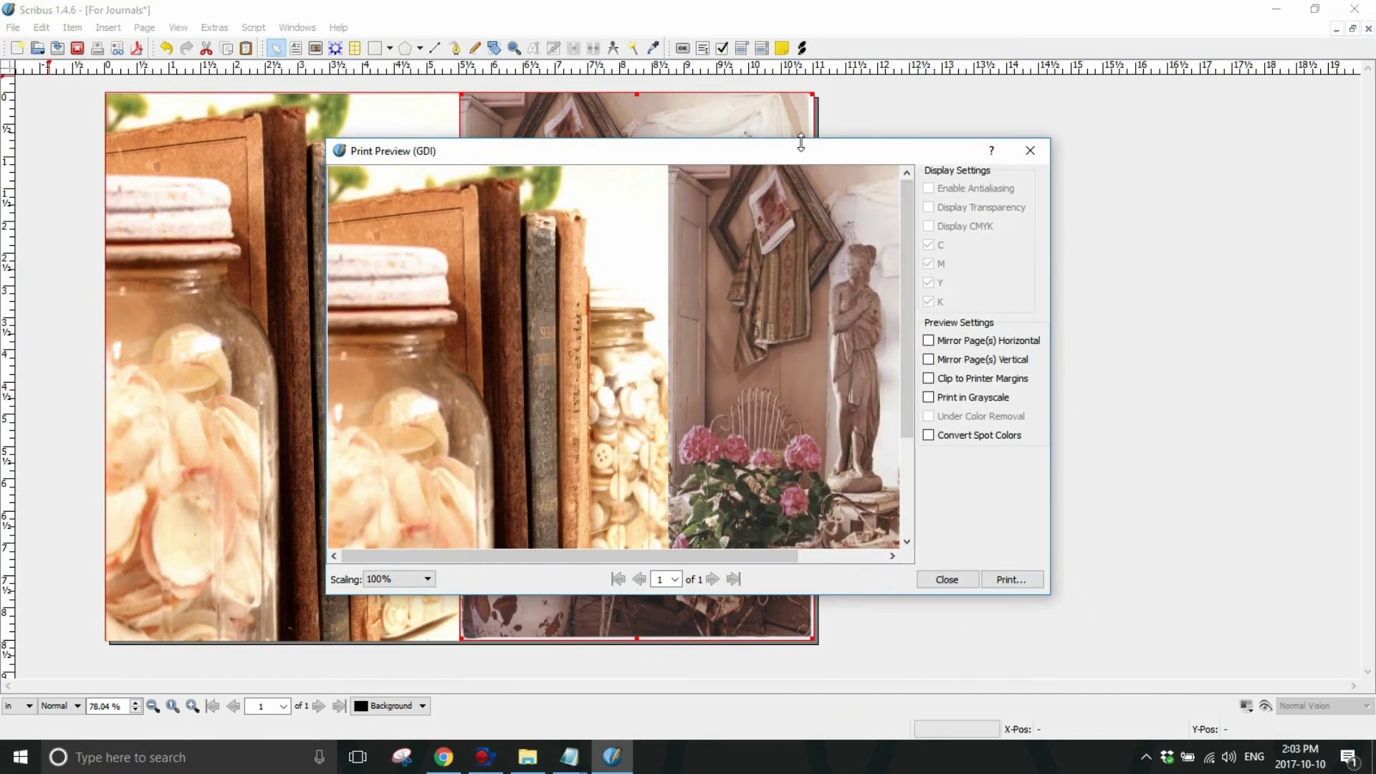
pyautogui.moveTo(802, 143); pyautogui.dragTo(786, 19)
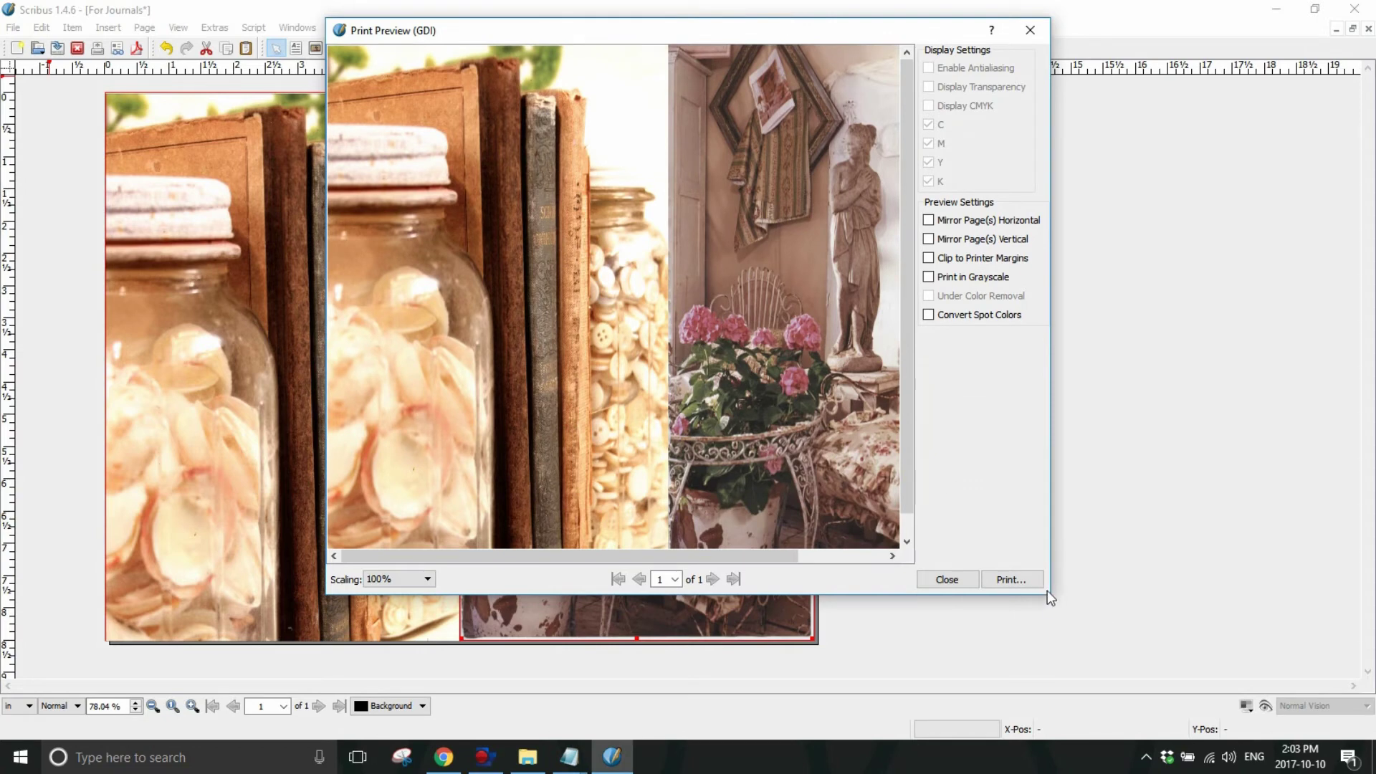
pyautogui.moveTo(1049, 595); pyautogui.dragTo(1205, 700)
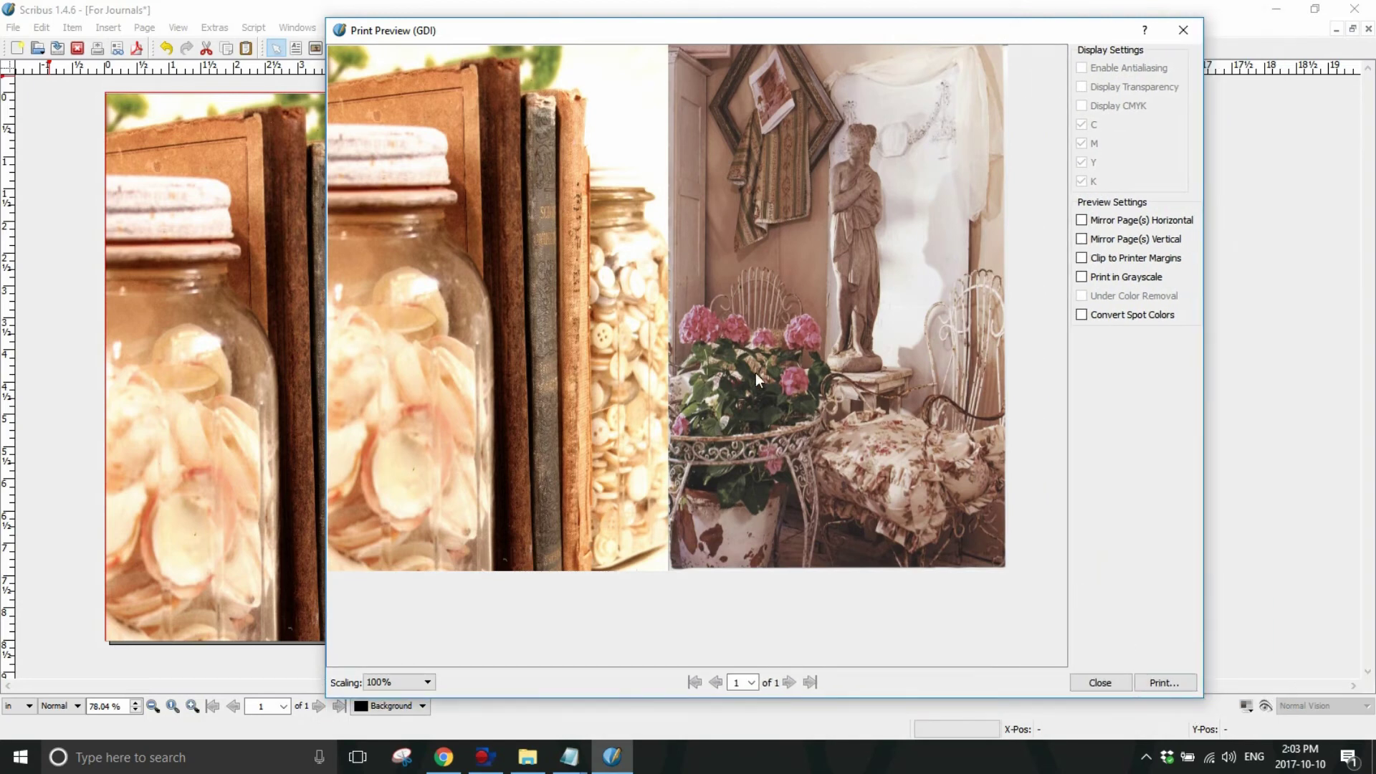
# - Set the preview scaling to 150%, widen the preview window and examine the lower part of both images
pyautogui.click(430, 682)
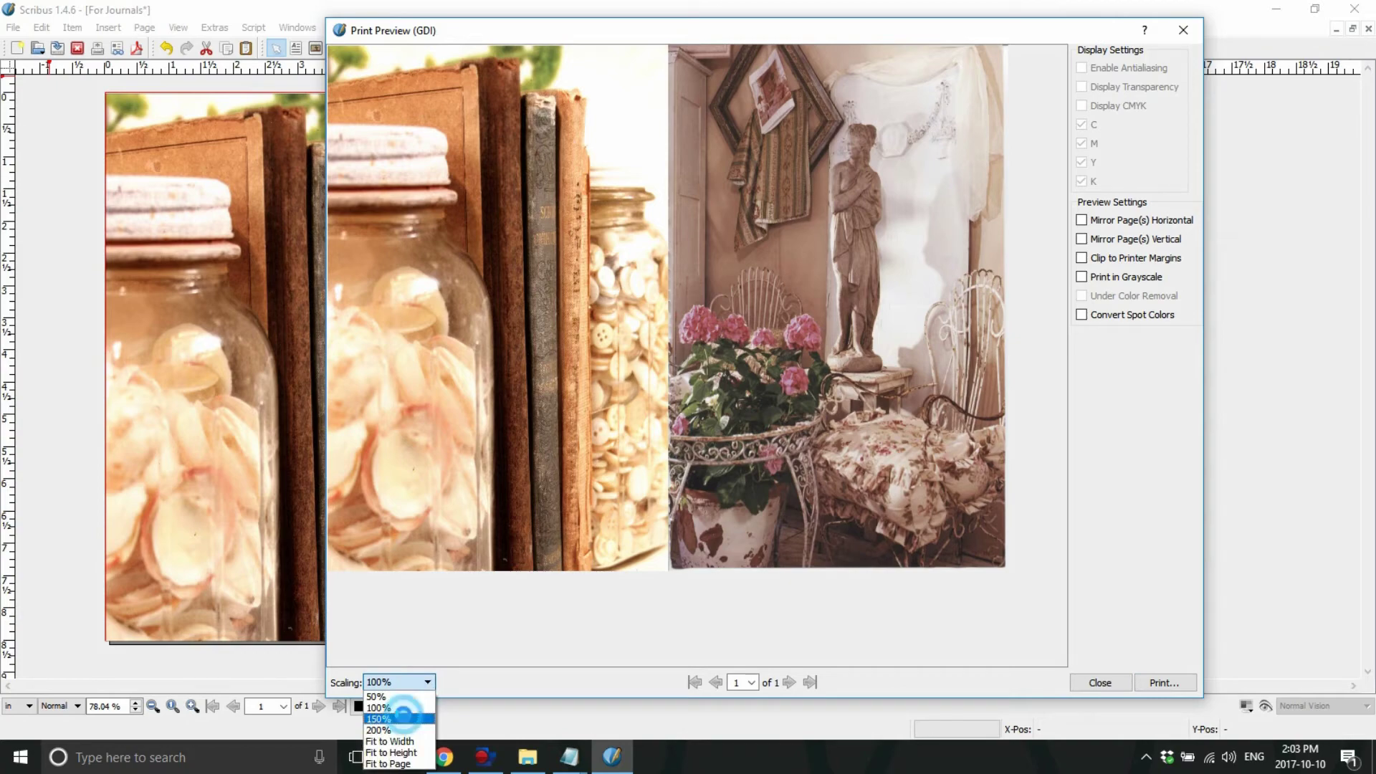
pyautogui.click(403, 717)
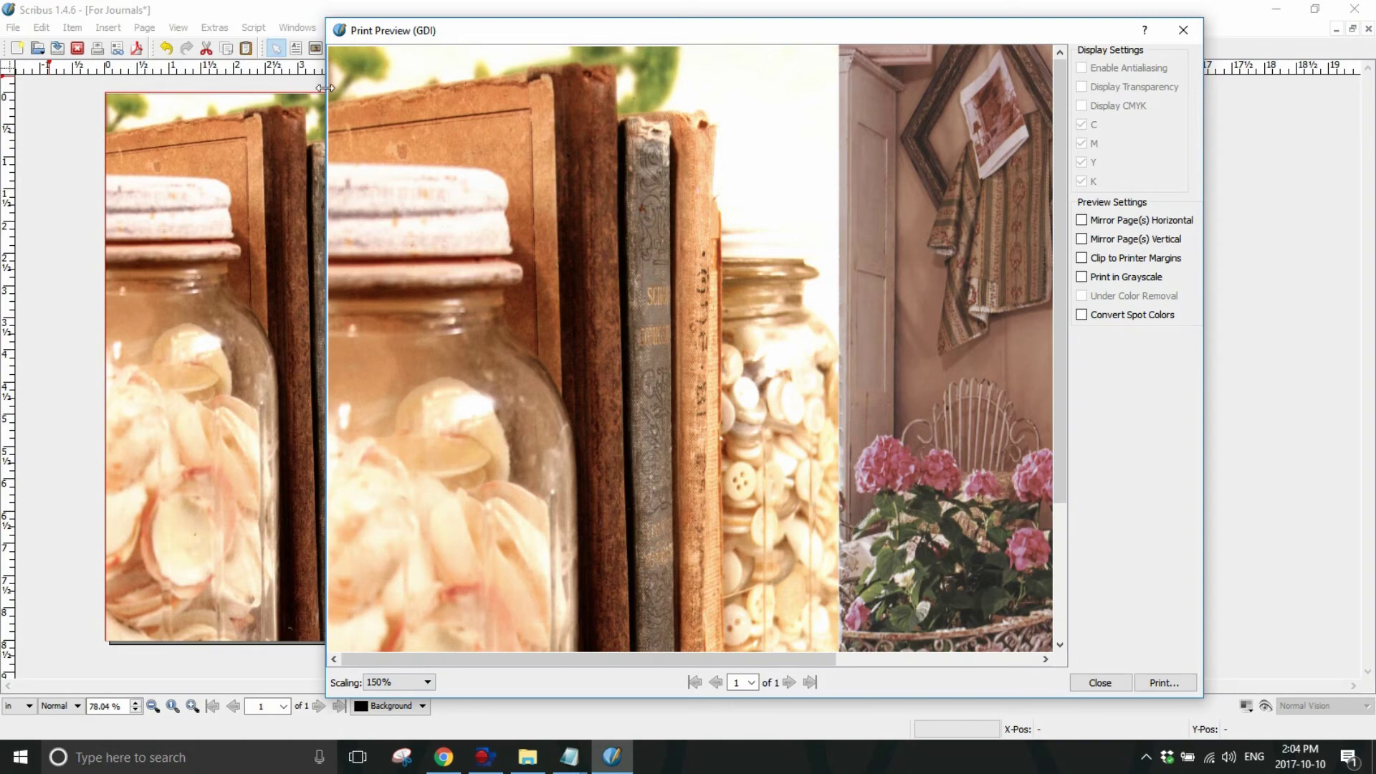
pyautogui.moveTo(325, 87); pyautogui.dragTo(62, 90)
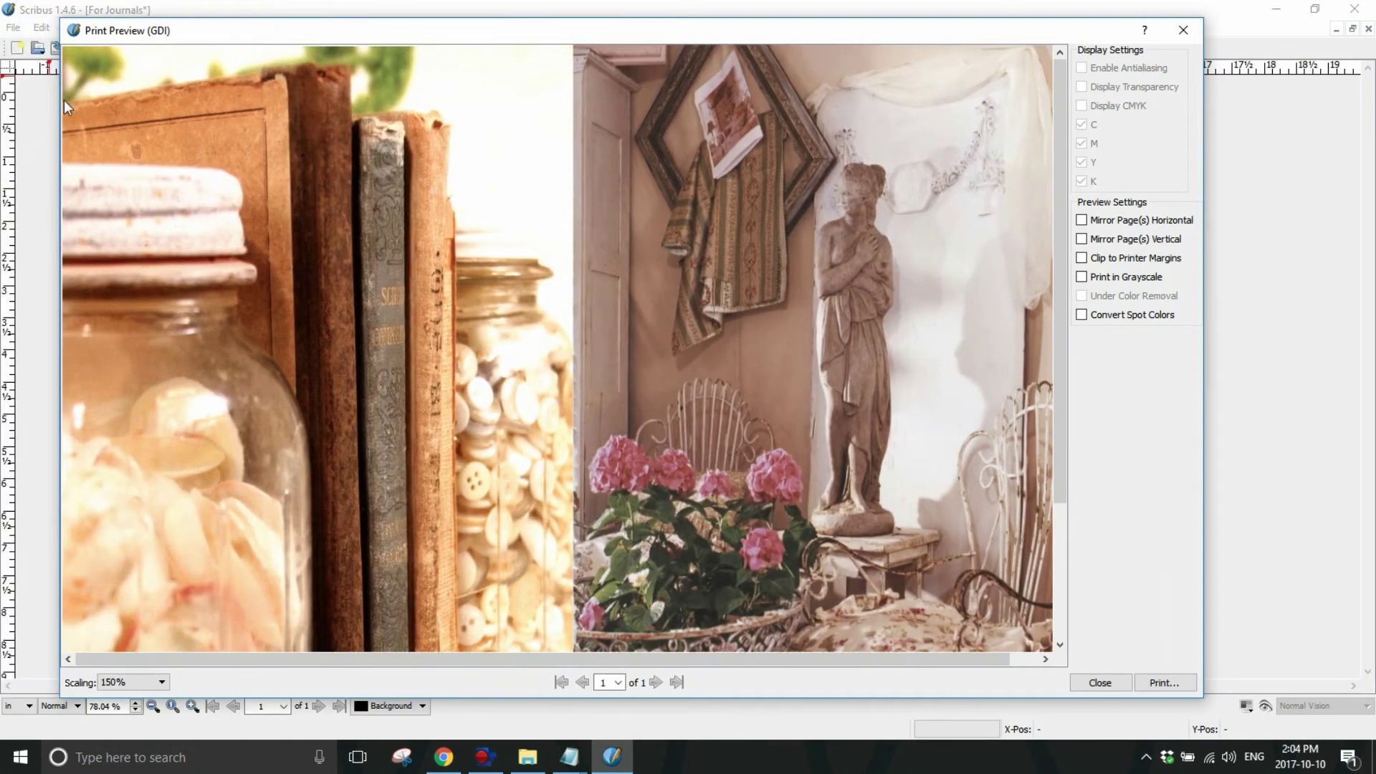
pyautogui.click(1059, 164)
pyautogui.moveTo(1061, 84); pyautogui.dragTo(1064, 362)
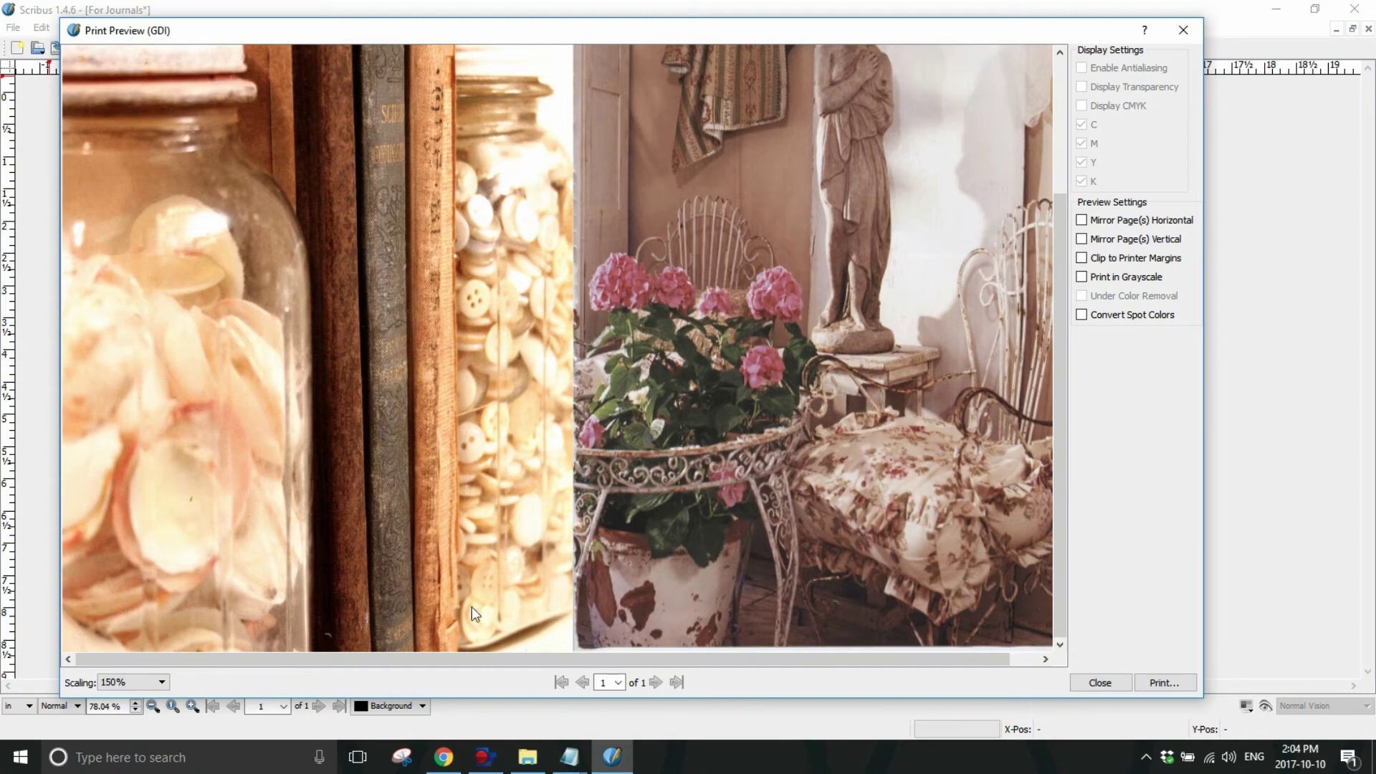
# - Close the print preview and widen the left image frame slightly at its inner edge so it overlaps the right frame
pyautogui.click(1100, 682)
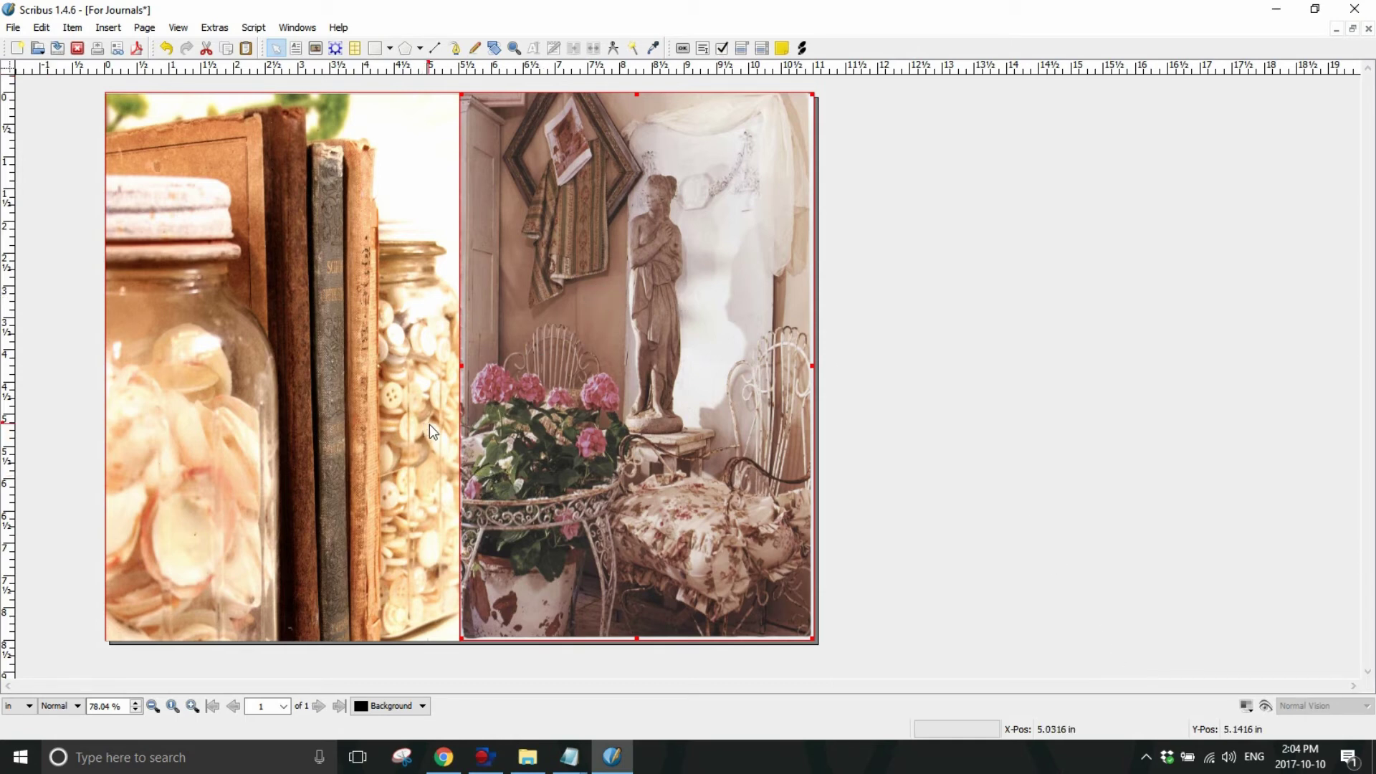
pyautogui.click(292, 267)
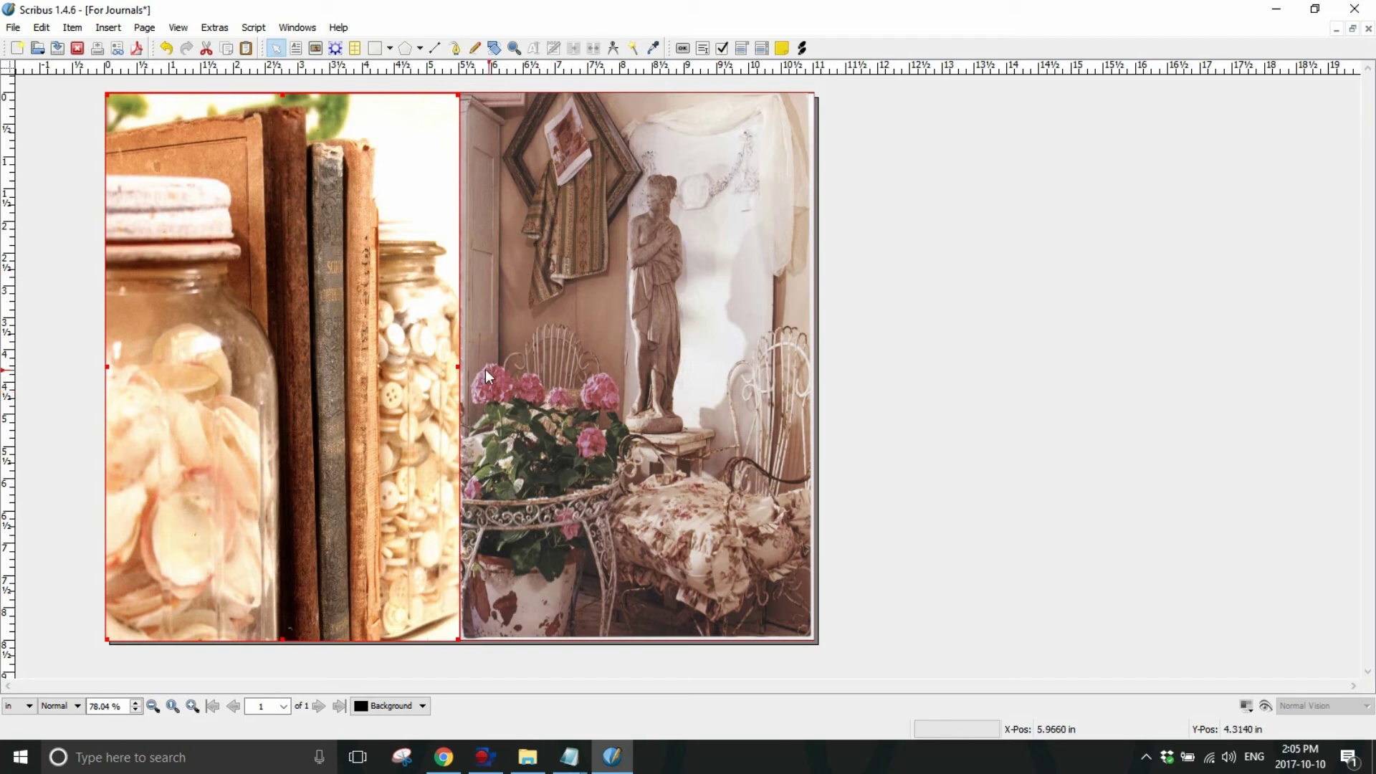
pyautogui.moveTo(458, 367); pyautogui.dragTo(464, 368)
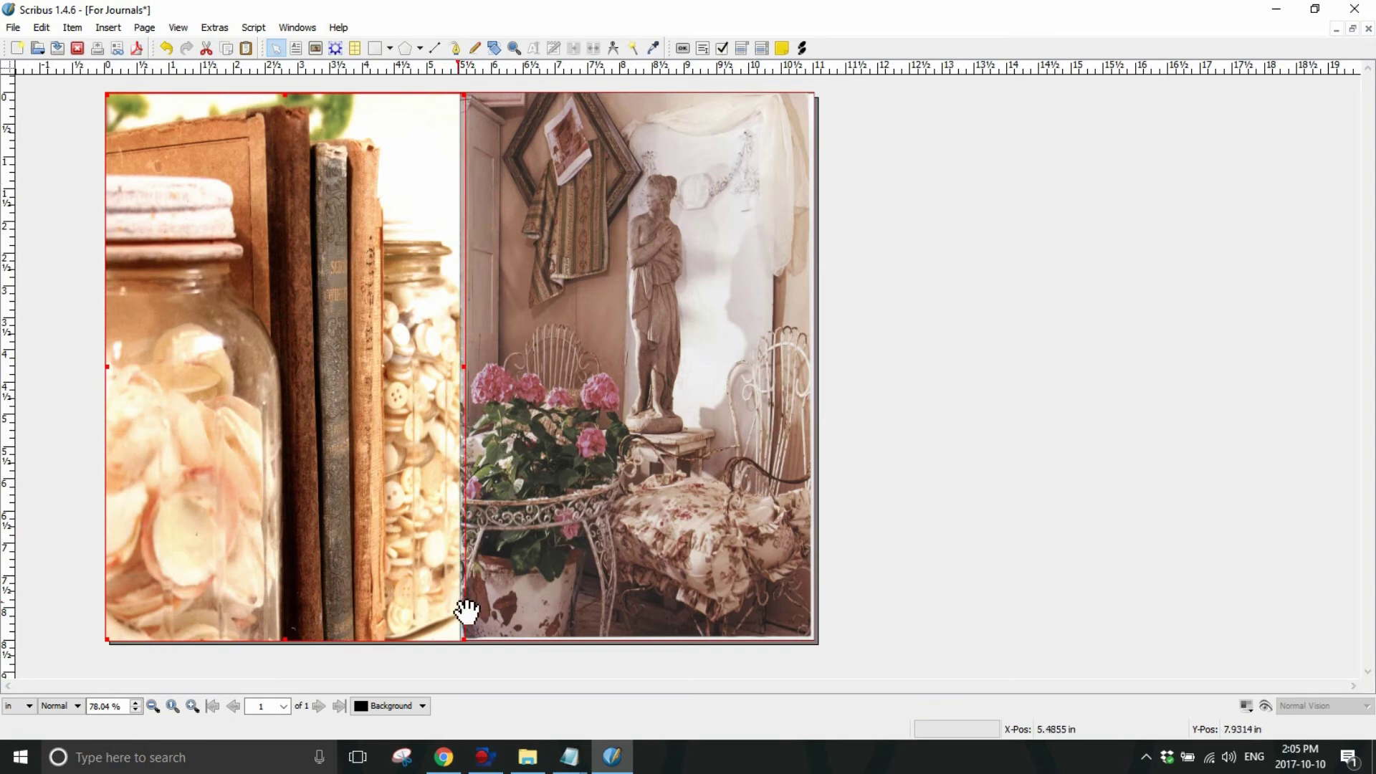
# - Extend the right image frame slightly past the page's bottom and outer edges, and the left frame slightly past the bottom edge
pyautogui.click(622, 570)
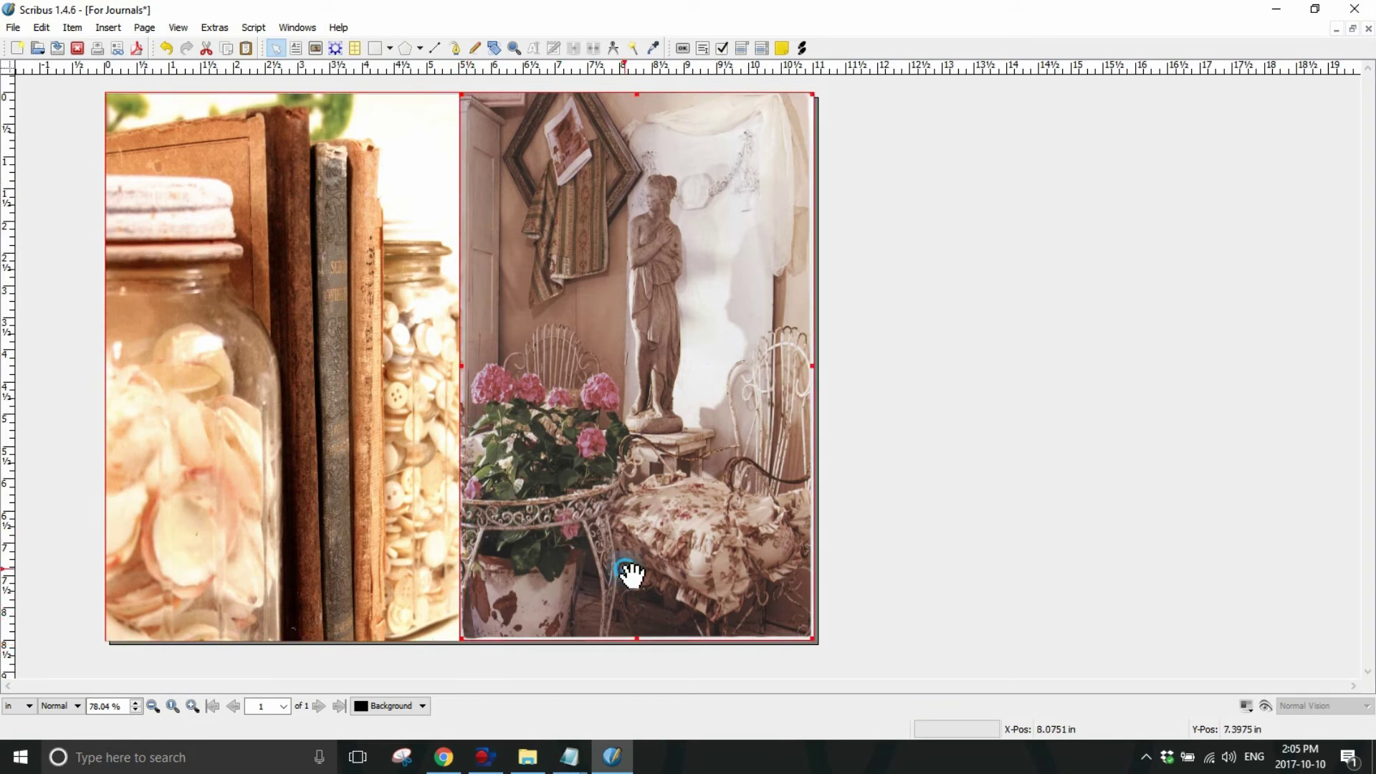
pyautogui.moveTo(637, 636); pyautogui.dragTo(639, 666)
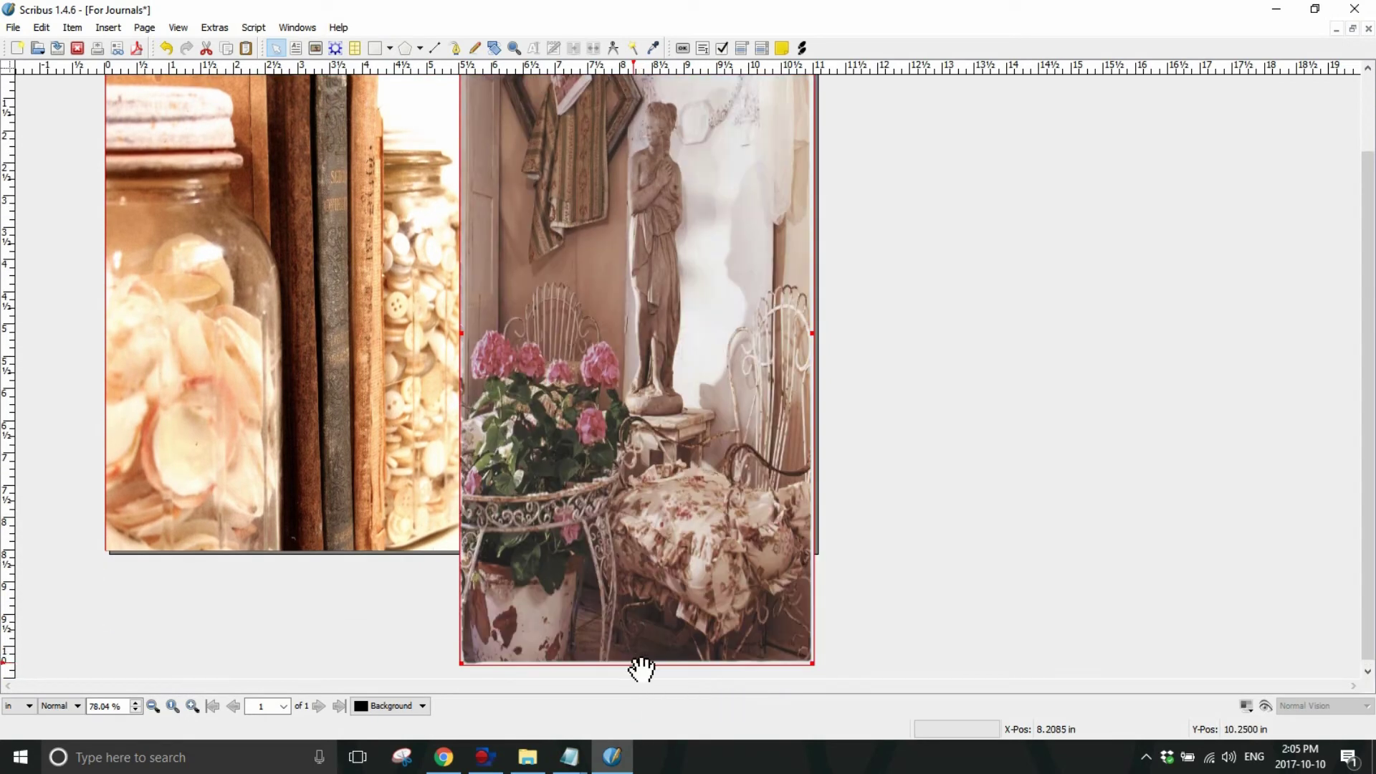
pyautogui.moveTo(639, 665); pyautogui.dragTo(643, 546)
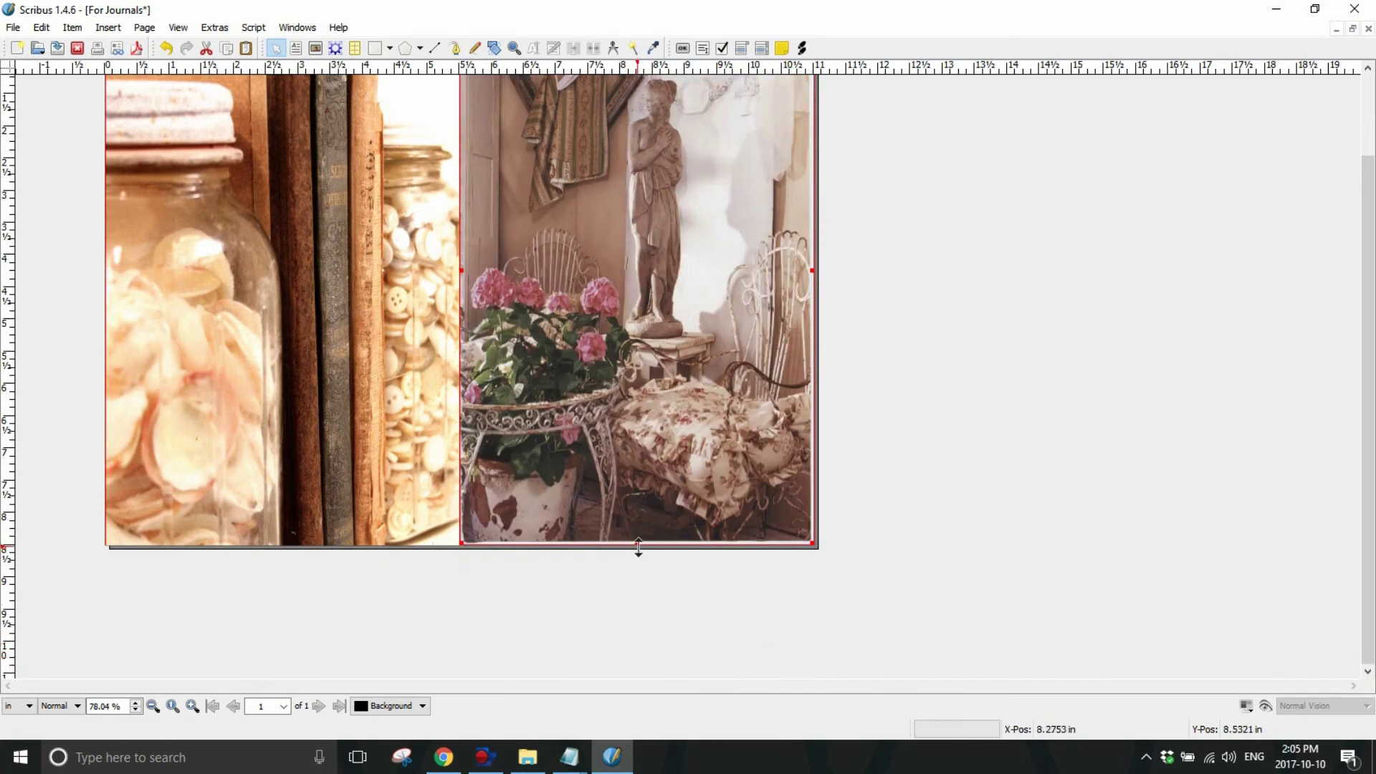
pyautogui.moveTo(638, 546); pyautogui.dragTo(639, 556)
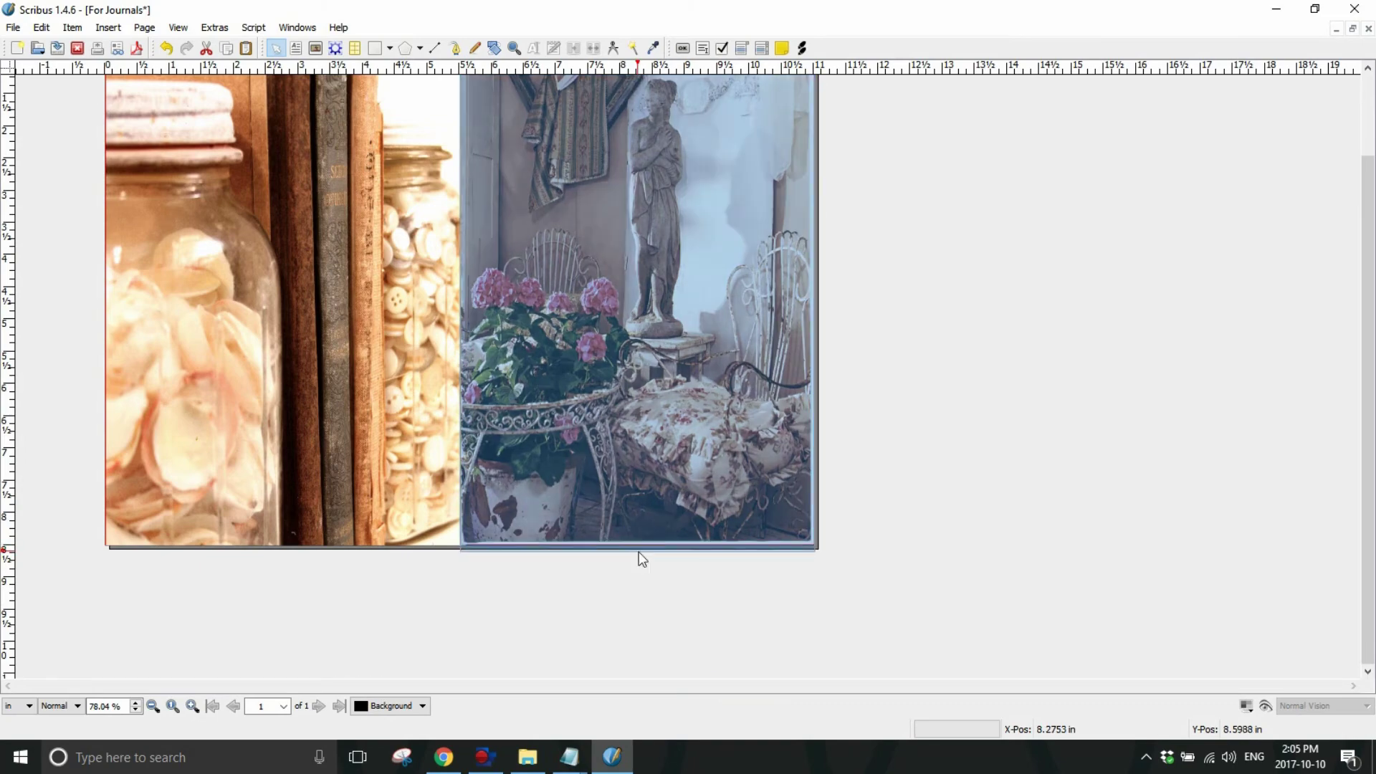
pyautogui.scroll(3, 861, 447)
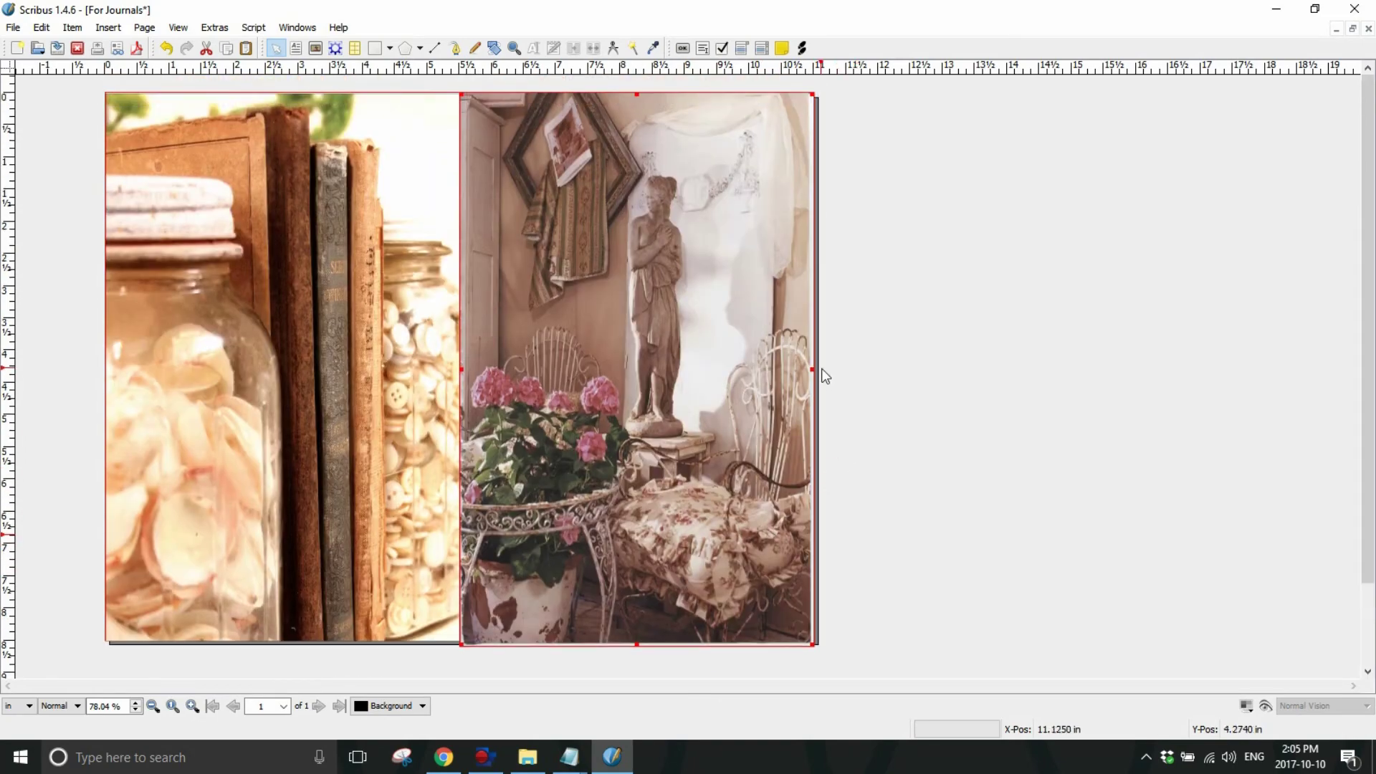
pyautogui.moveTo(814, 367); pyautogui.dragTo(820, 367)
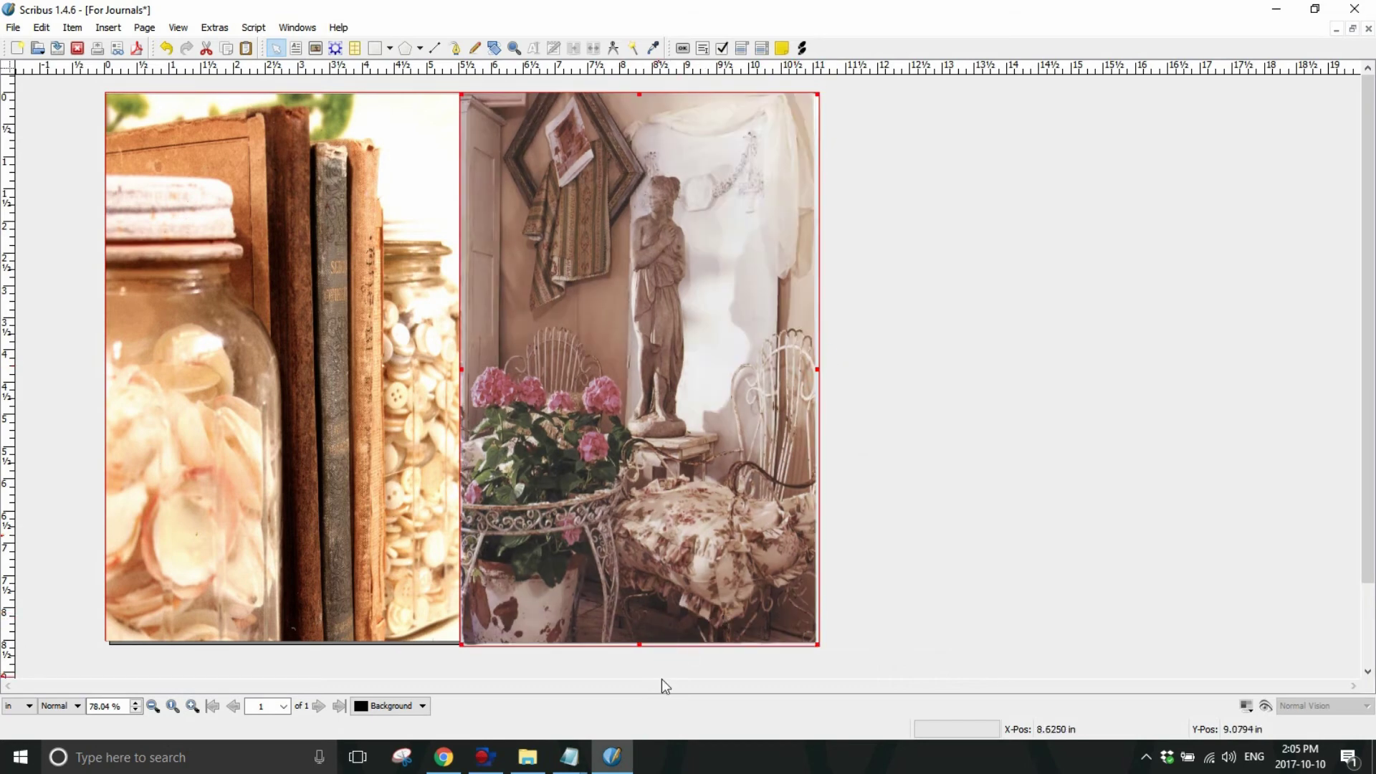
pyautogui.click(329, 533)
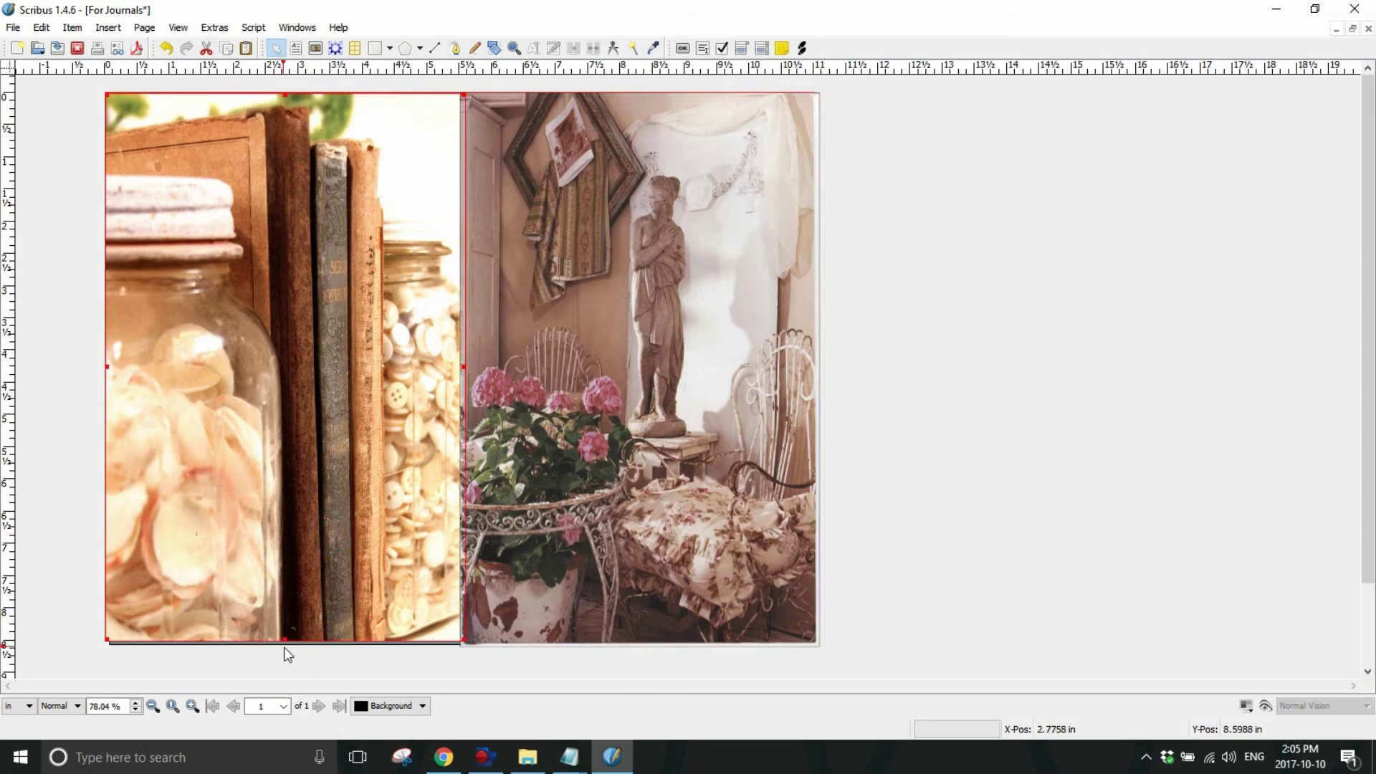
pyautogui.moveTo(283, 644); pyautogui.dragTo(285, 645)
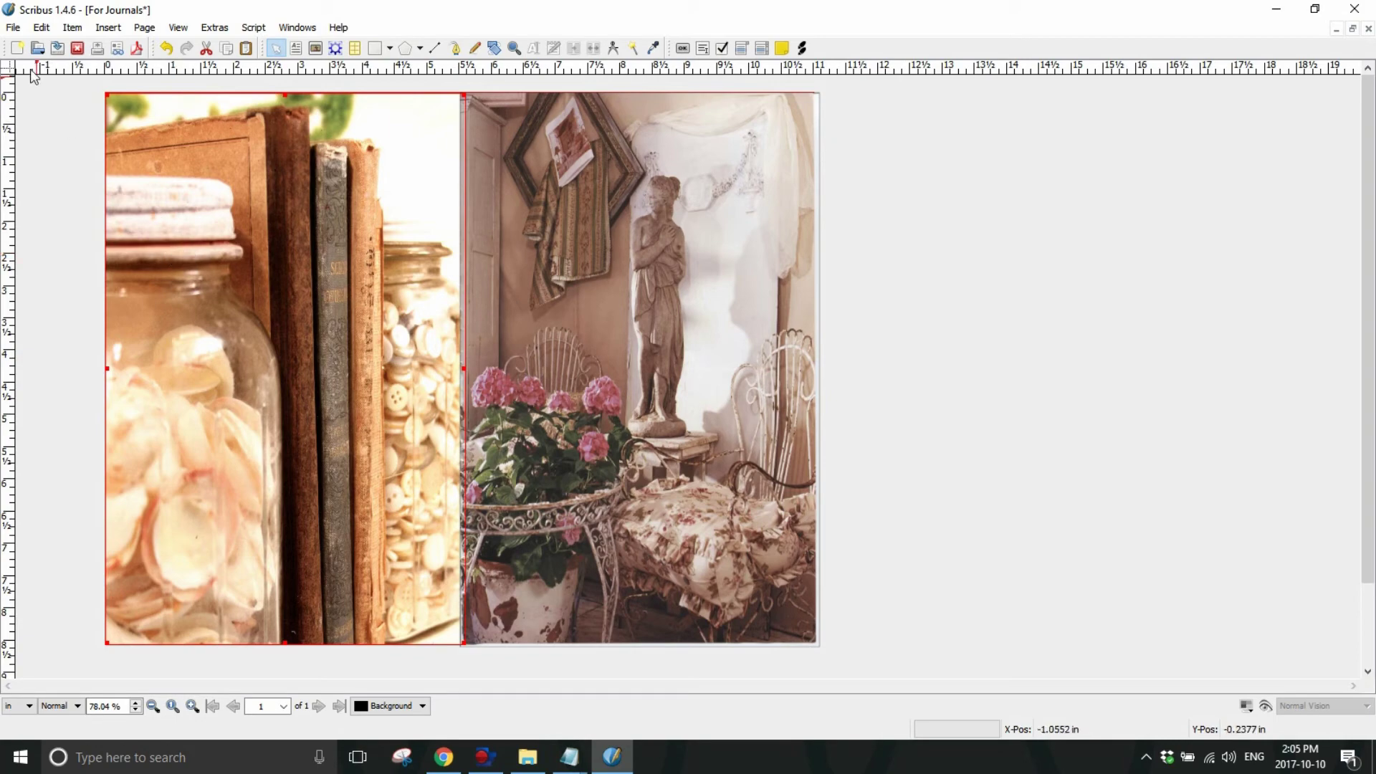
# - Open the print preview, enlarge its window to show the whole page, examine the edges of both images and close it
pyautogui.click(13, 27)
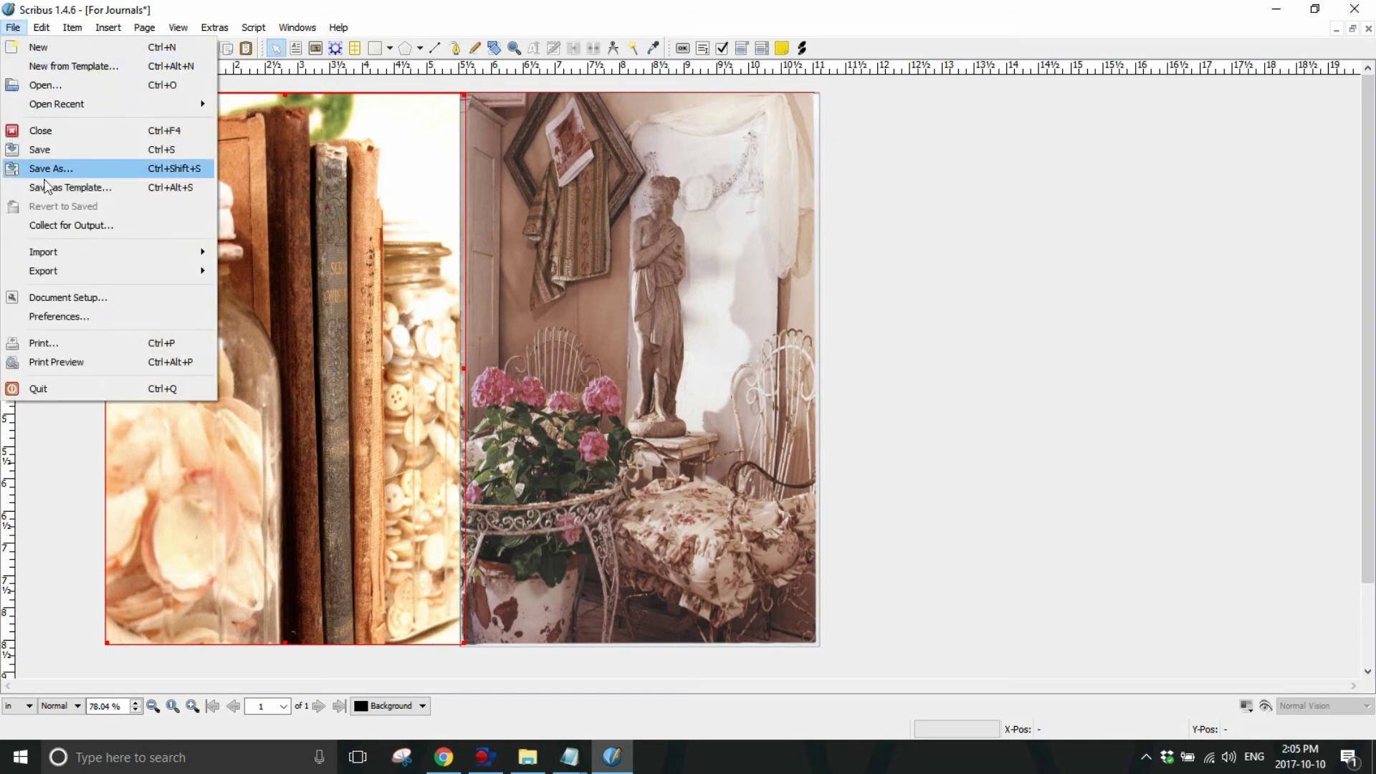
pyautogui.click(78, 361)
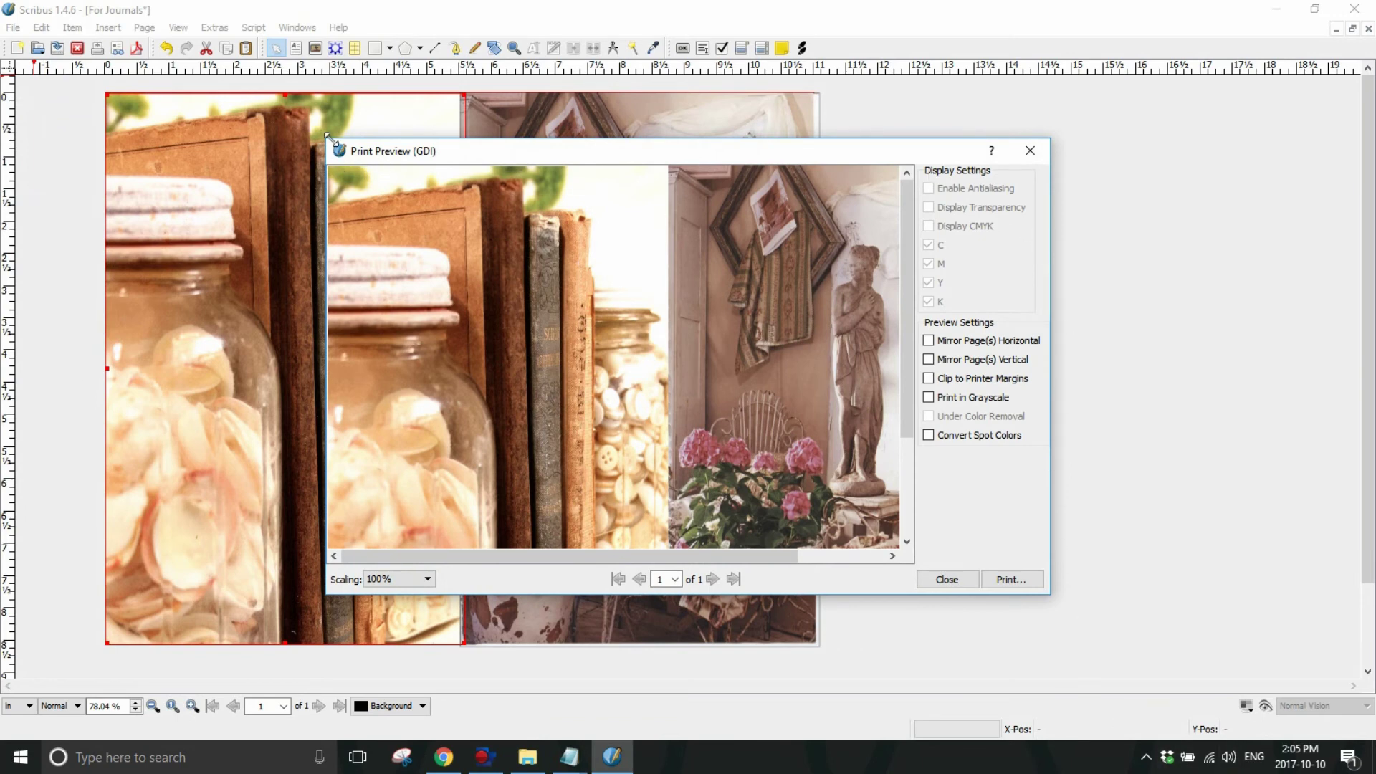
pyautogui.moveTo(328, 137); pyautogui.dragTo(213, 3)
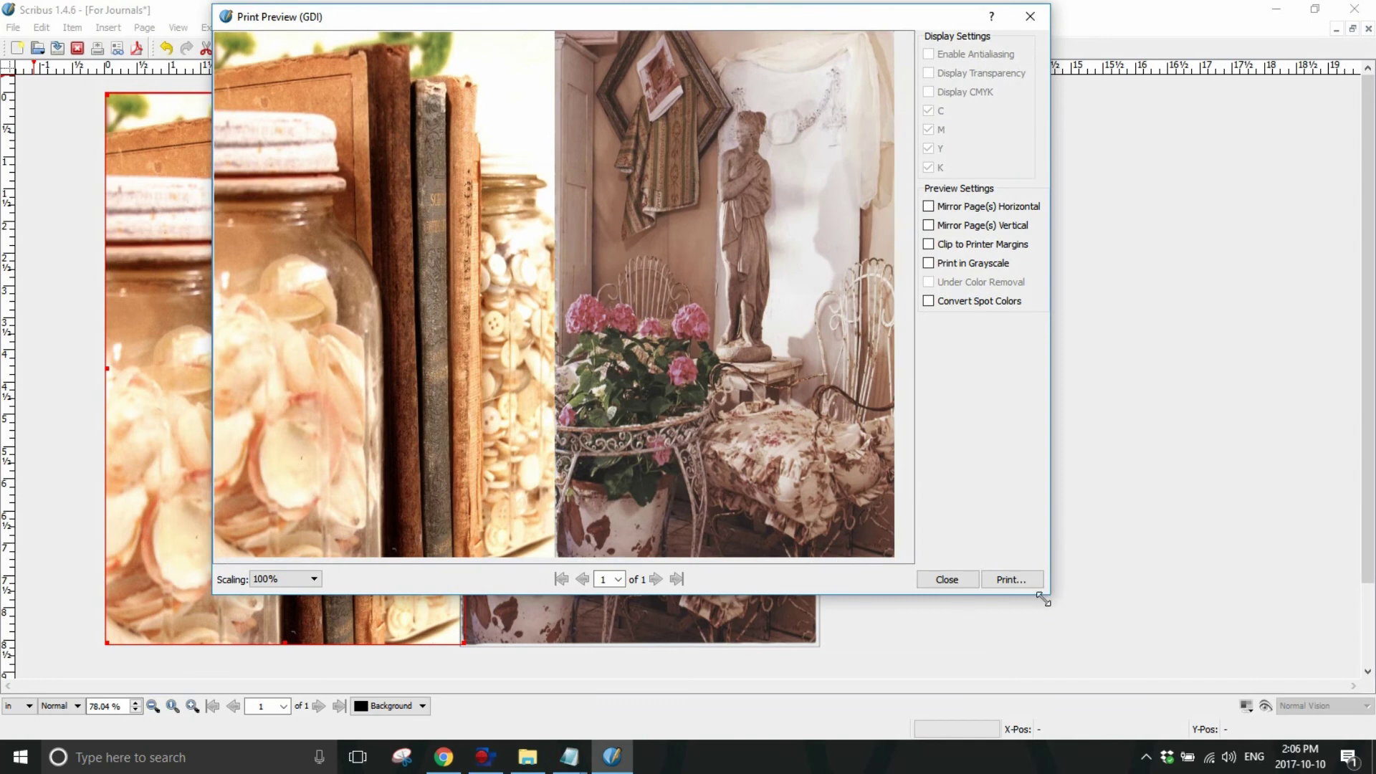
pyautogui.moveTo(1046, 599); pyautogui.dragTo(1168, 713)
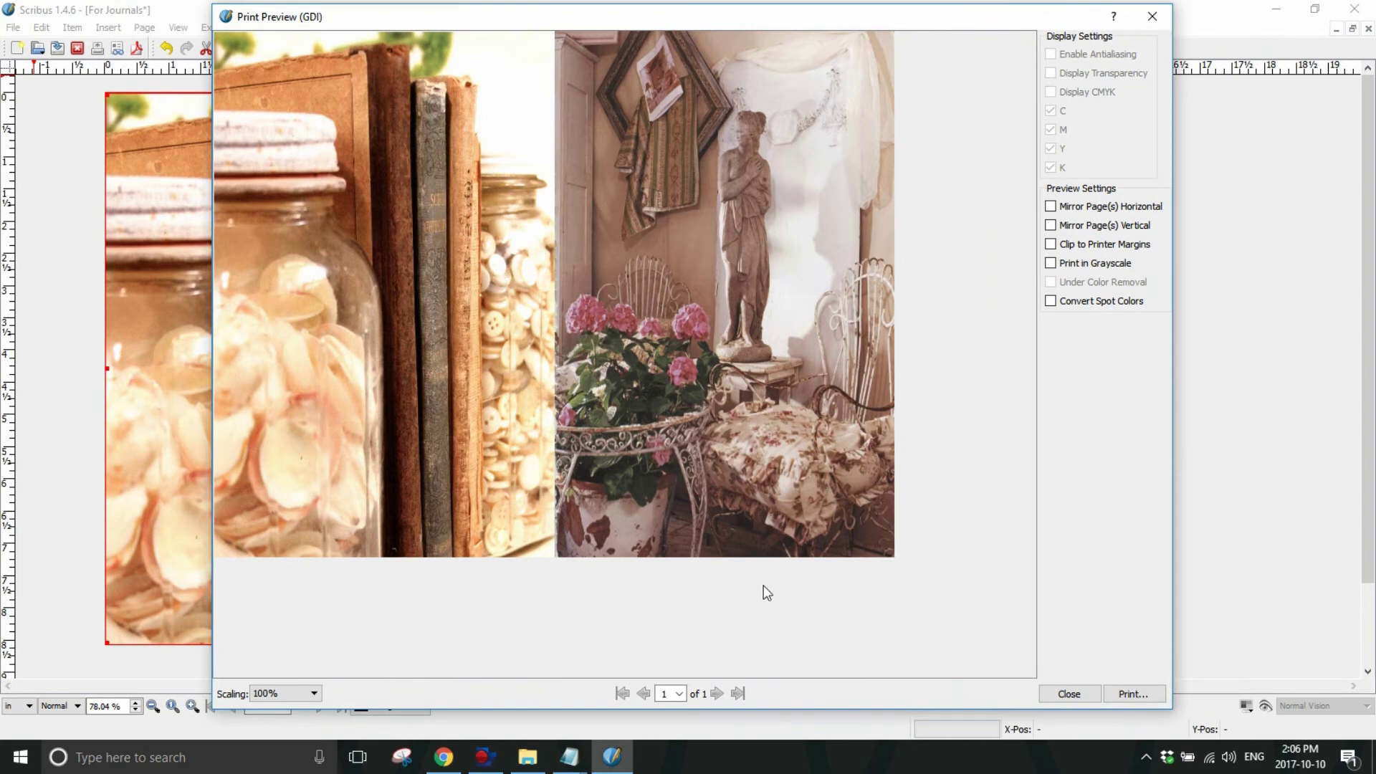
pyautogui.click(1154, 17)
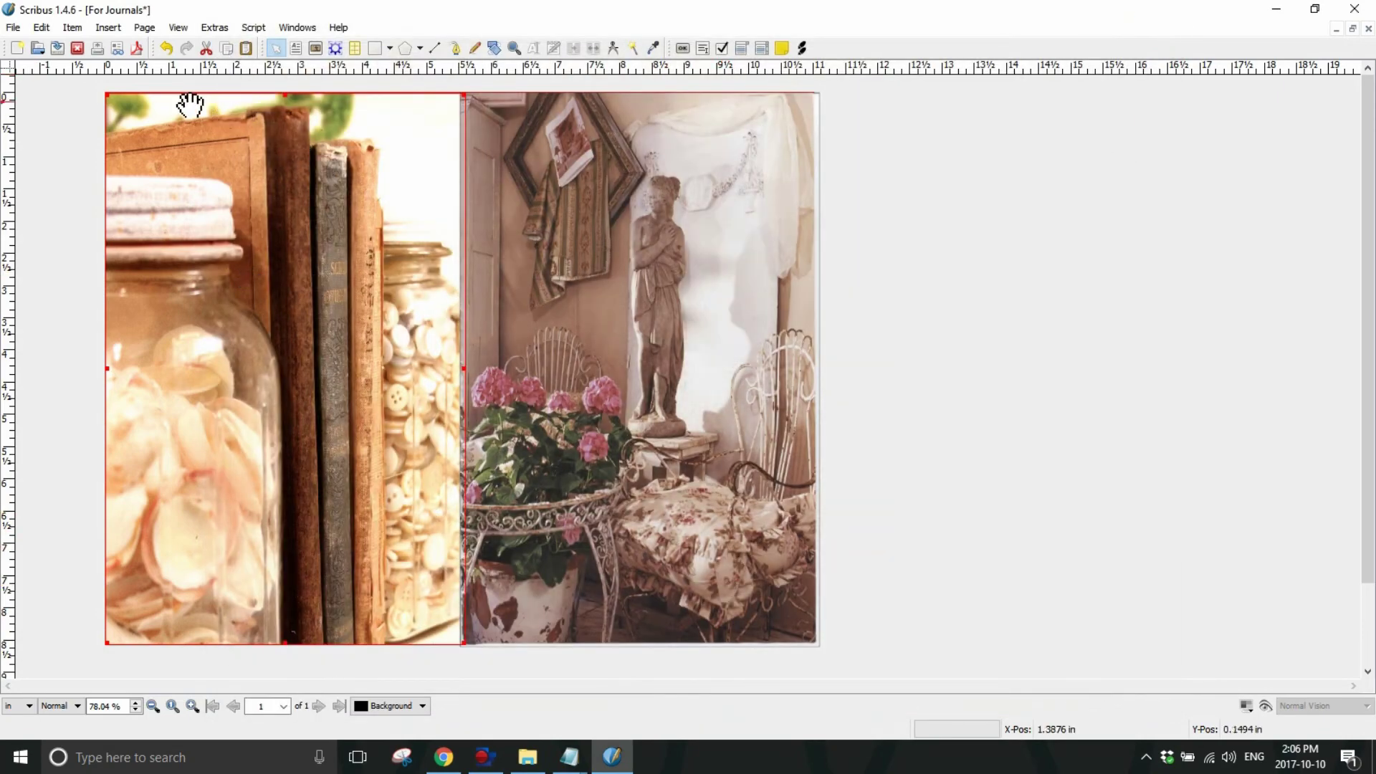
pyautogui.click(13, 31)
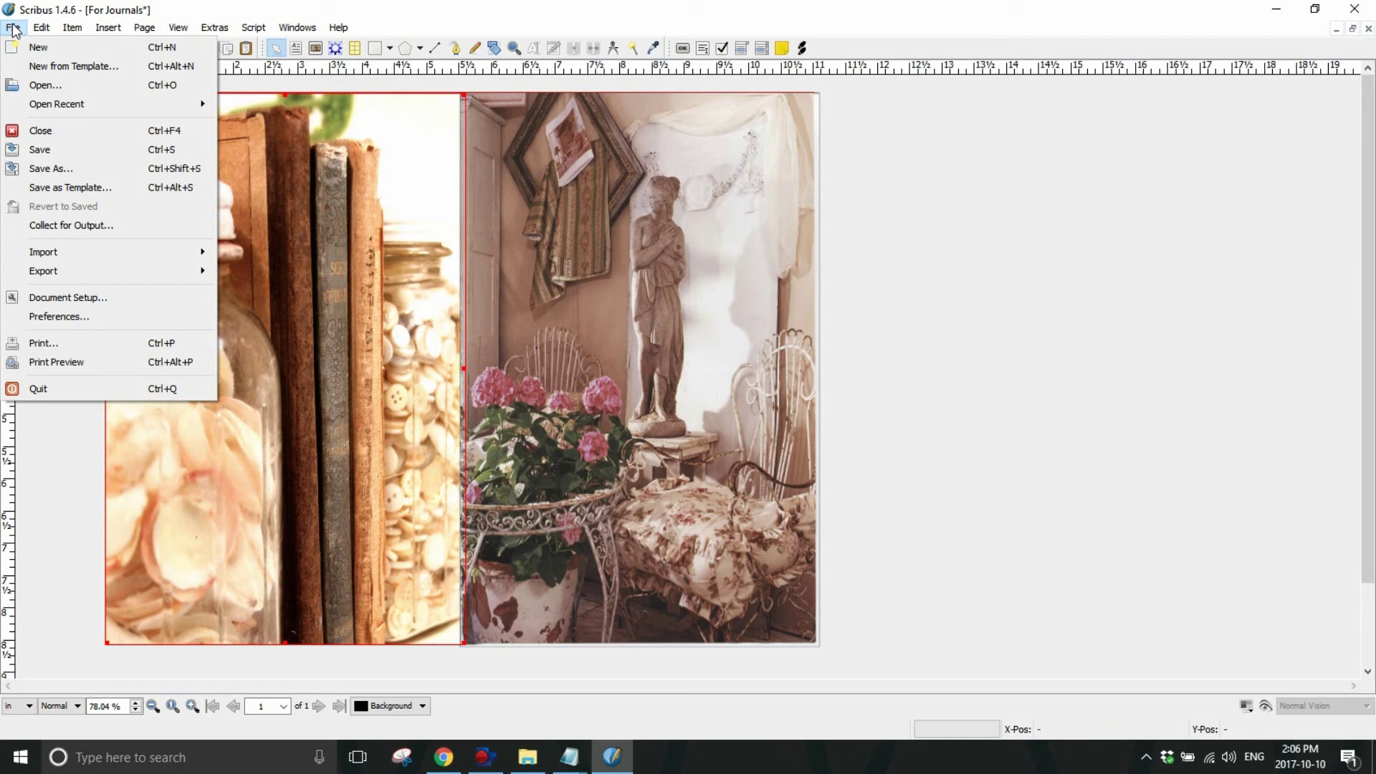
pyautogui.click(103, 175)
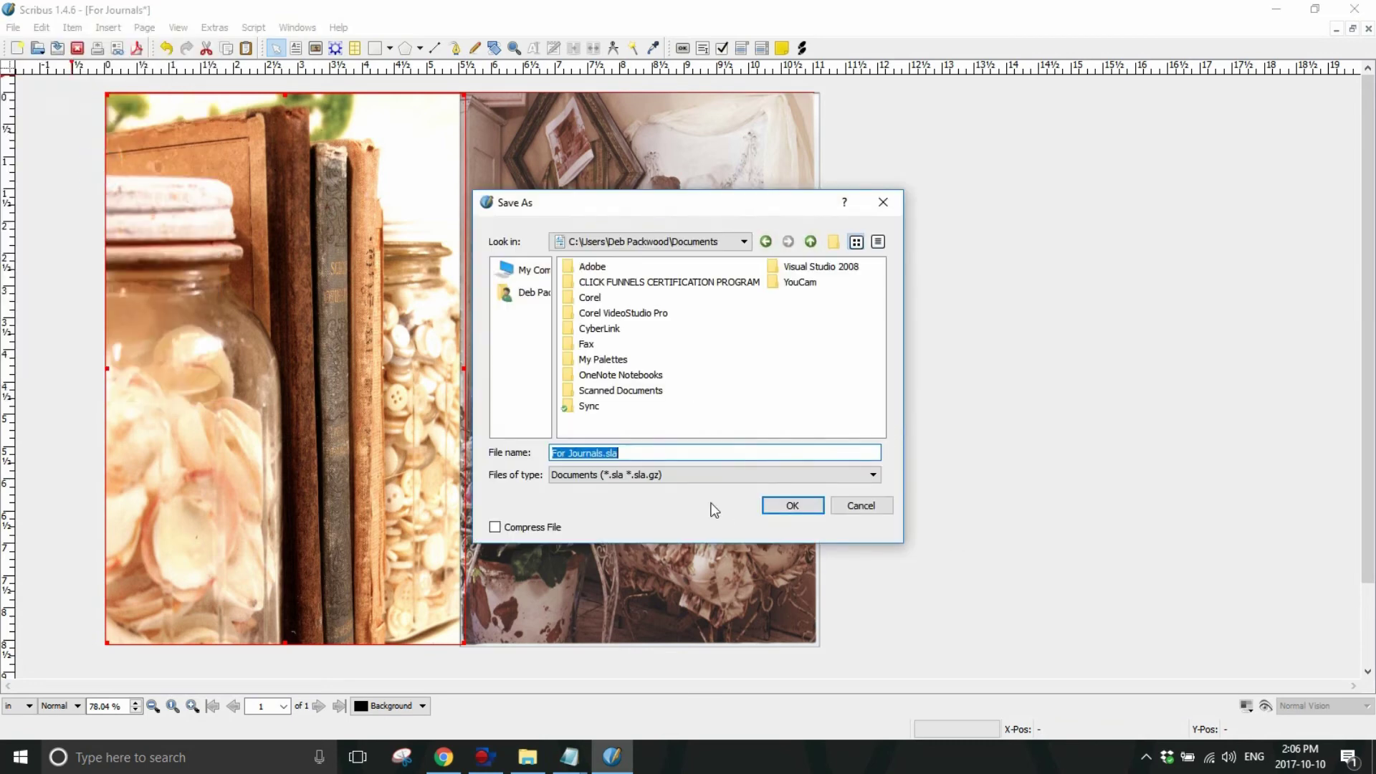
pyautogui.click(695, 476)
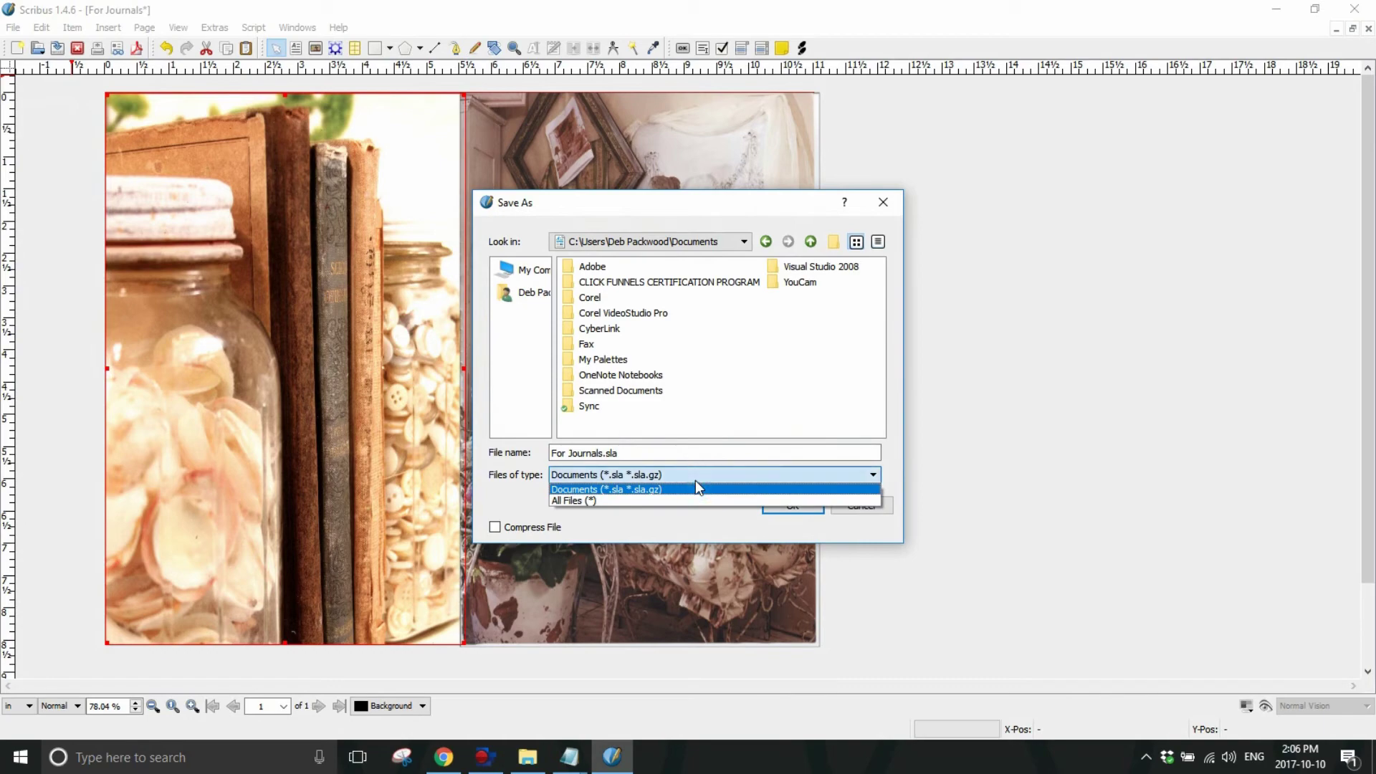
pyautogui.click(695, 481)
pyautogui.click(865, 504)
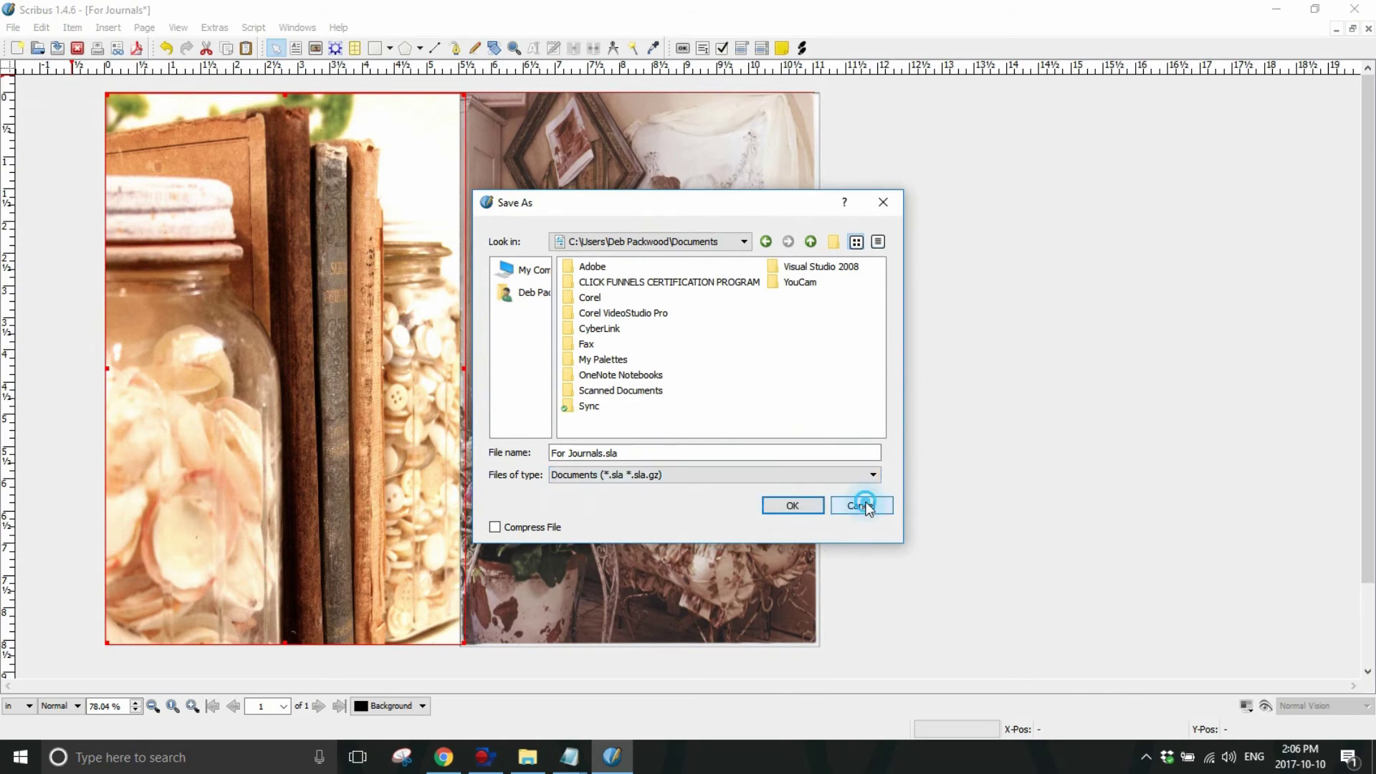
# - Start exporting the document as PDF with thumbnails generated and the maximum image resolution limited to 300 dpi
pyautogui.click(13, 29)
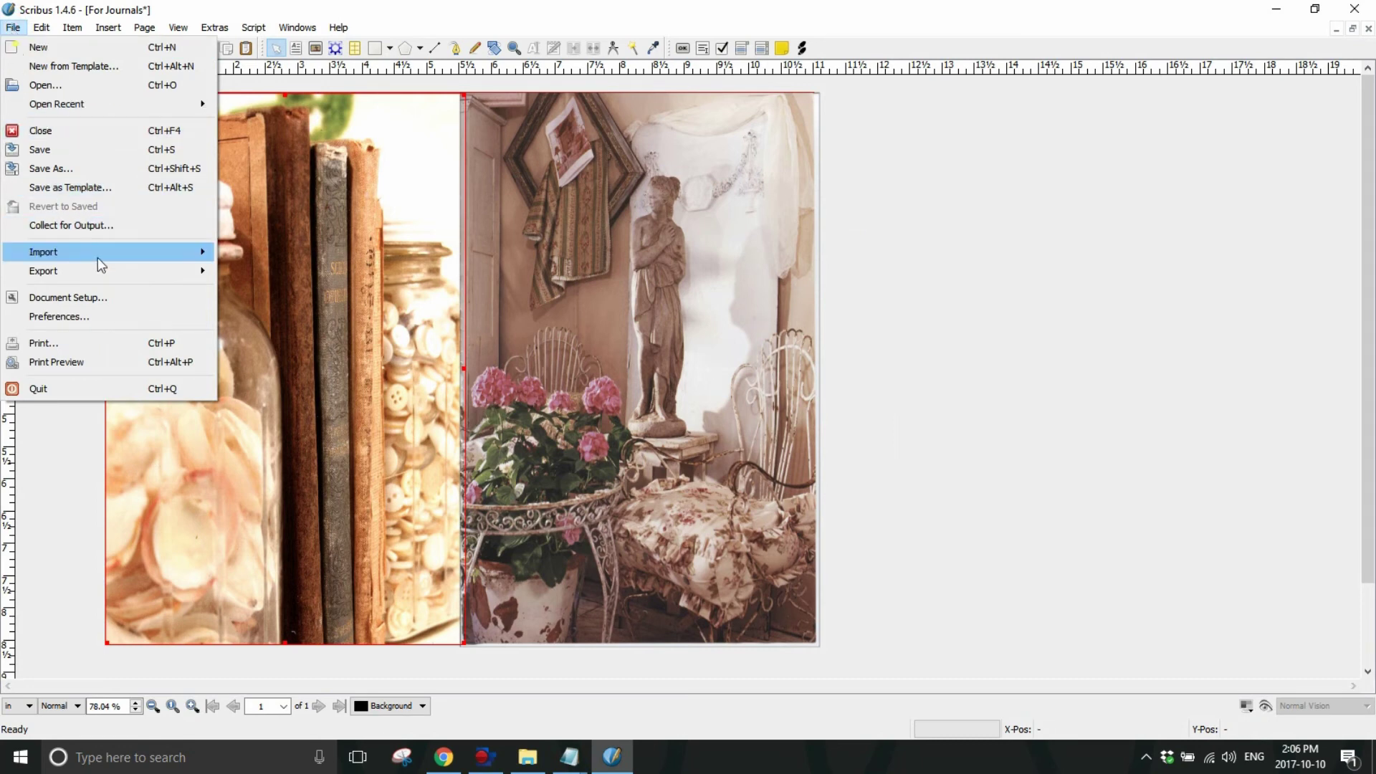
pyautogui.moveTo(101, 274)
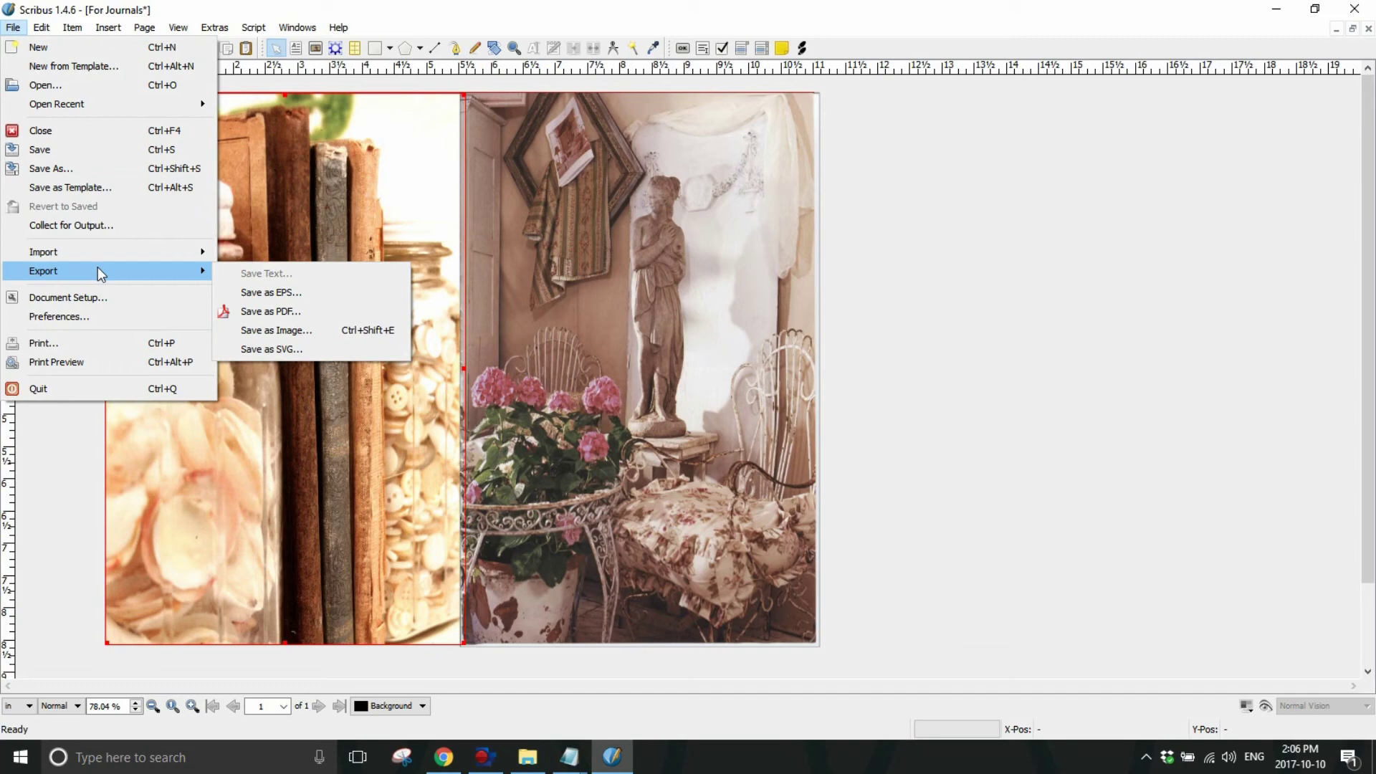
pyautogui.click(316, 312)
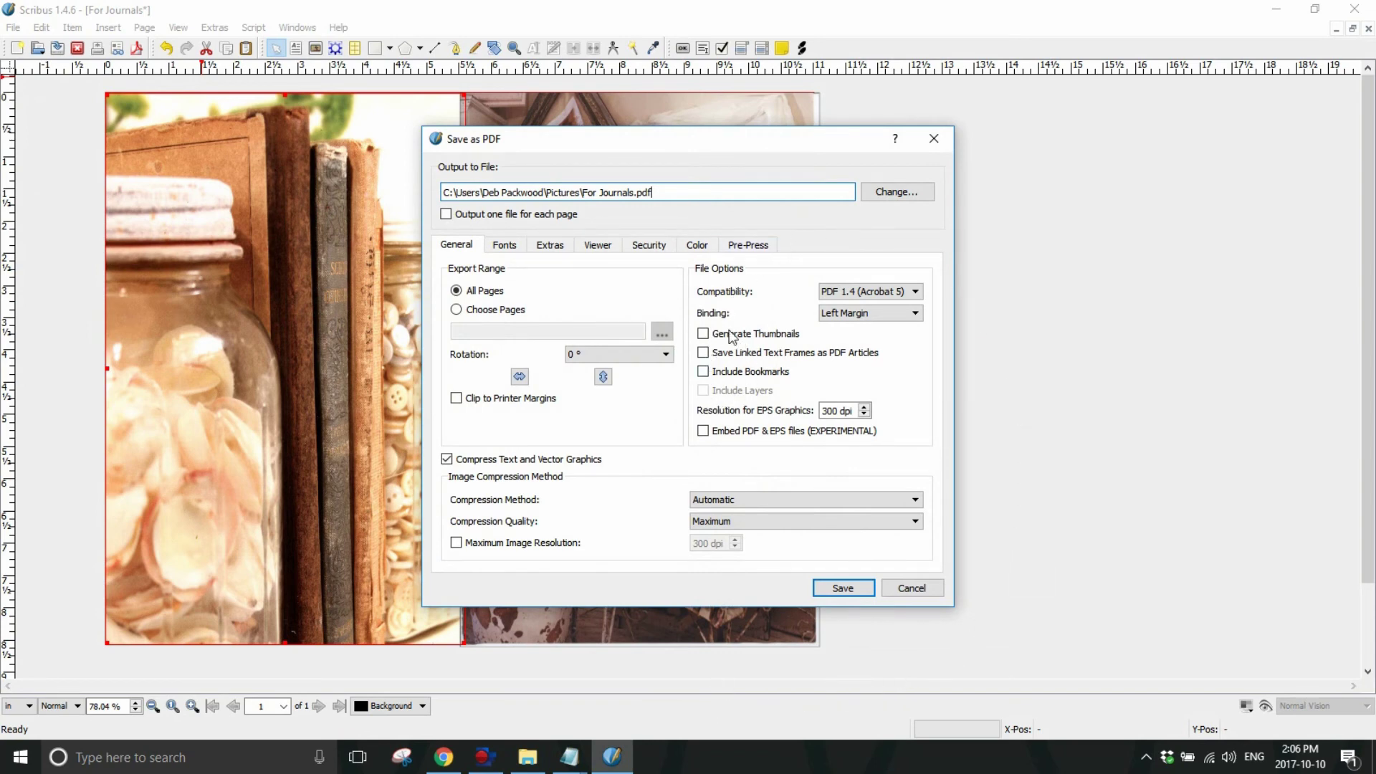
pyautogui.click(703, 335)
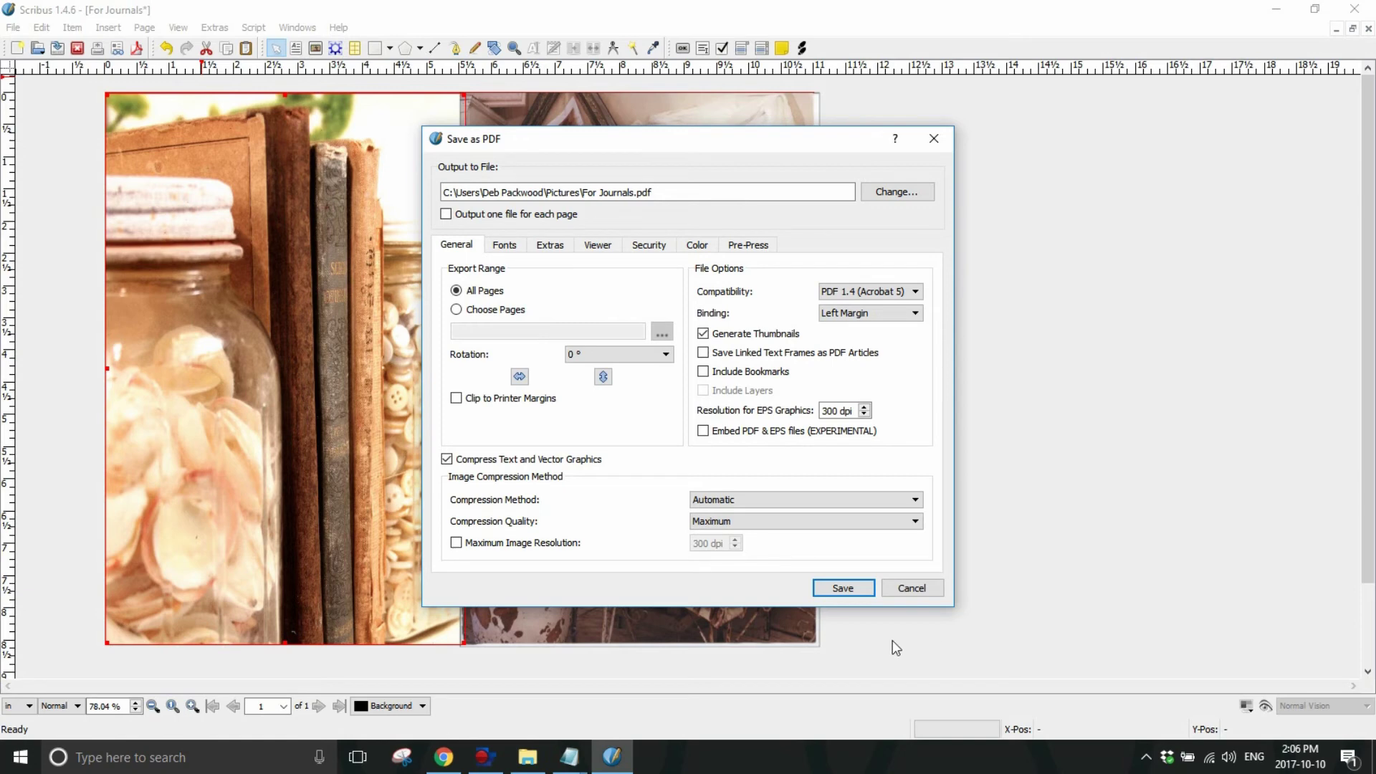
pyautogui.click(457, 543)
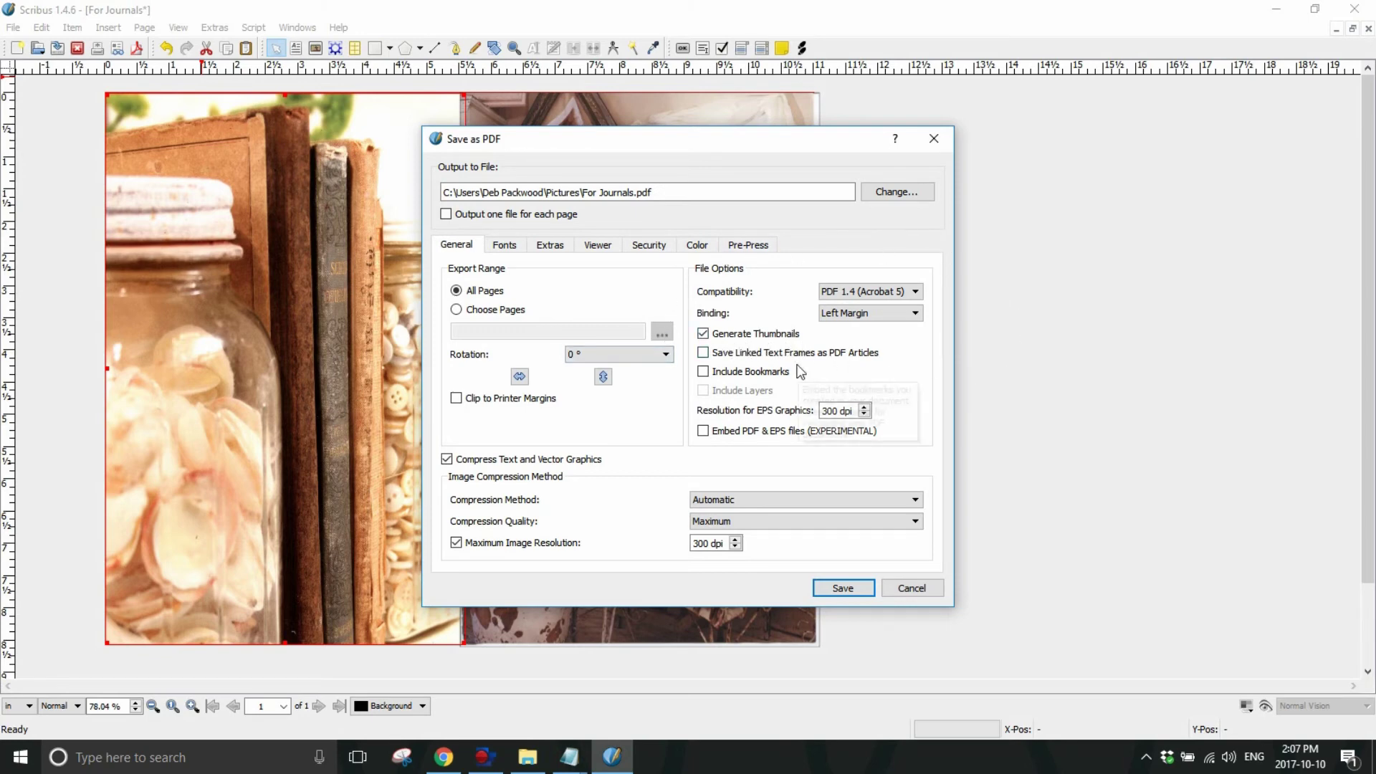
pyautogui.moveTo(796, 374)
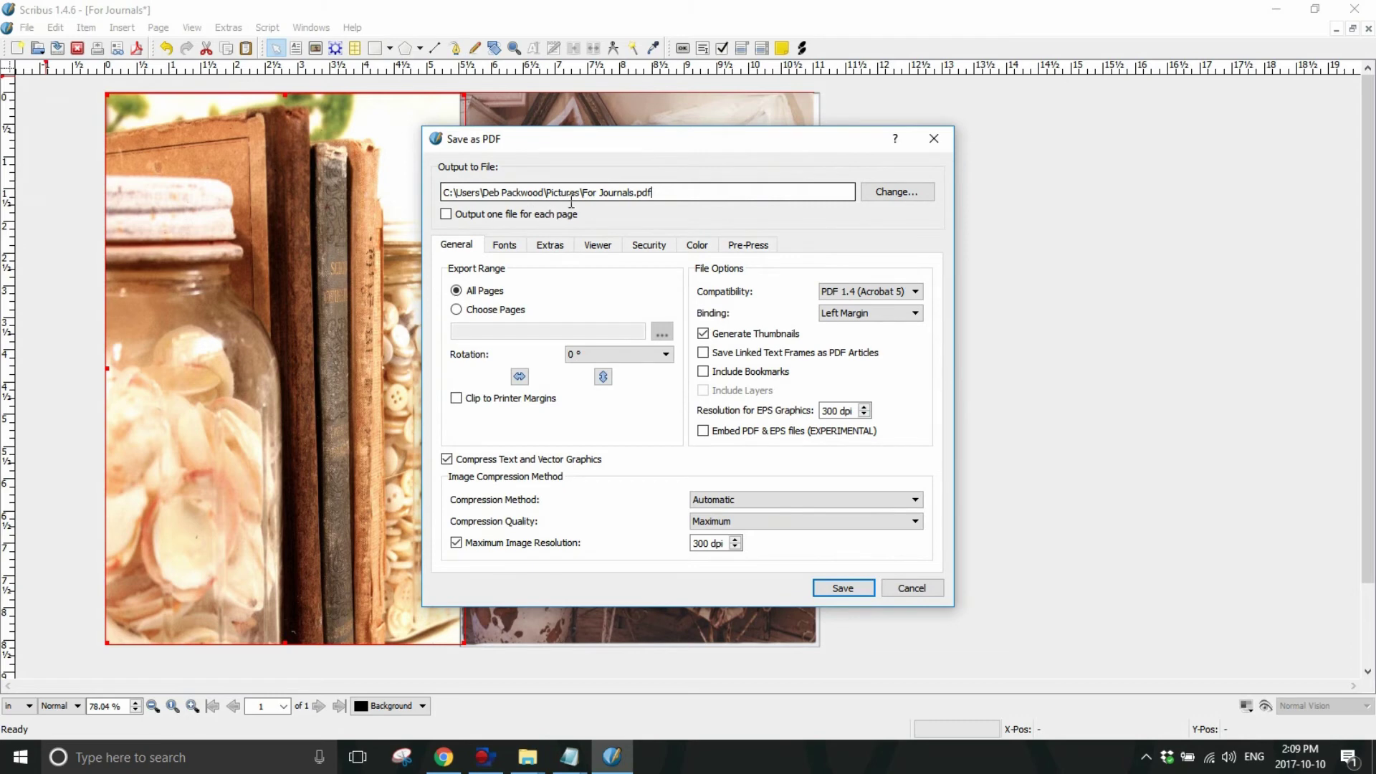
# - Set the output location to the SCRIBUS CLASS folder on the Lexar (G:) drive and save the PDF as For Journals.pdf
pyautogui.click(893, 192)
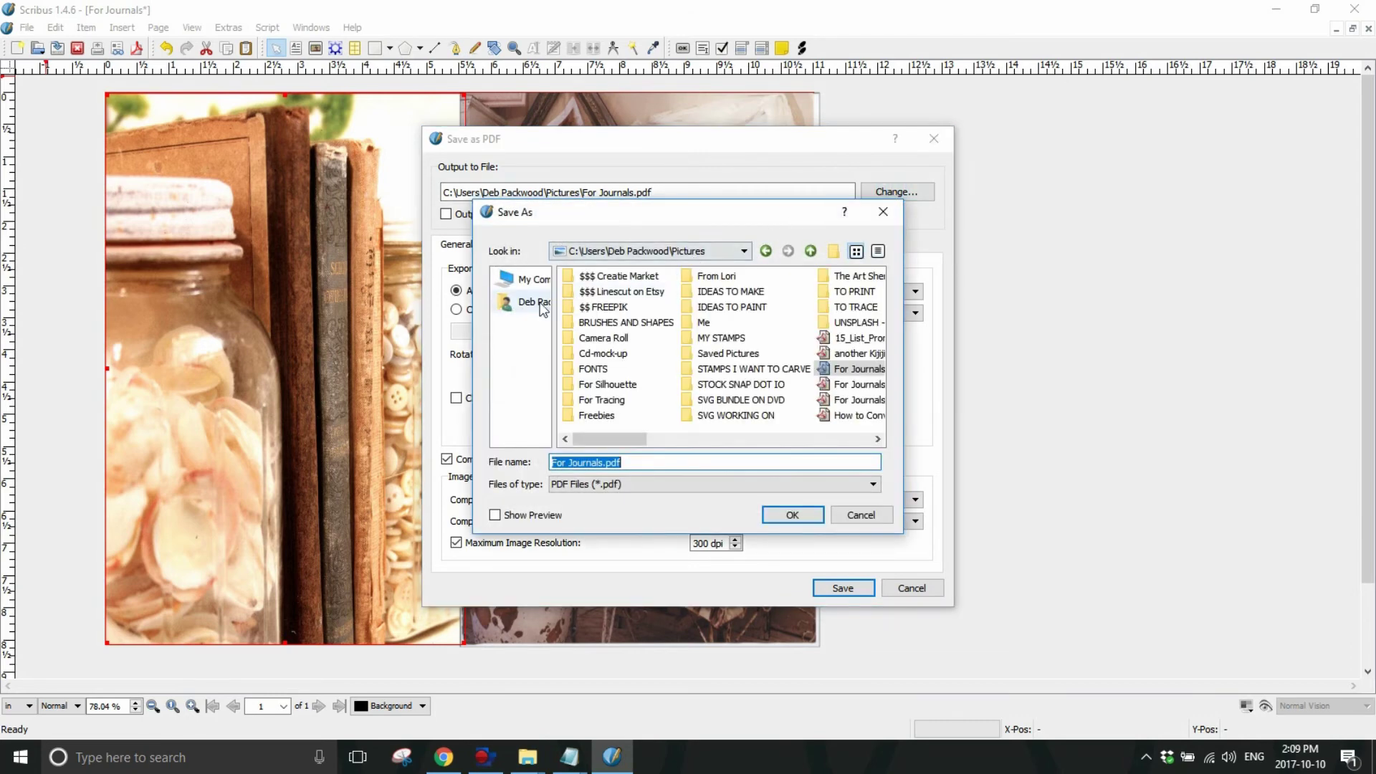
pyautogui.click(528, 278)
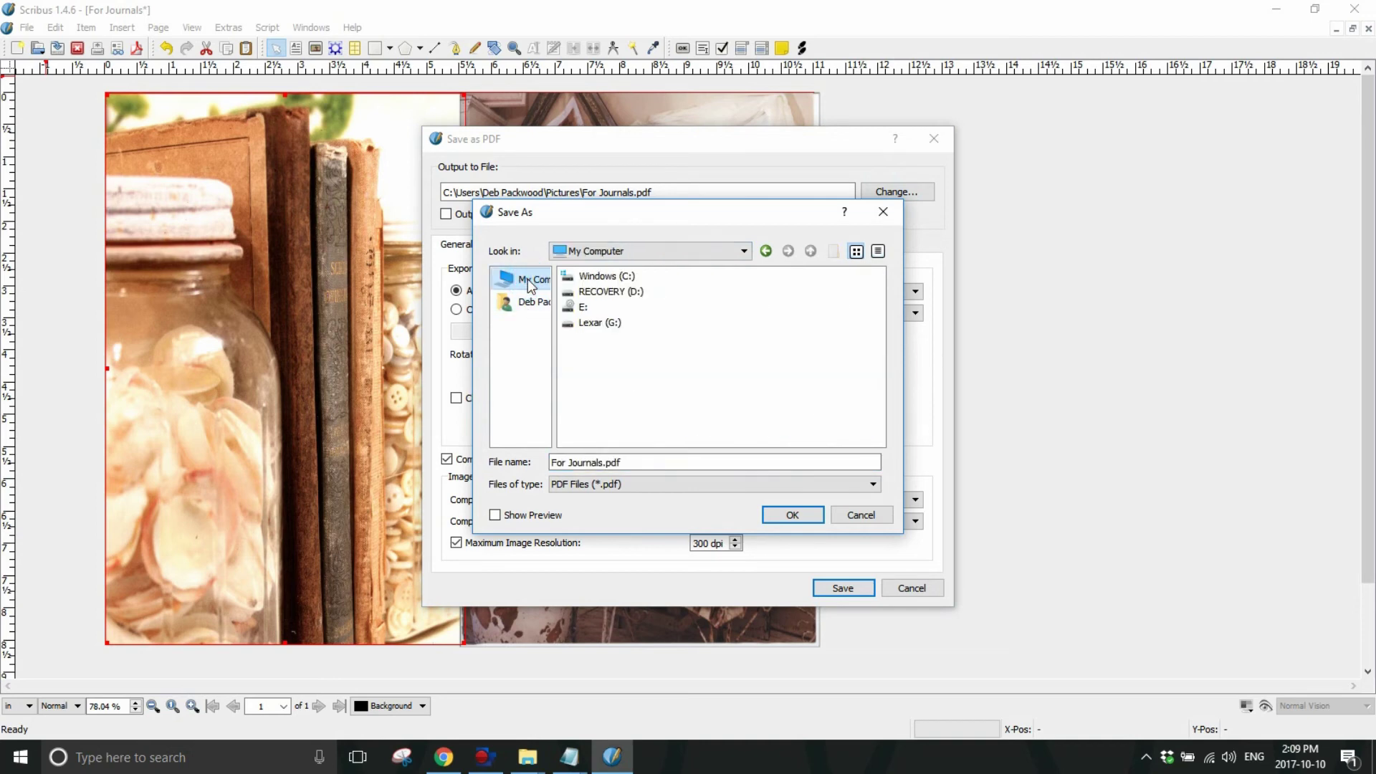
pyautogui.click(601, 323)
pyautogui.doubleClick(602, 325)
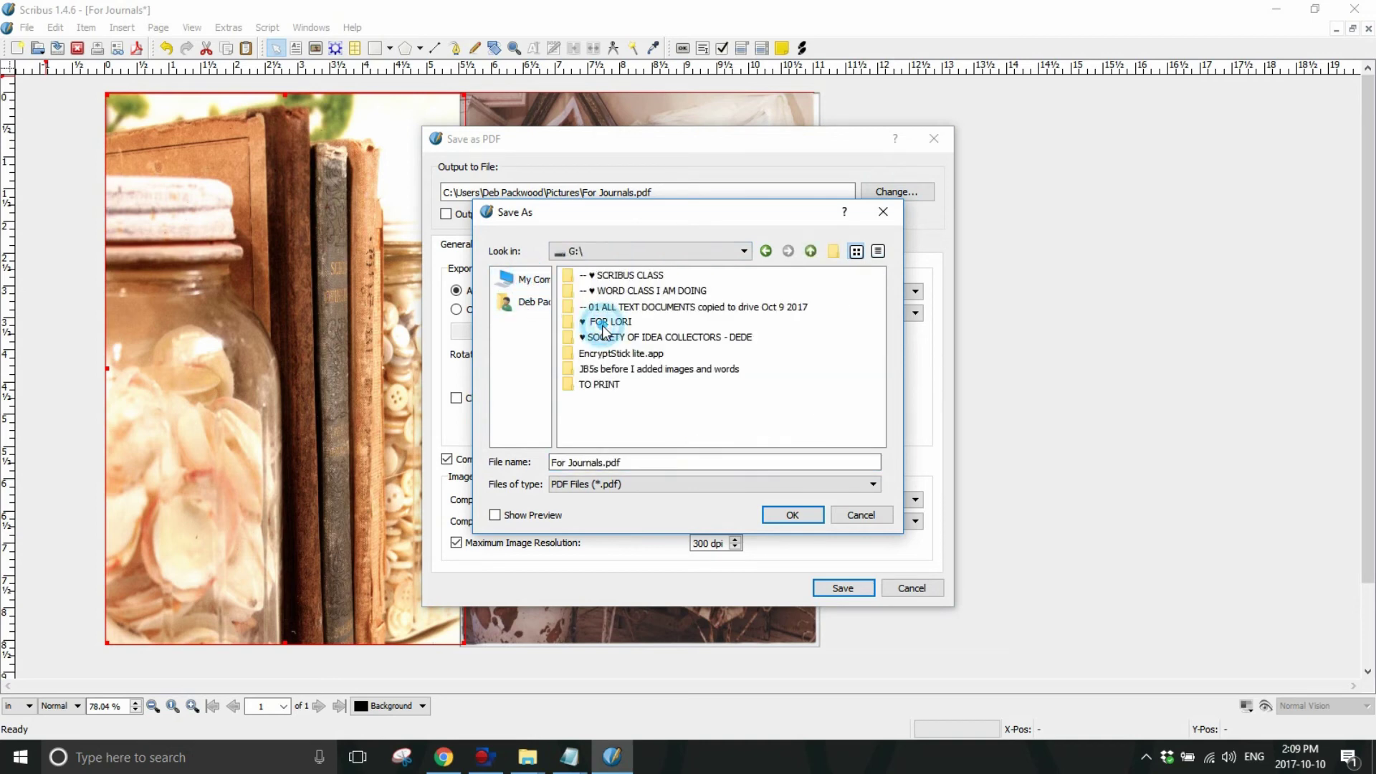
pyautogui.click(627, 276)
pyautogui.doubleClick(628, 277)
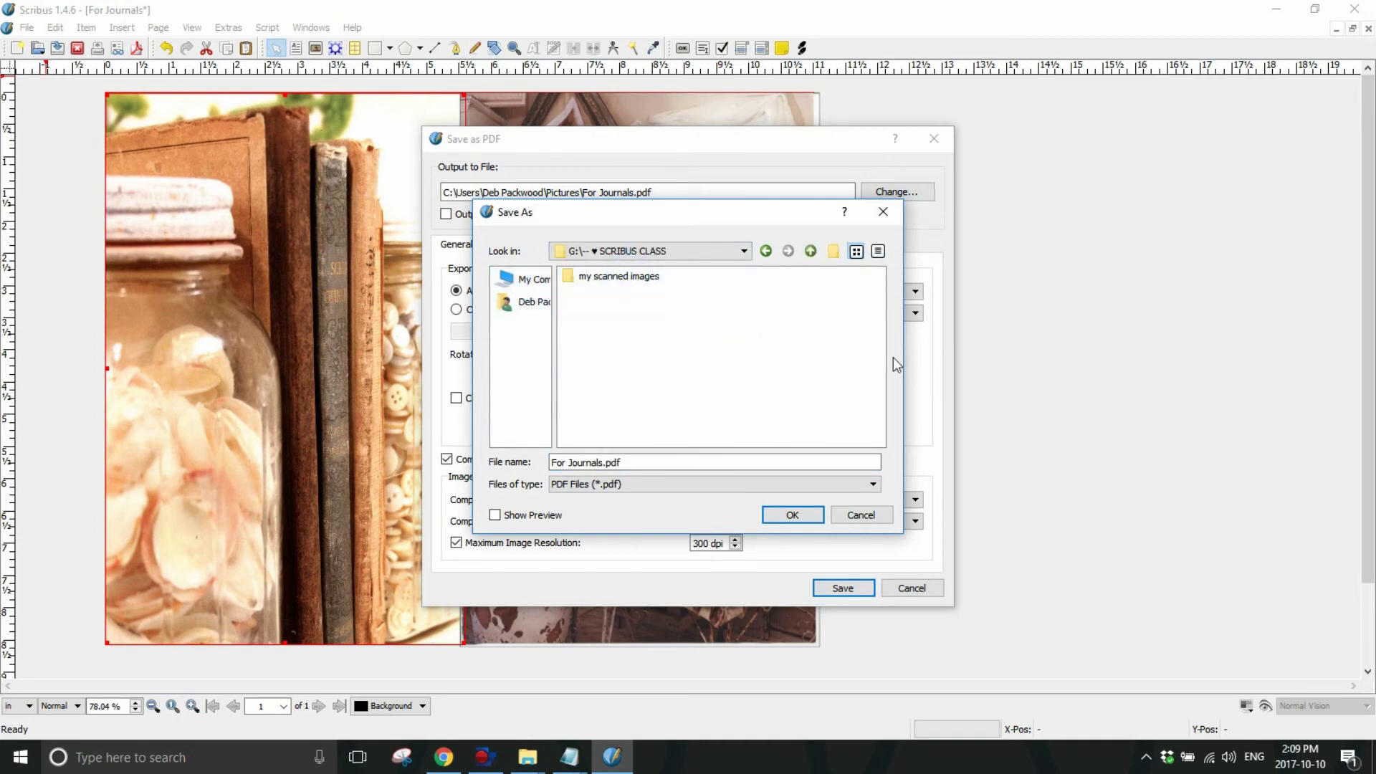
pyautogui.click(772, 515)
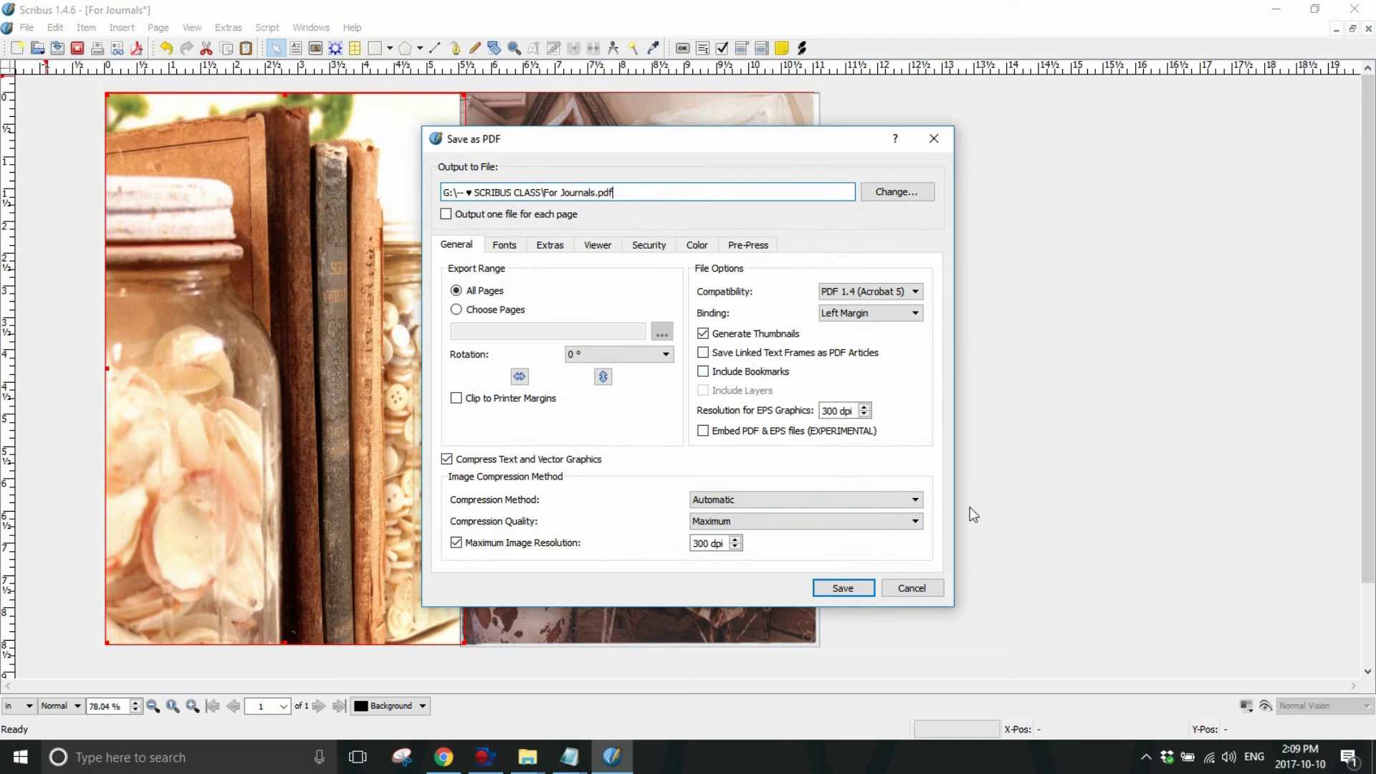
pyautogui.click(834, 586)
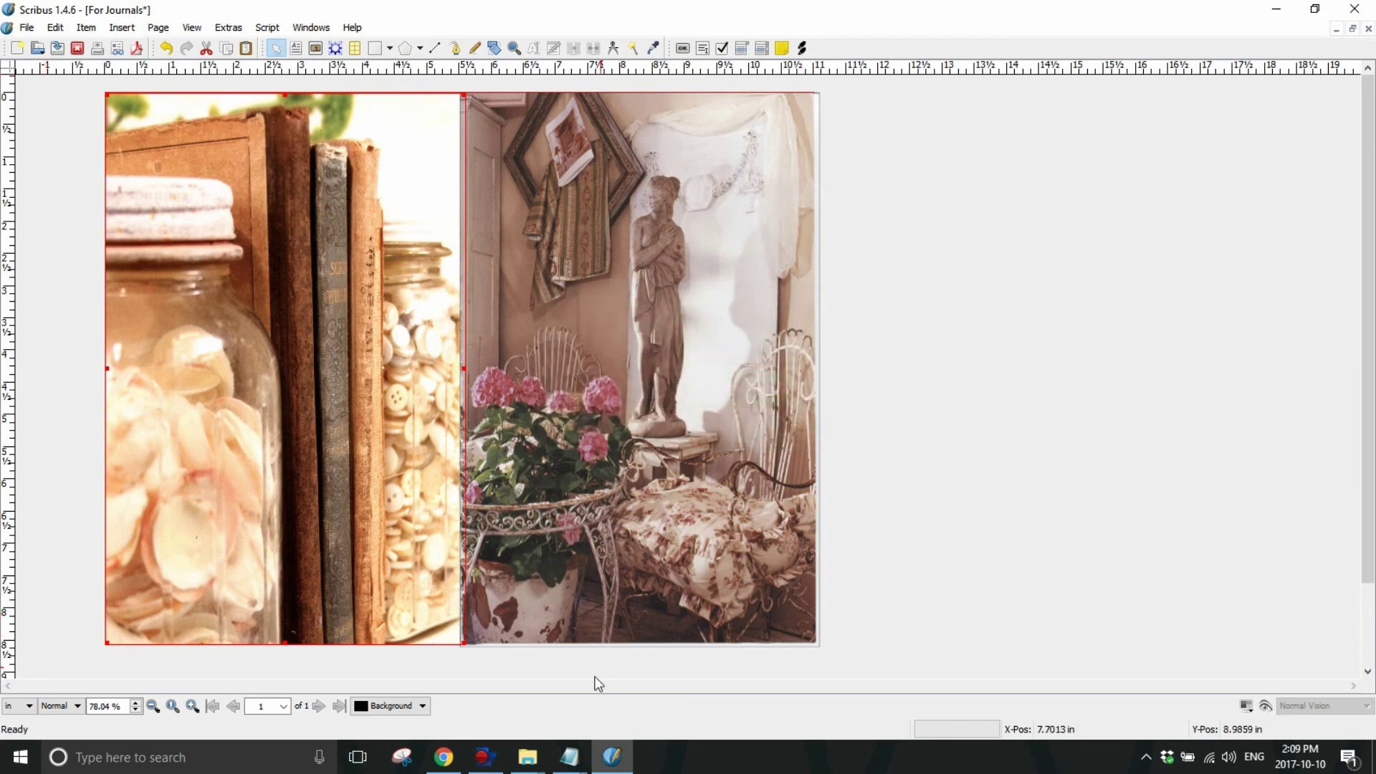
# - Switch to File Explorer's SCRIBUS CLASS folder and open For Journals.pdf in Adobe Reader to view the exported page
pyautogui.moveTo(528, 765)
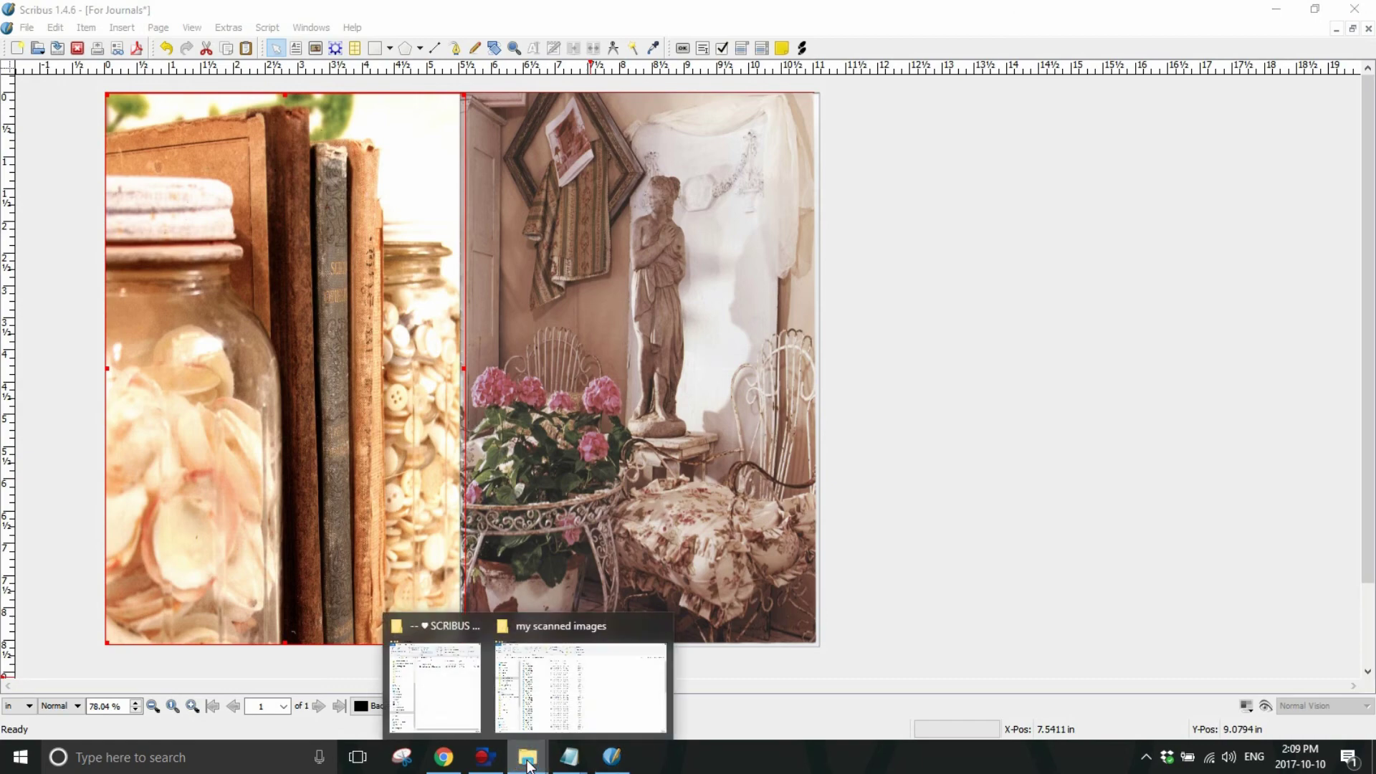
pyautogui.click(458, 716)
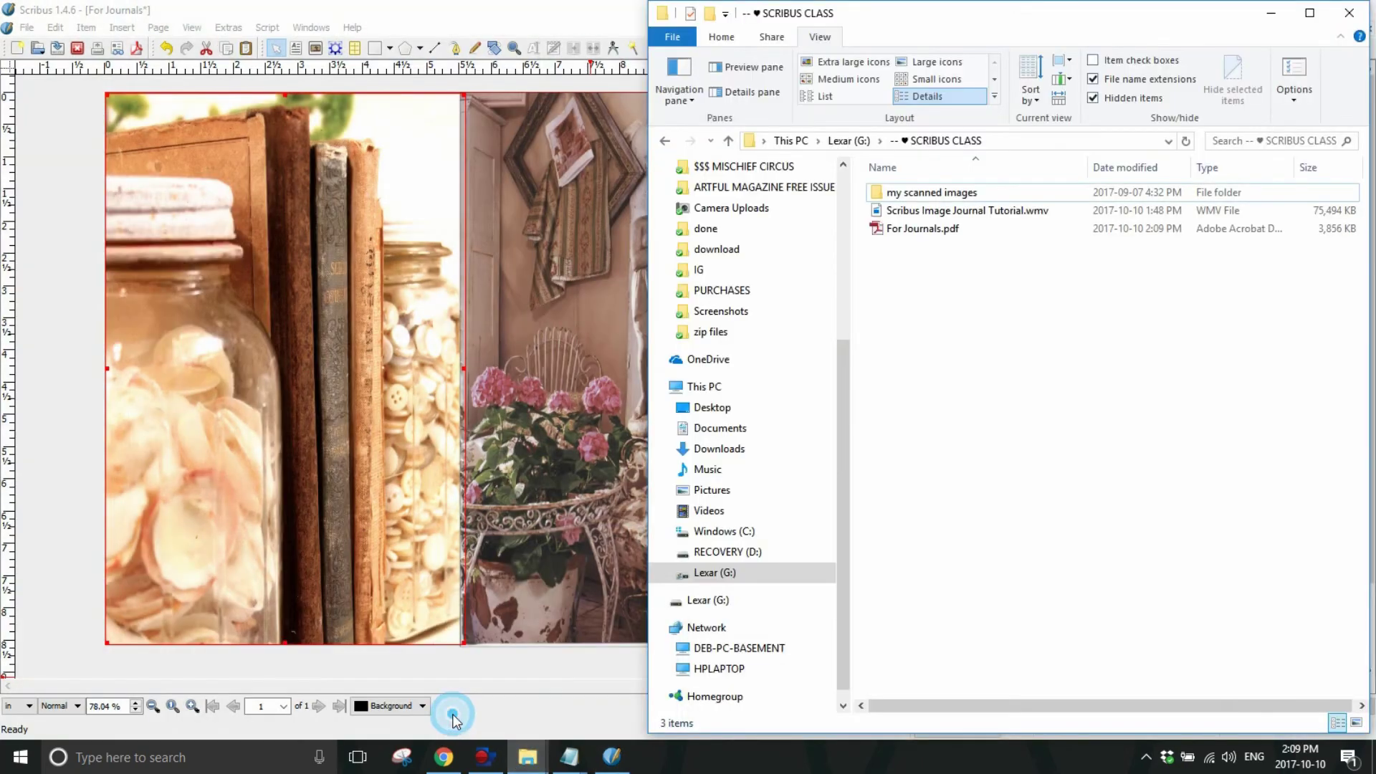
pyautogui.click(948, 232)
pyautogui.doubleClick(948, 231)
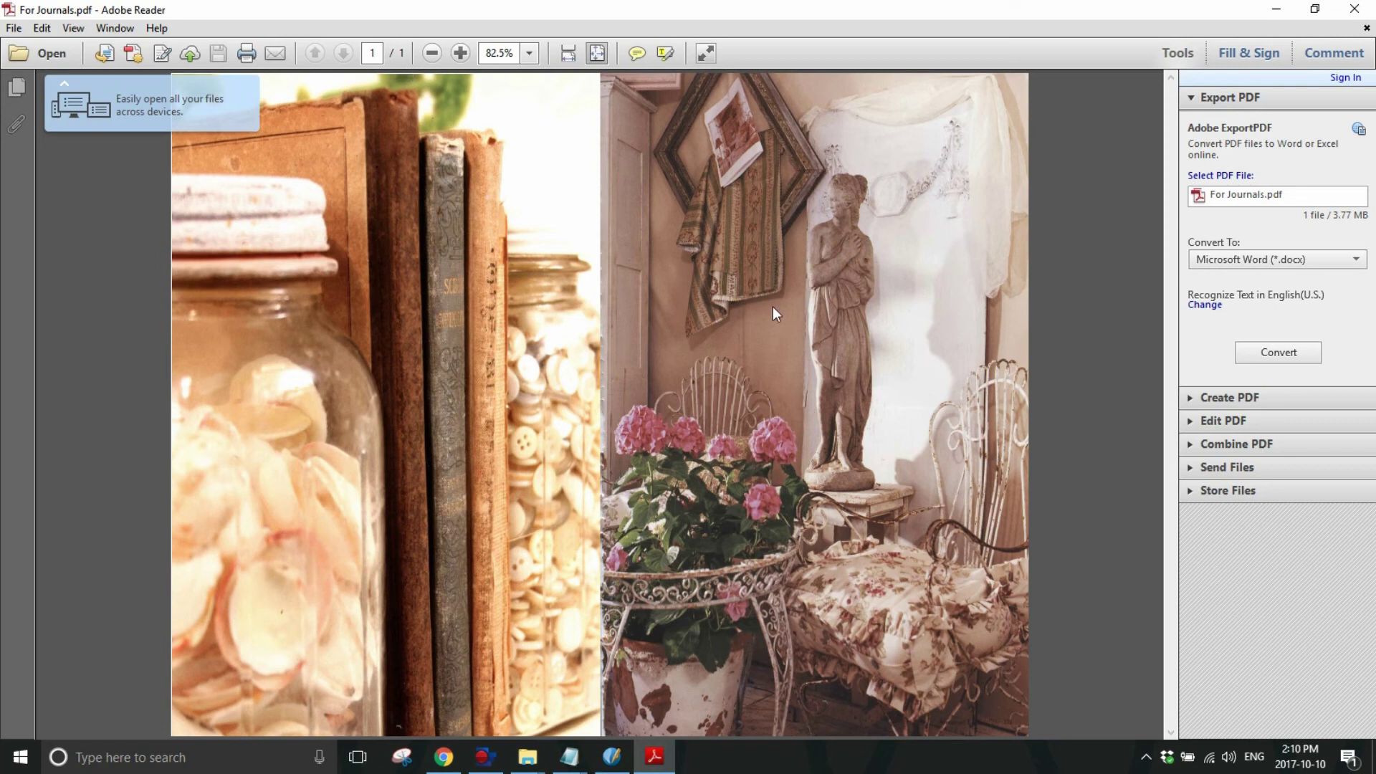
# - View the exported page at 100% and examine both images down to the lower edge and back up
pyautogui.click(528, 54)
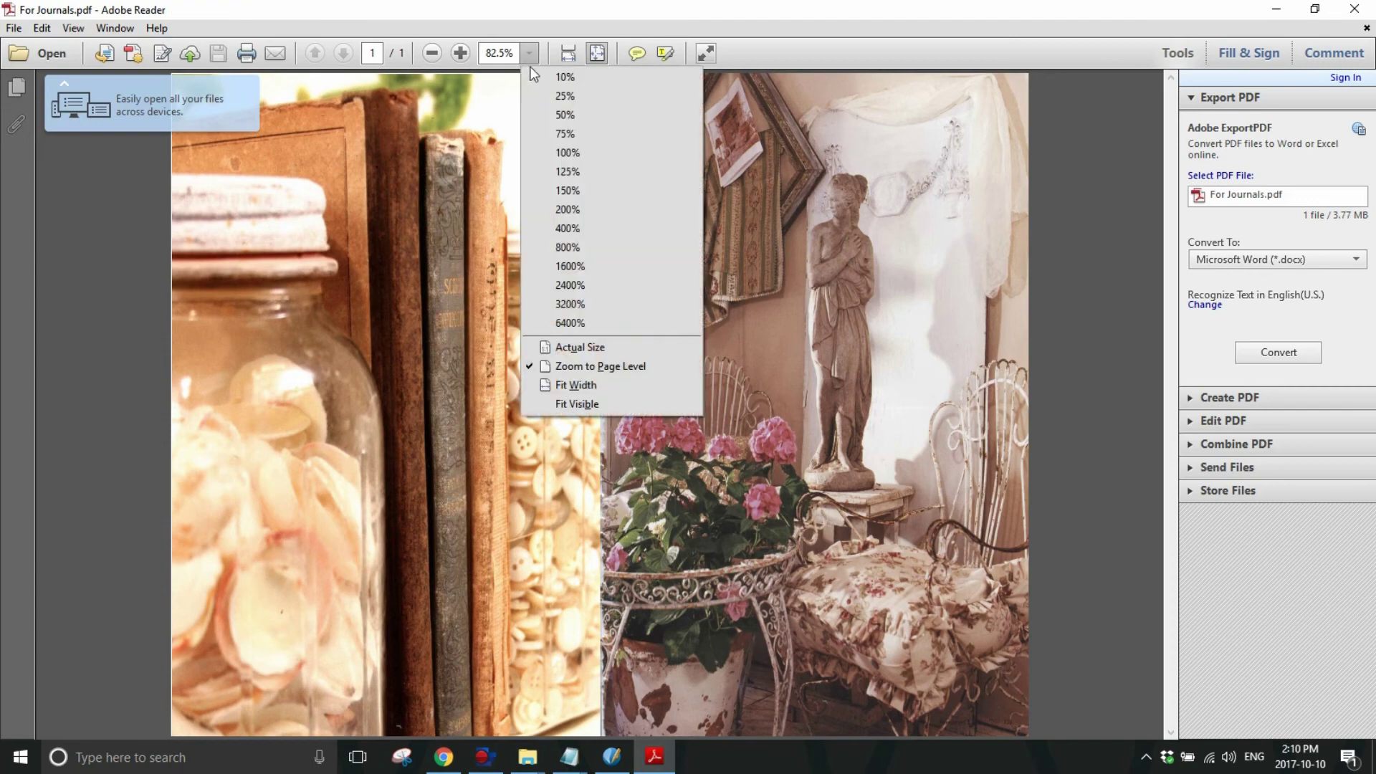
pyautogui.click(583, 152)
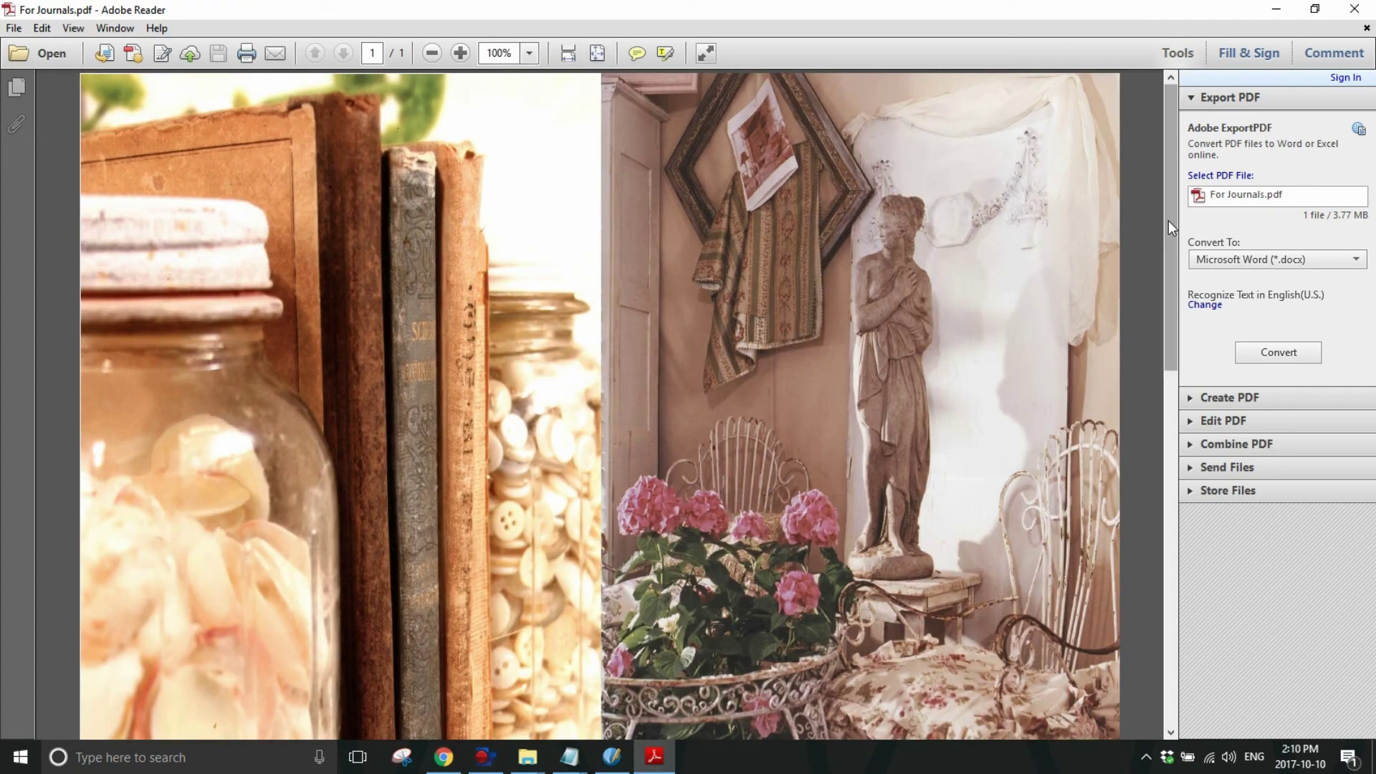
pyautogui.moveTo(1165, 197); pyautogui.dragTo(1191, 627)
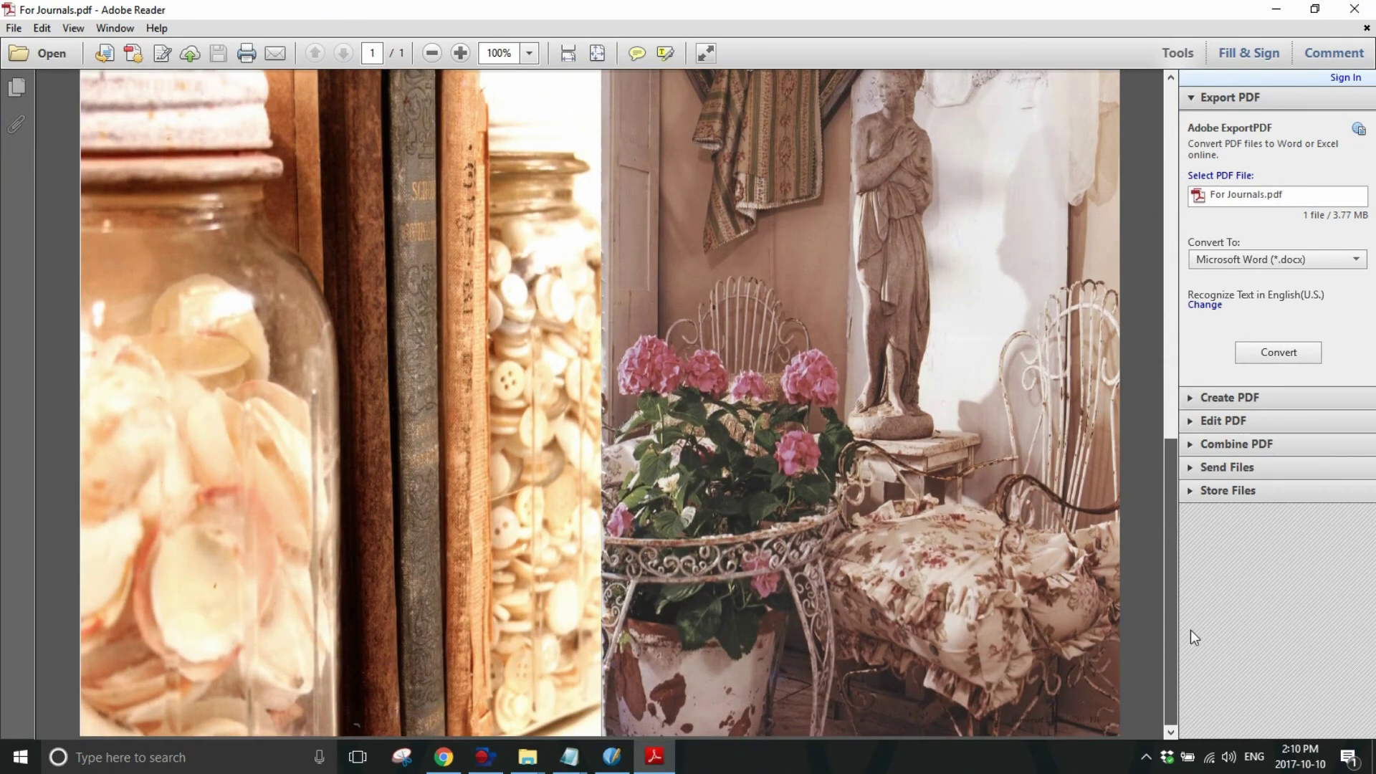
pyautogui.scroll(10, 1190, 630)
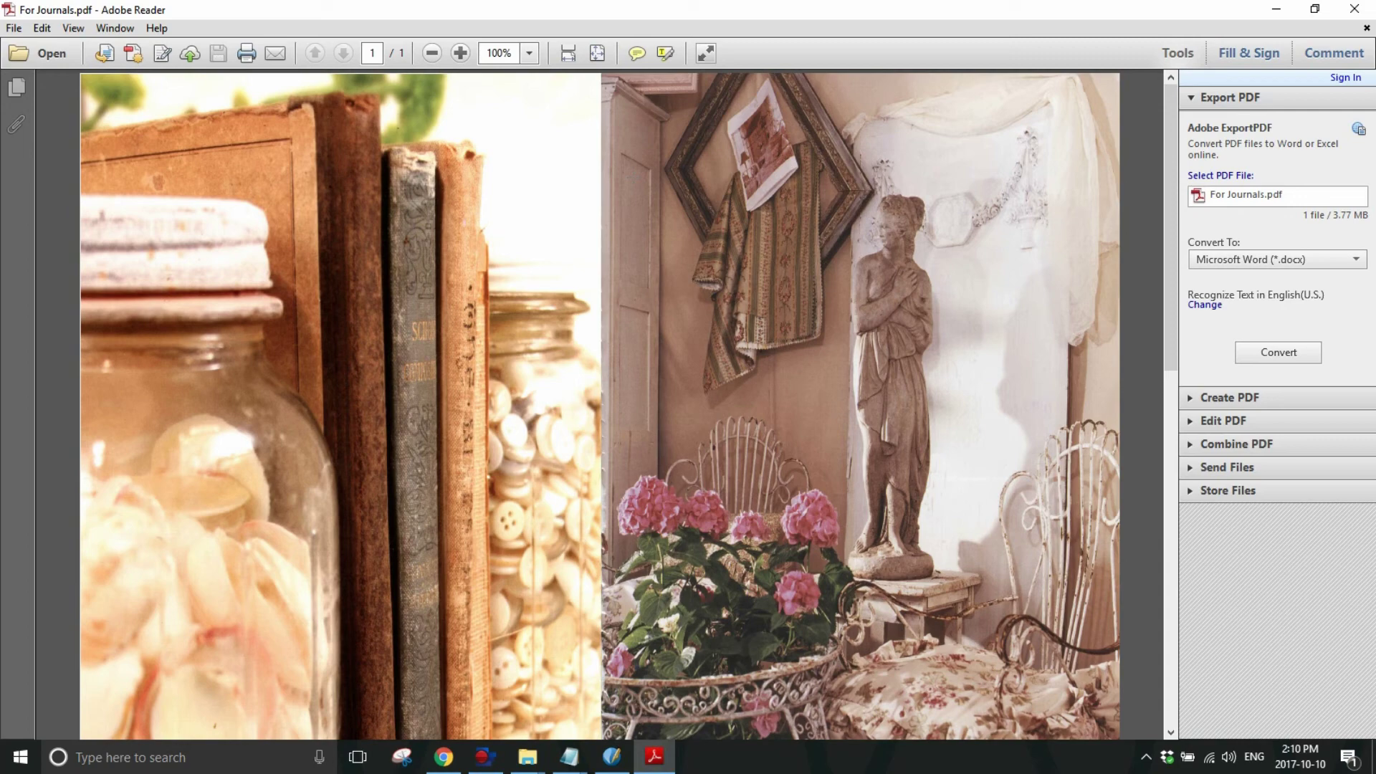
# - Examine the exported page at 150%, return it to 100%, close the PDF and switch back to the Scribus document
pyautogui.click(531, 54)
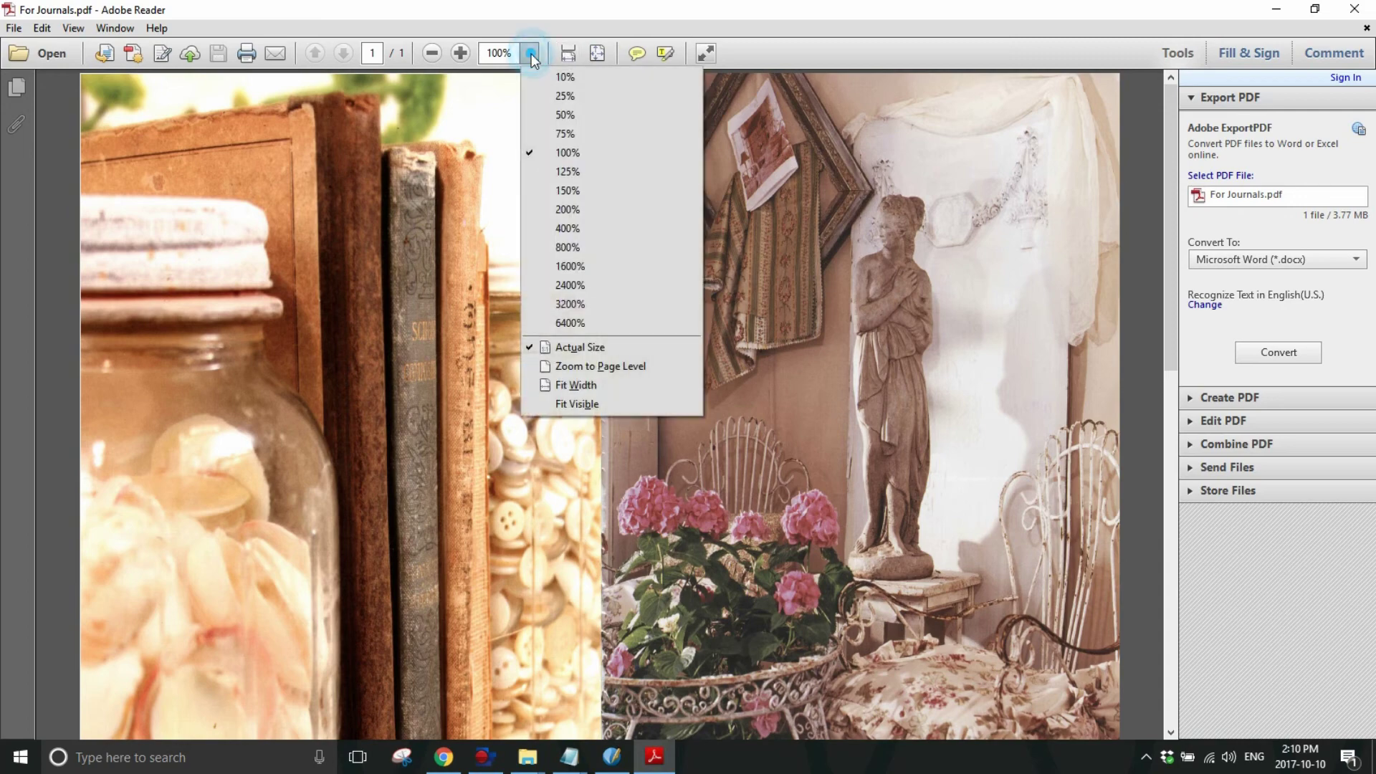
pyautogui.click(585, 190)
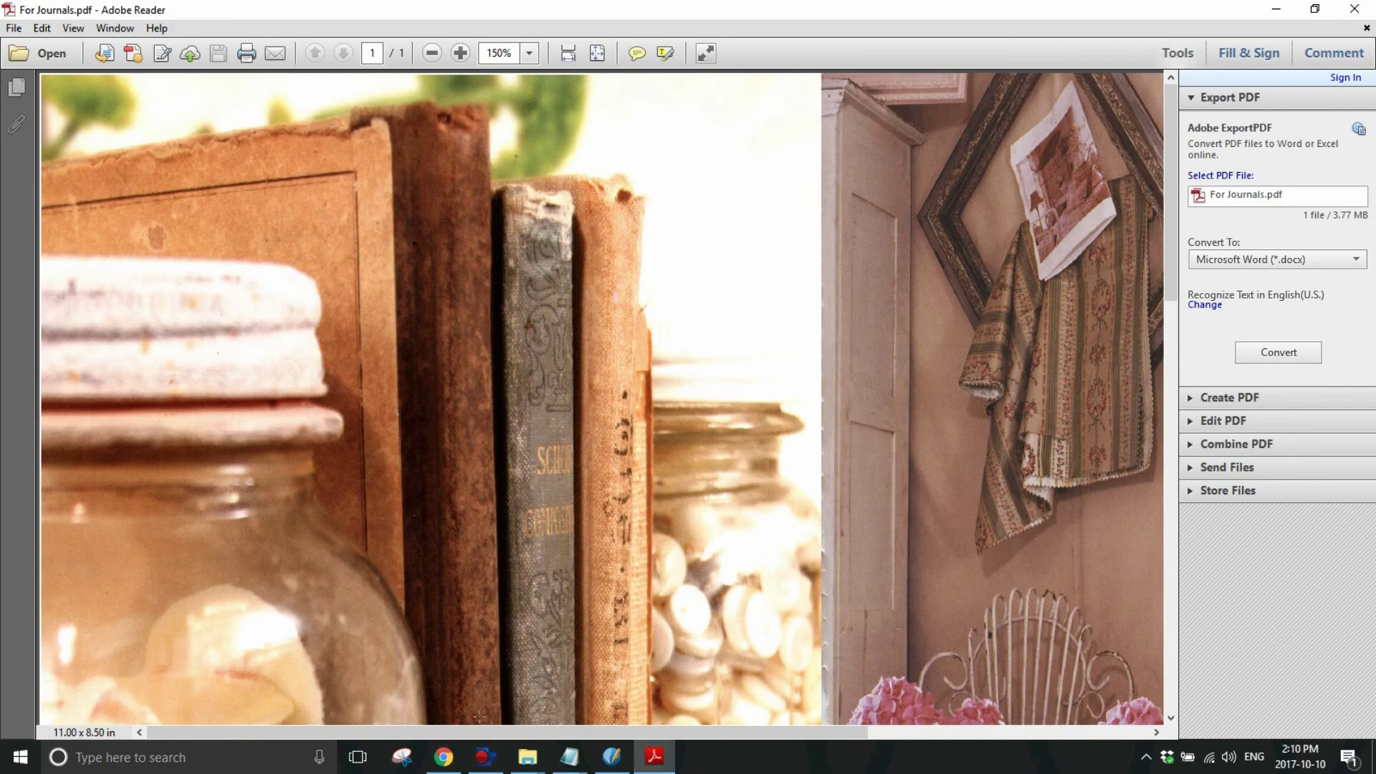
pyautogui.moveTo(437, 730); pyautogui.dragTo(719, 730)
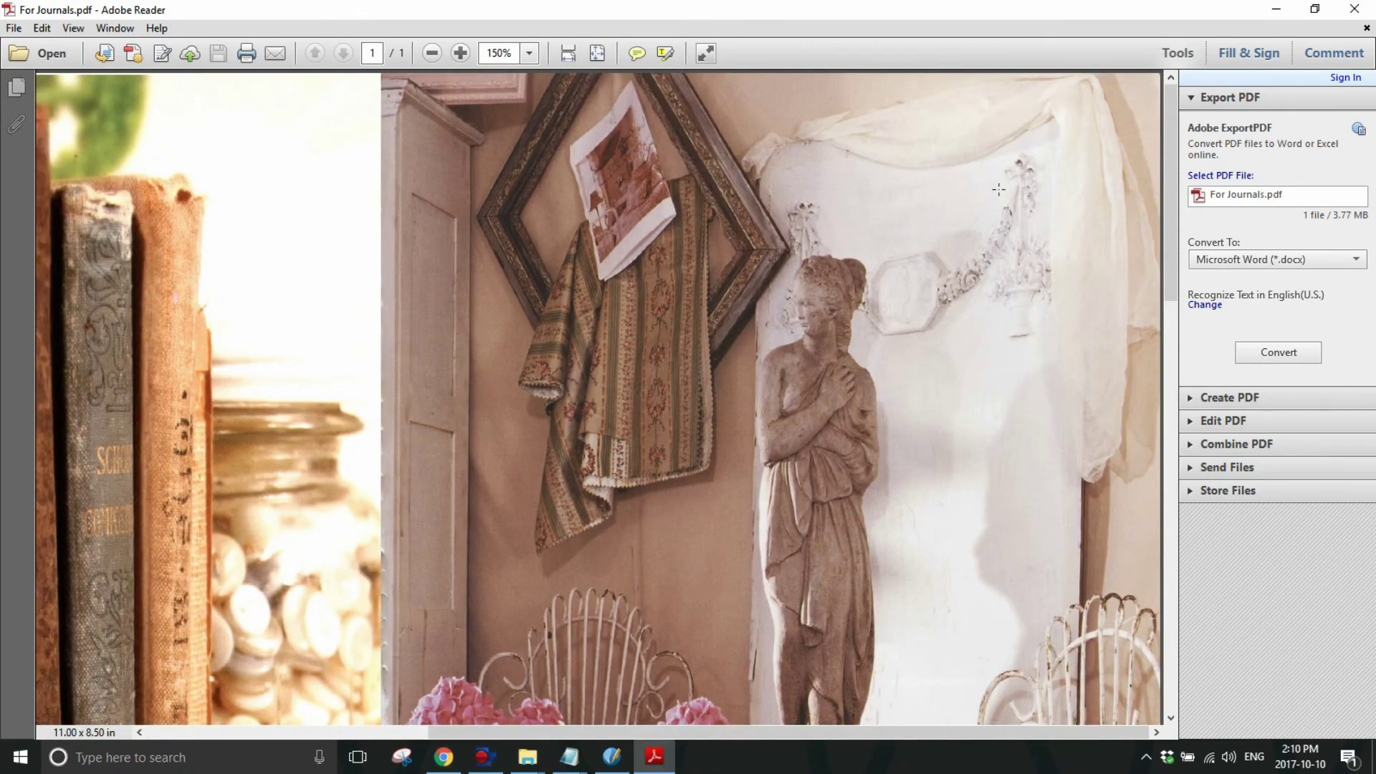
pyautogui.moveTo(1168, 162); pyautogui.dragTo(1181, 609)
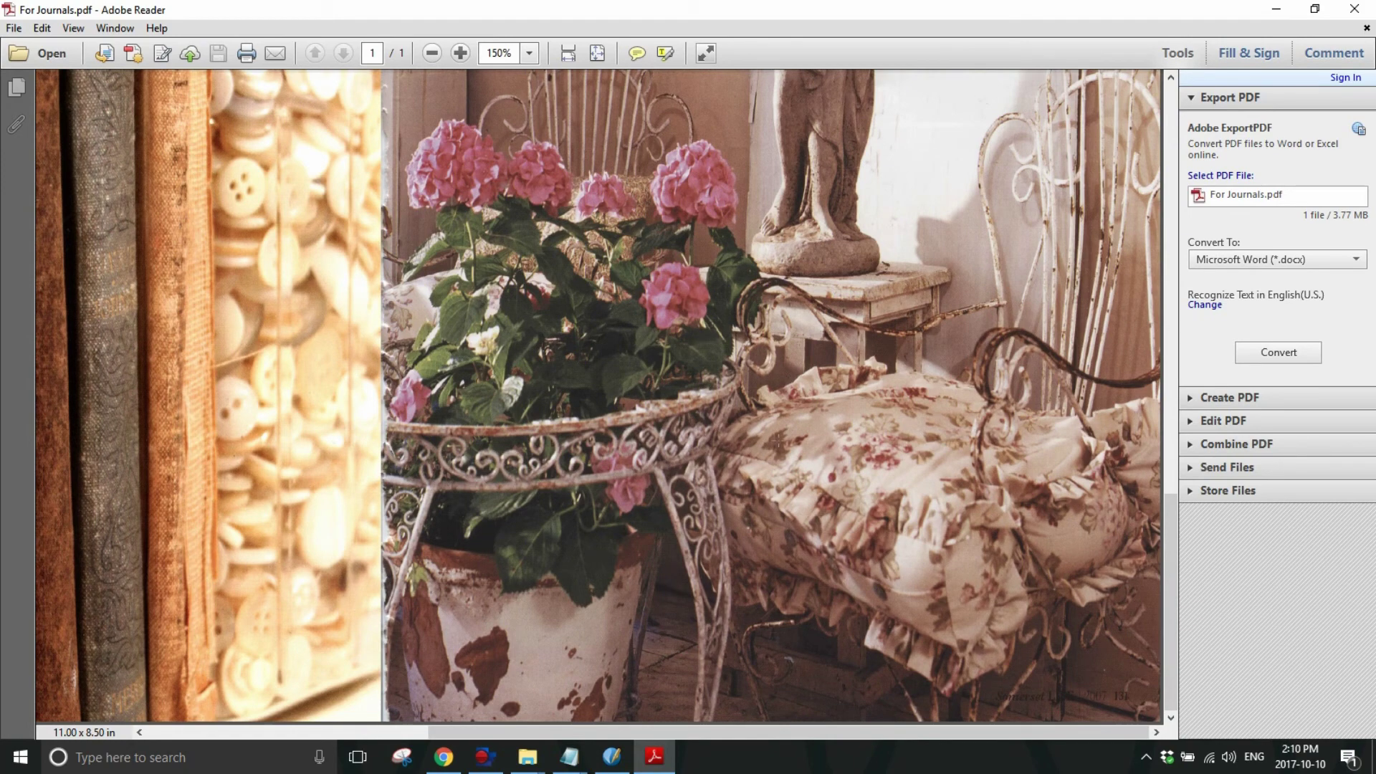
pyautogui.click(531, 54)
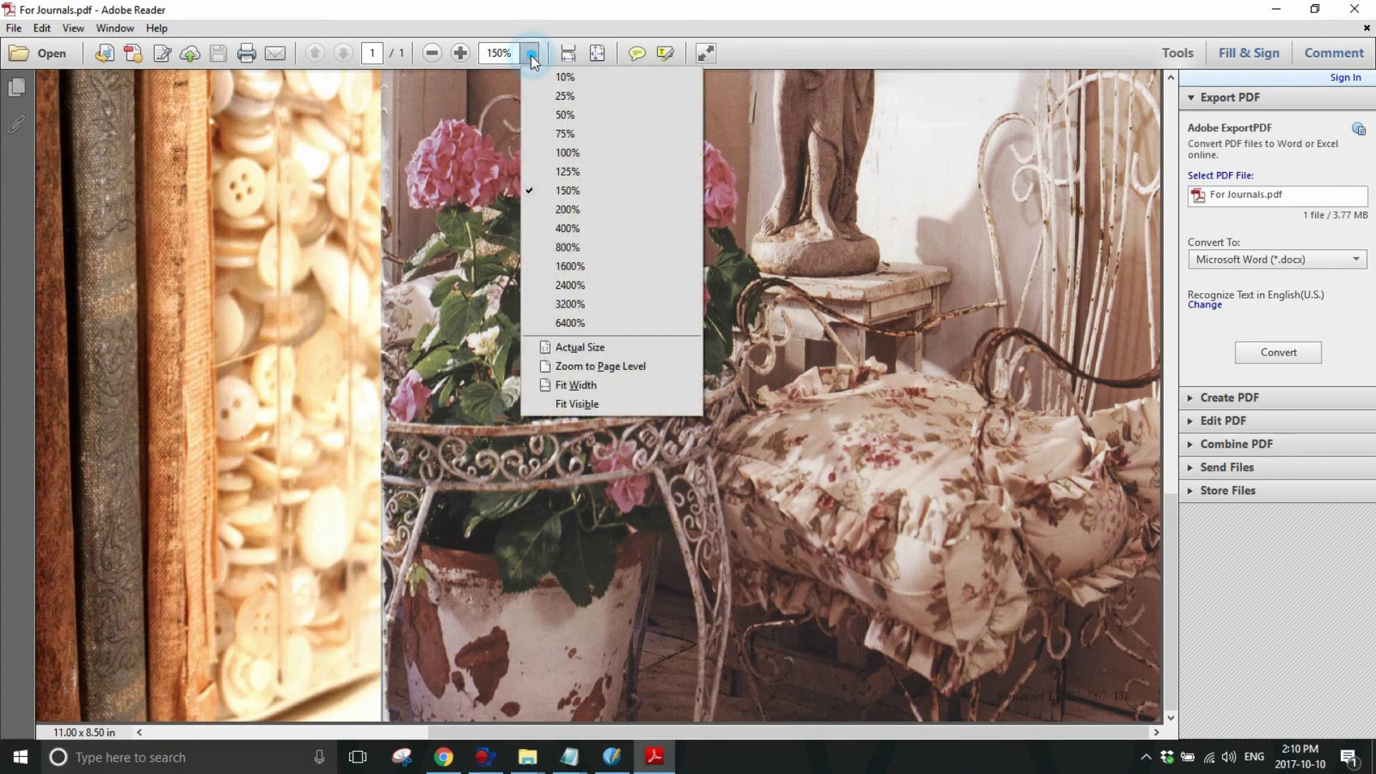
pyautogui.click(631, 154)
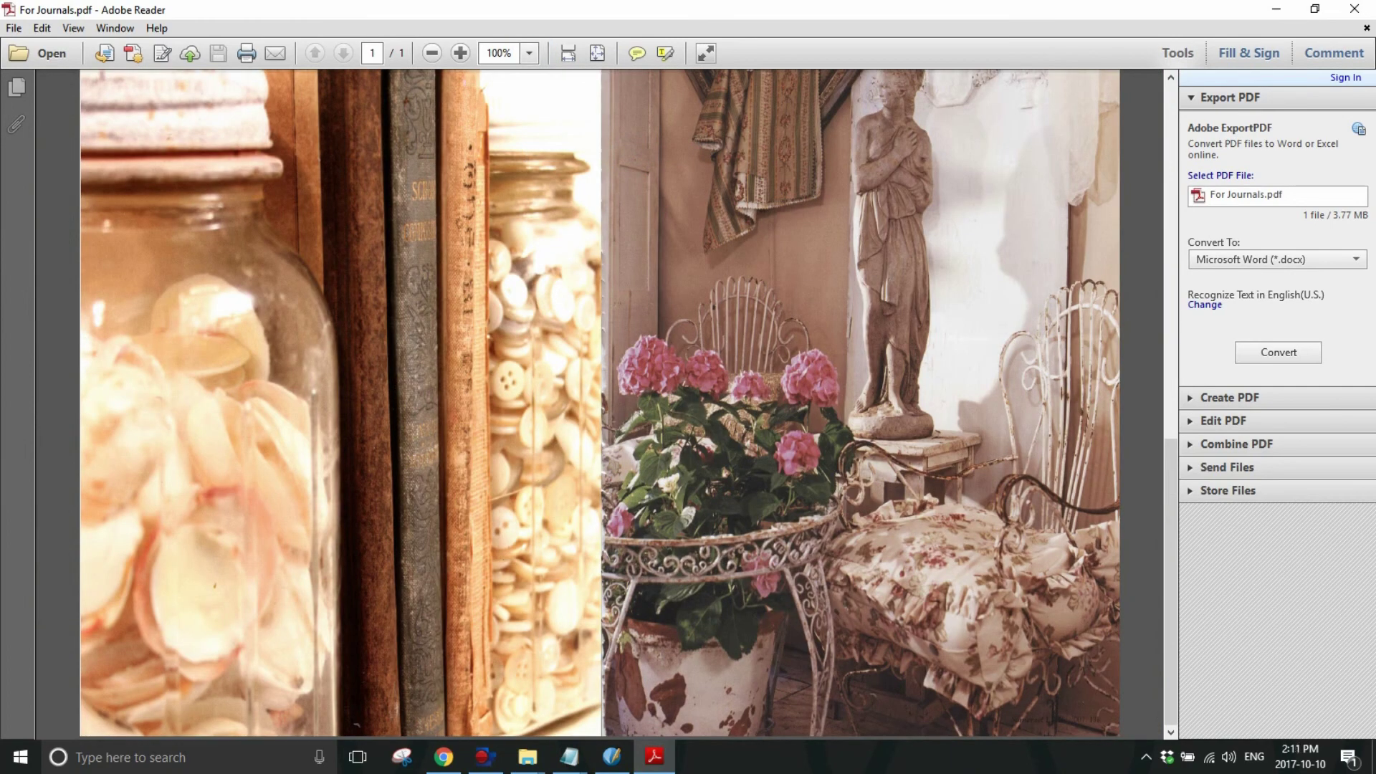
pyautogui.click(1353, 10)
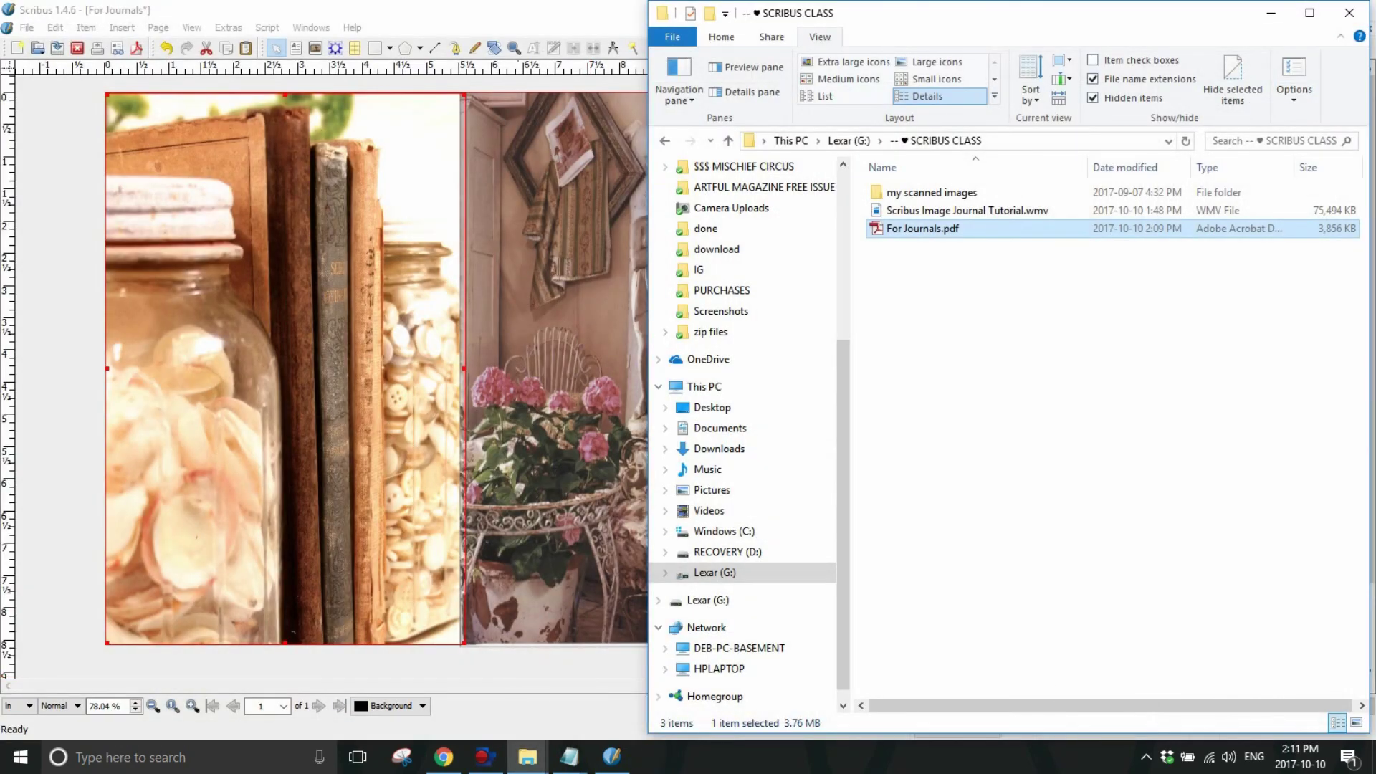
pyautogui.click(1271, 12)
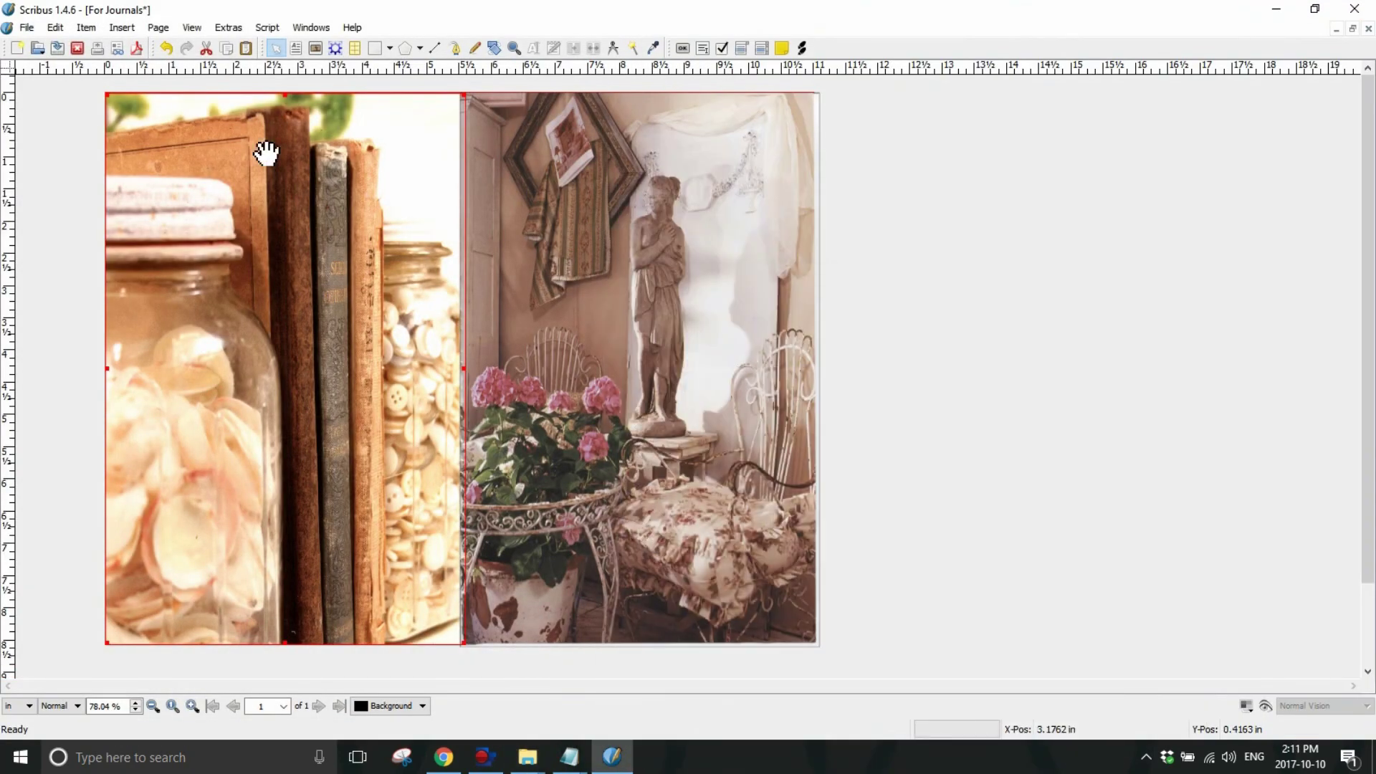
# - Stretch the jar image's inner edge to about 5.7 in, and narrow it back to about 5.1 in
pyautogui.click(335, 341)
pyautogui.moveTo(466, 371); pyautogui.dragTo(476, 373)
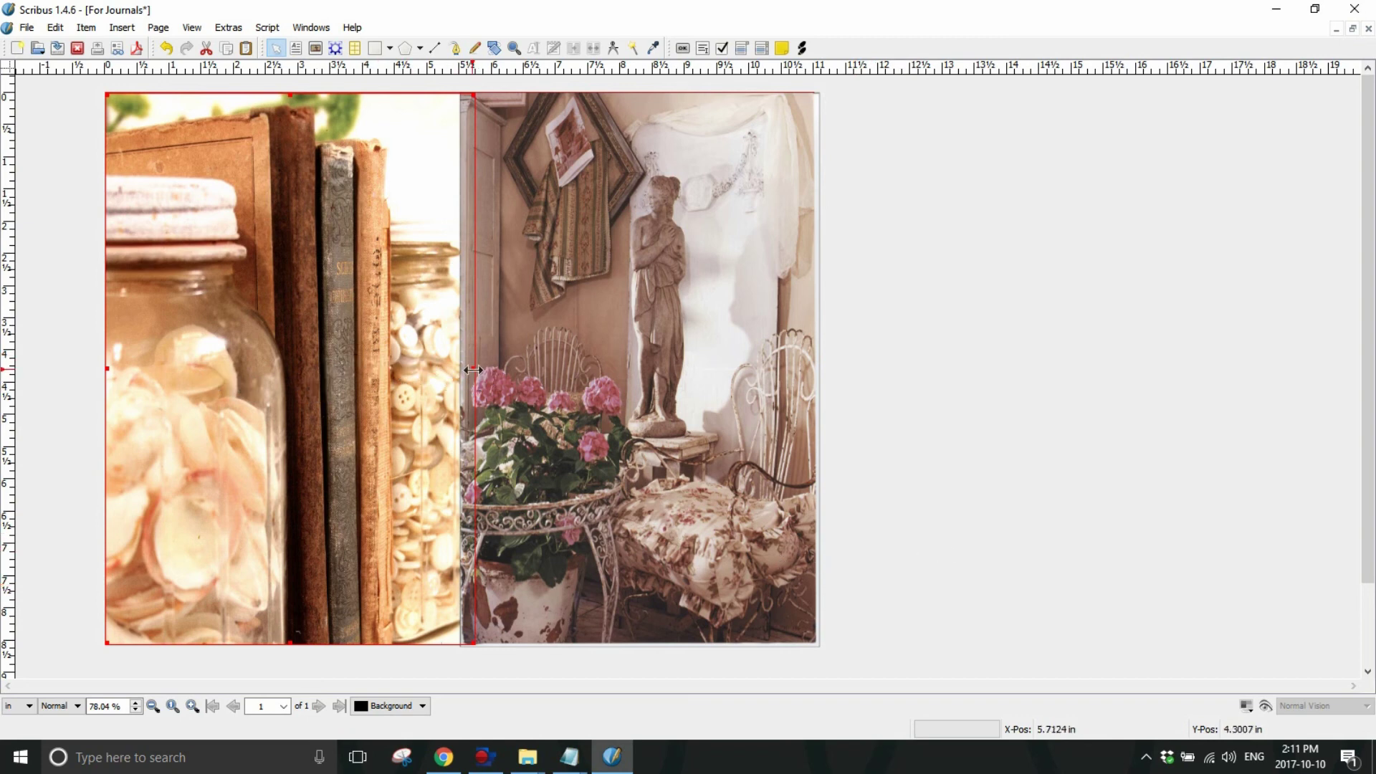
pyautogui.moveTo(474, 370); pyautogui.dragTo(435, 370)
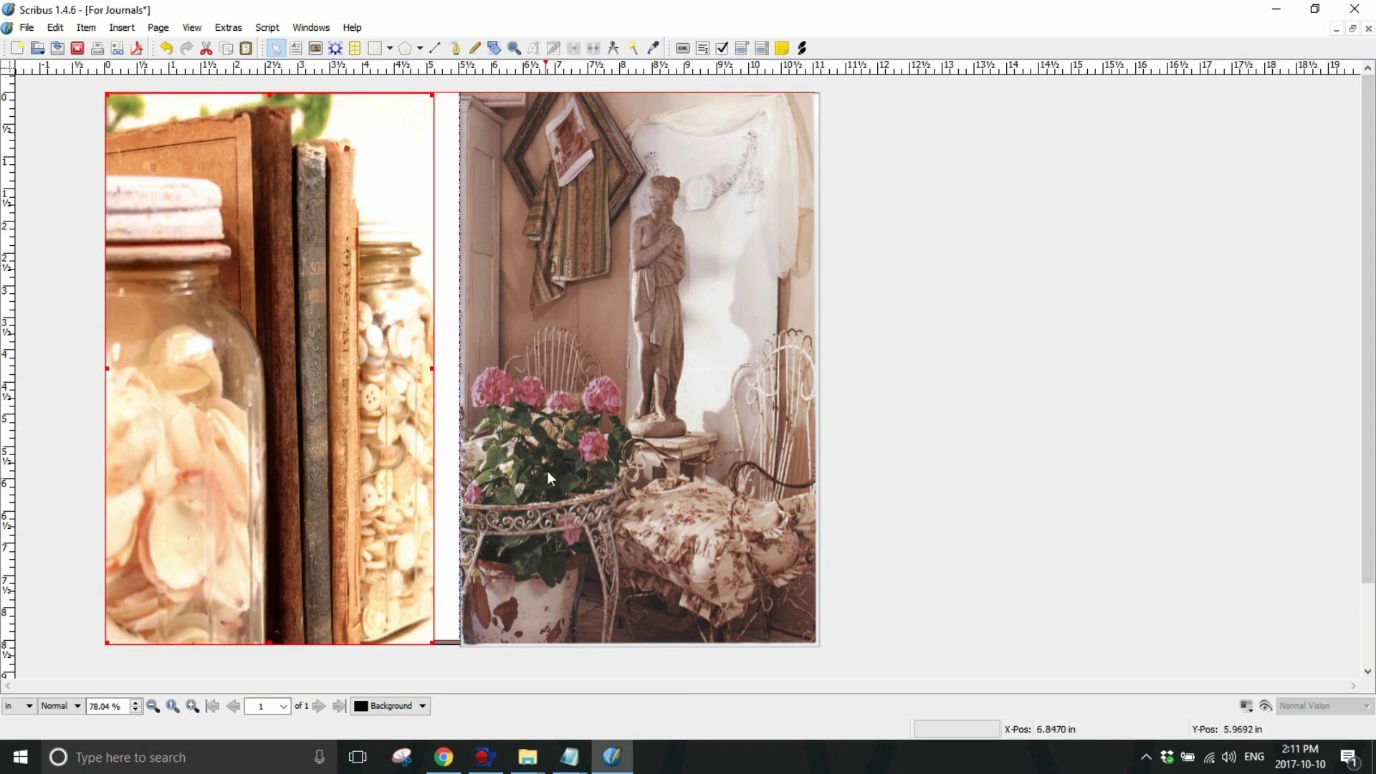
# - Move the statue image off the page onto the empty area beside it and widen the jar image to the centre guide
pyautogui.click(546, 428)
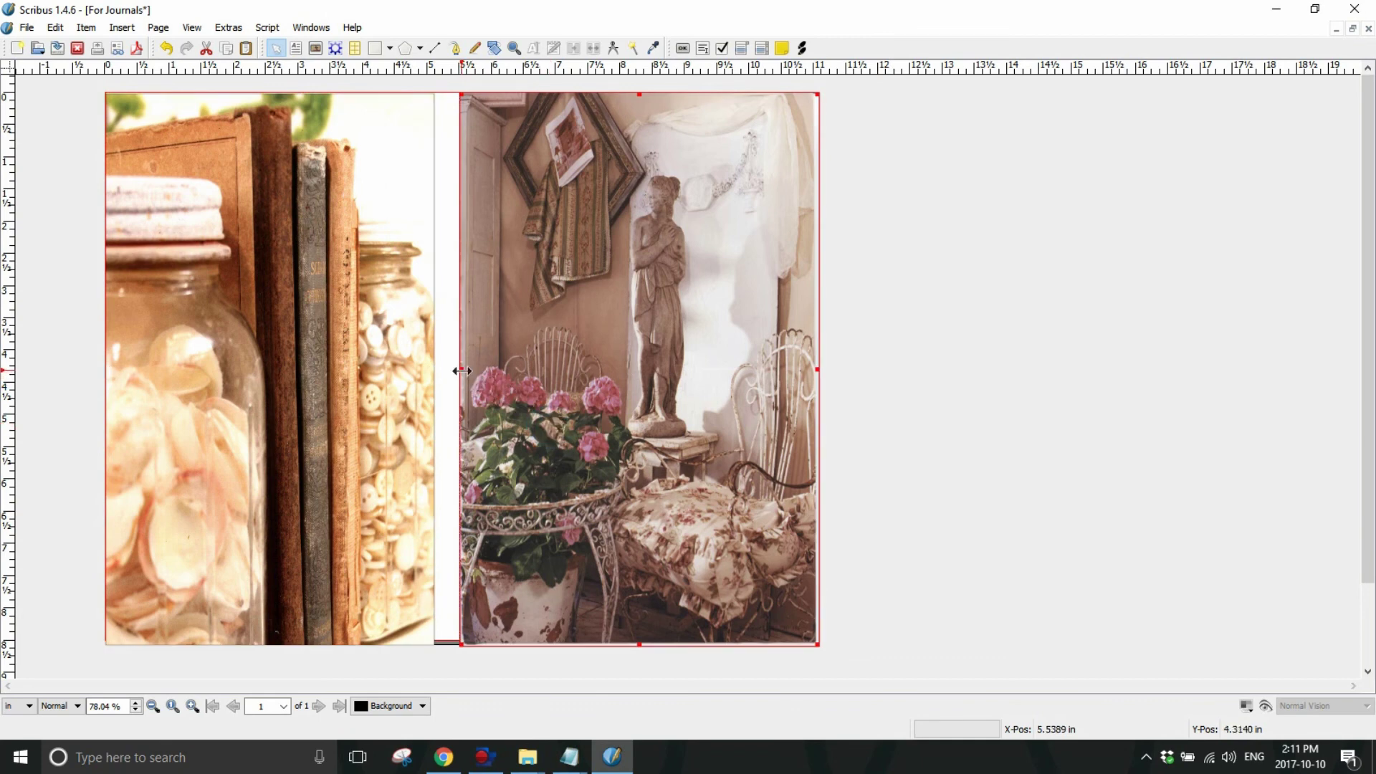
pyautogui.moveTo(586, 319); pyautogui.dragTo(961, 351)
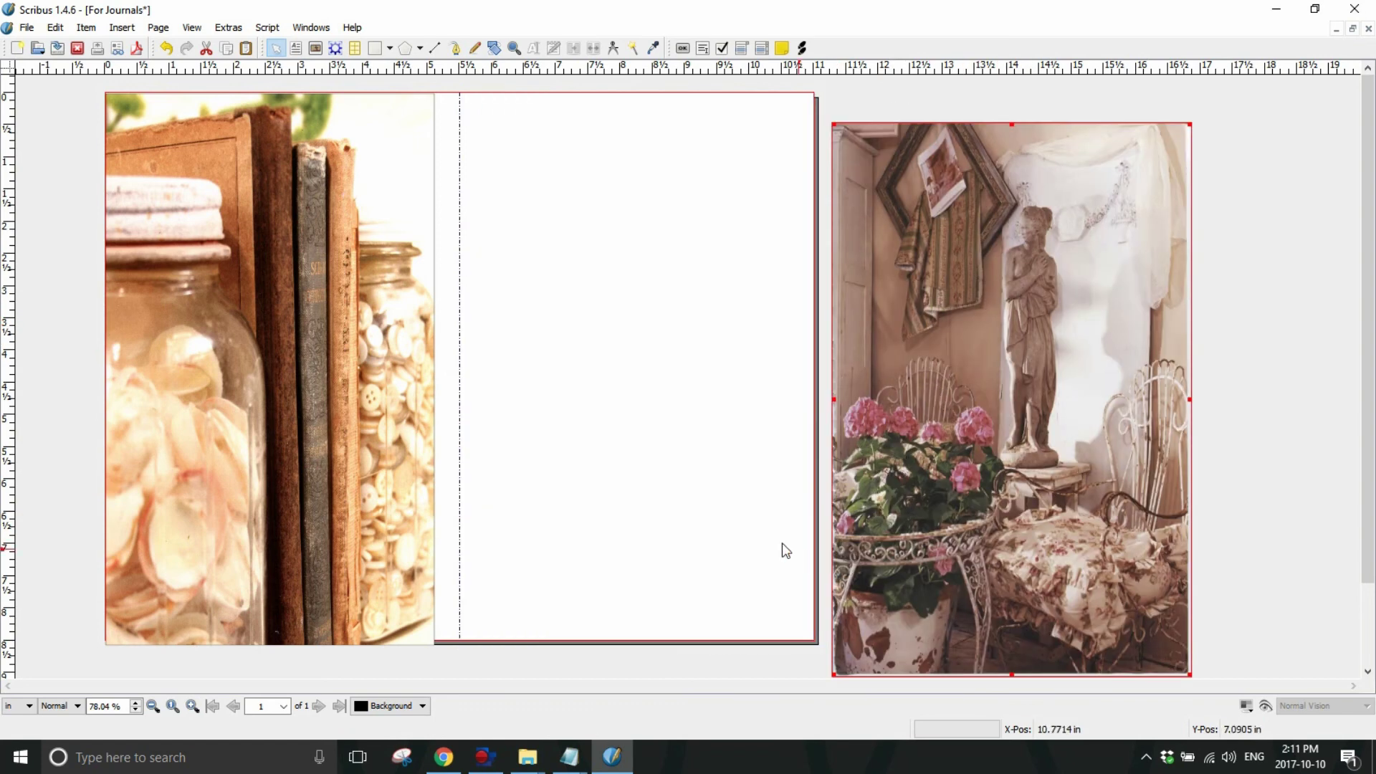
pyautogui.click(331, 308)
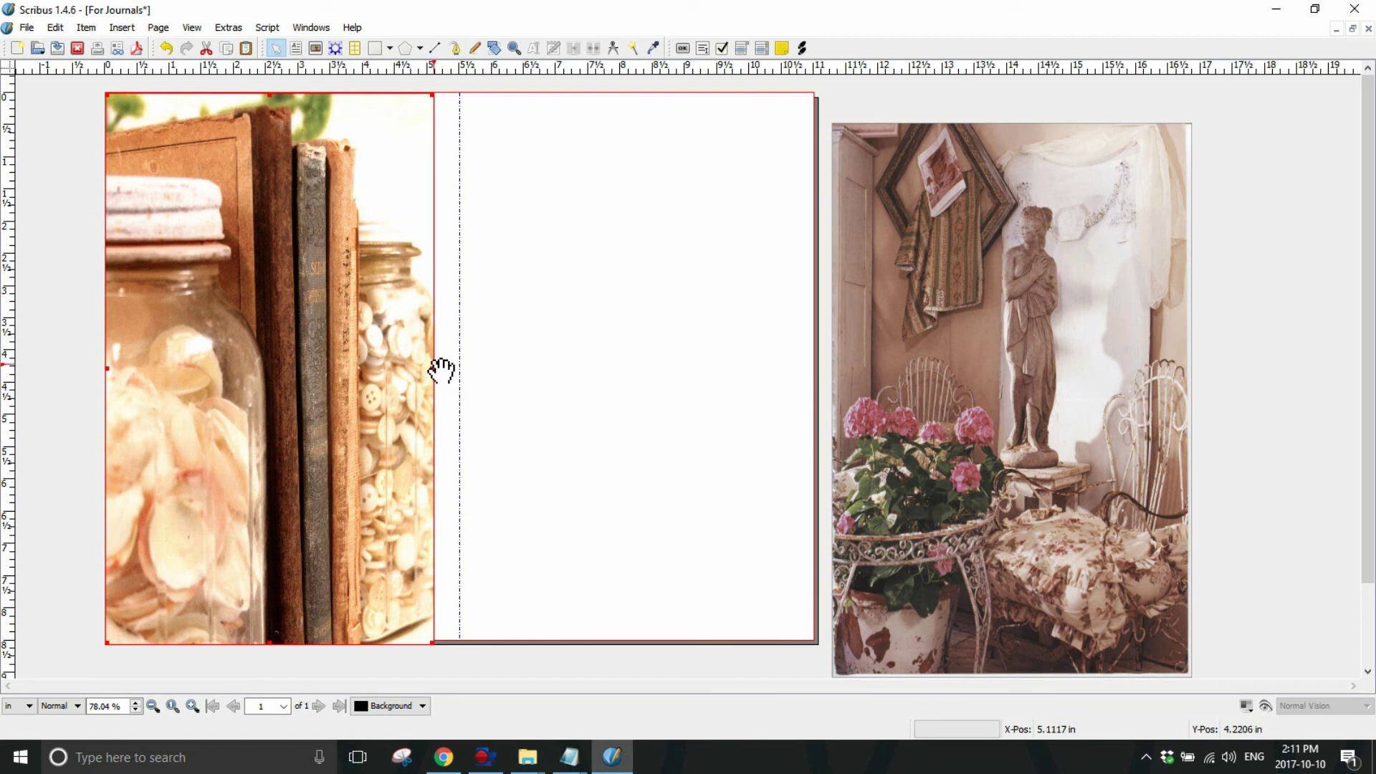
pyautogui.moveTo(433, 370); pyautogui.dragTo(460, 370)
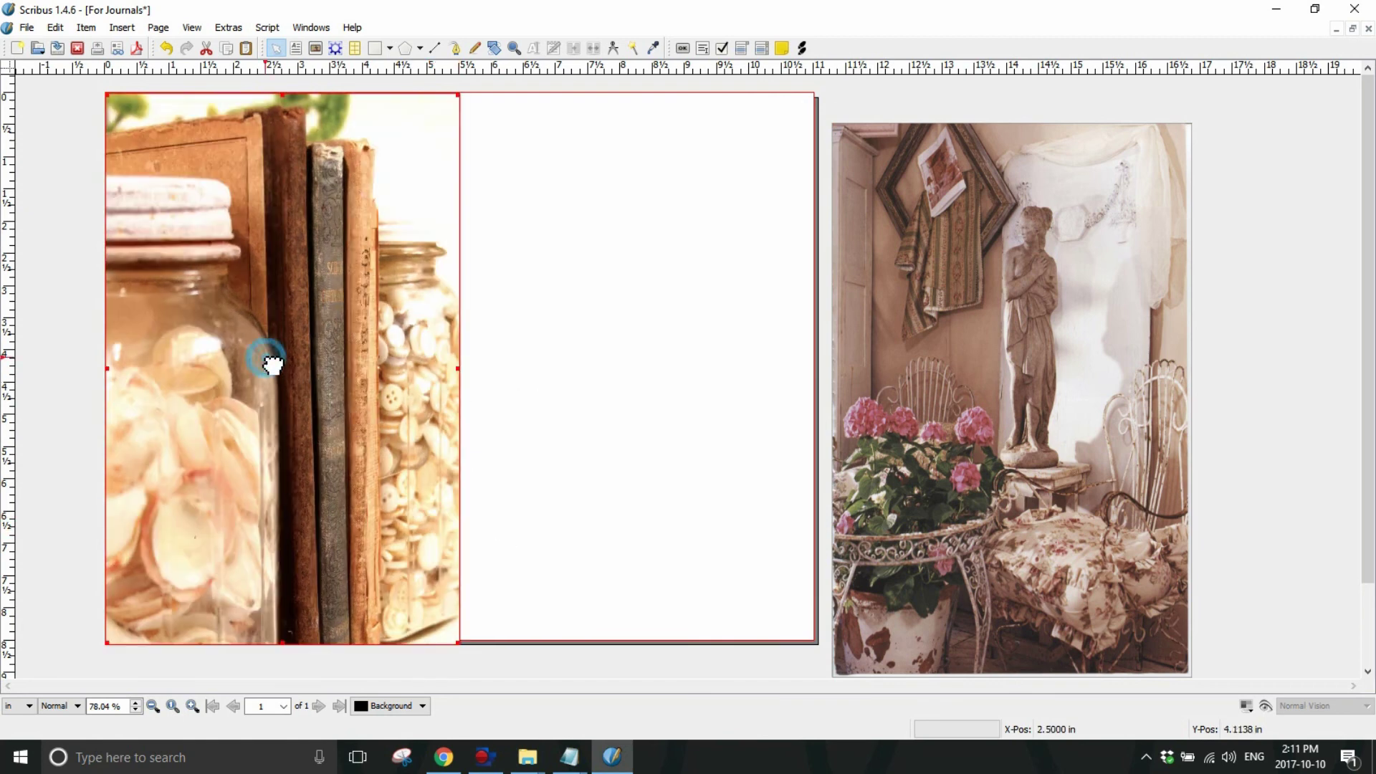
# - Swap the two images by moving the jar image to the right half and the statue image to the left, extending its outer edge slightly
pyautogui.moveTo(267, 360); pyautogui.dragTo(627, 370)
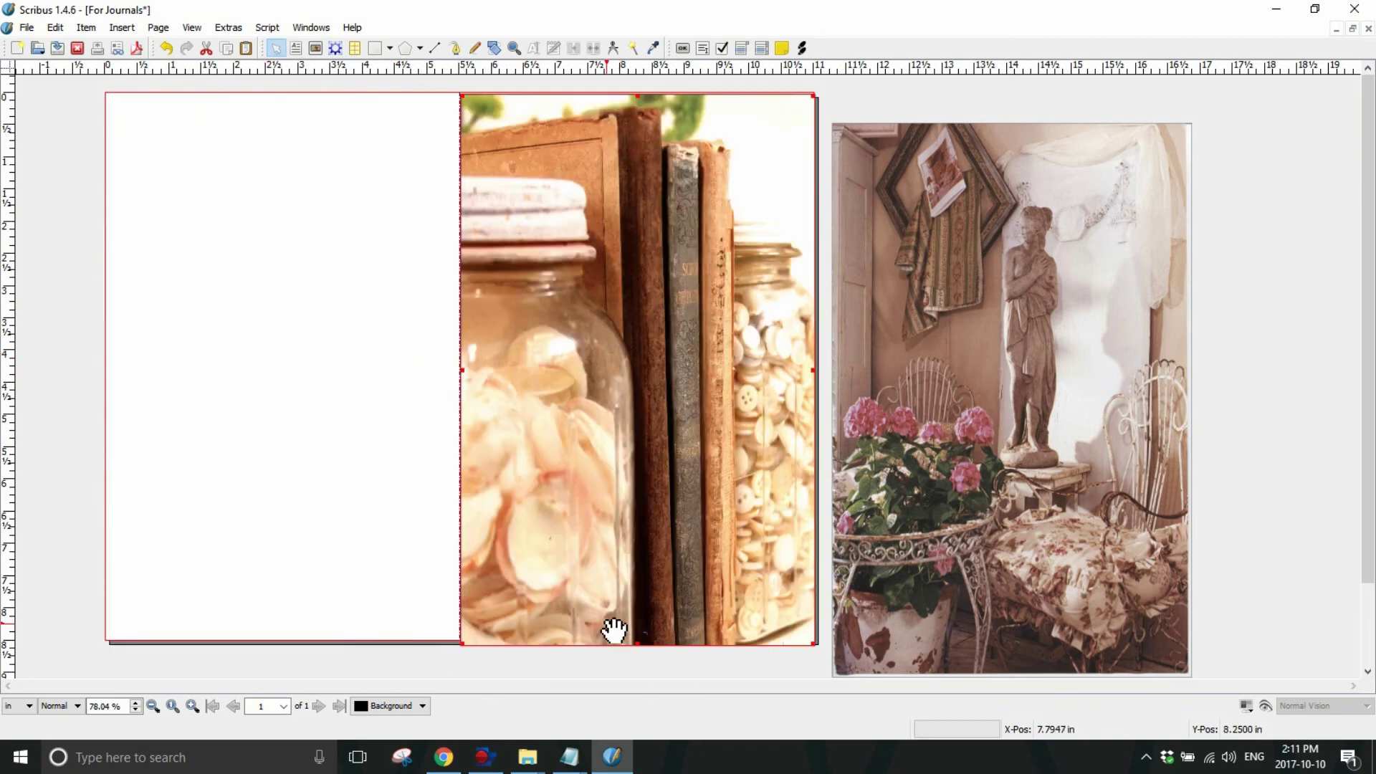
pyautogui.click(996, 344)
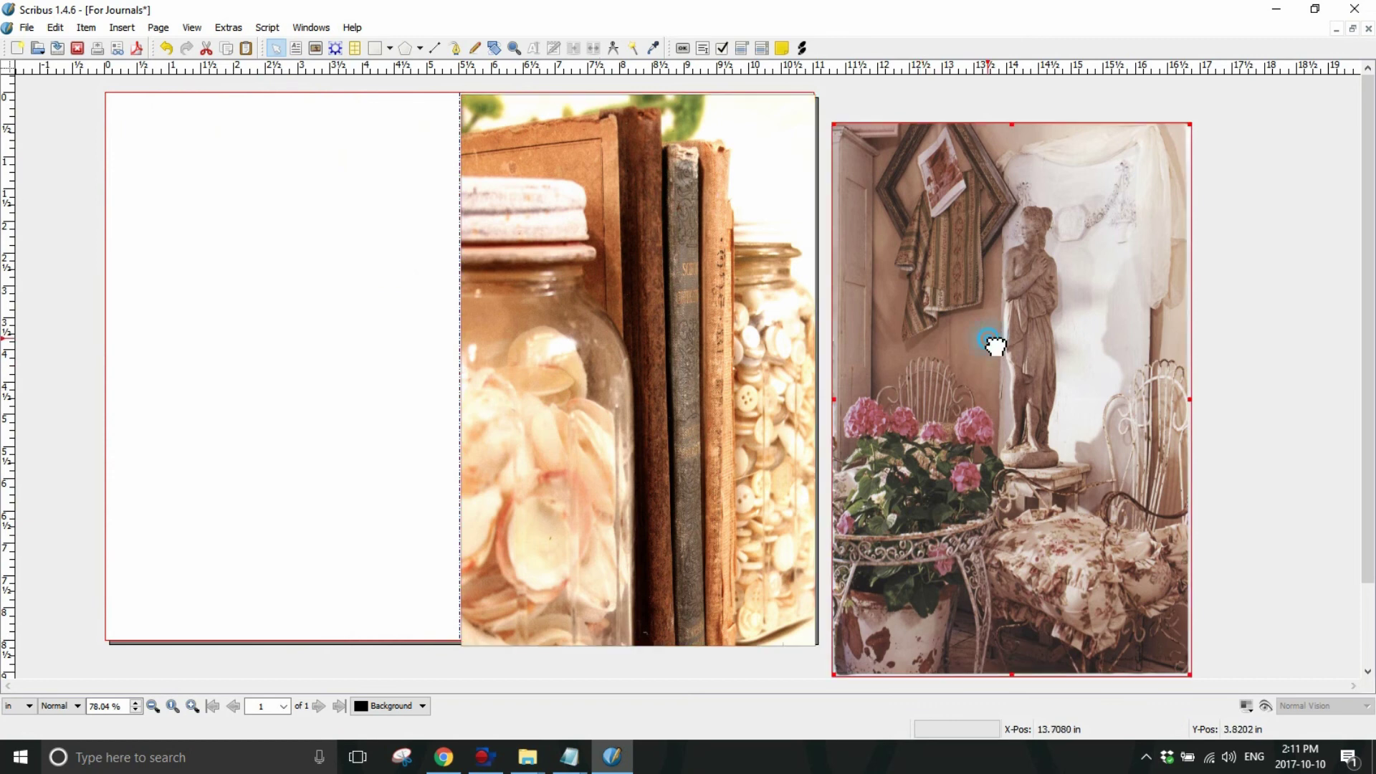
pyautogui.moveTo(996, 345); pyautogui.dragTo(270, 315)
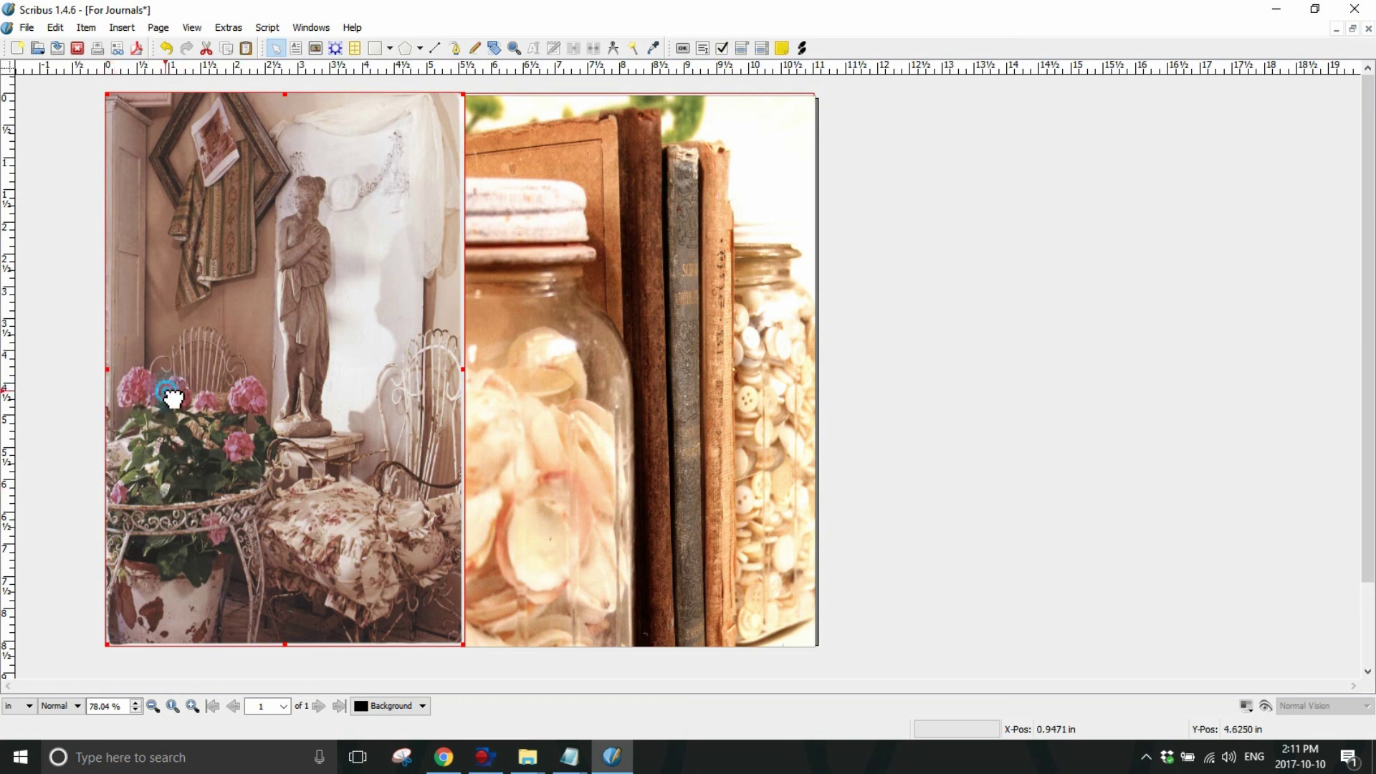
pyautogui.moveTo(106, 370); pyautogui.dragTo(99, 369)
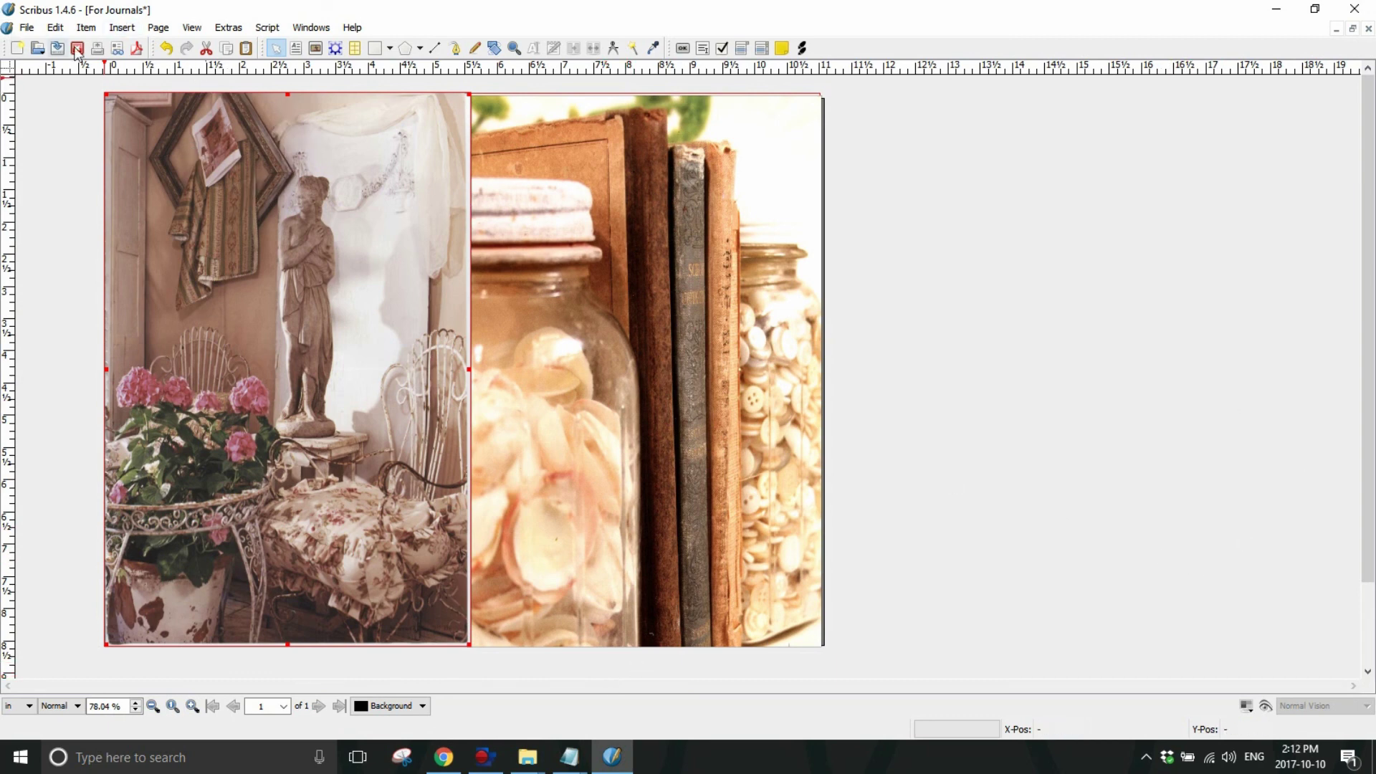
# - Undo the last six image moves and resizes, back to the jar image on the left half and the statue image on the right
pyautogui.click(57, 28)
pyautogui.click(98, 47)
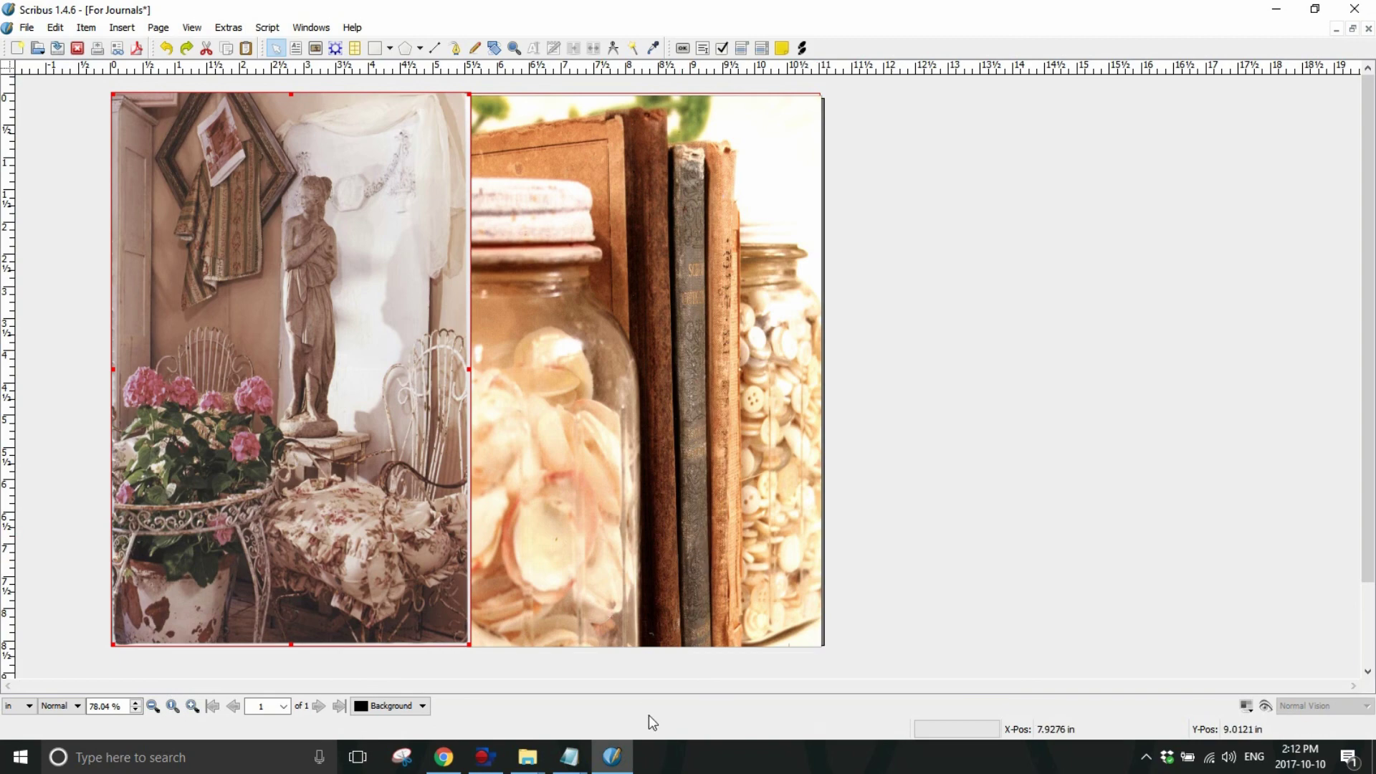
pyautogui.click(52, 27)
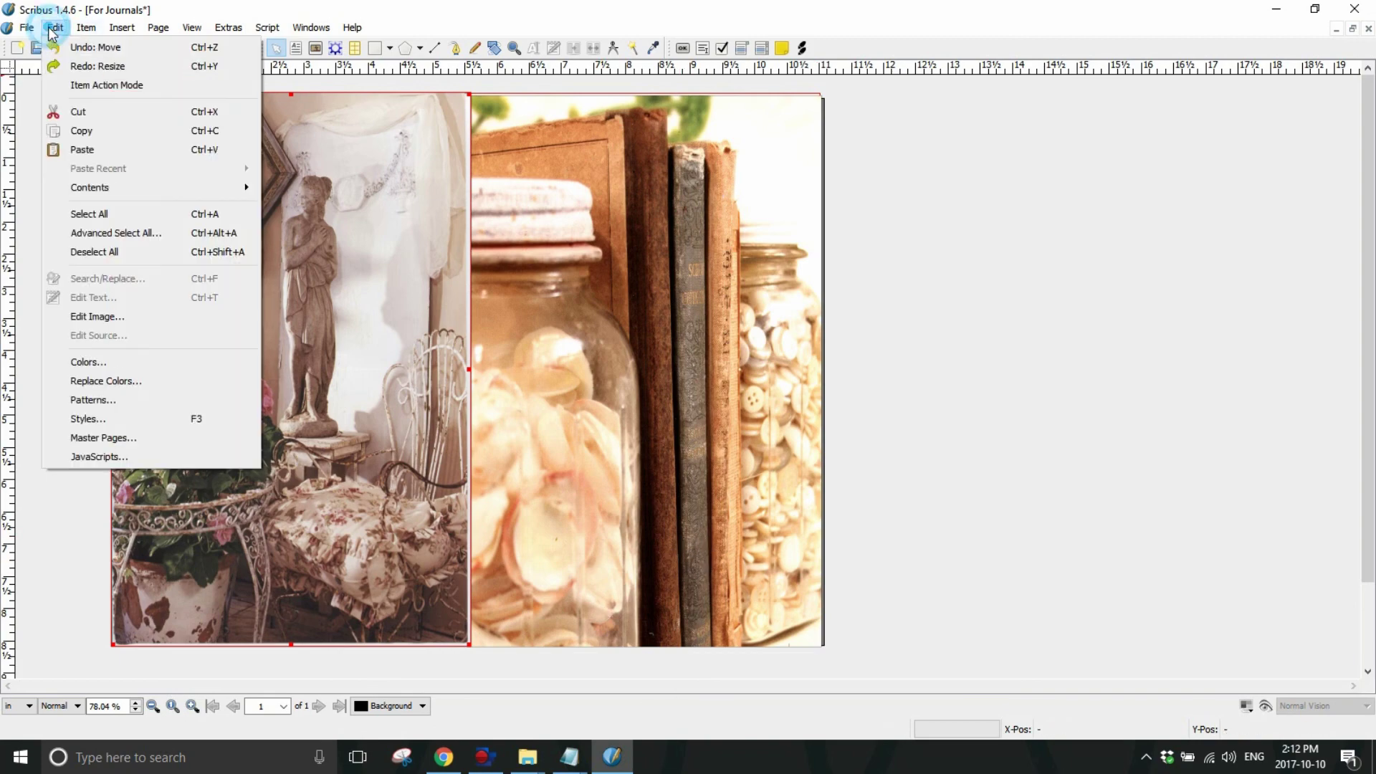
pyautogui.click(114, 55)
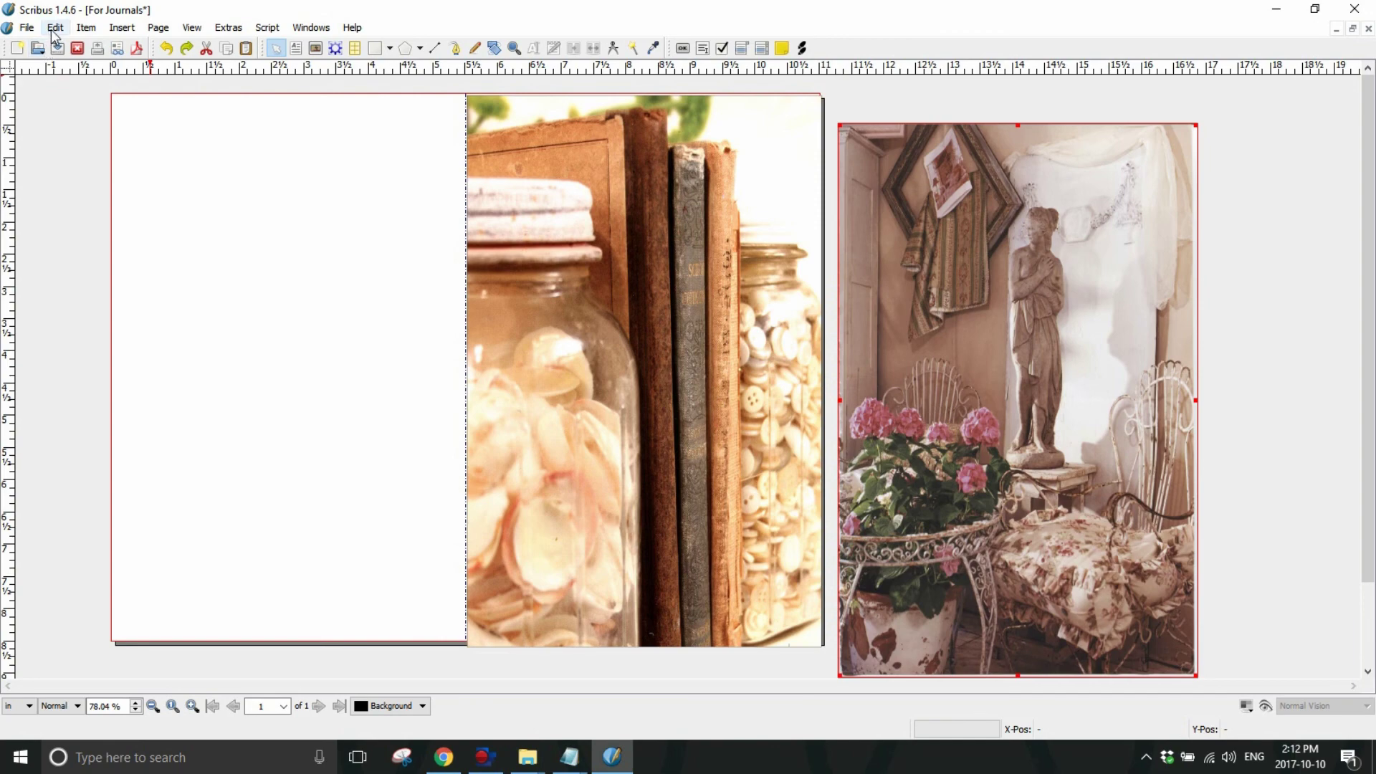
pyautogui.click(58, 32)
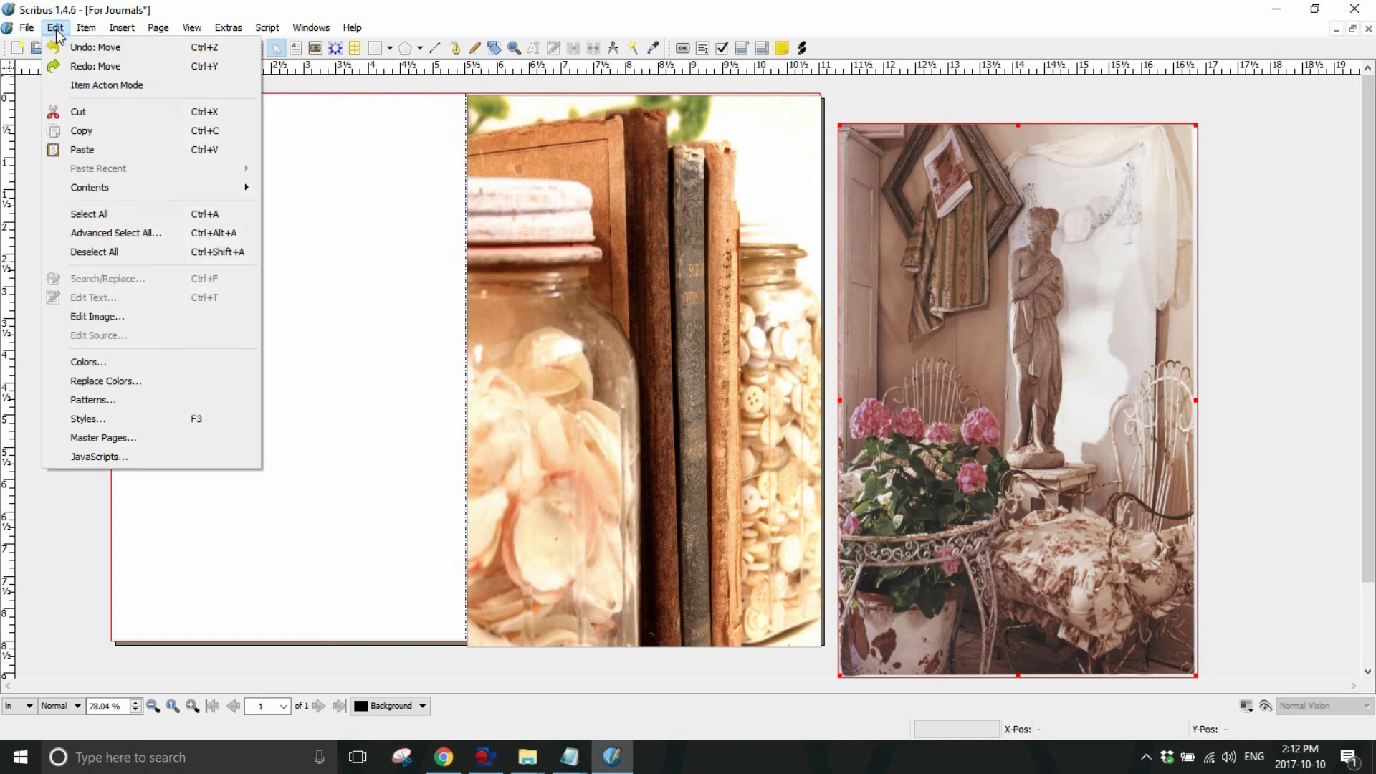
pyautogui.click(87, 51)
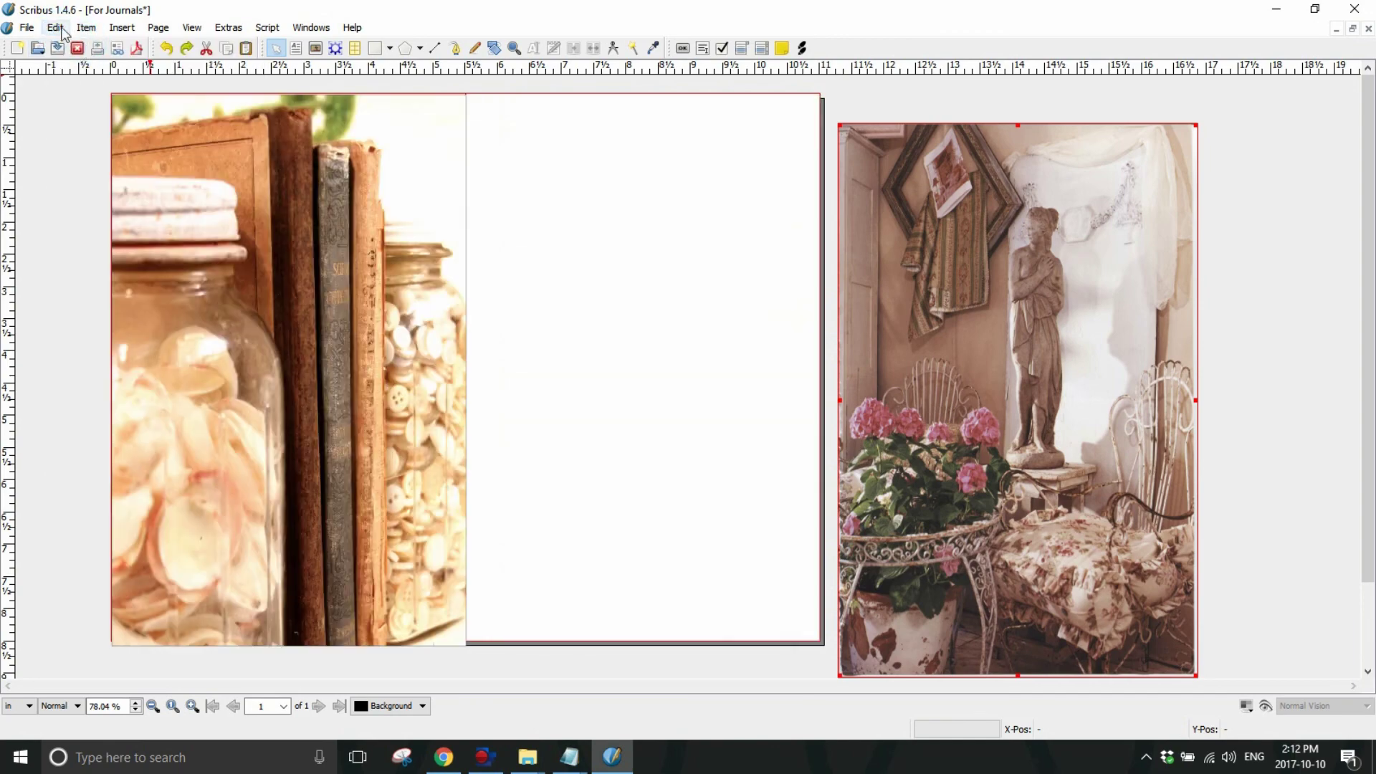
pyautogui.click(55, 27)
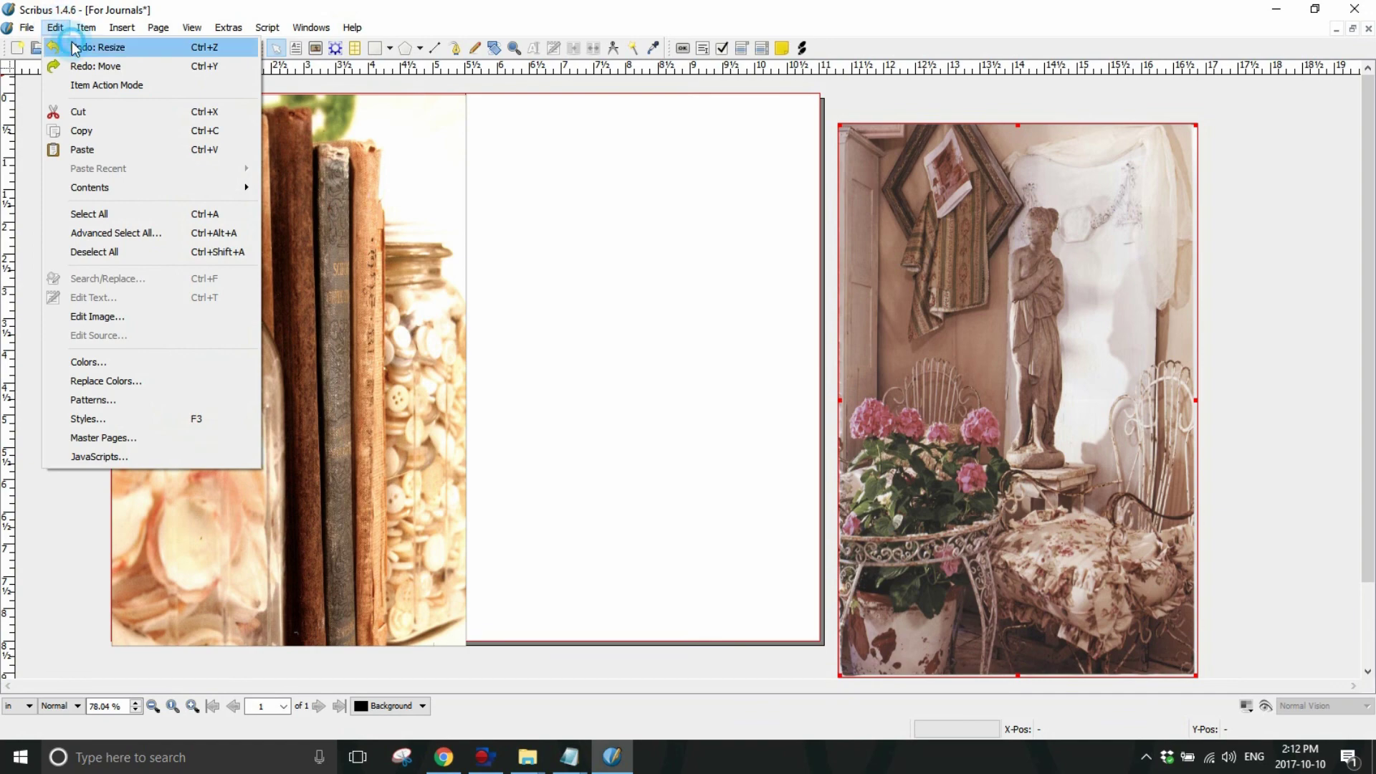
pyautogui.click(74, 47)
pyautogui.click(55, 27)
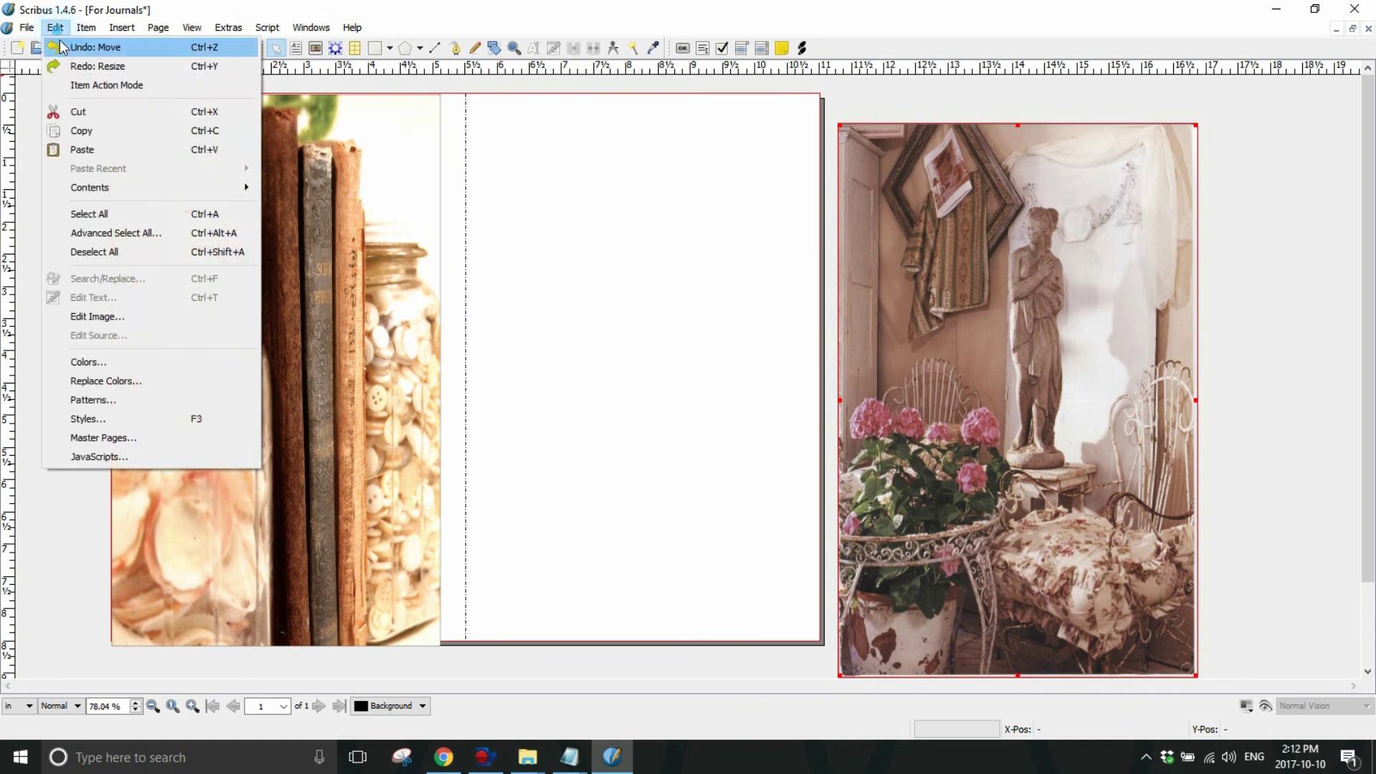
pyautogui.click(64, 49)
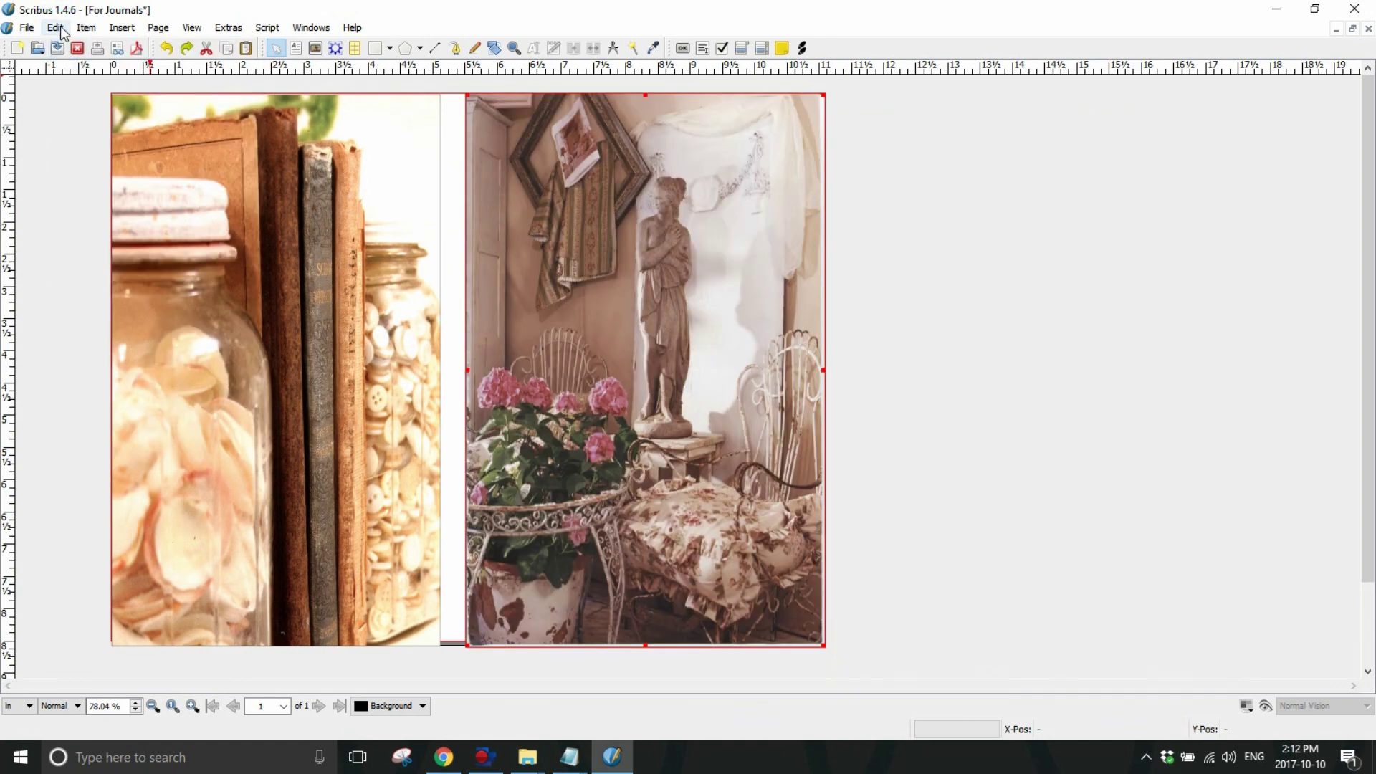
pyautogui.click(62, 30)
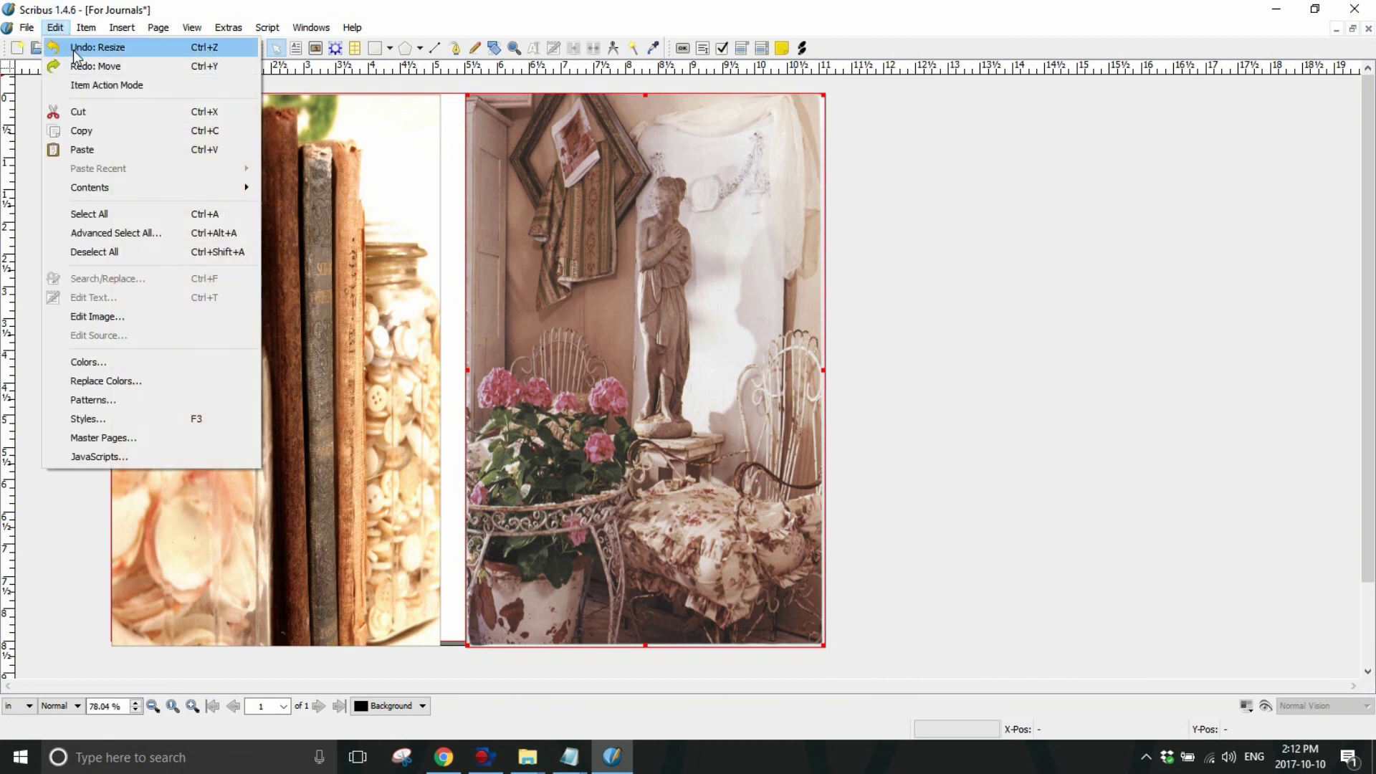
pyautogui.click(75, 48)
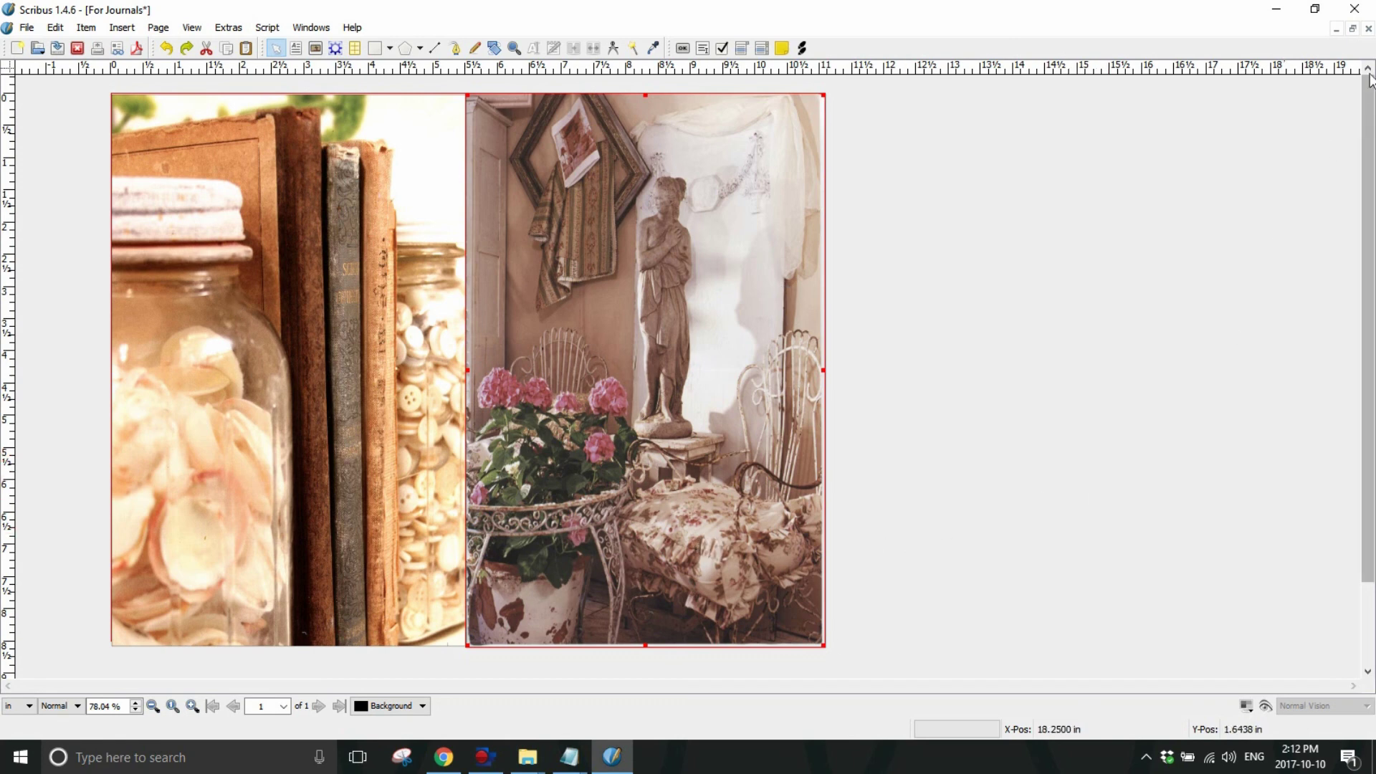
# - Close the For Journals document and discard its unsaved changes
pyautogui.click(1369, 29)
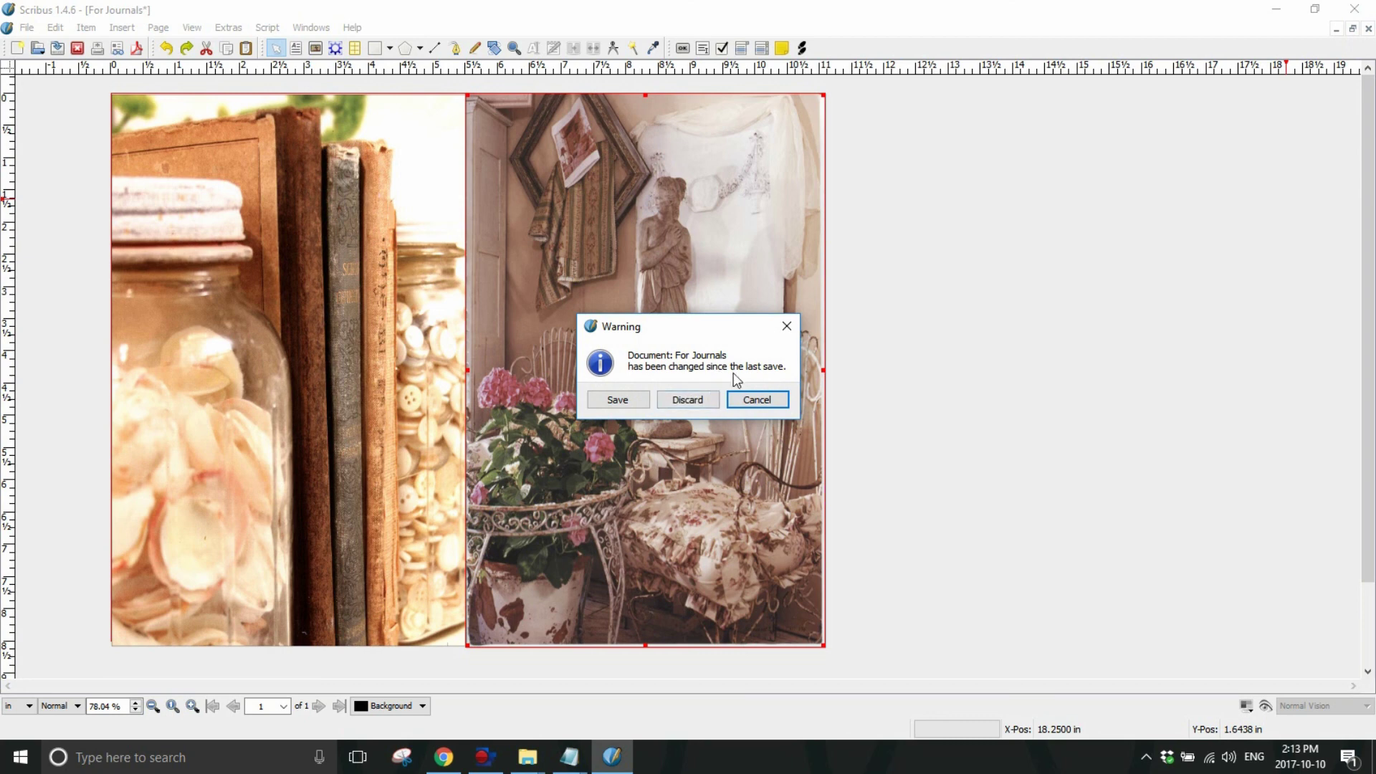
pyautogui.click(695, 403)
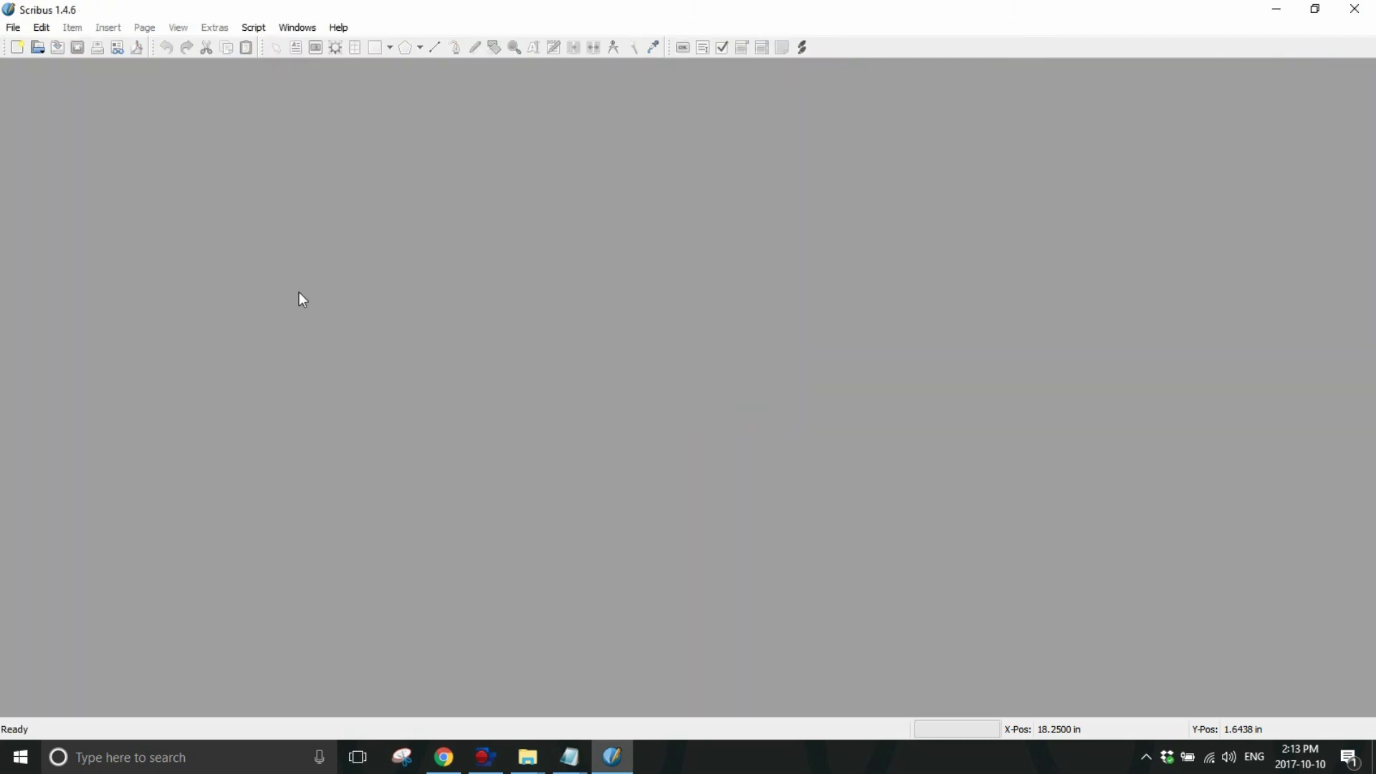
# - Create a new document from the For Journals template in Own Templates and fit the whole page in view
pyautogui.click(12, 28)
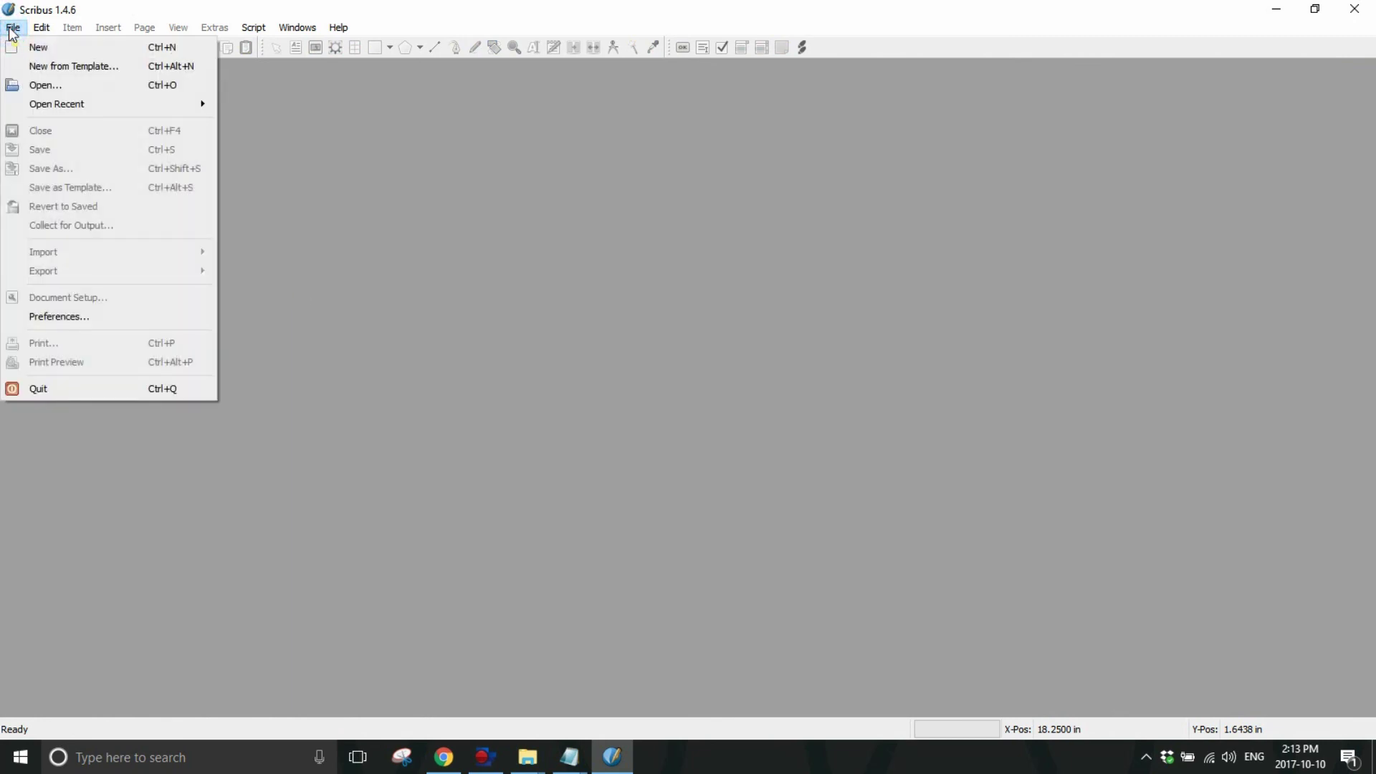
pyautogui.click(89, 67)
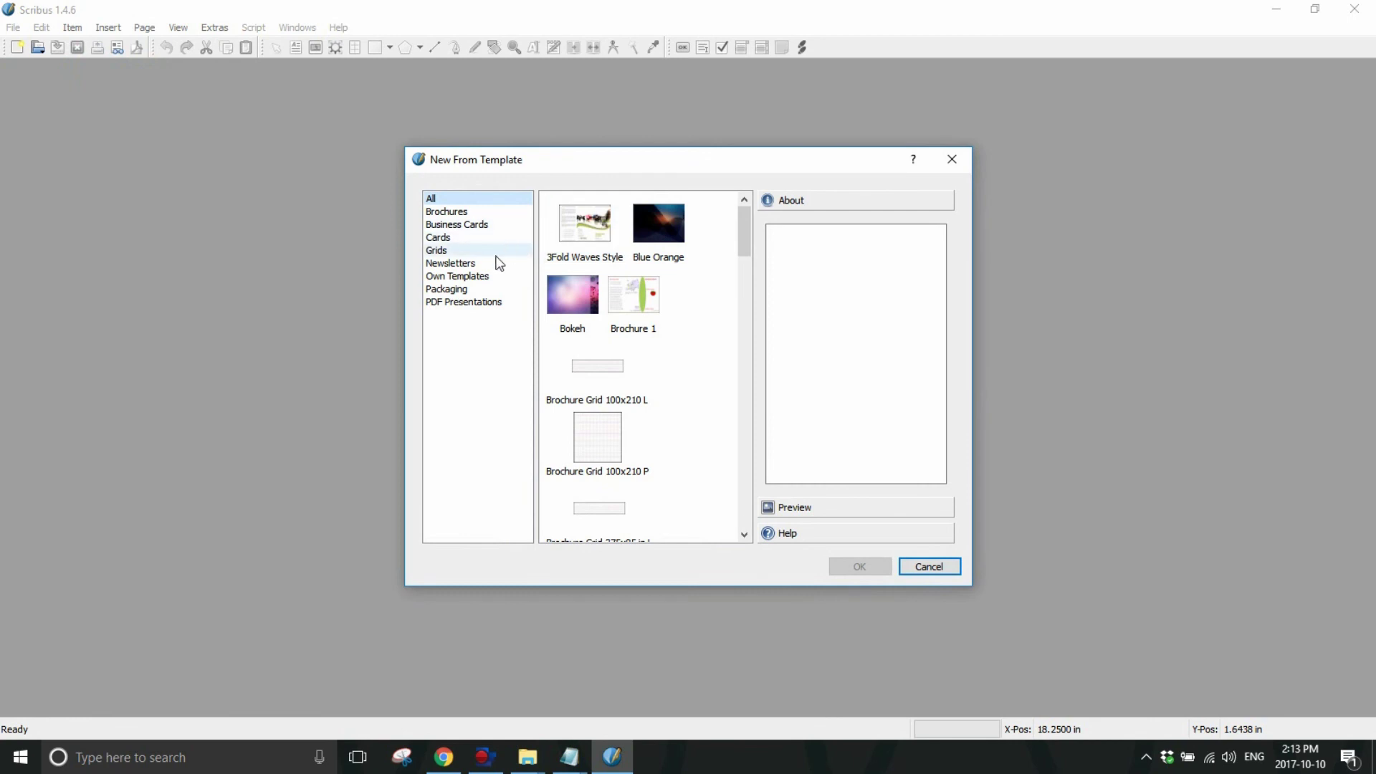
pyautogui.click(479, 277)
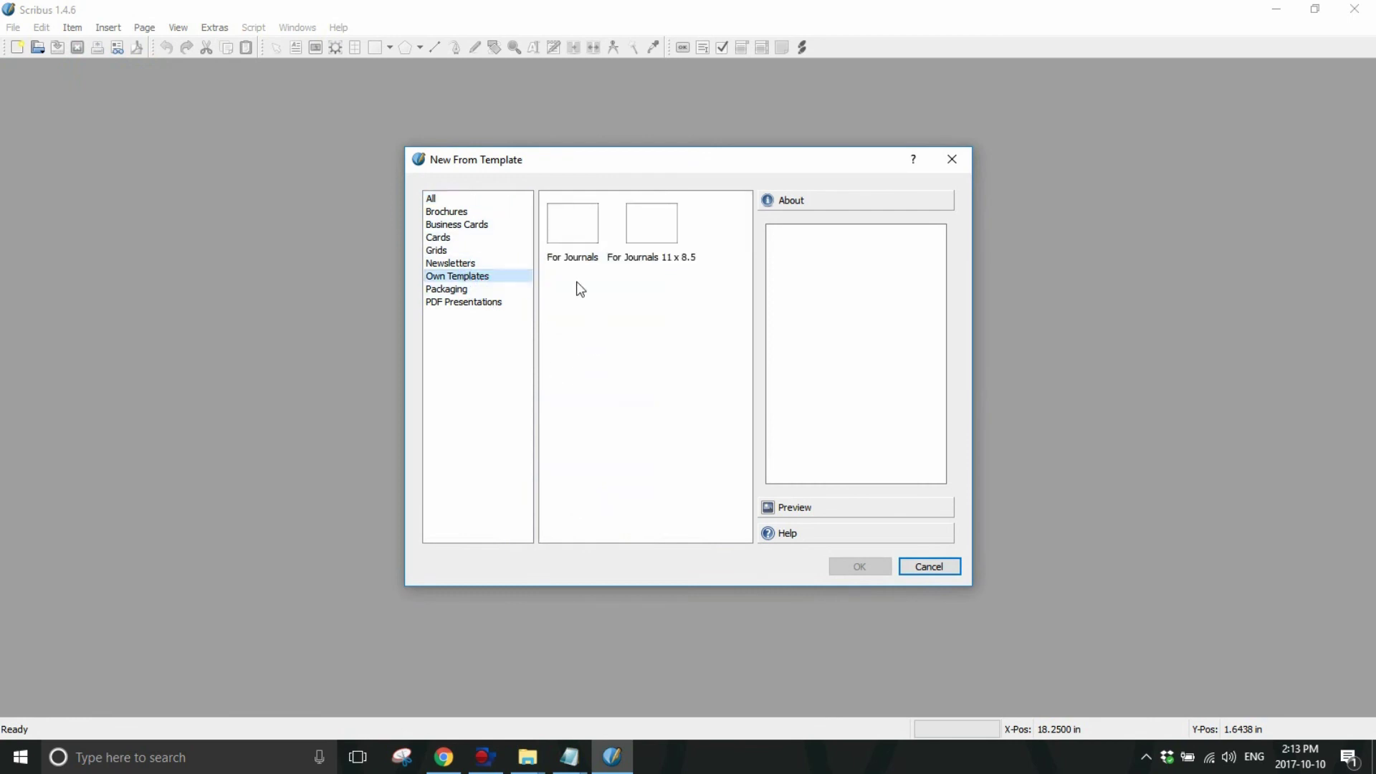
pyautogui.click(565, 231)
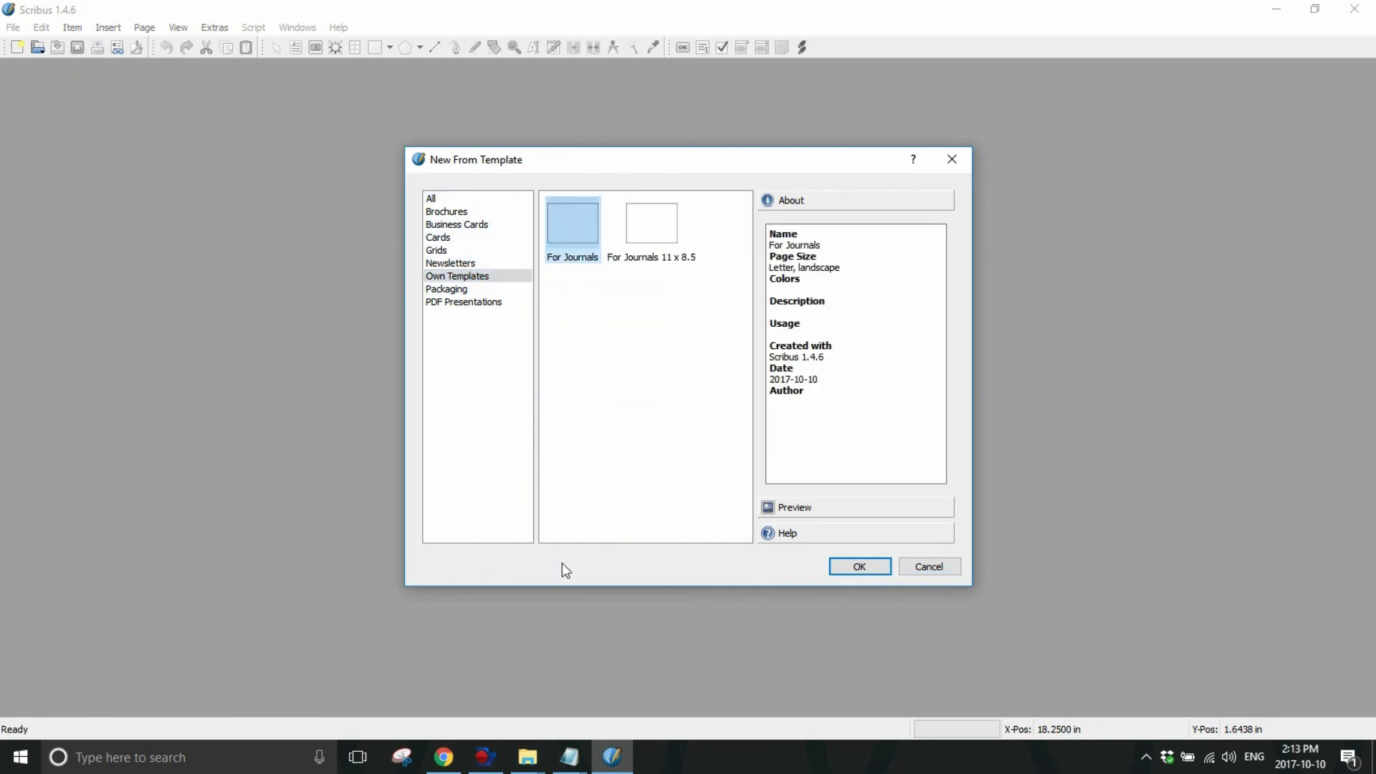
pyautogui.click(860, 567)
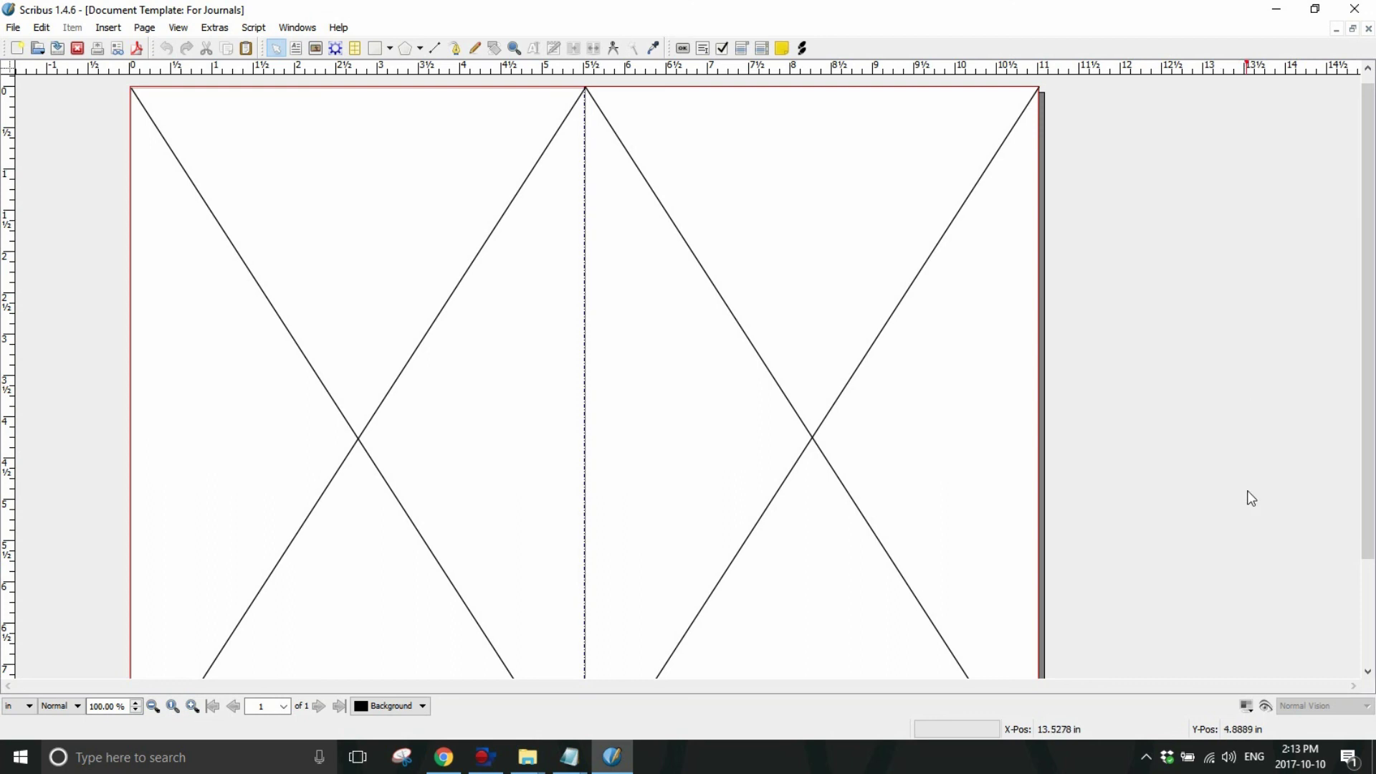
pyautogui.hotkey('ctrl', '0')
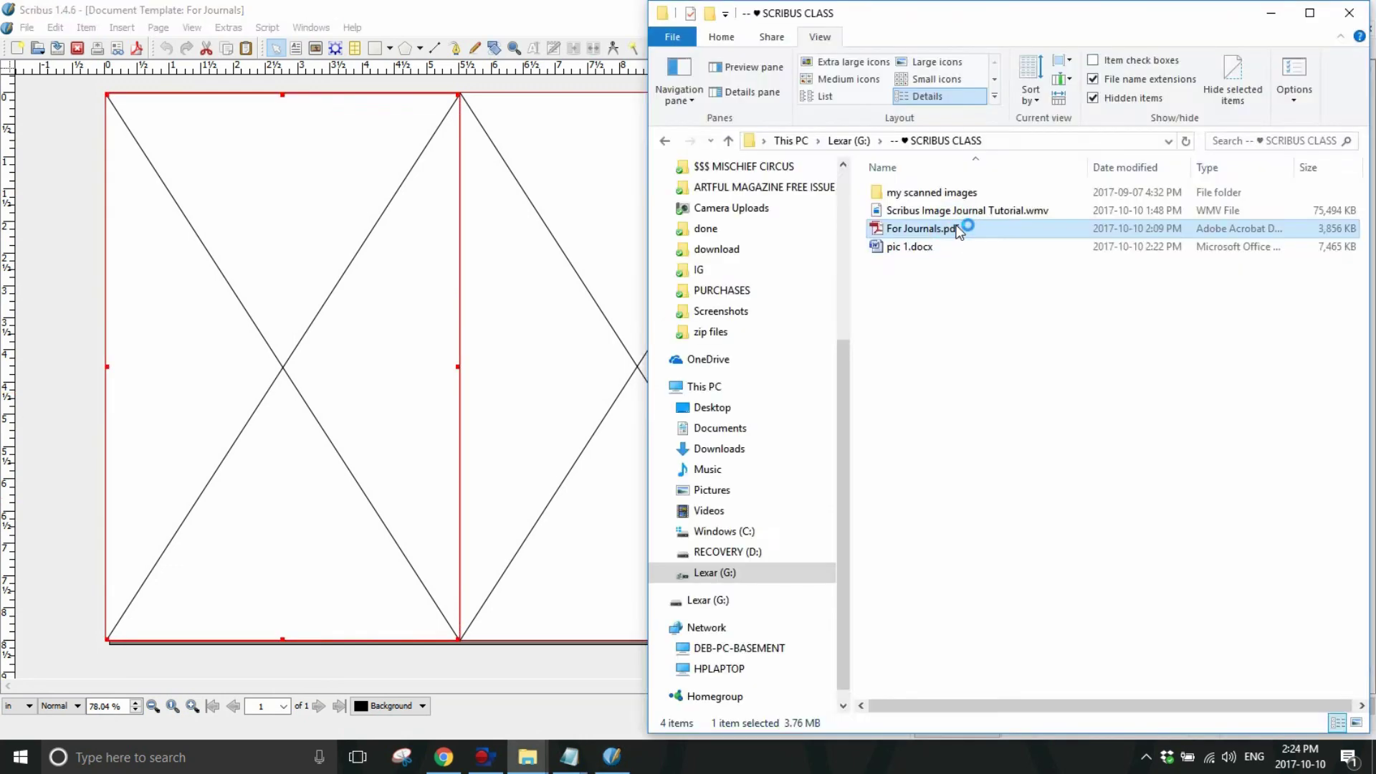
# - Open the exported For Journals.pdf to check its two-image page, close it and return to the template document in Scribus
pyautogui.doubleClick(961, 227)
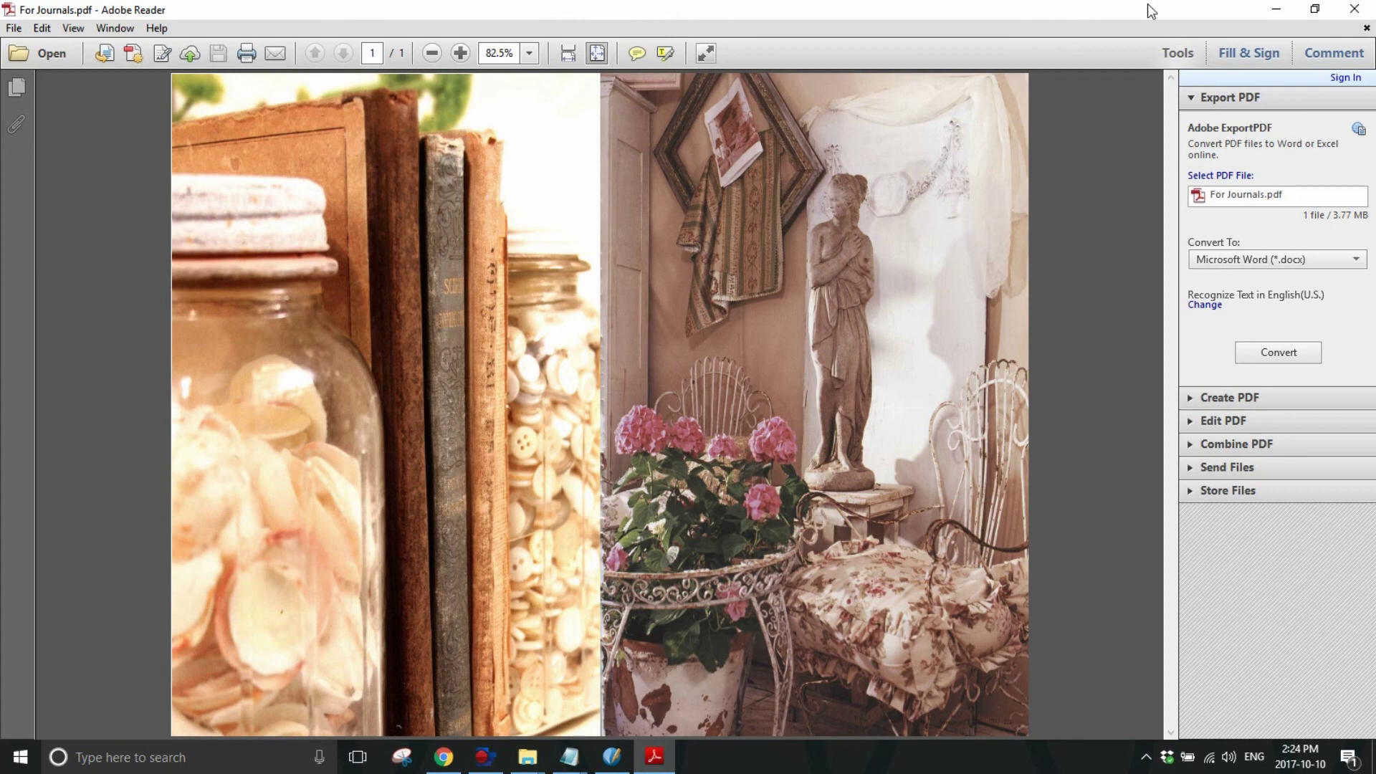
pyautogui.click(1354, 9)
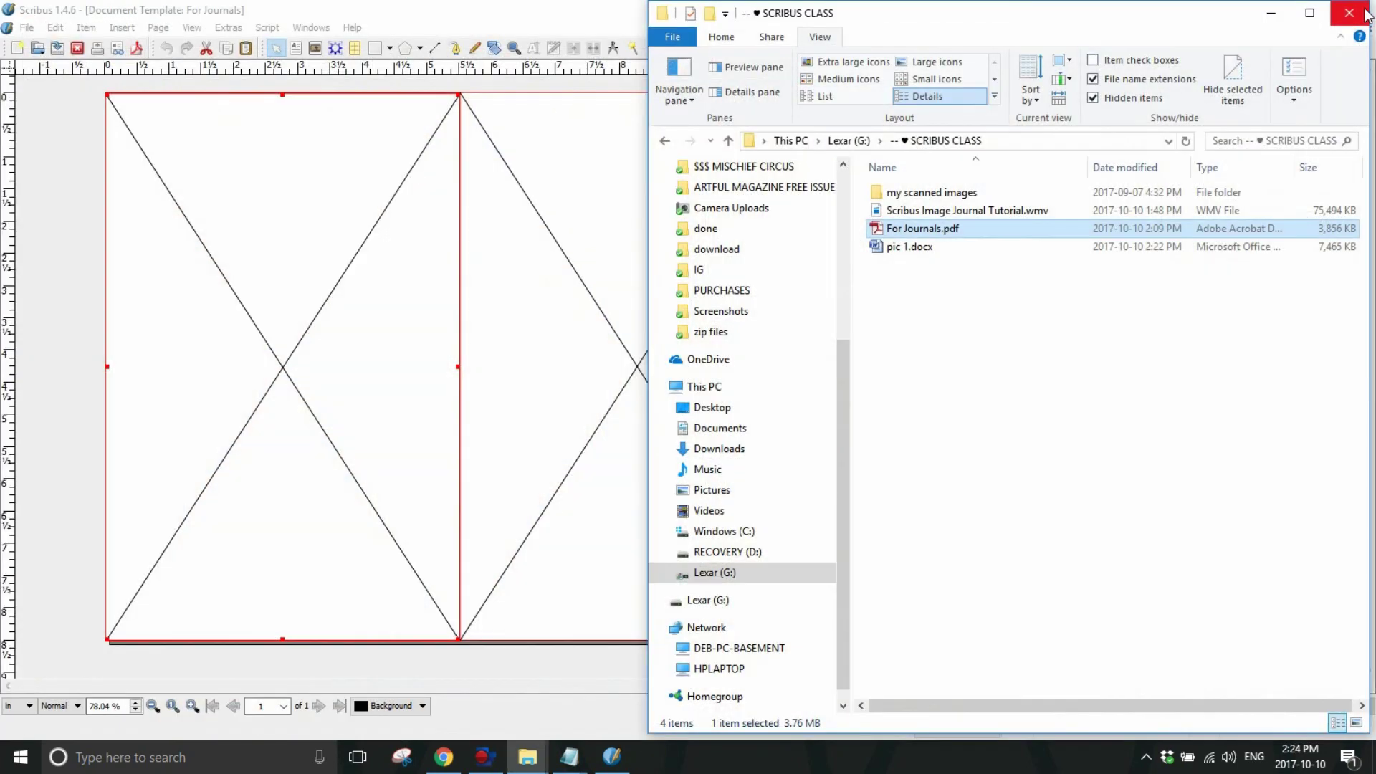
pyautogui.click(1270, 13)
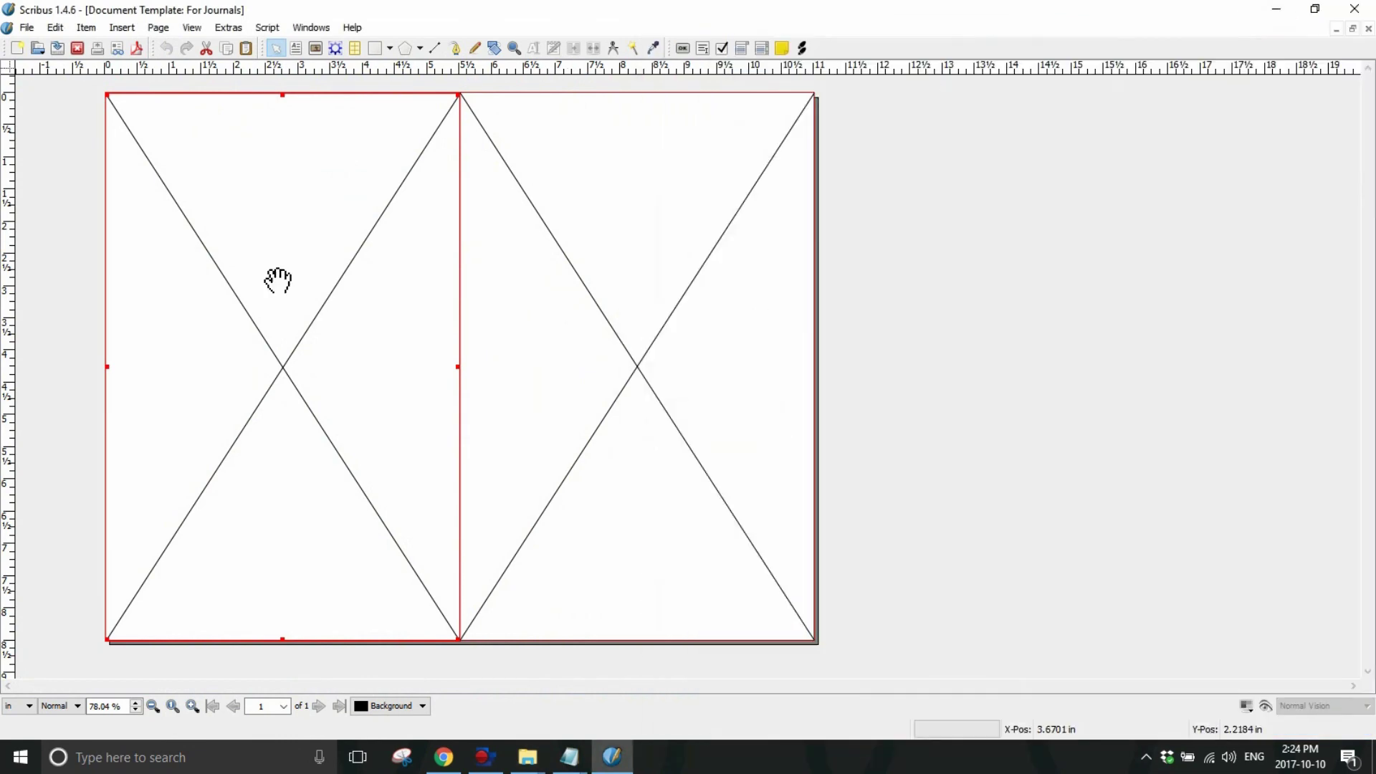